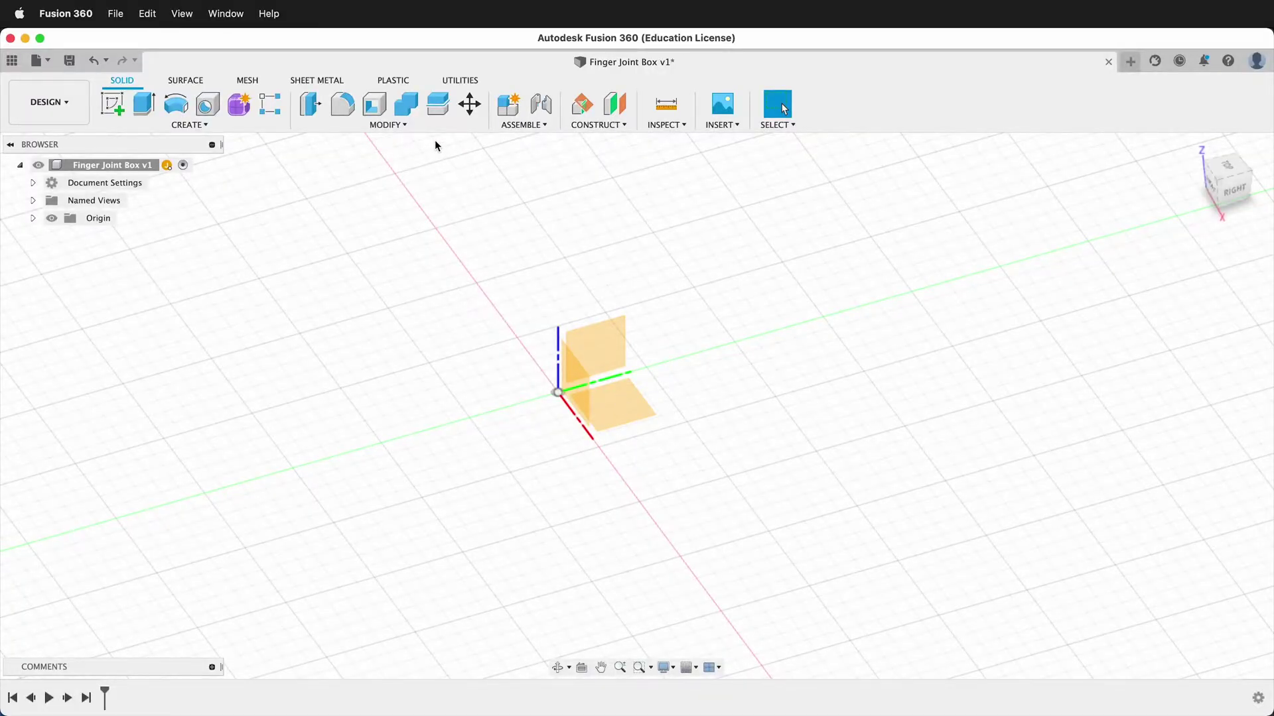
- Rename the user parameter height as depth in the parameters table
{"action": "left_click", "coordinate": [408, 127]}
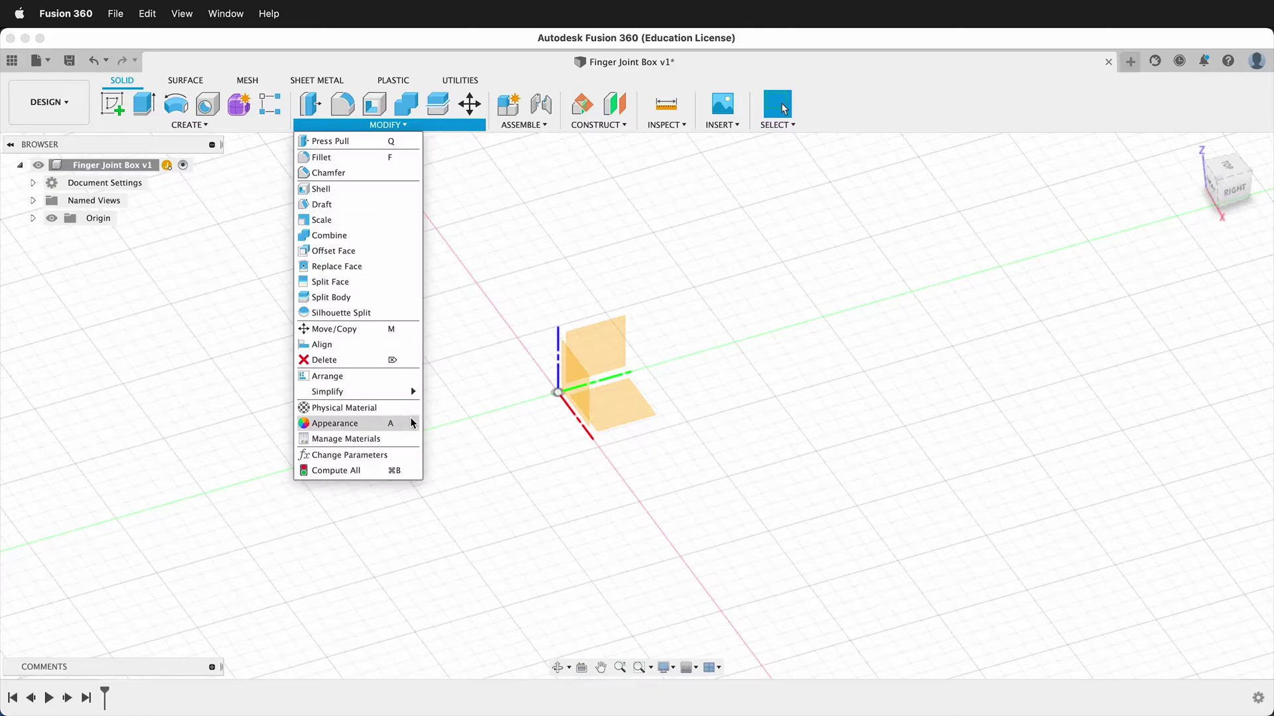
{"action": "left_click", "coordinate": [393, 456]}
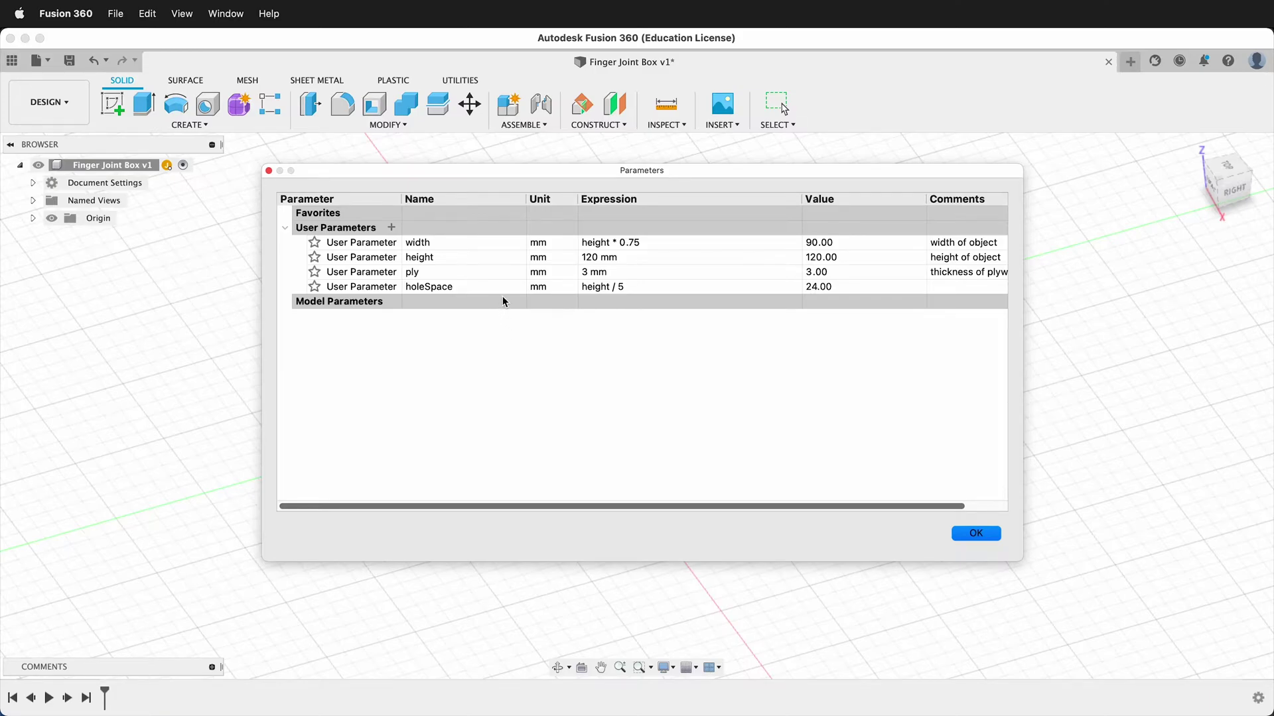
{"action": "double_click", "coordinate": [431, 265]}
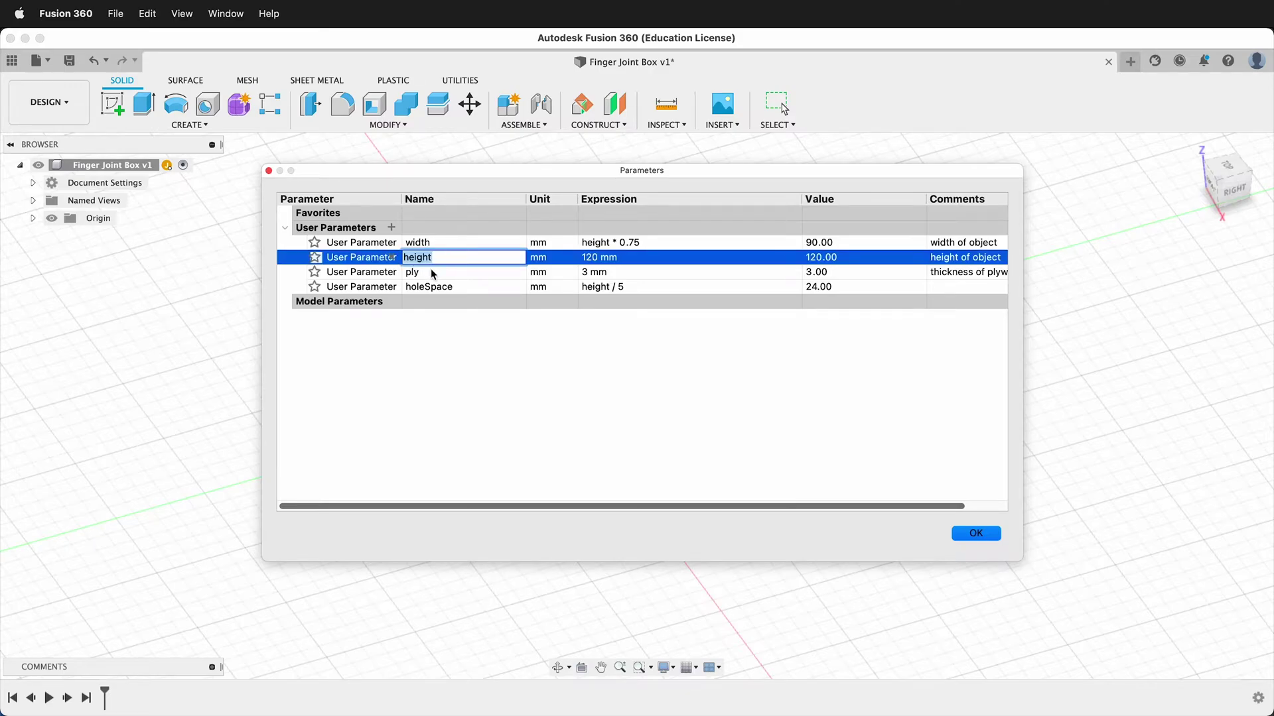
{"action": "key", "text": "Return"}
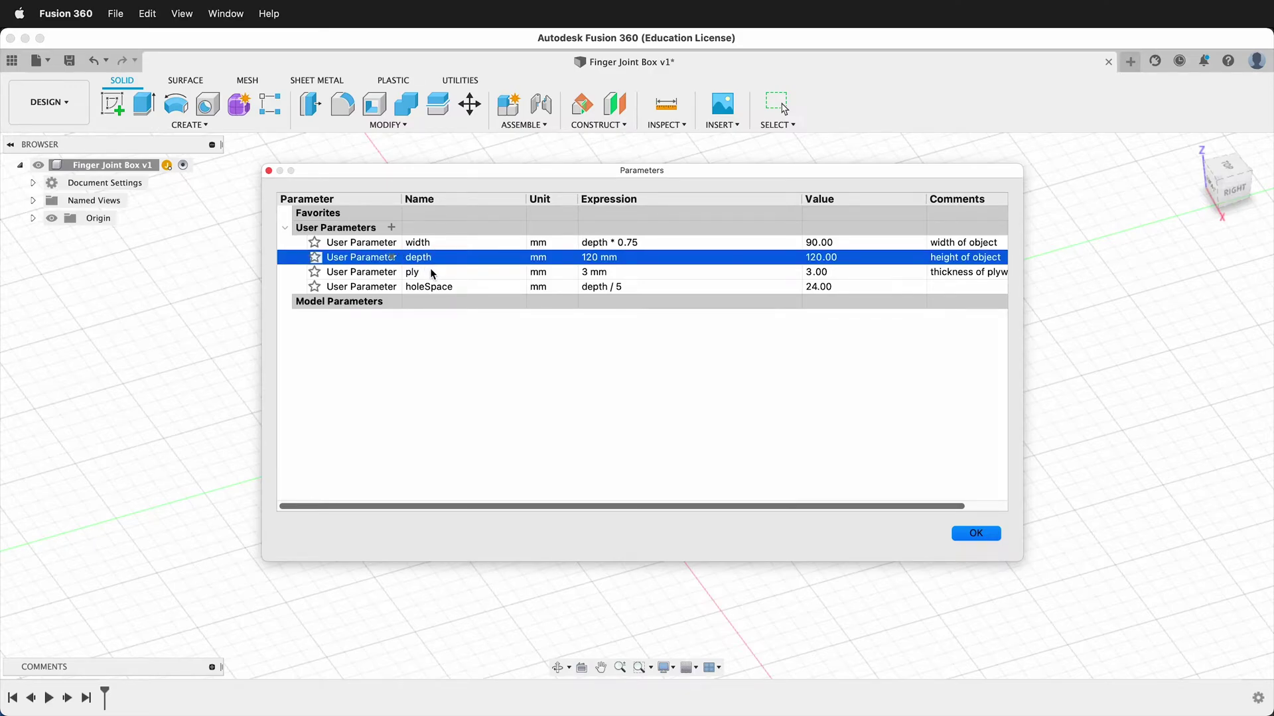
- Add a user parameter named height in mm with the expression depth * 0.5
{"action": "left_click", "coordinate": [391, 228]}
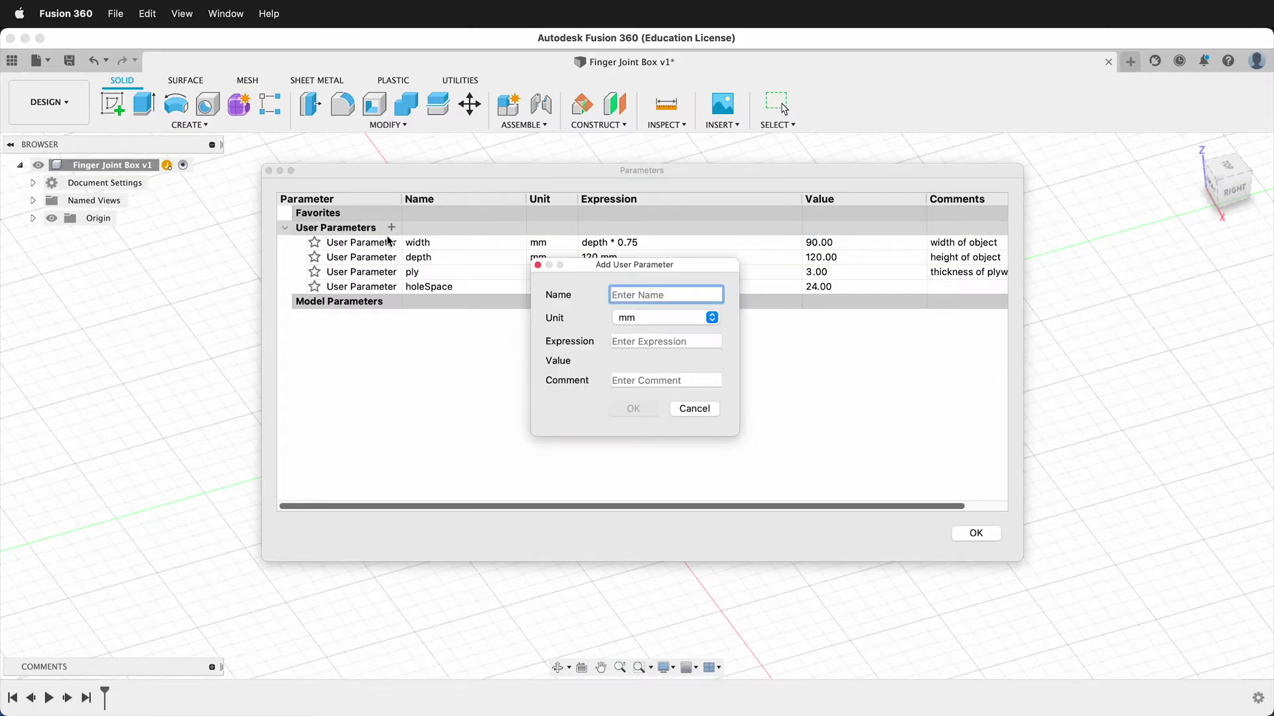
{"action": "type", "text": "height"}
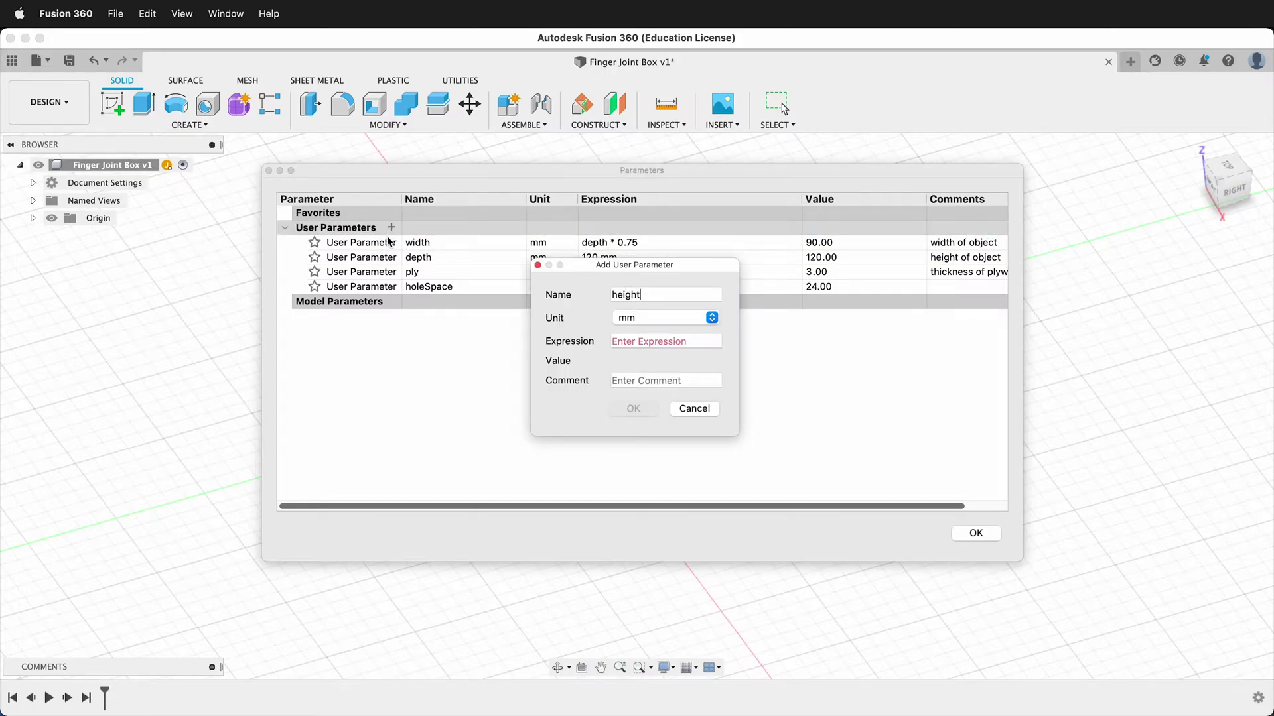
{"action": "left_click", "coordinate": [618, 341]}
{"action": "type", "text": "depth "}
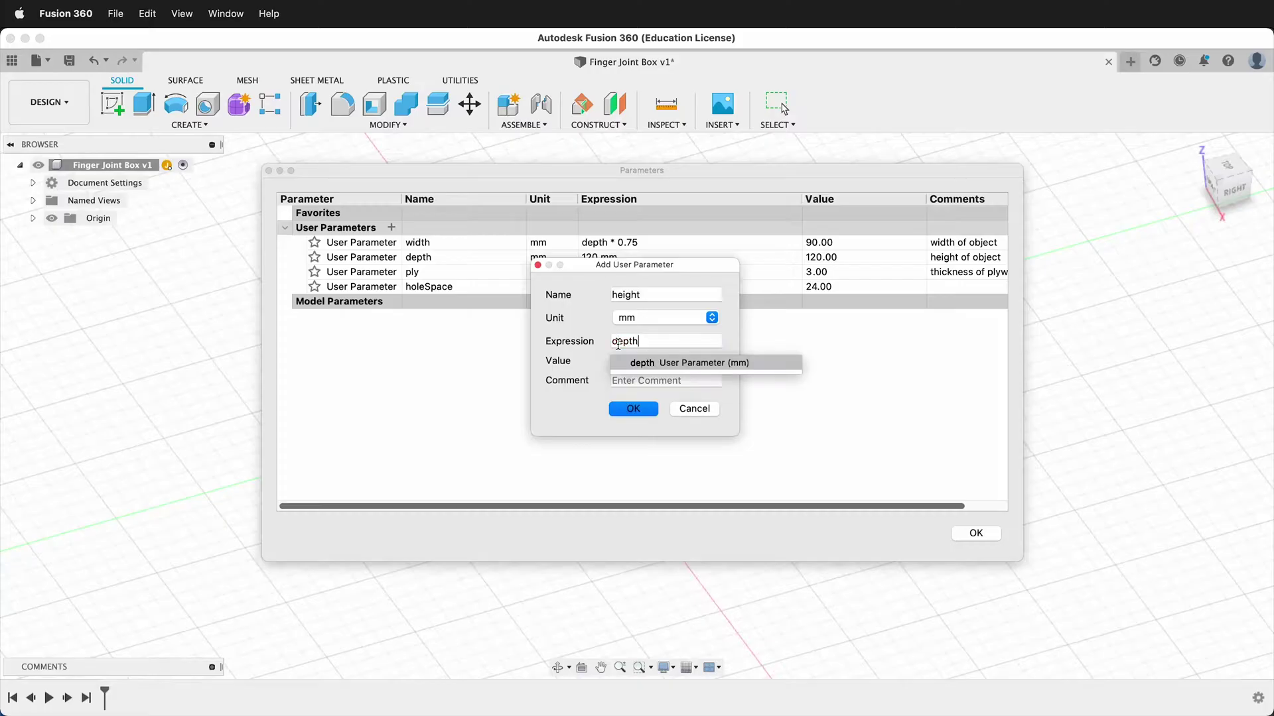
{"action": "type", "text": "* 0.5"}
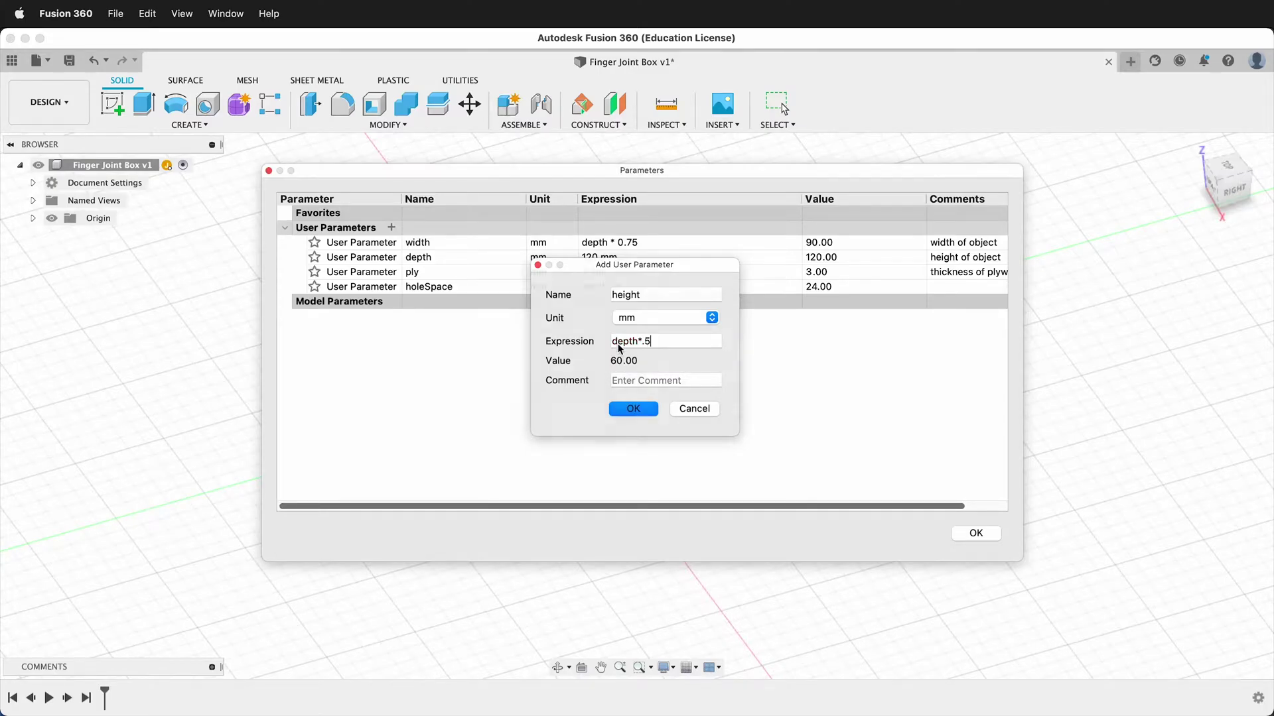
{"action": "key", "text": "Return"}
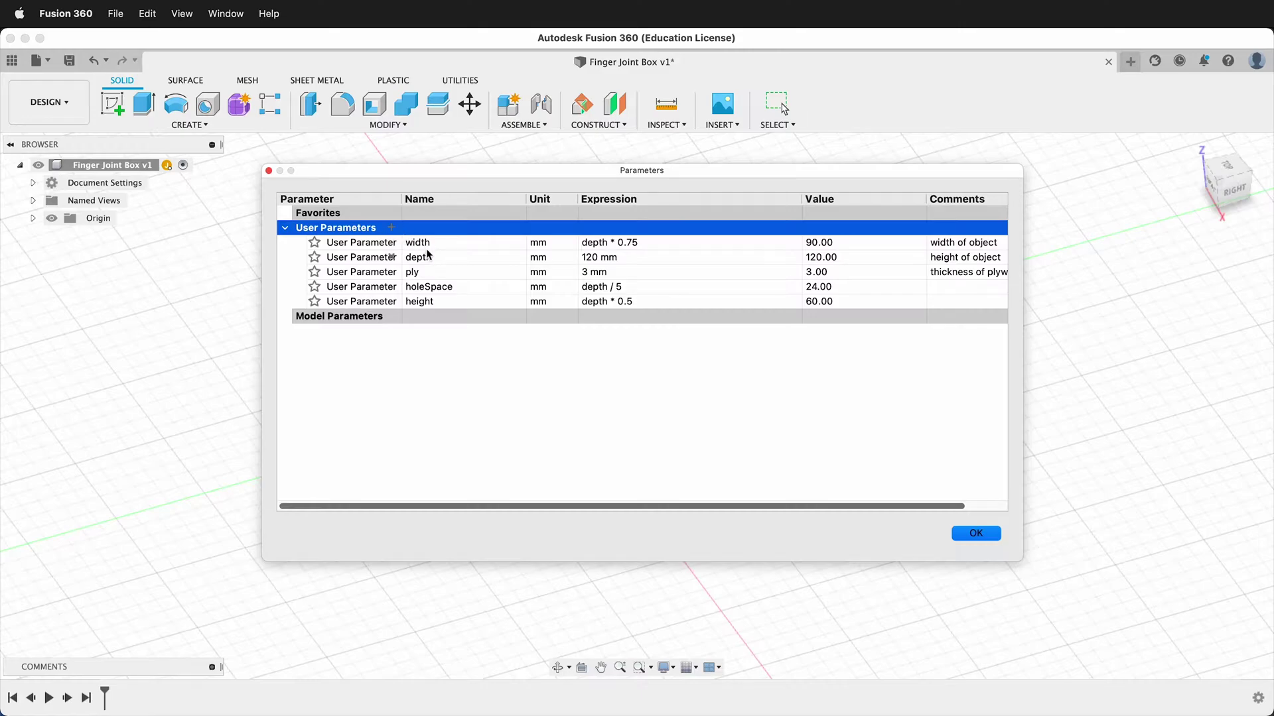
- Set the comments to "depth of object" for depth and "height of object" for height, and close the parameters table
{"action": "double_click", "coordinate": [954, 261]}
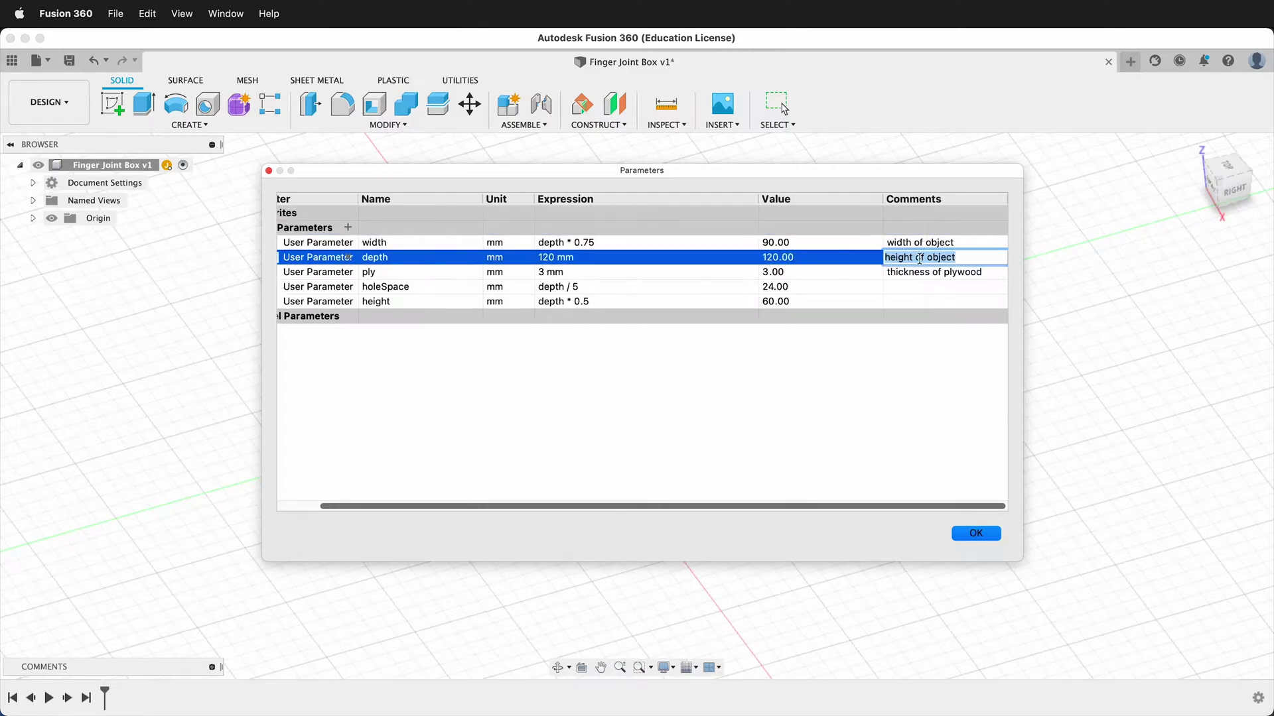
{"action": "type", "text": "depth"}
{"action": "double_click", "coordinate": [911, 300]}
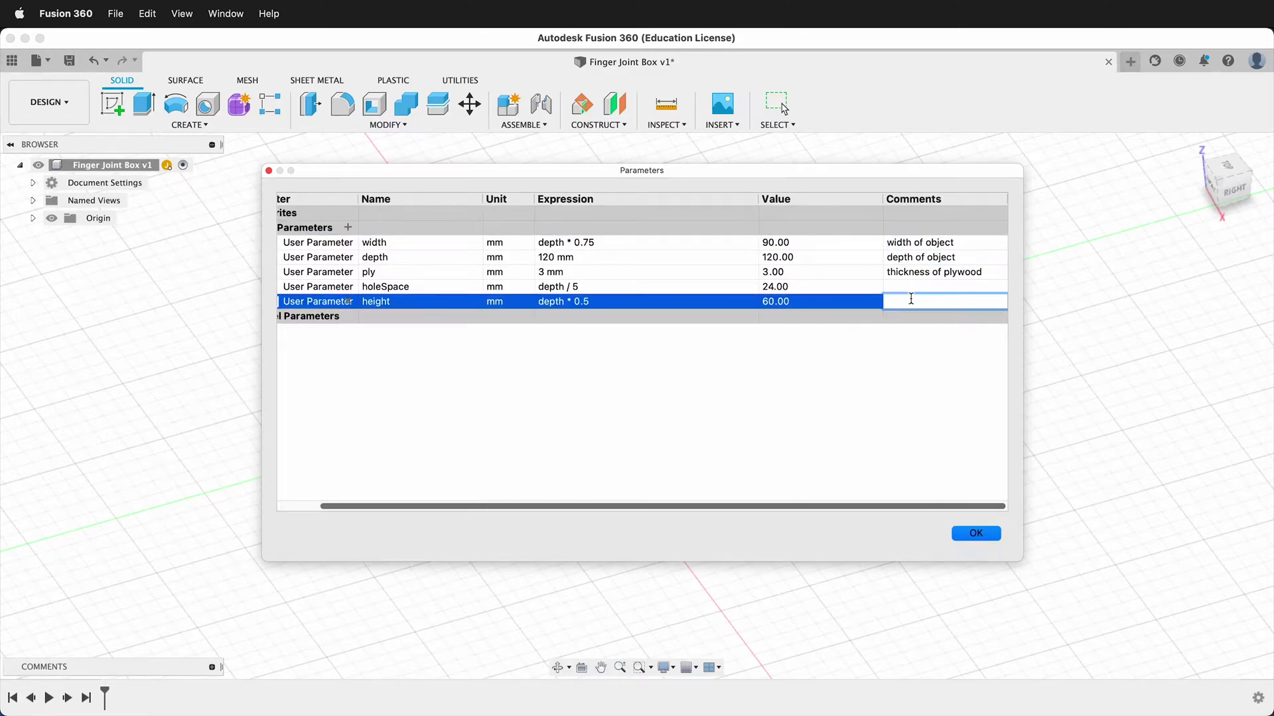
{"action": "type", "text": "height of object"}
{"action": "key", "text": "Return"}
{"action": "left_click", "coordinate": [973, 536]}
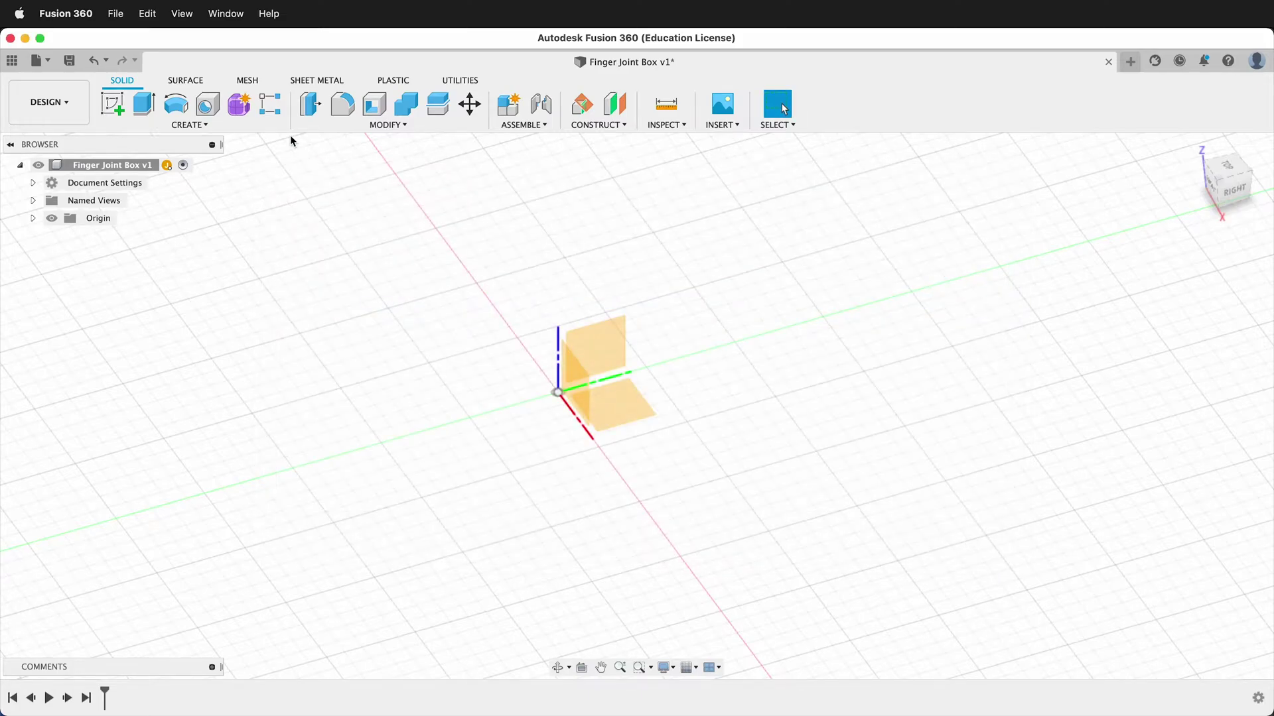
- Create a new internal standard component named Base and make it active
{"action": "left_click", "coordinate": [191, 125]}
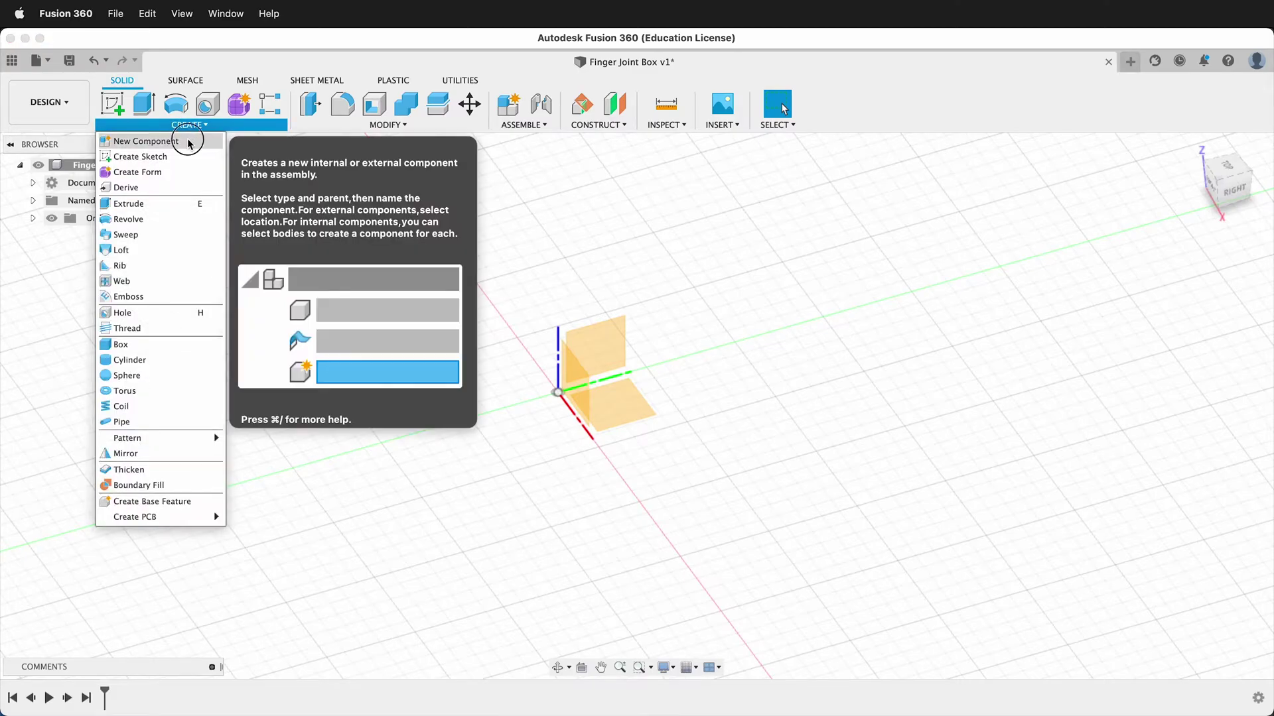
{"action": "left_click", "coordinate": [189, 137]}
{"action": "left_click_drag", "start_coordinate": [1123, 322], "coordinate": [1040, 321]}
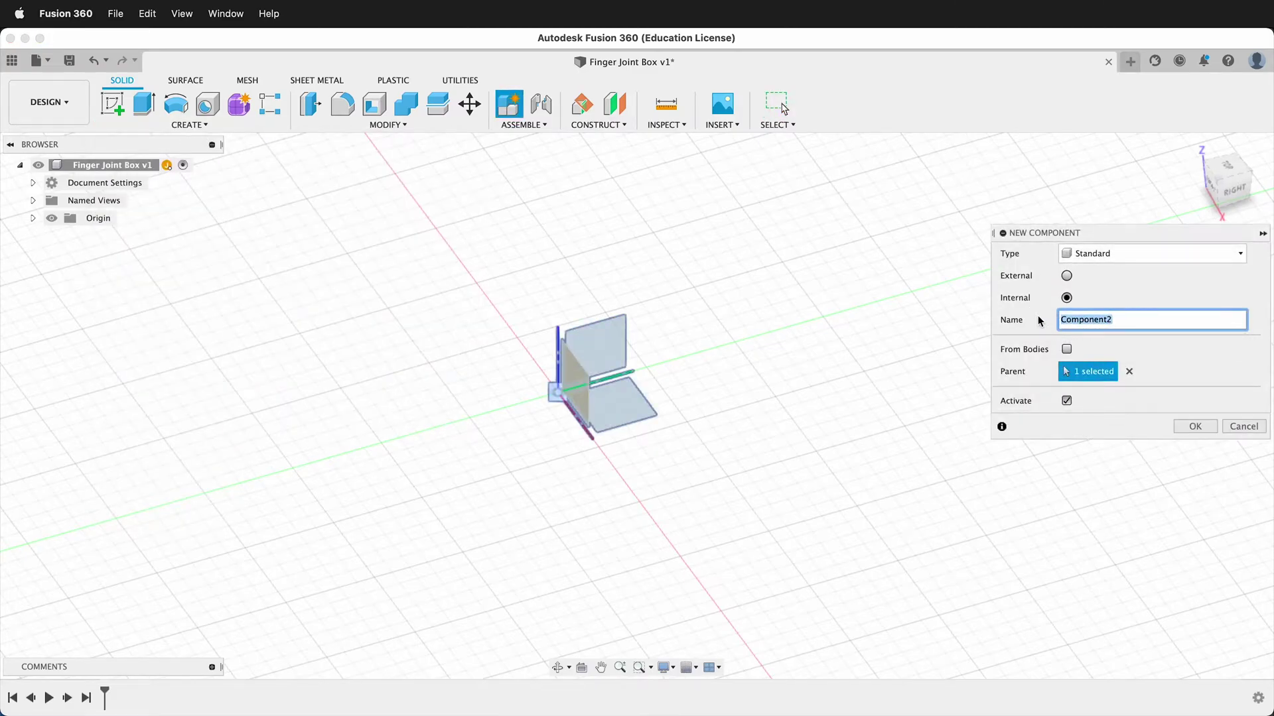
{"action": "type", "text": "Base"}
{"action": "key", "text": "Return"}
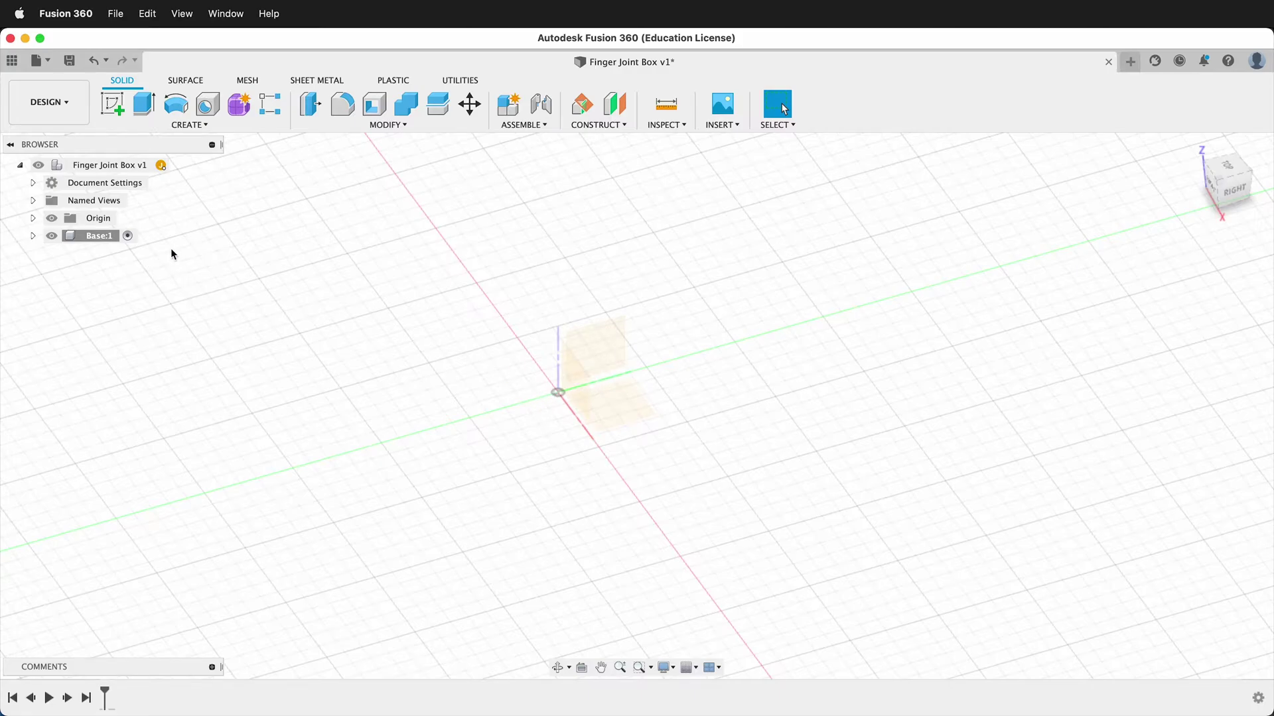
- Sketch a center rectangle from the origin on the horizontal plane, using depth for its vertical size and width for its horizontal size
{"action": "left_click", "coordinate": [112, 104]}
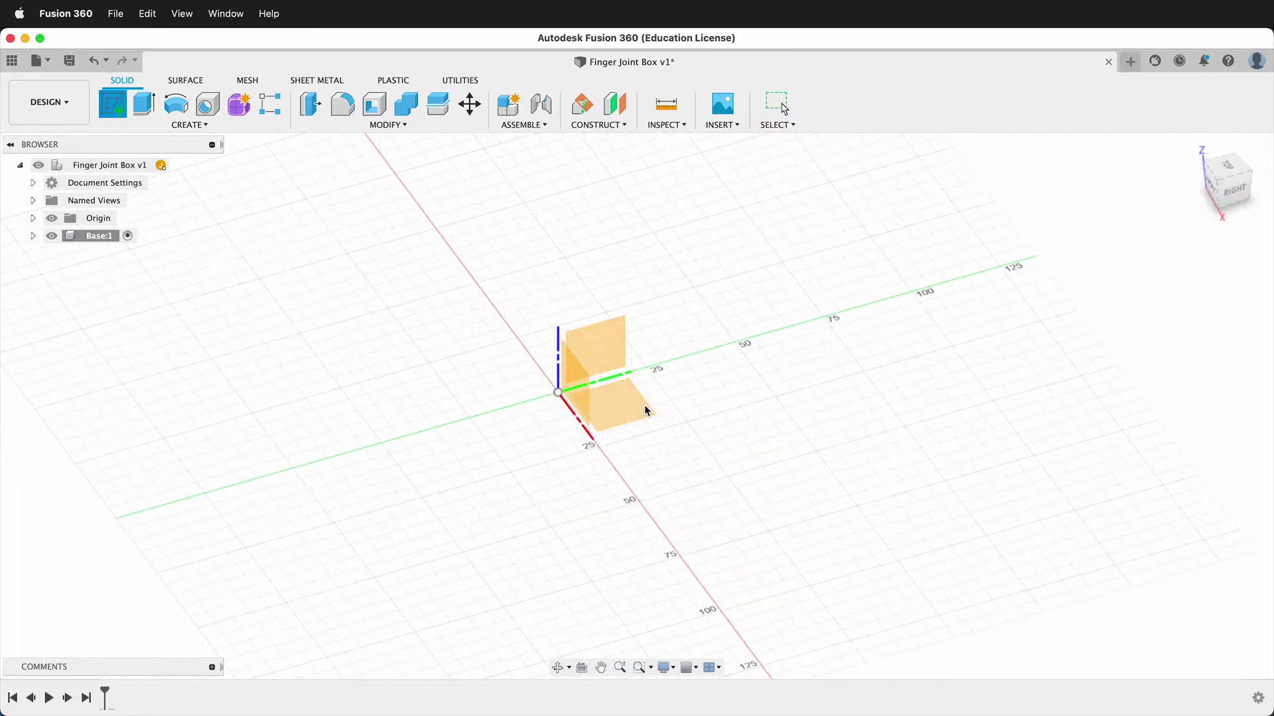
{"action": "left_click", "coordinate": [645, 409]}
{"action": "left_click", "coordinate": [197, 126]}
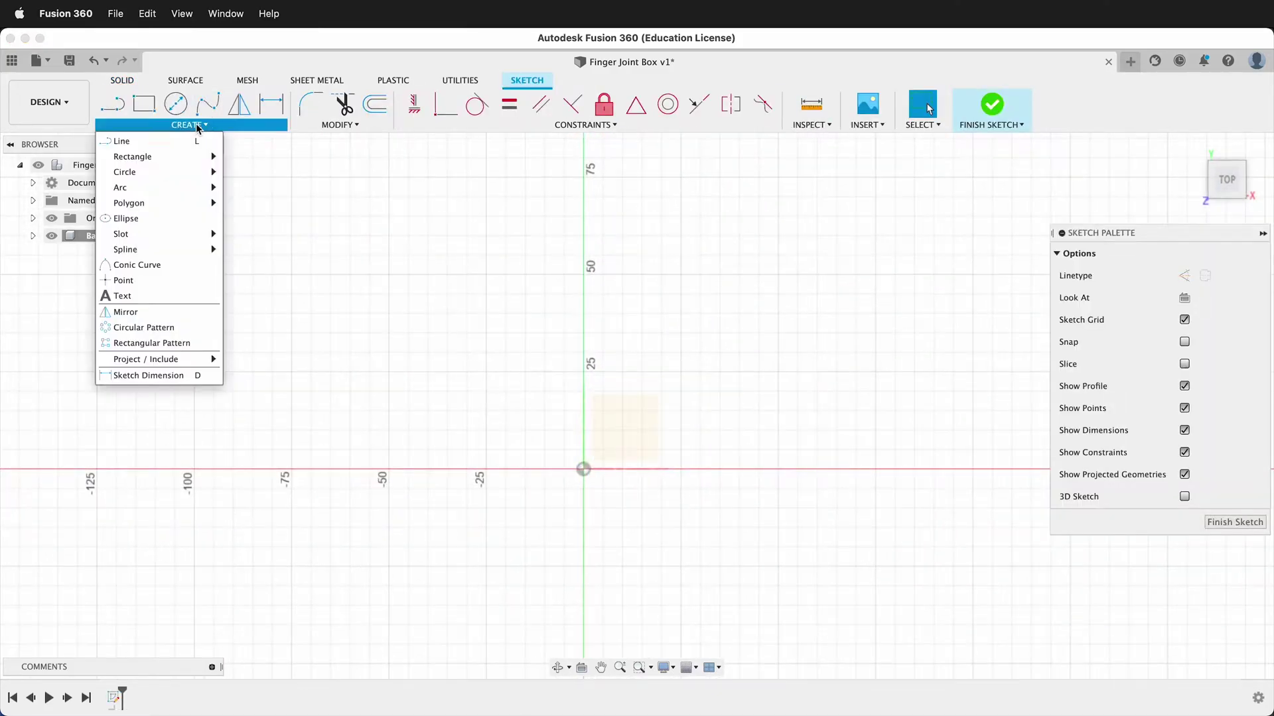
{"action": "mouse_move", "coordinate": [179, 156]}
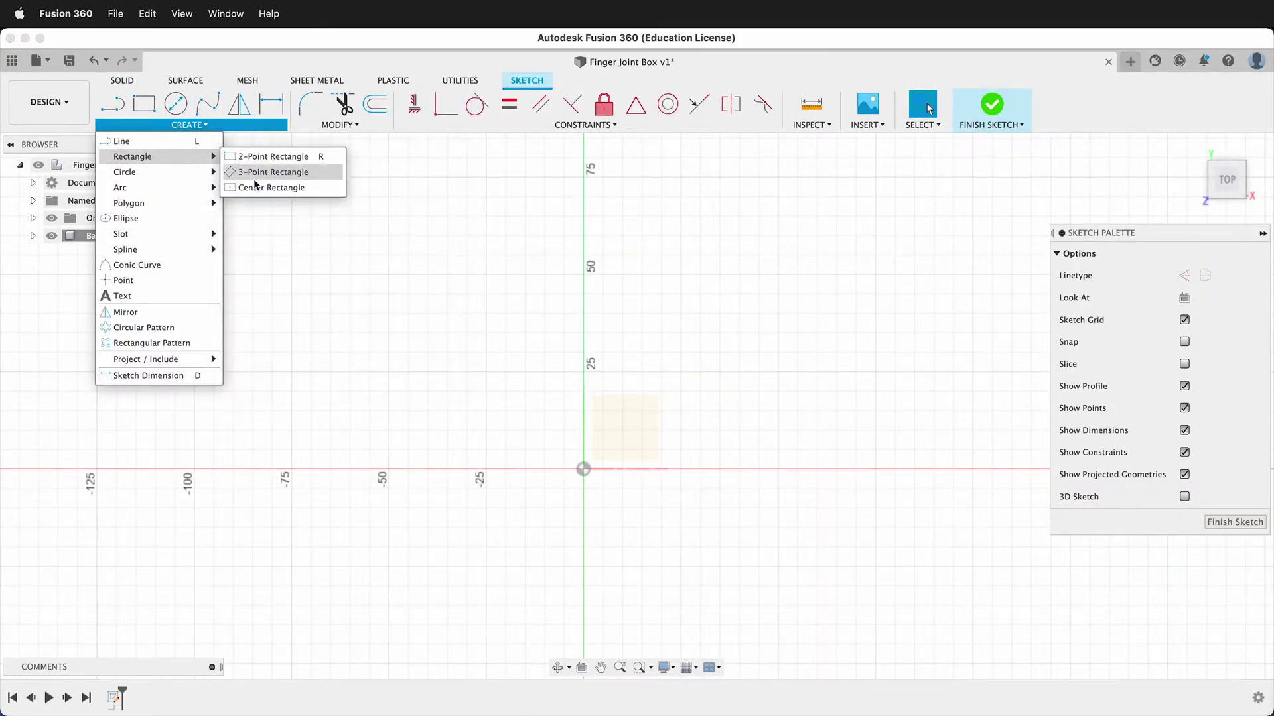
{"action": "left_click", "coordinate": [254, 187]}
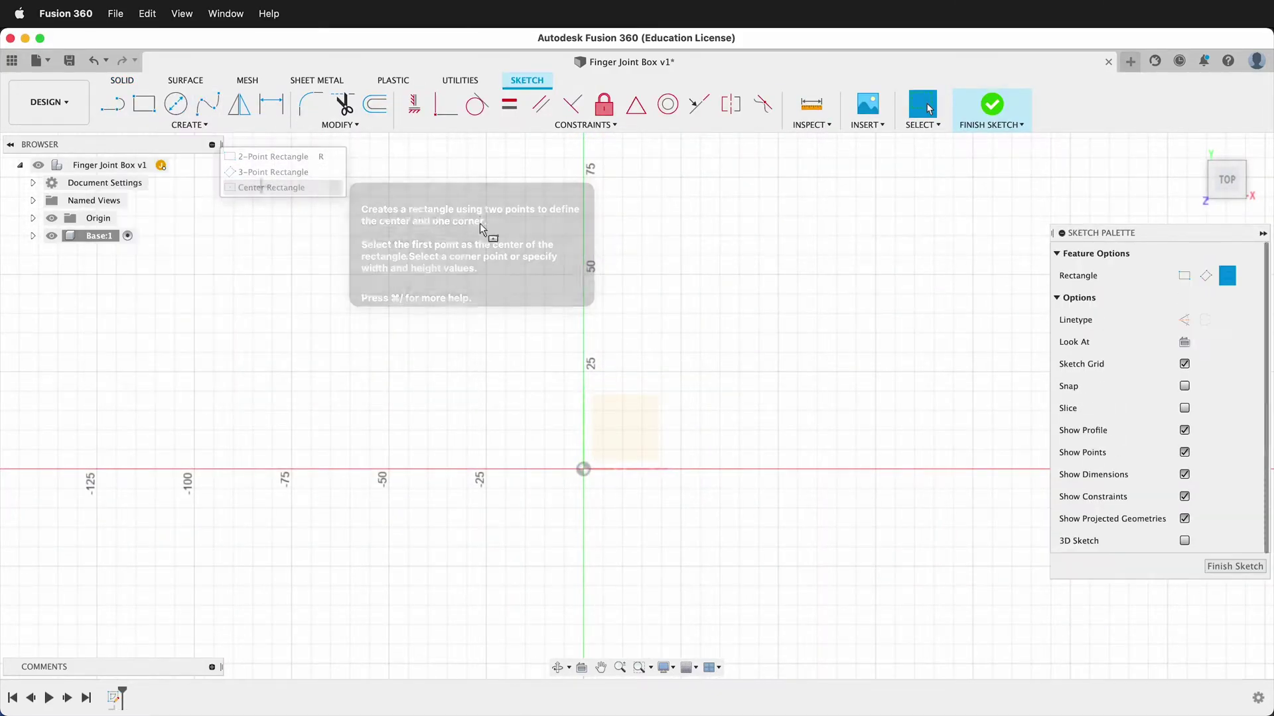
{"action": "left_click", "coordinate": [584, 471]}
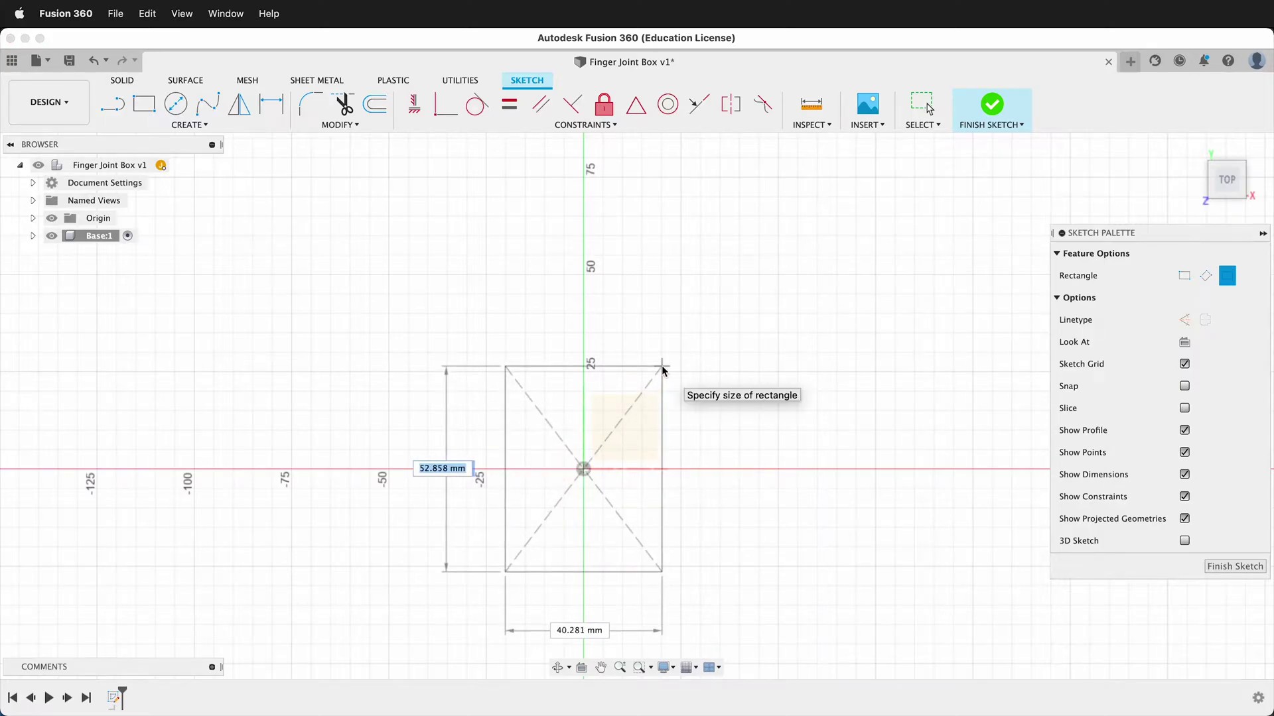
{"action": "type", "text": "depth"}
{"action": "key", "text": "Tab"}
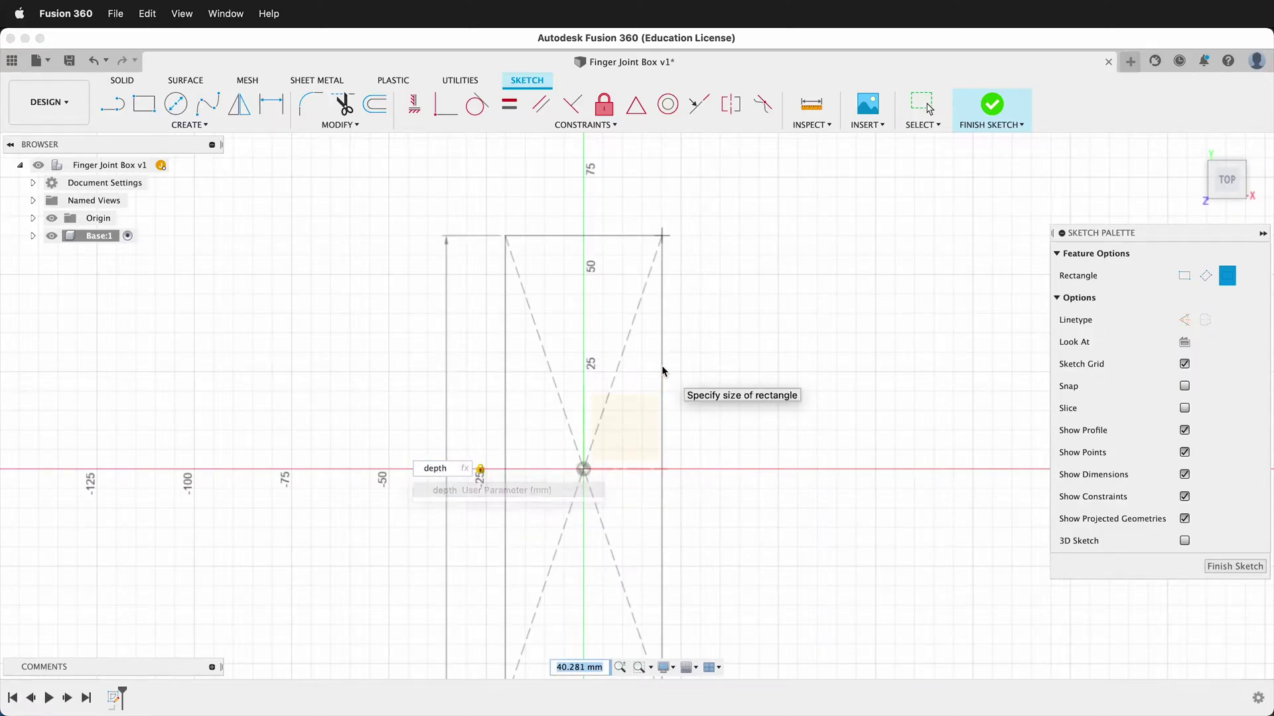
{"action": "type", "text": "width"}
{"action": "key", "text": "Return"}
{"action": "key", "text": "Escape"}
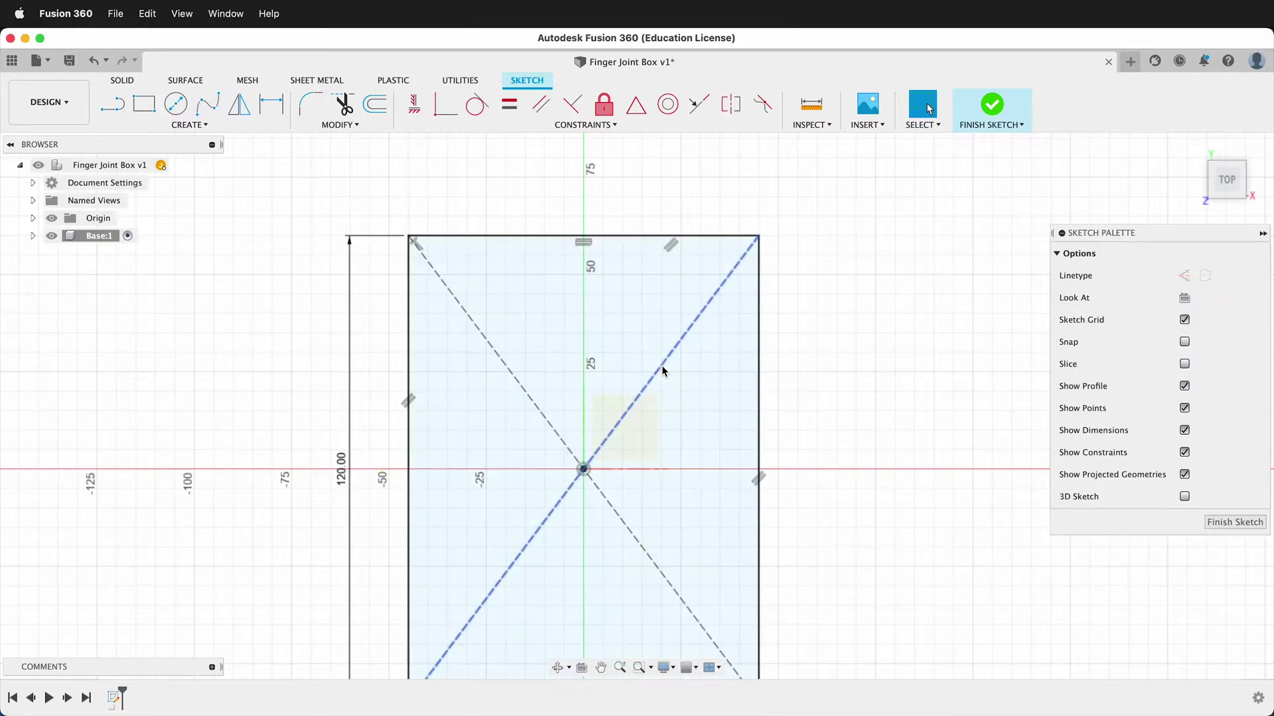
- Expand the Base component and its sketches folder in the browser to check where the sketch is stored
{"action": "scroll", "coordinate": [640, 313], "scroll_direction": "down", "scroll_amount": 2}
{"action": "middle_click_drag", "start_coordinate": [731, 479], "coordinate": [701, 404]}
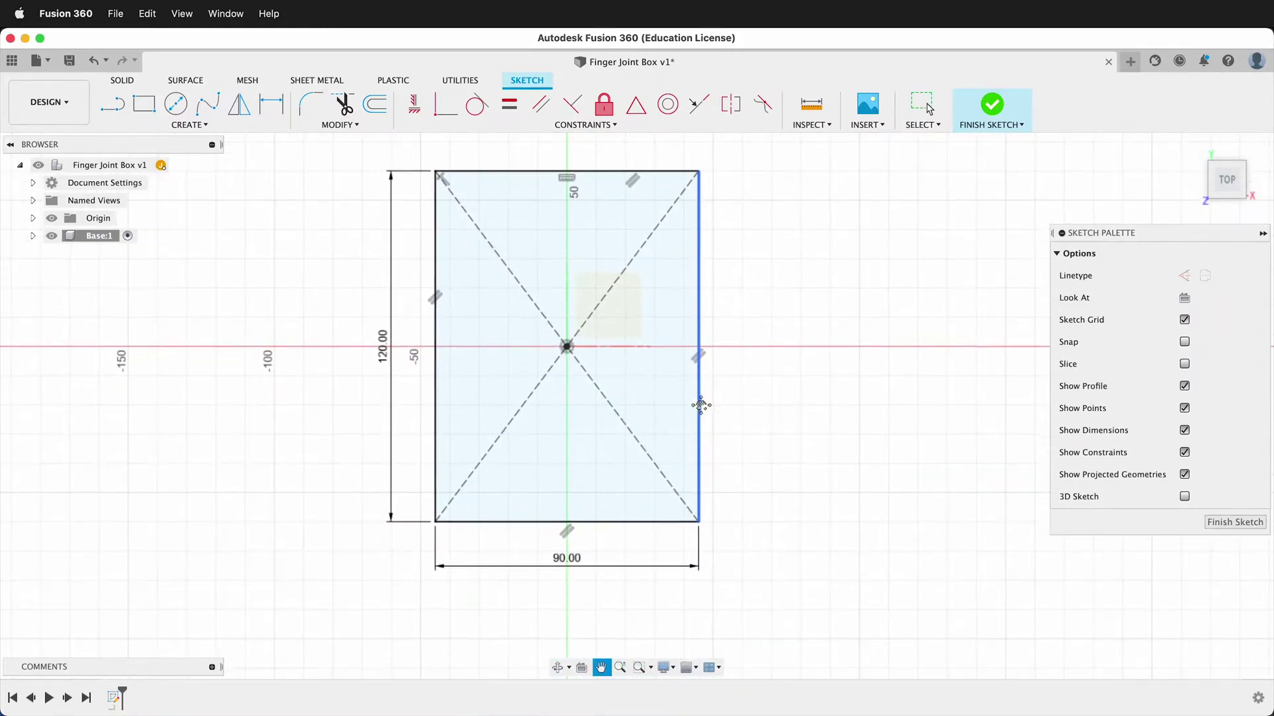
{"action": "left_click", "coordinate": [34, 236]}
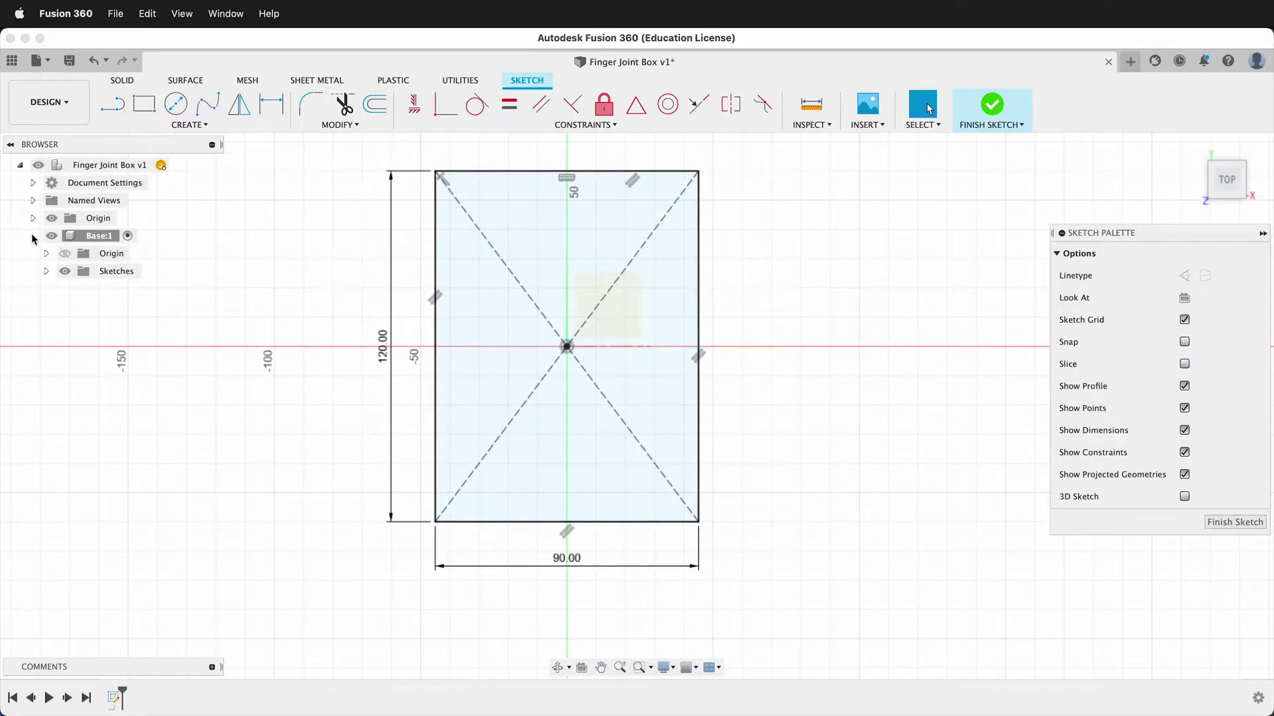
{"action": "left_click", "coordinate": [47, 271]}
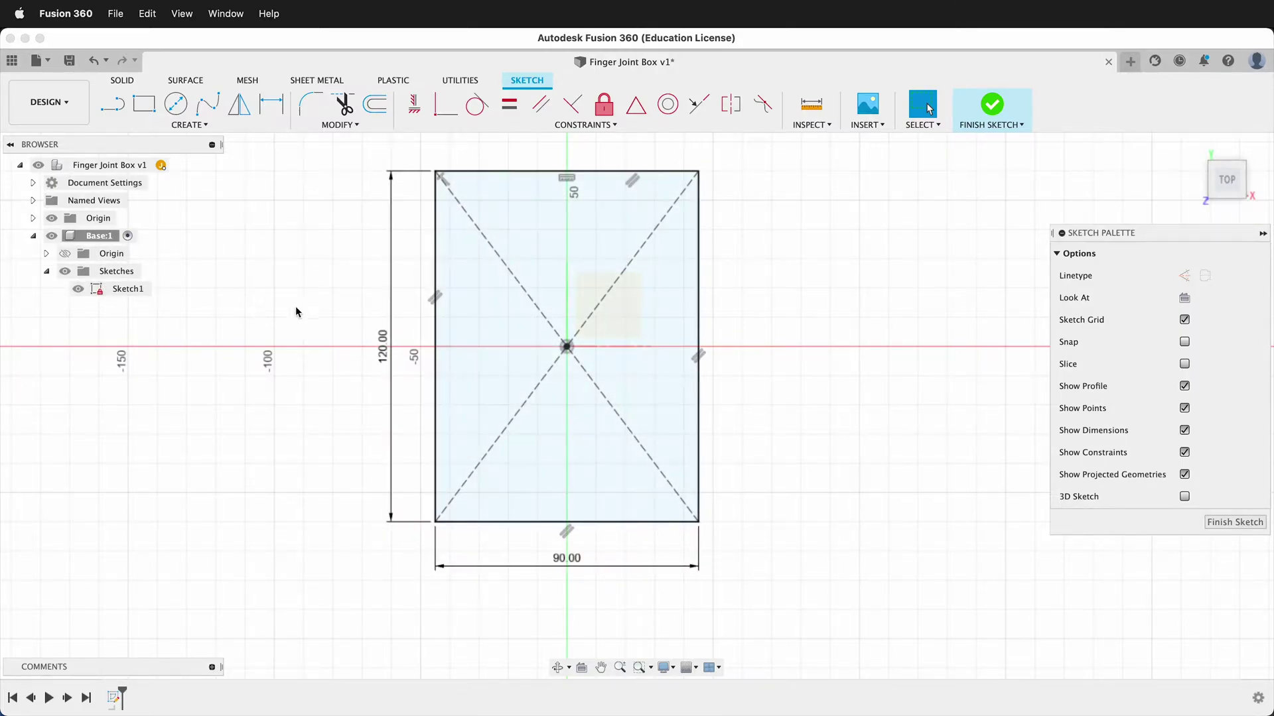
- Draw three separate shallow two-point rectangles along the inside of the base rectangle's upper edge, the middle one around the vertical axis
{"action": "scroll", "coordinate": [629, 420], "scroll_direction": "down", "scroll_amount": 1}
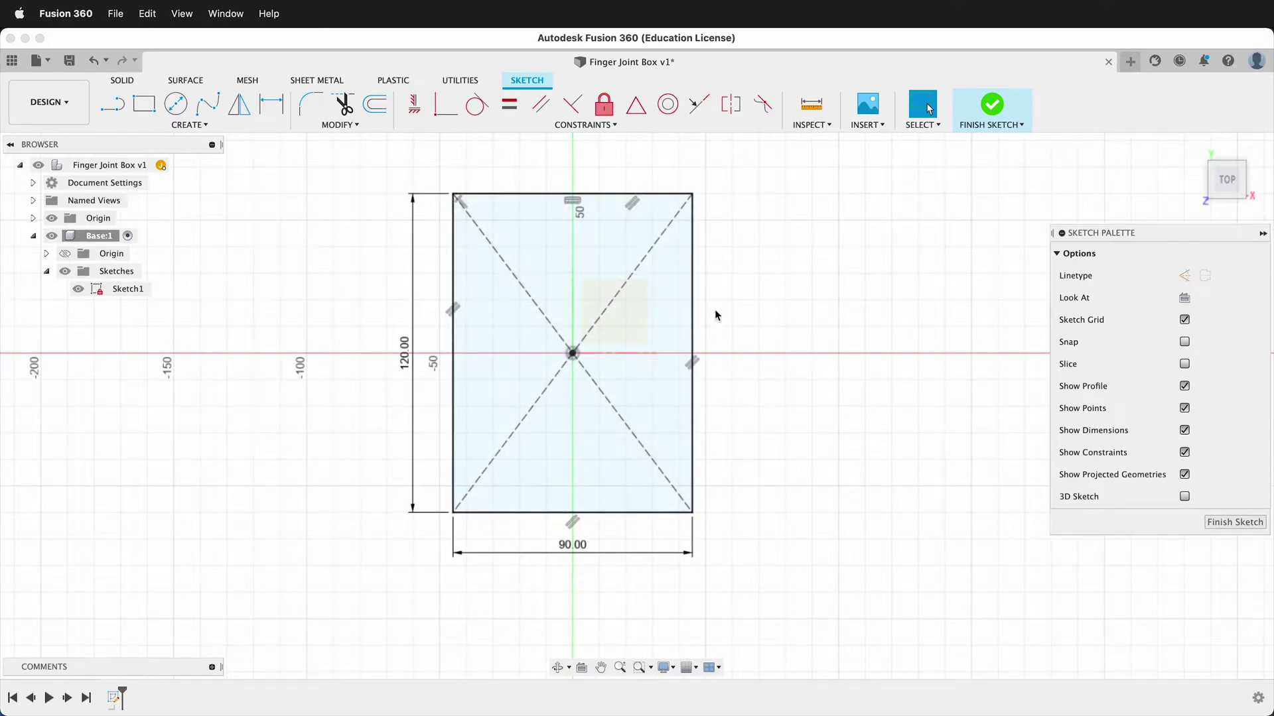
{"action": "scroll", "coordinate": [695, 245], "scroll_direction": "down", "scroll_amount": 1}
{"action": "scroll", "coordinate": [536, 207], "scroll_direction": "up", "scroll_amount": 4}
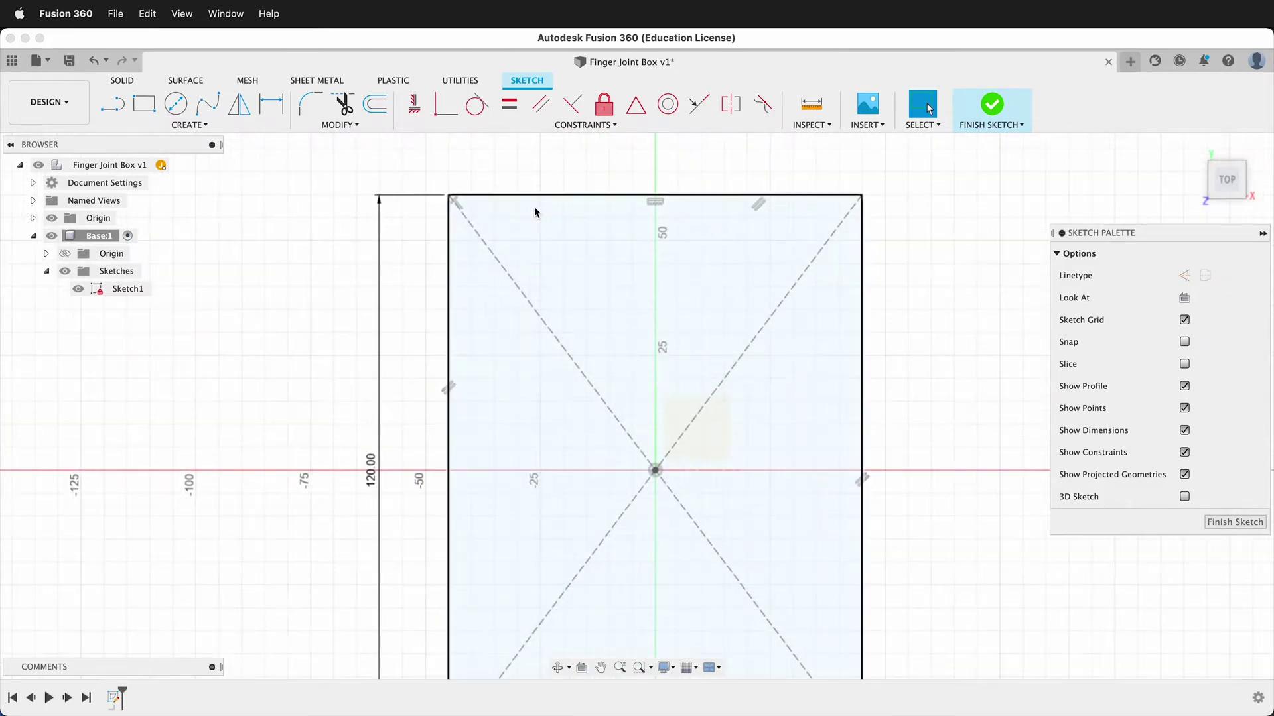
{"action": "key", "text": "r"}
{"action": "left_click", "coordinate": [498, 196]}
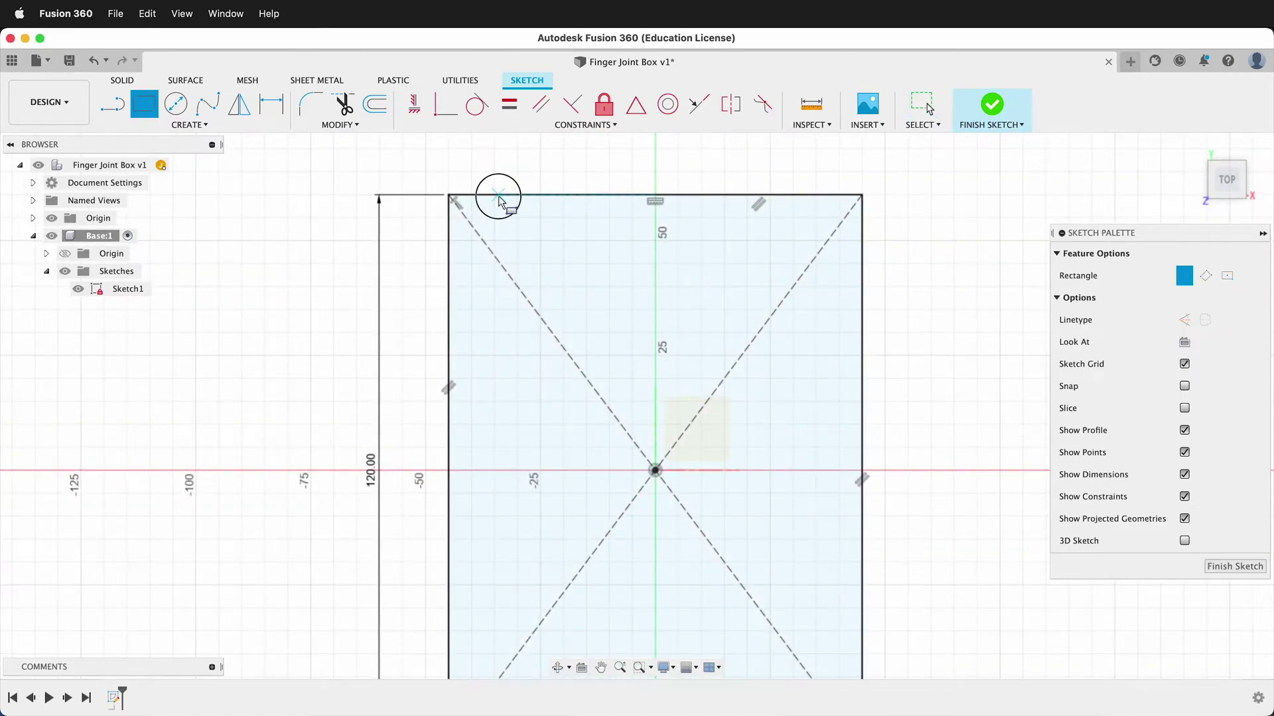
{"action": "left_click", "coordinate": [543, 214]}
{"action": "left_click", "coordinate": [622, 196]}
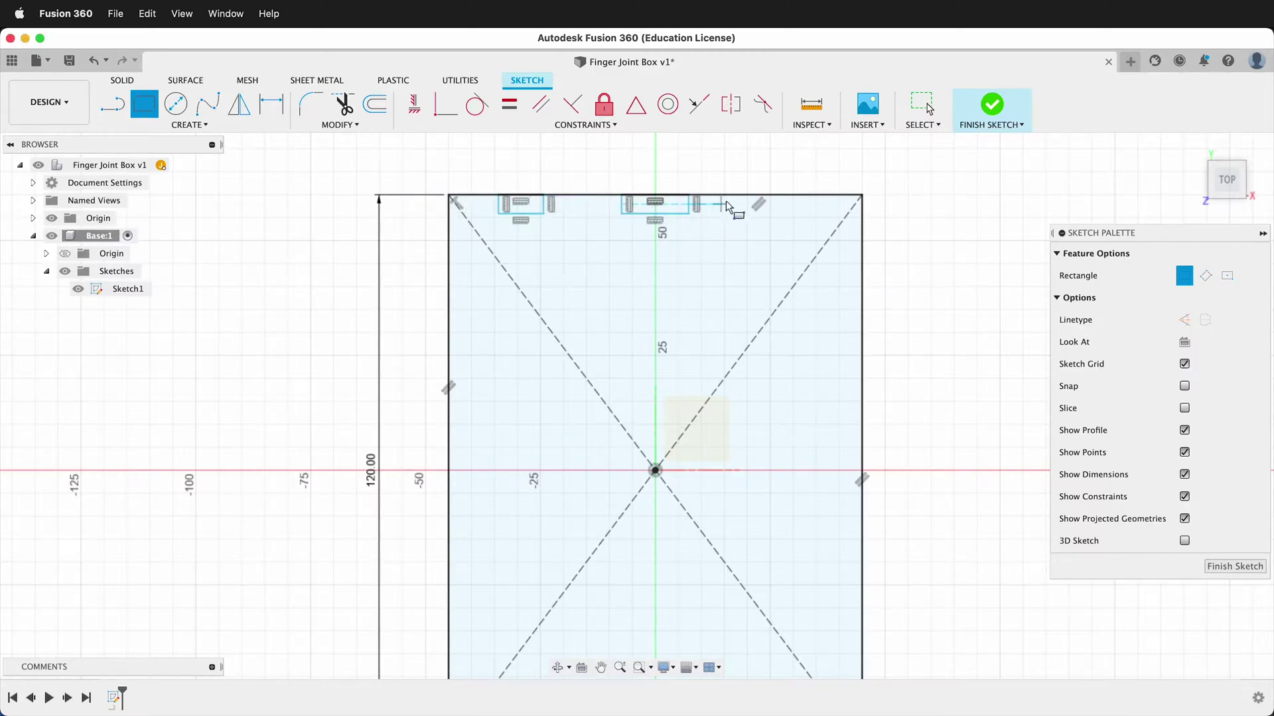
{"action": "left_click", "coordinate": [811, 215]}
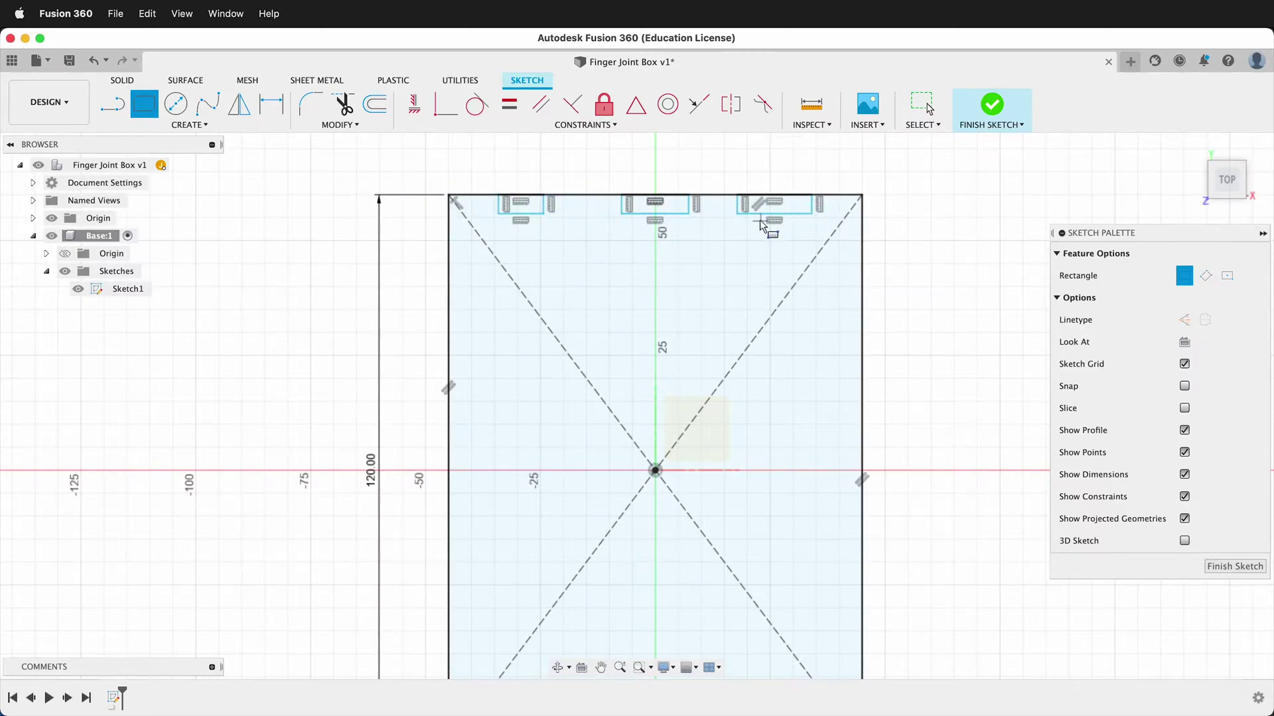
- Draw four horizontal lines across the gaps between the three notch rectangles and out to the base's two side edges
{"action": "scroll", "coordinate": [759, 221], "scroll_direction": "up", "scroll_amount": 3}
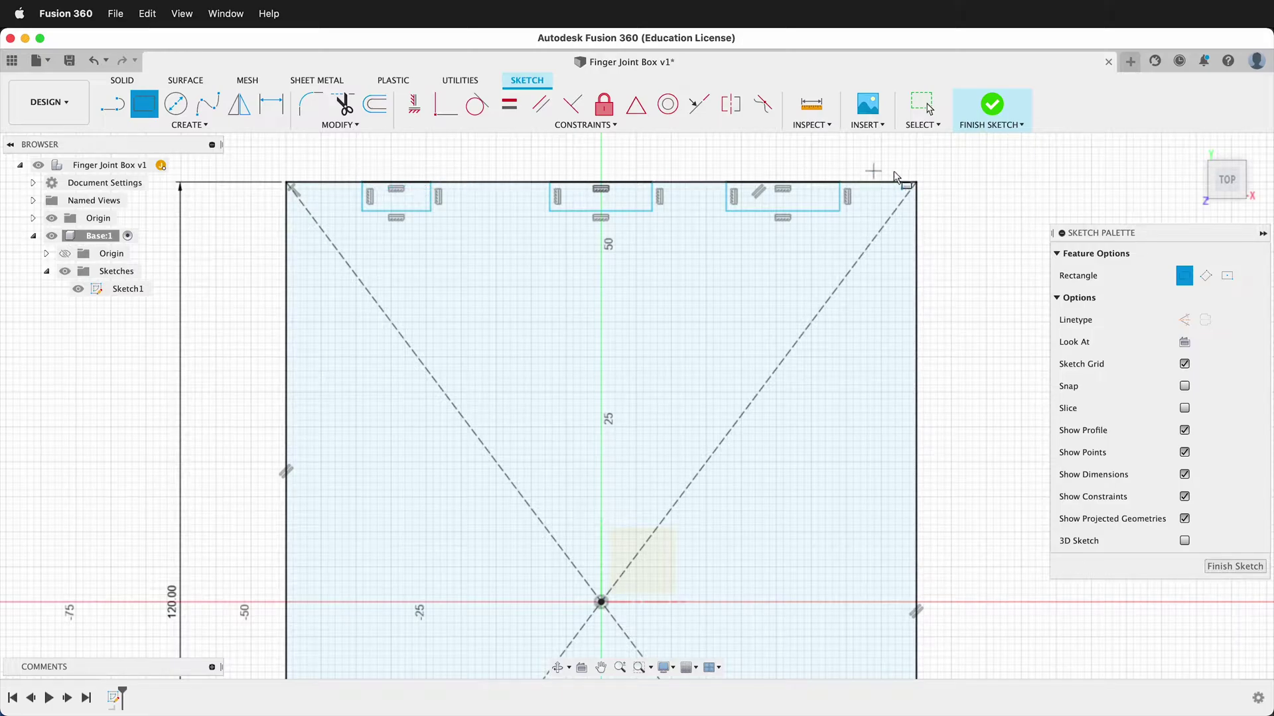
{"action": "left_click", "coordinate": [113, 103]}
{"action": "left_click", "coordinate": [362, 196]}
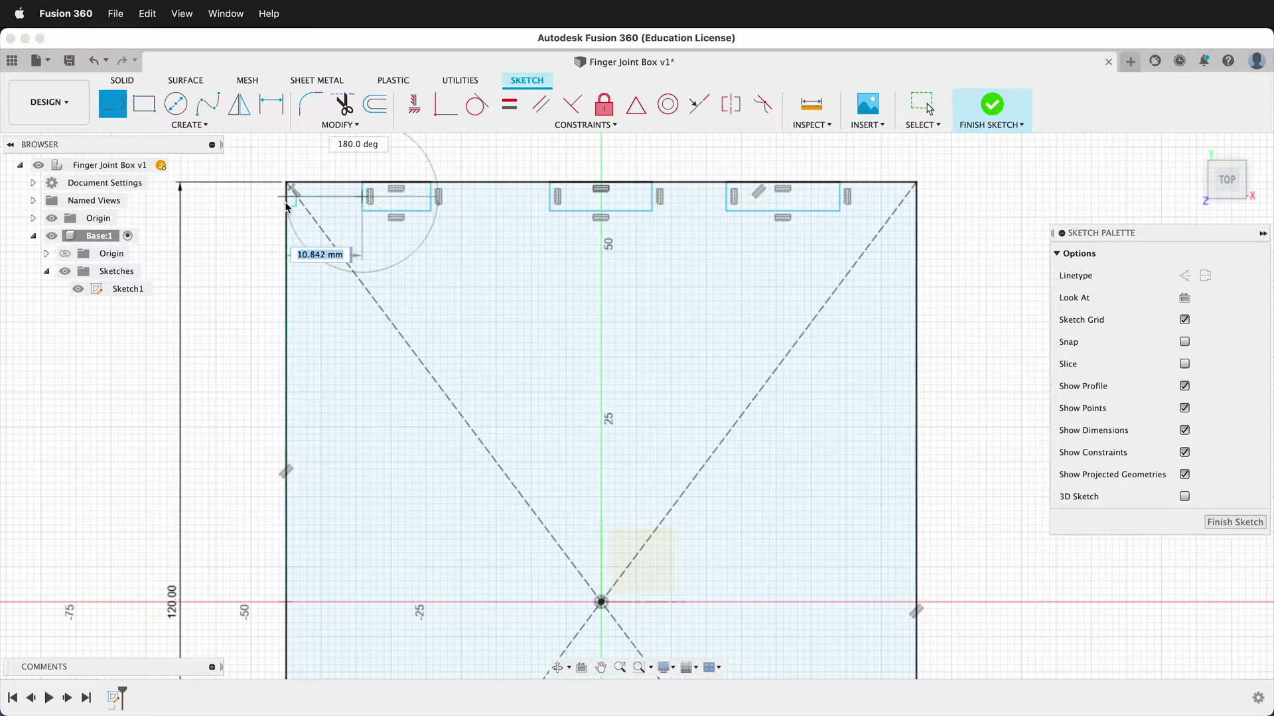
{"action": "left_click", "coordinate": [287, 196]}
{"action": "left_click", "coordinate": [430, 196]}
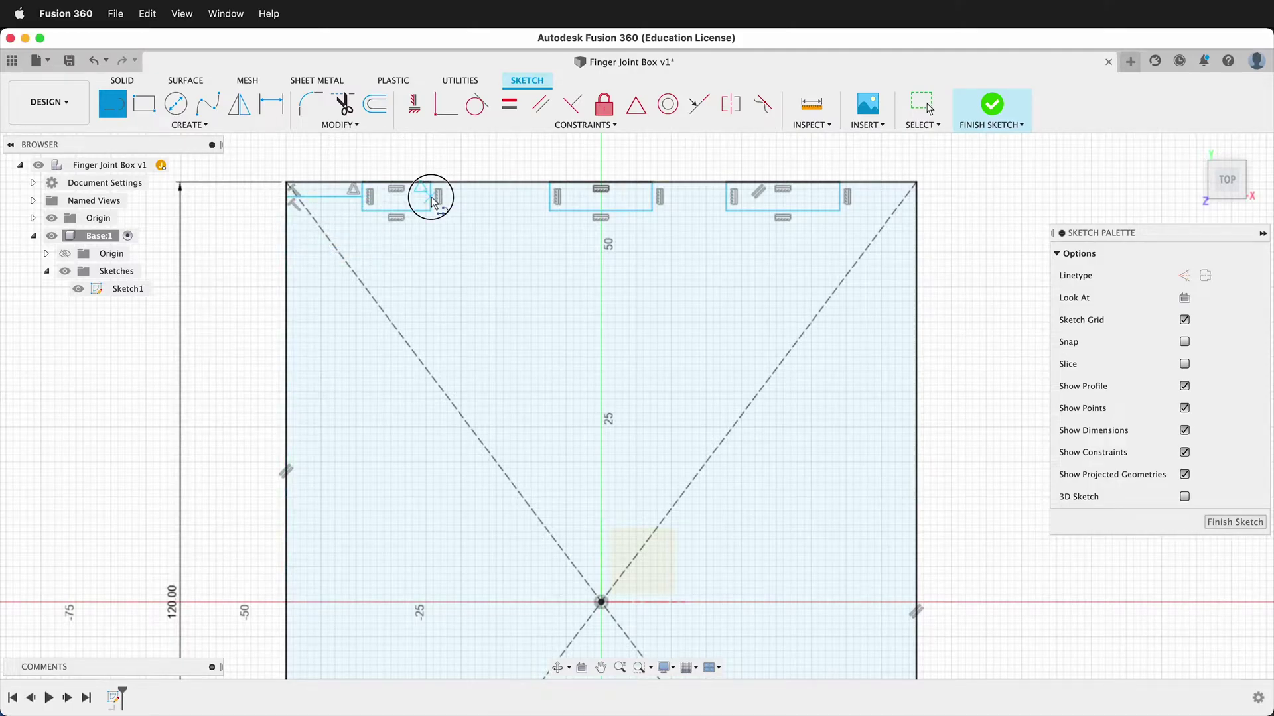
{"action": "left_click", "coordinate": [558, 196]}
{"action": "left_click", "coordinate": [652, 196]}
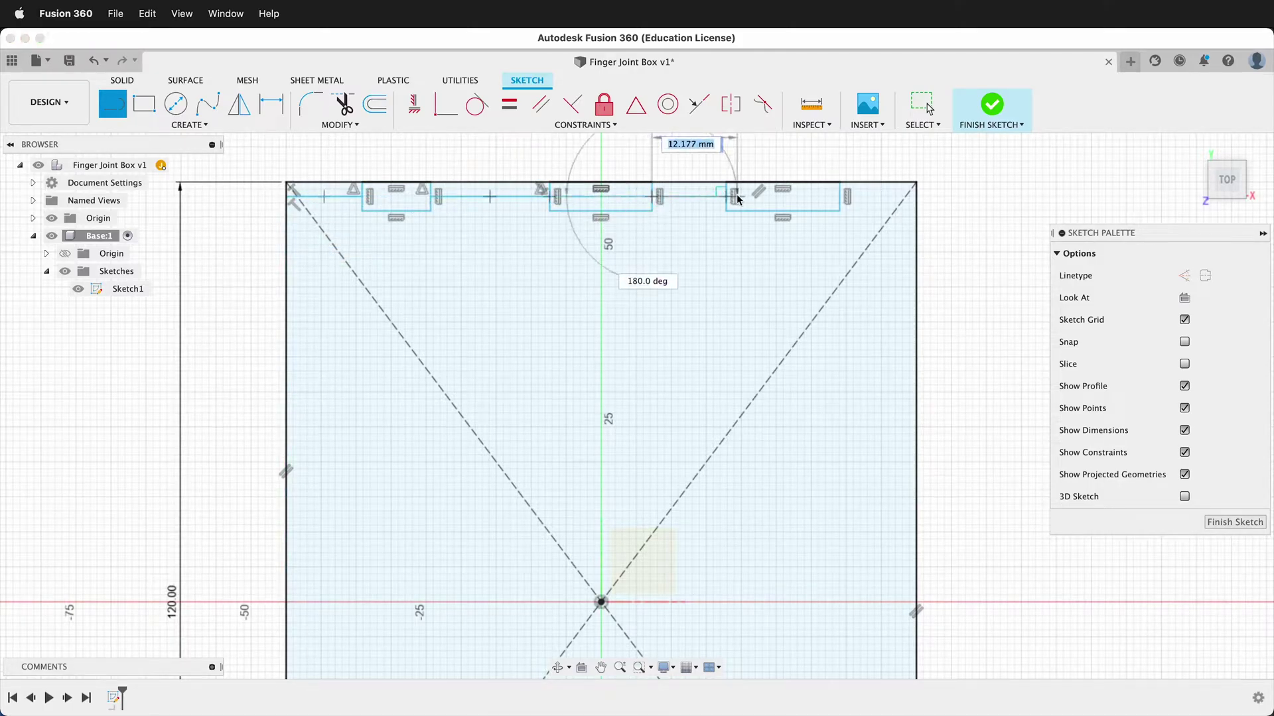
{"action": "left_click", "coordinate": [735, 197]}
{"action": "left_click", "coordinate": [847, 196]}
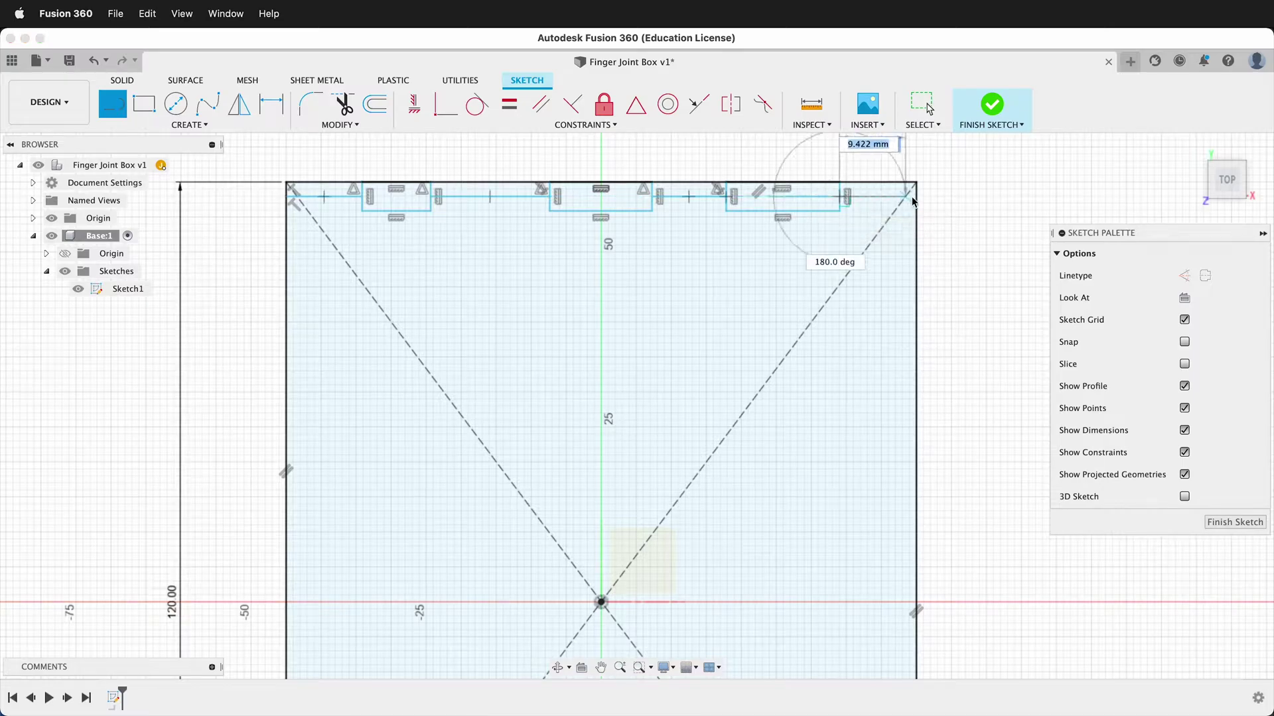
{"action": "double_click", "coordinate": [915, 197]}
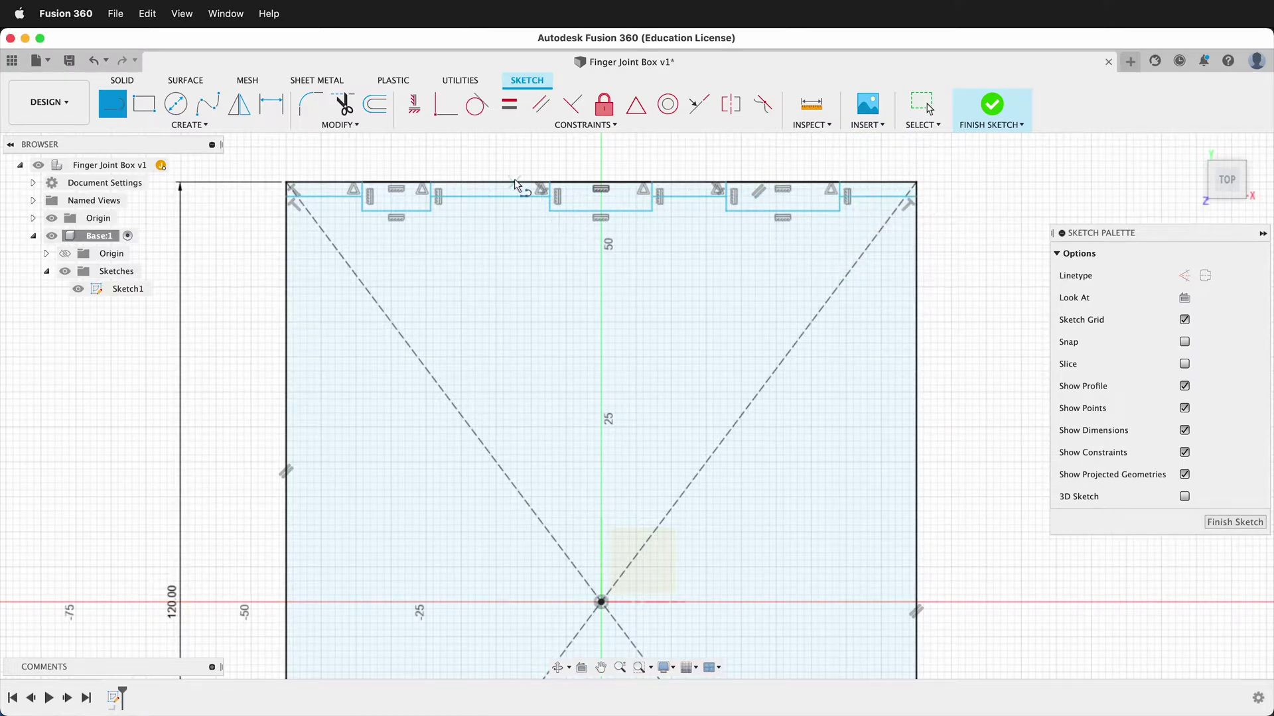
{"action": "key", "text": "Escape"}
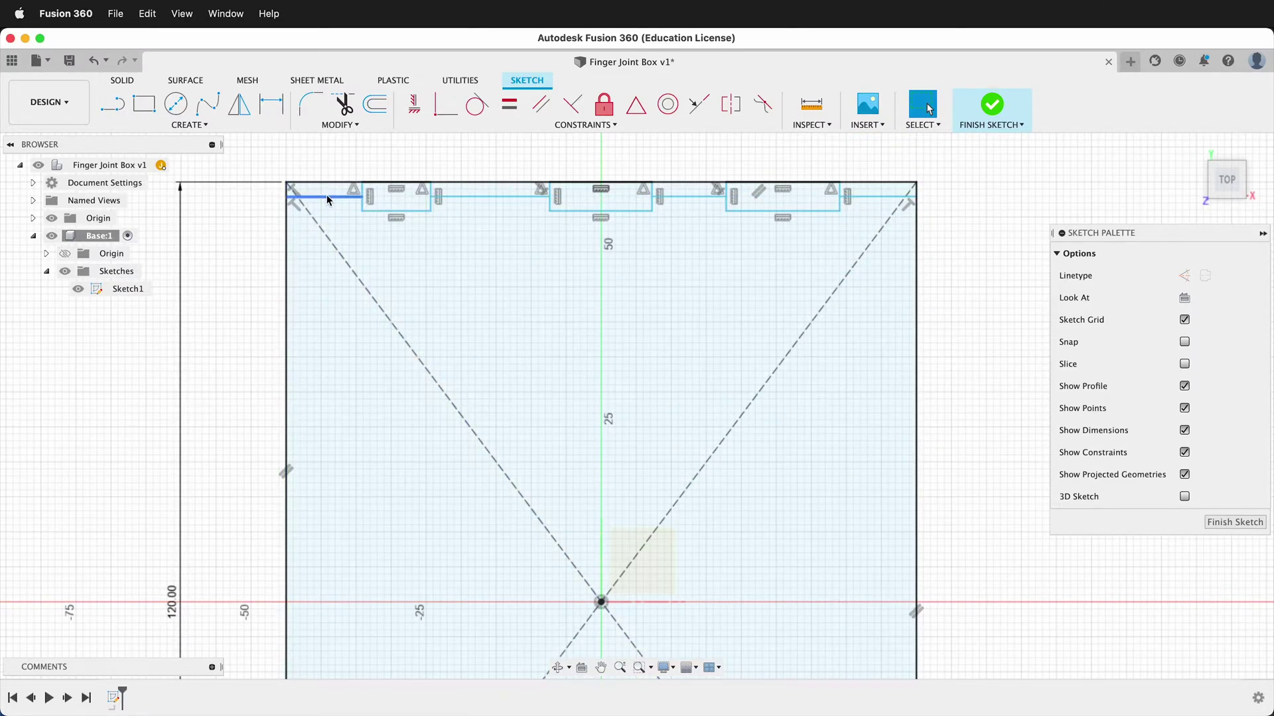
- Convert the four gap lines to construction lines and constrain them to equal length
{"action": "left_click", "coordinate": [468, 192]}
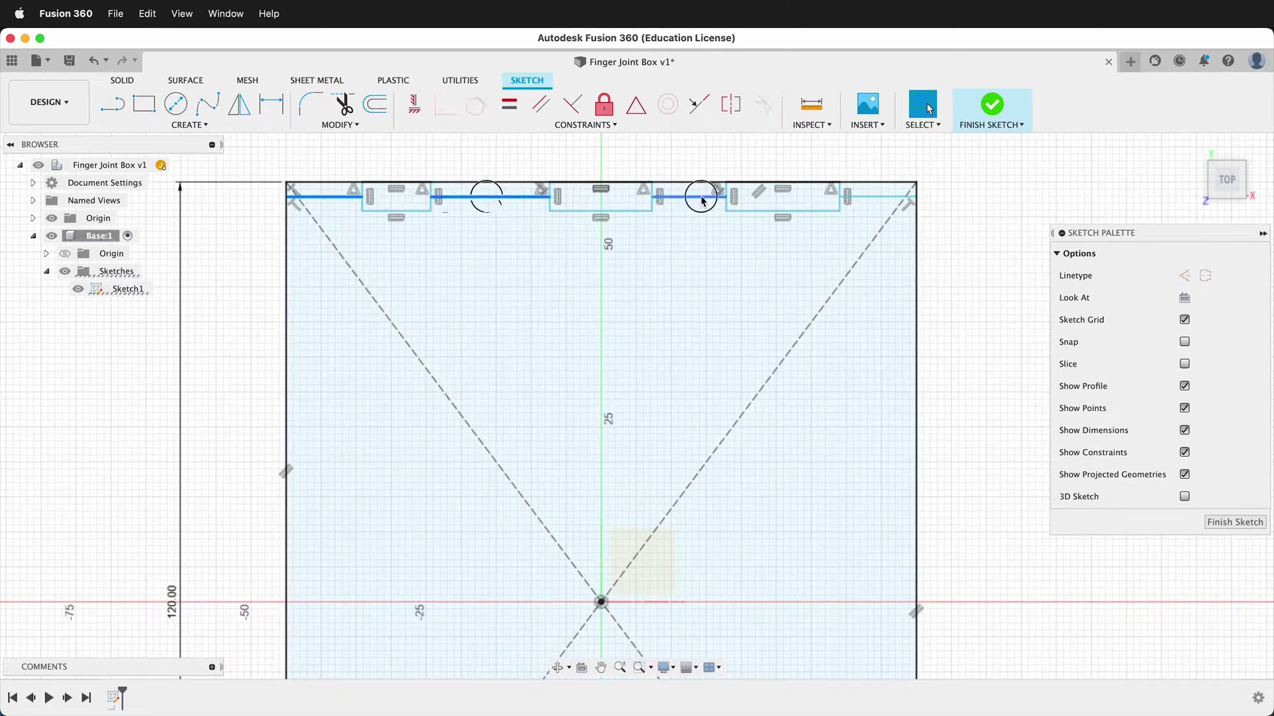
{"action": "left_click", "coordinate": [872, 198]}
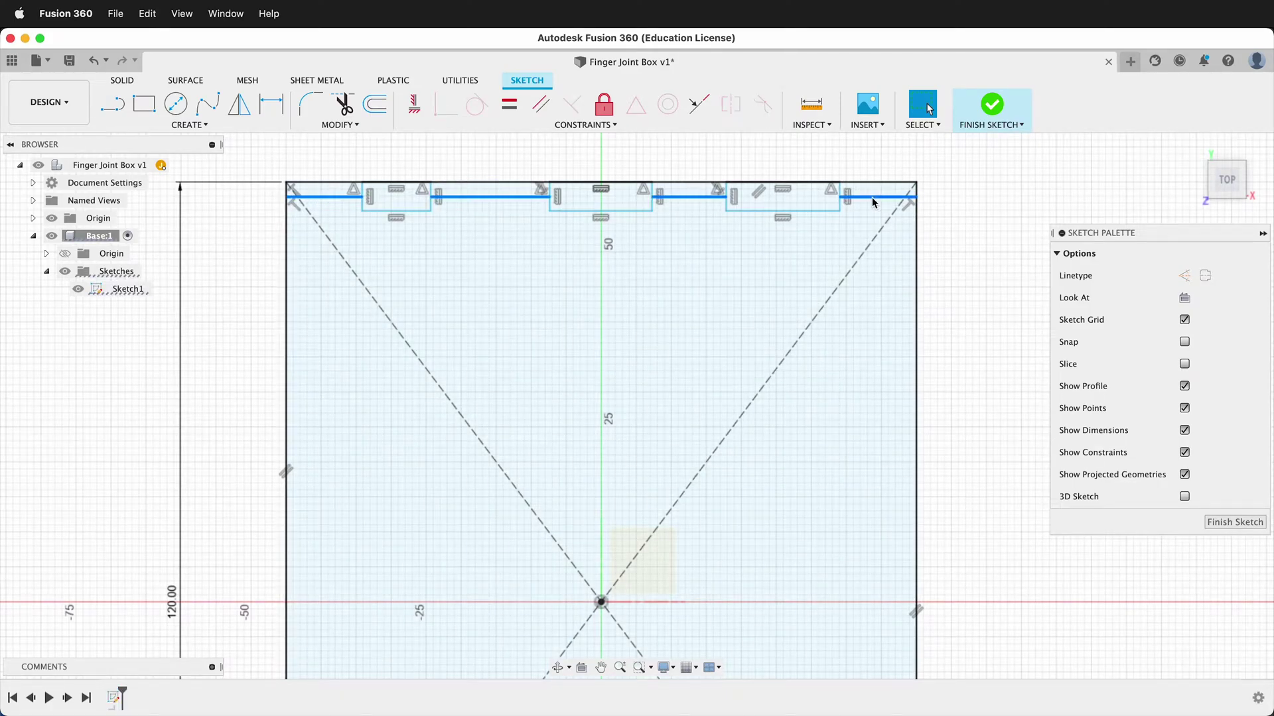
{"action": "left_click", "coordinate": [1184, 280]}
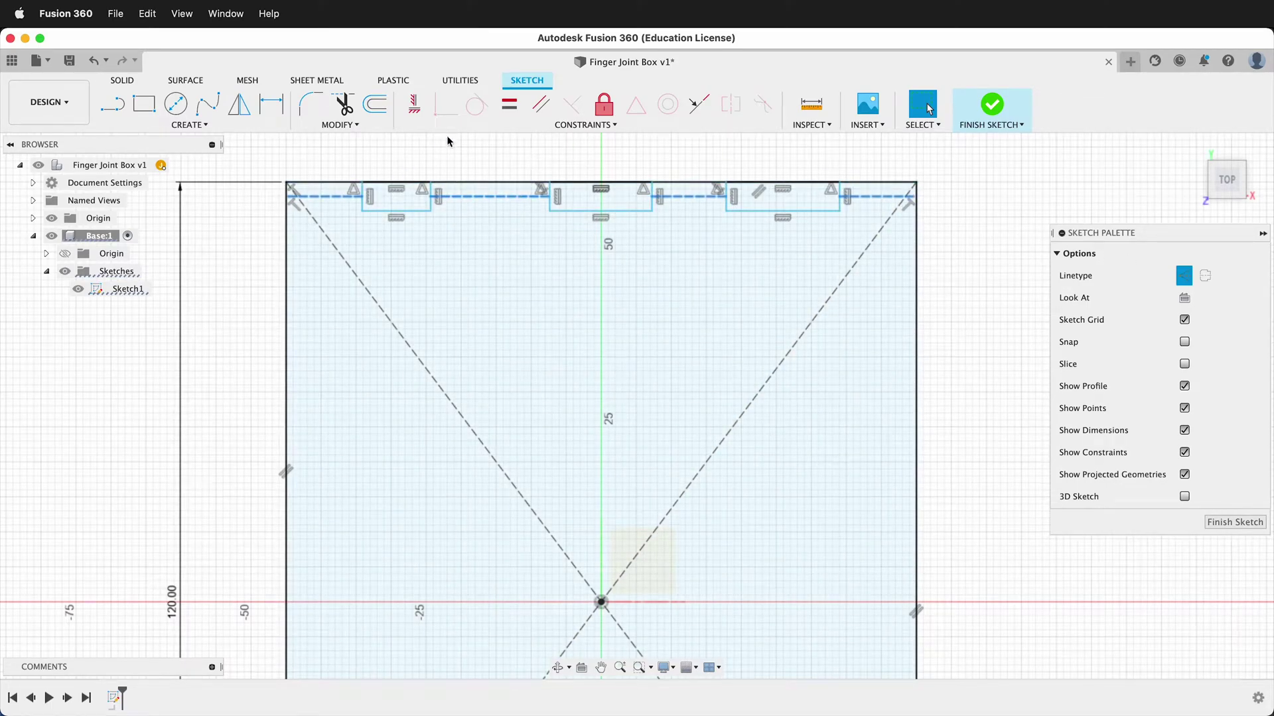
{"action": "left_click", "coordinate": [510, 106]}
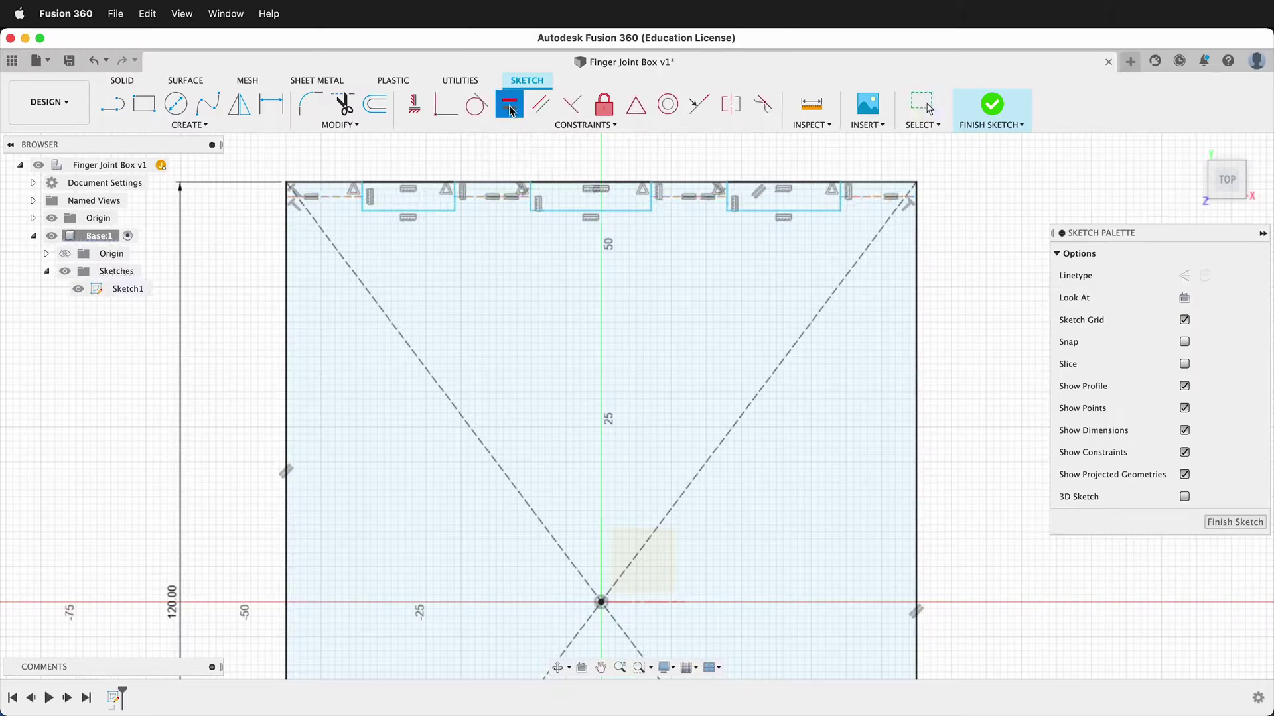
{"action": "key", "text": "Escape"}
- Constrain the inner long edges of the three notch rectangles to equal length
{"action": "left_click", "coordinate": [420, 211]}
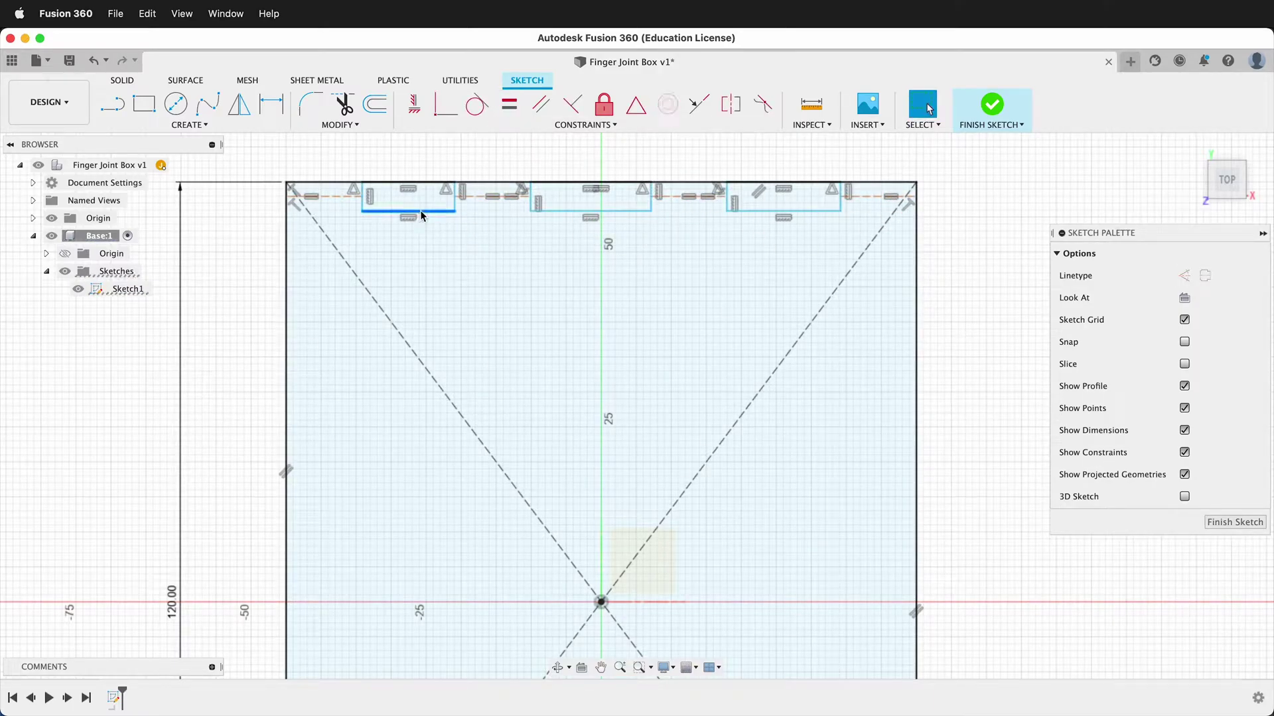
{"action": "left_click", "coordinate": [563, 211]}
{"action": "left_click", "coordinate": [761, 211]}
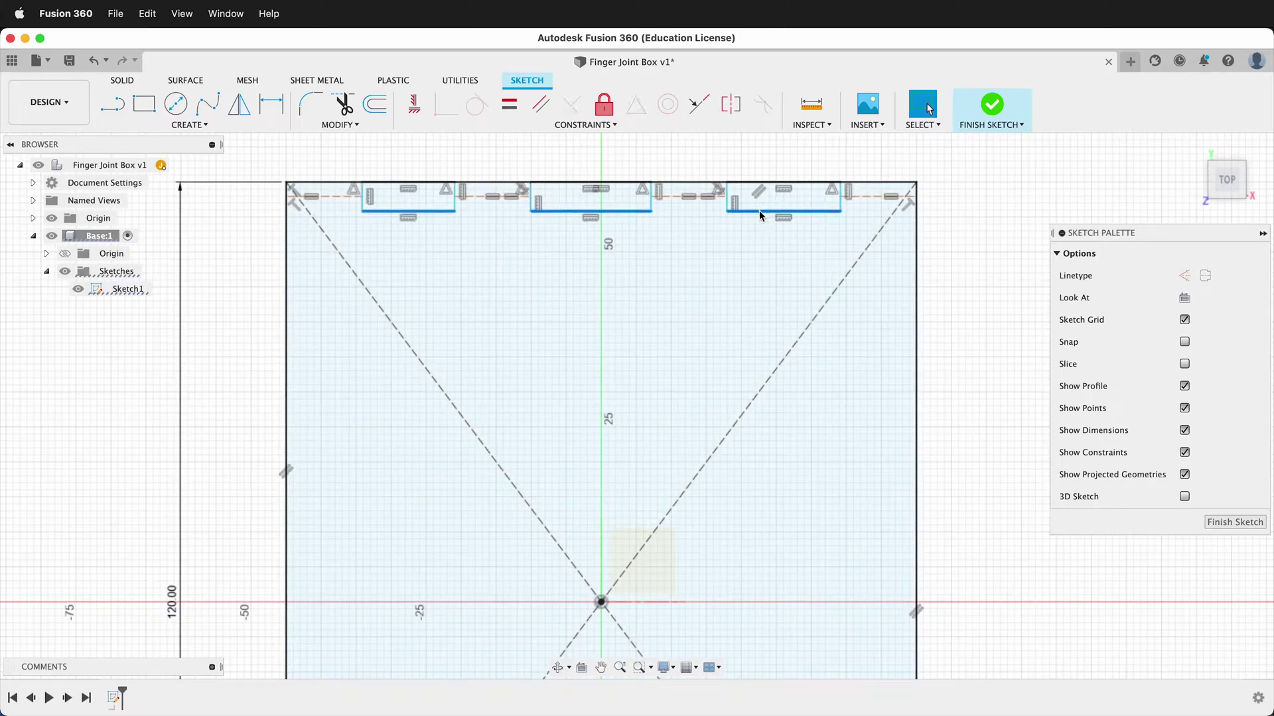
{"action": "left_click", "coordinate": [516, 108]}
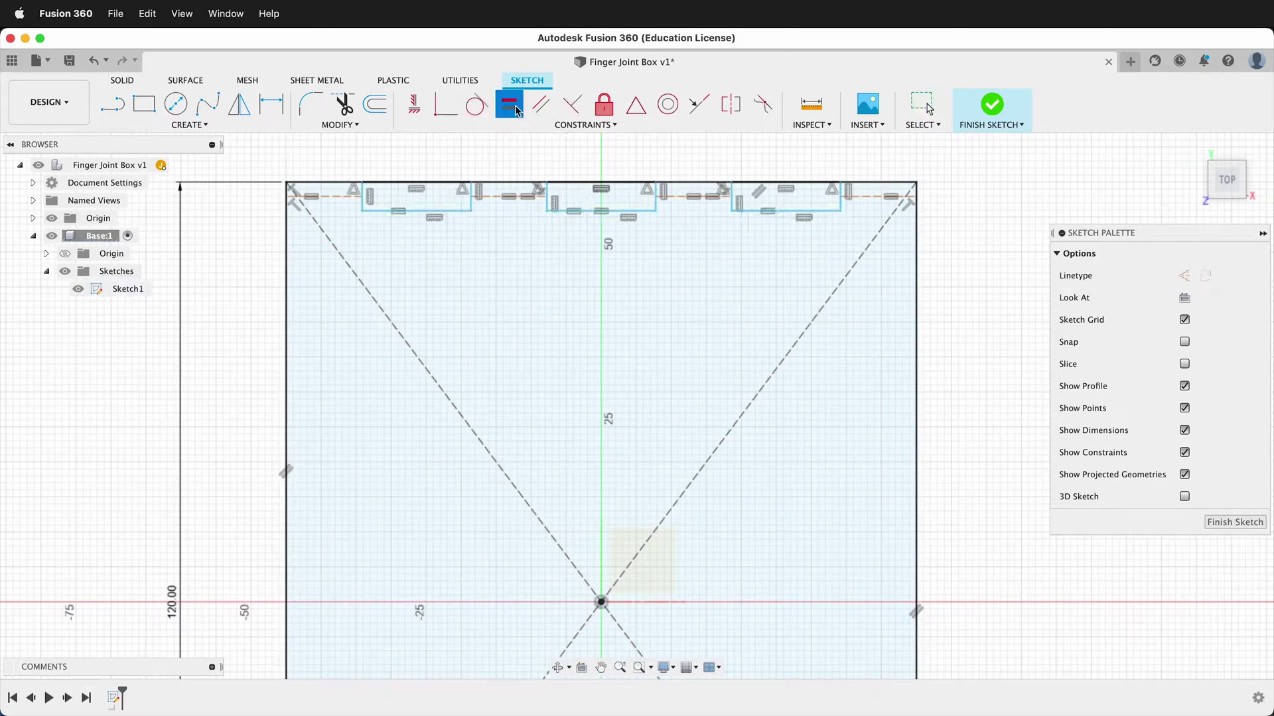
{"action": "key", "text": "Escape"}
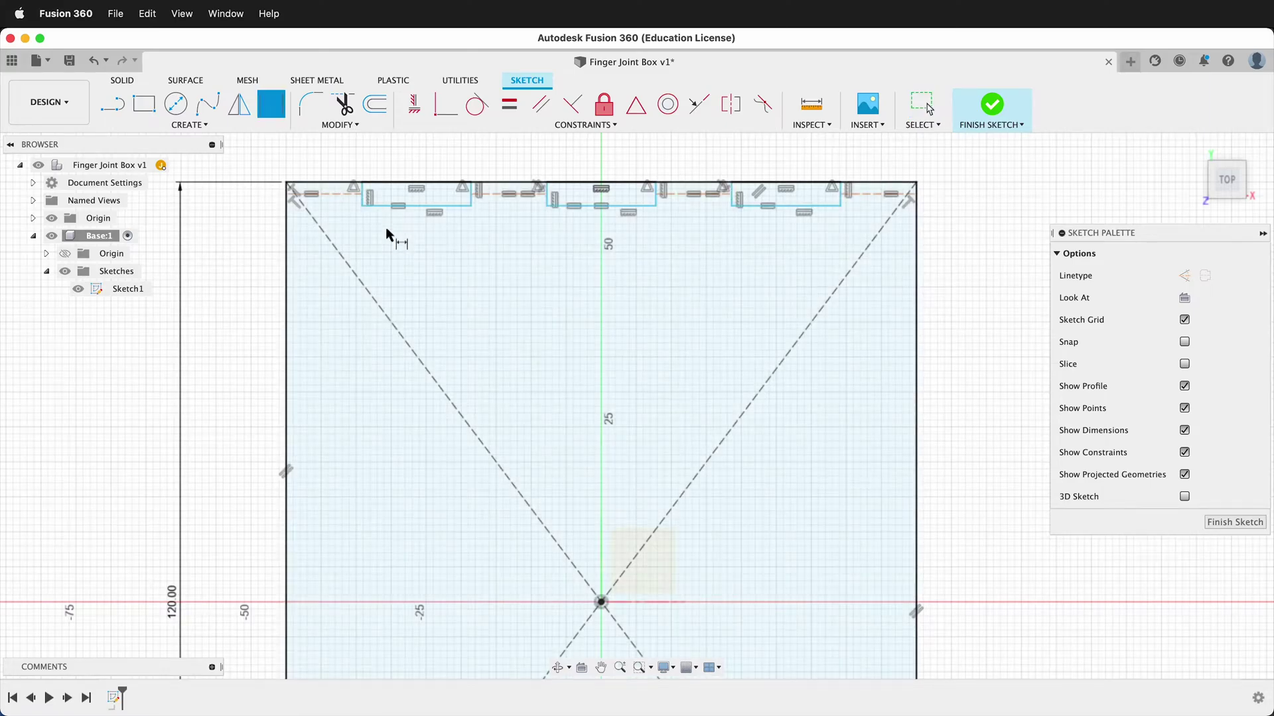
- Dimension the notch depth from the base's upper edge to the leftmost notch's inner edge using the ply parameter
{"action": "key", "text": "d"}
{"action": "left_click", "coordinate": [389, 184]}
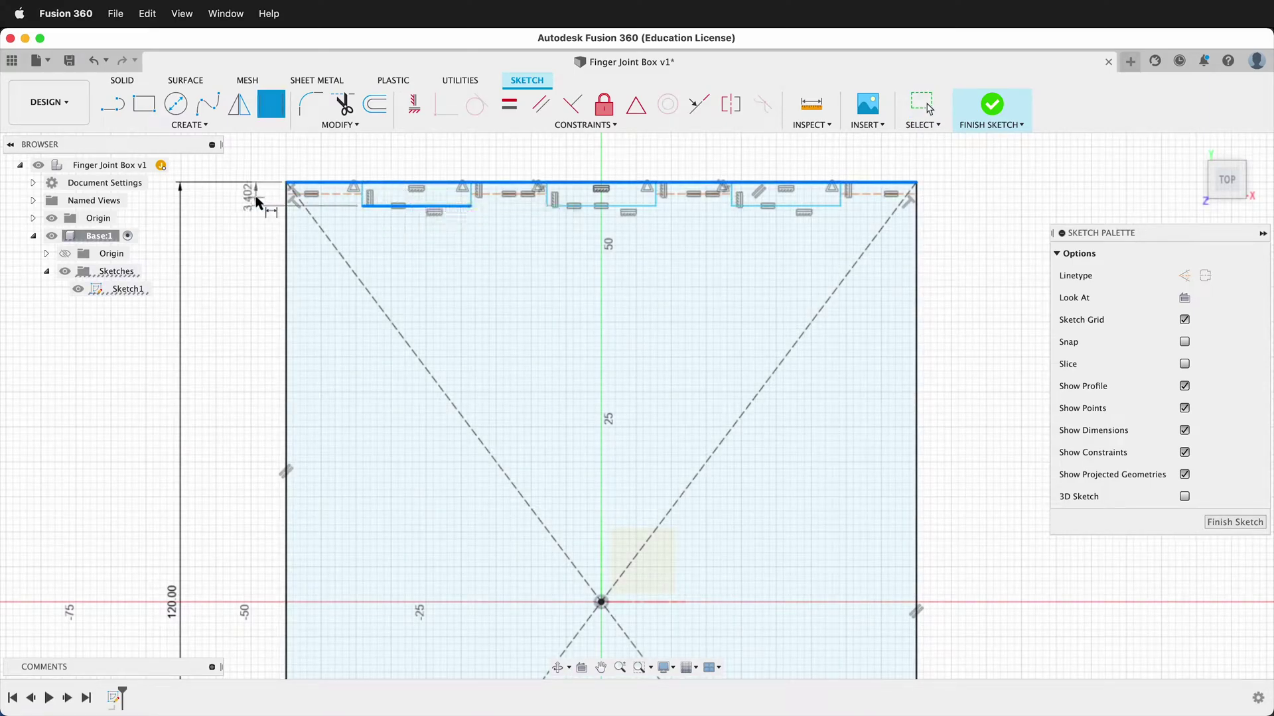
{"action": "left_click", "coordinate": [252, 194]}
{"action": "type", "text": "ply"}
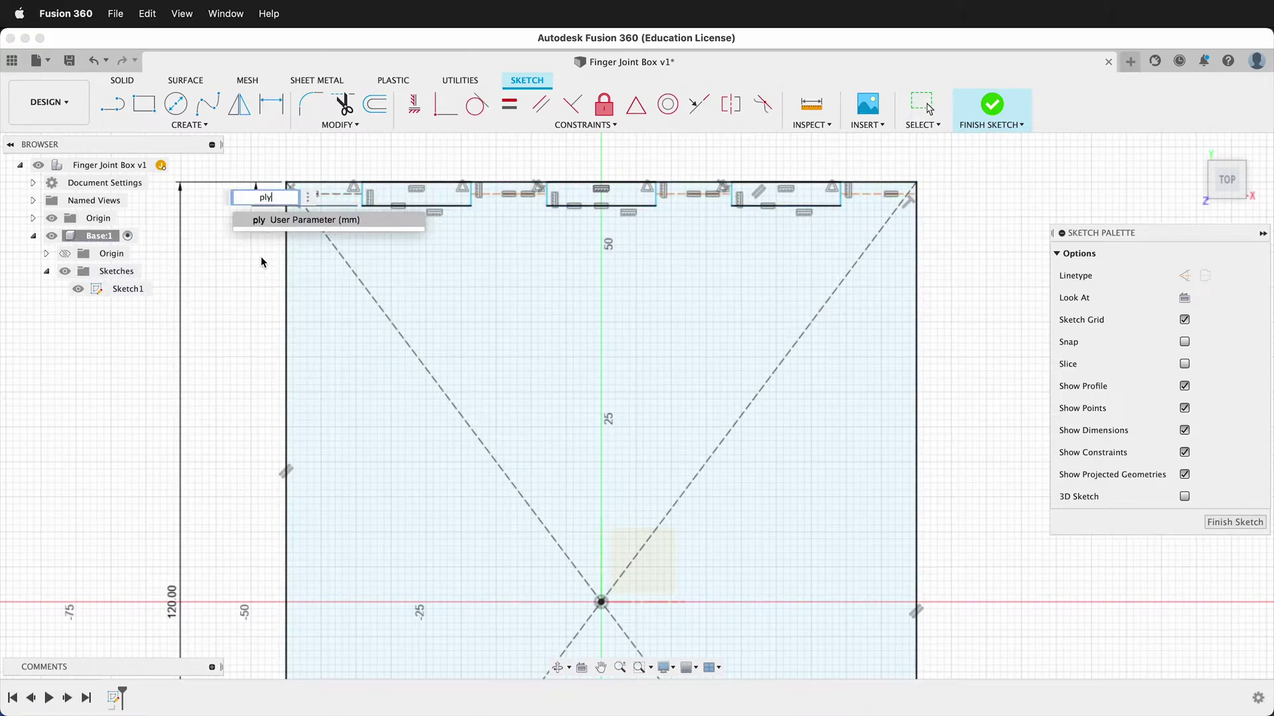
{"action": "key", "text": "Return"}
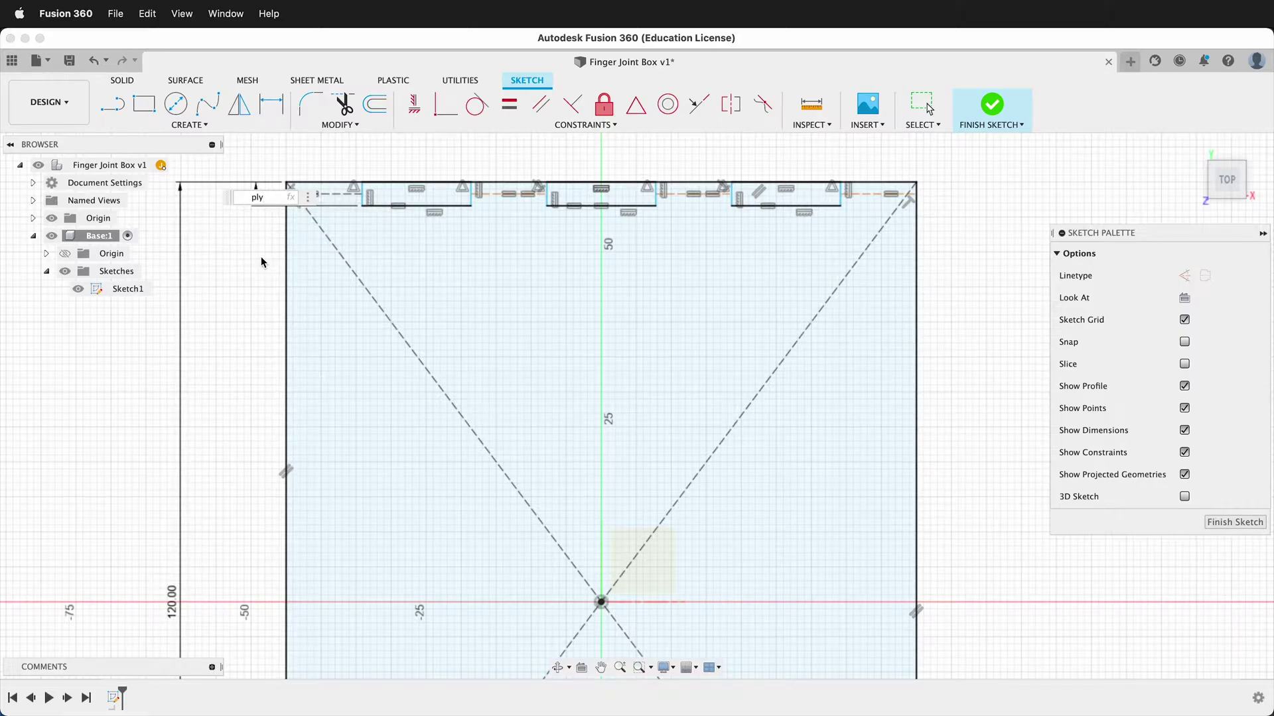
{"action": "key", "text": "Return"}
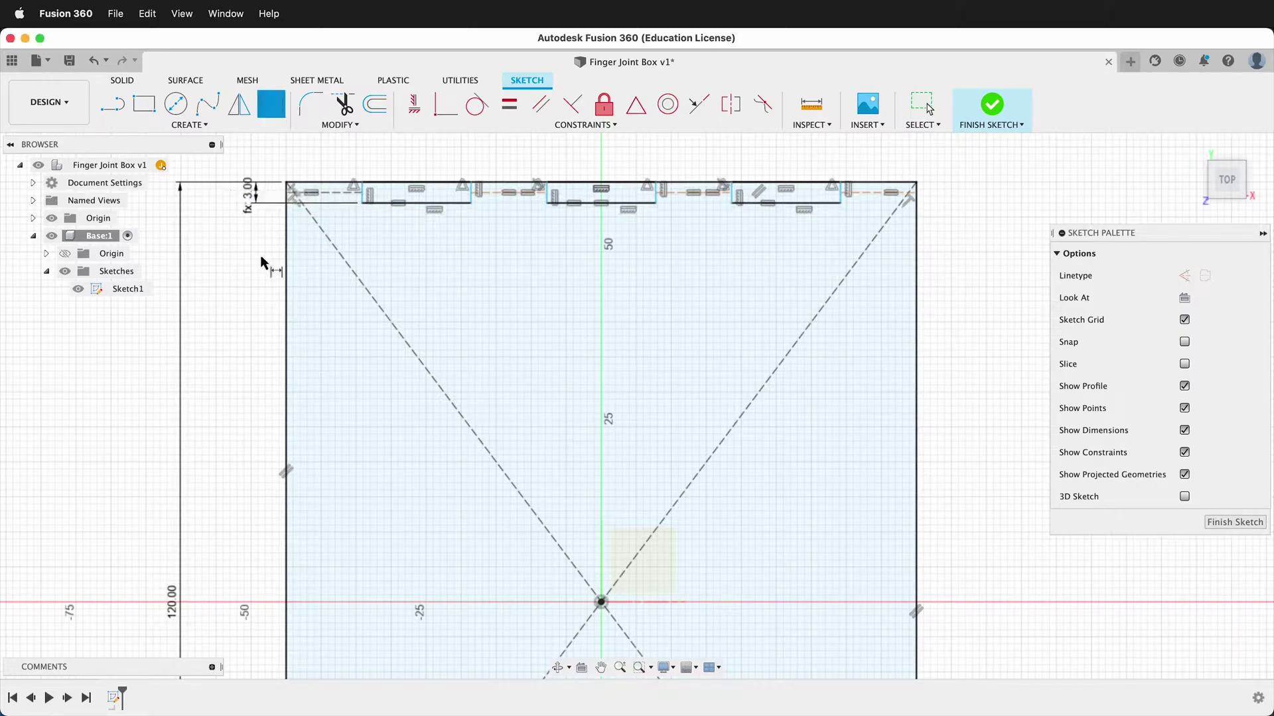
- Dimension the width of the leftmost notch as 15 mm
{"action": "left_click", "coordinate": [435, 205]}
{"action": "left_click", "coordinate": [421, 238]}
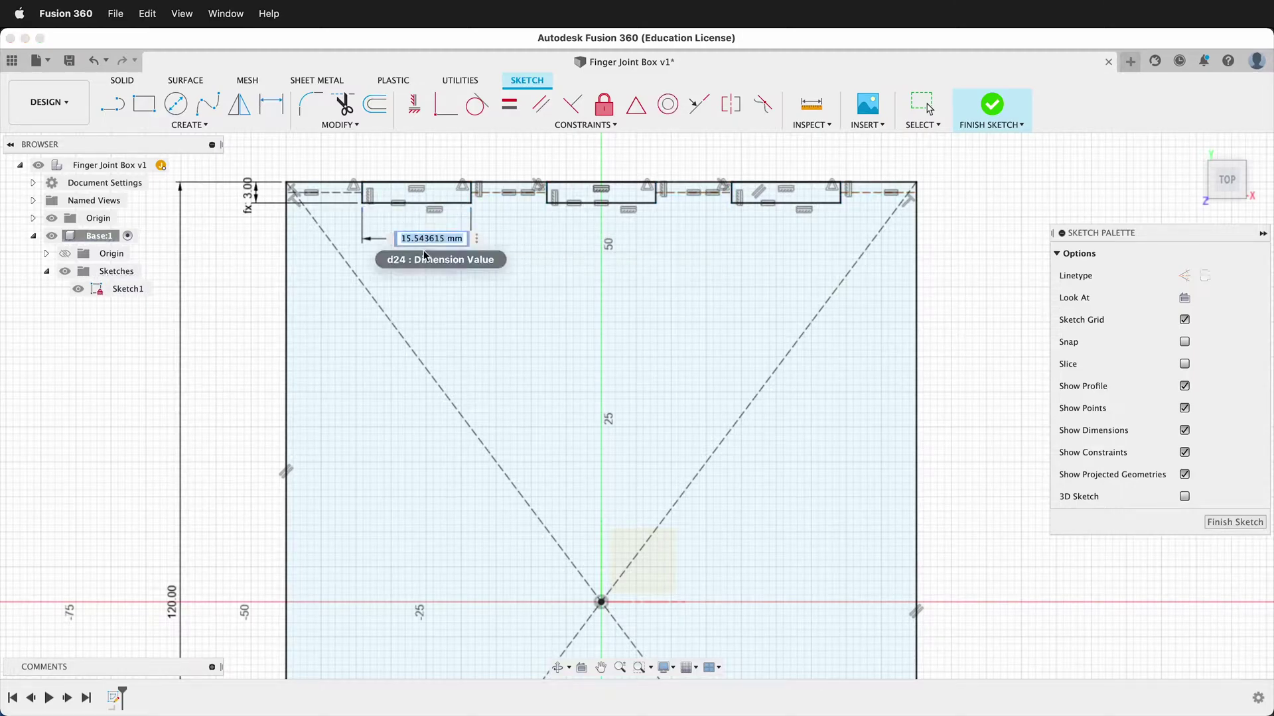
{"action": "key", "text": "Return"}
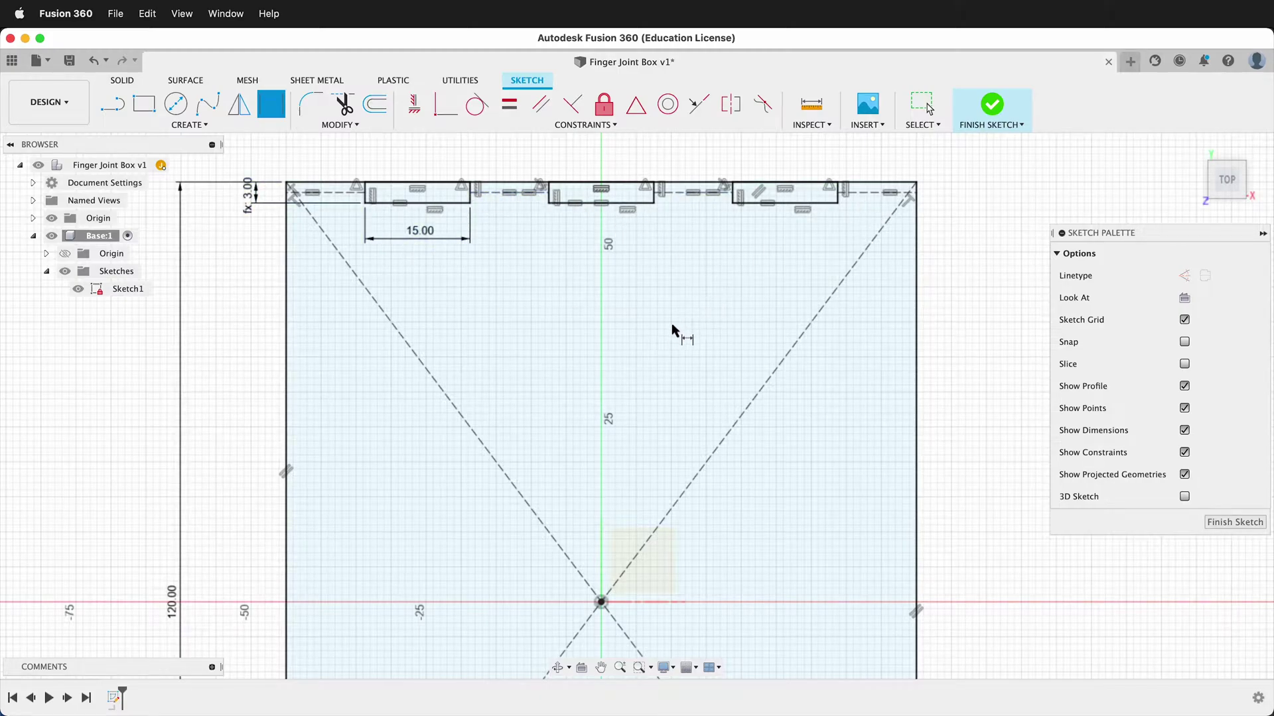
{"action": "key", "text": "Escape"}
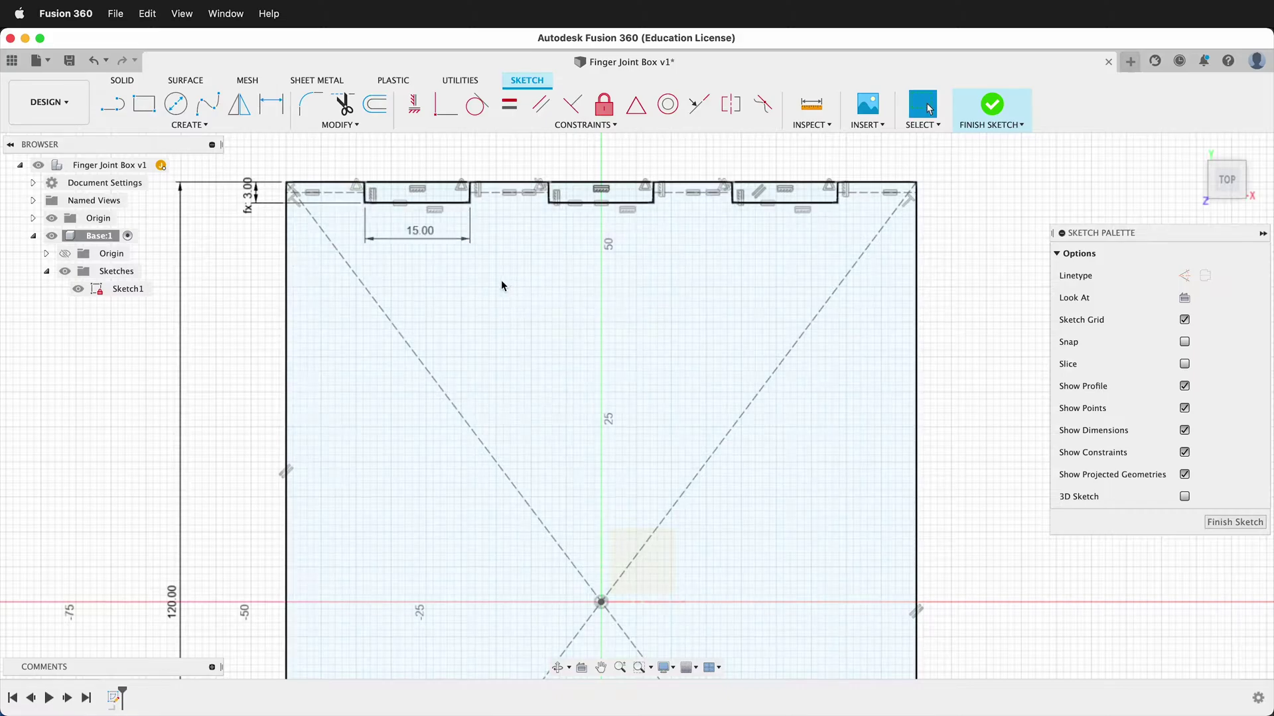
- Mirror the side and inner lines of all three notches onto the base's opposite short edge, using the origin's vertical plane along the X axis
{"action": "left_click", "coordinate": [237, 108]}
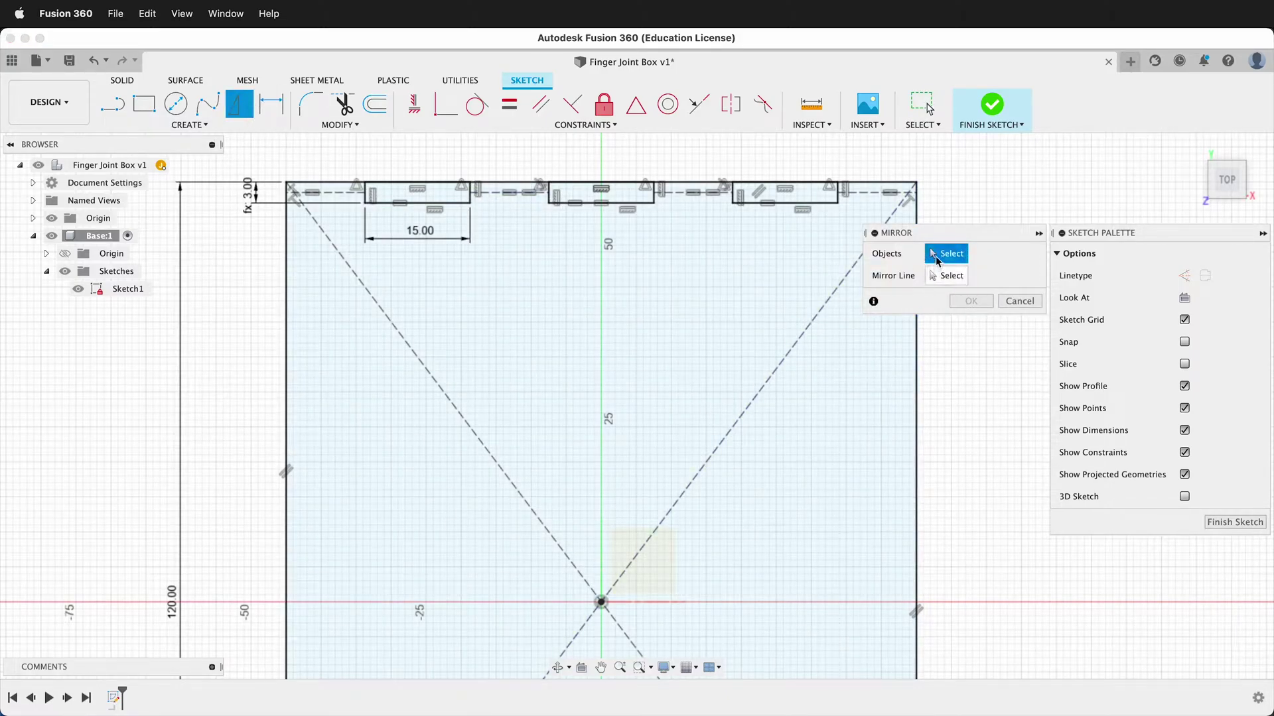
{"action": "scroll", "coordinate": [370, 197], "scroll_direction": "up", "scroll_amount": 5}
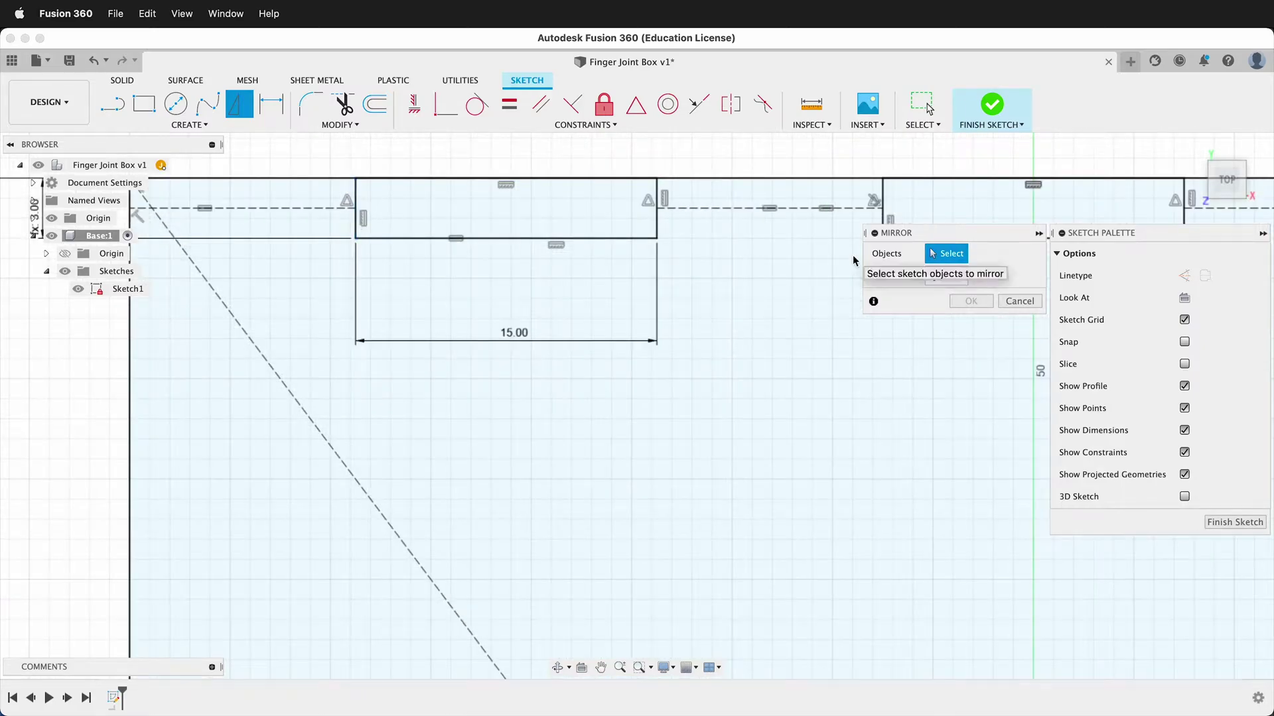
{"action": "left_click", "coordinate": [411, 238]}
{"action": "left_click", "coordinate": [657, 219]}
{"action": "left_click", "coordinate": [356, 219]}
{"action": "scroll", "coordinate": [385, 361], "scroll_direction": "down", "scroll_amount": 3}
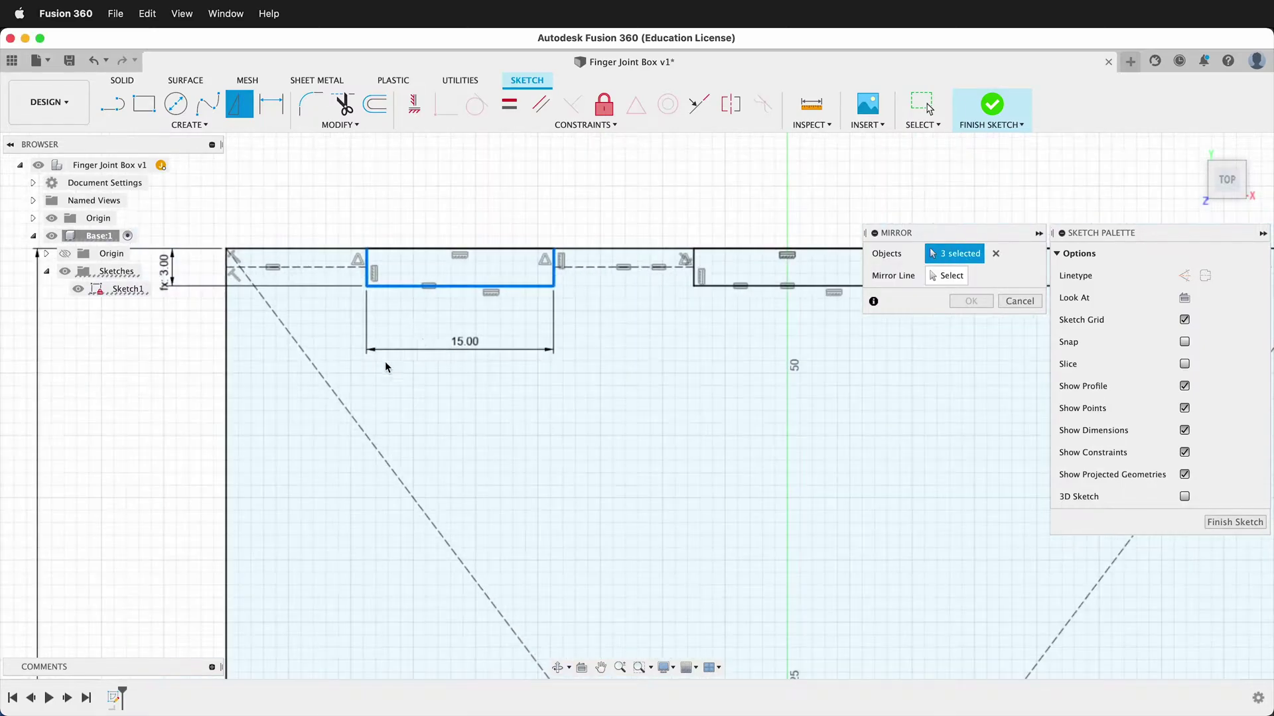
{"action": "left_click", "coordinate": [770, 286]}
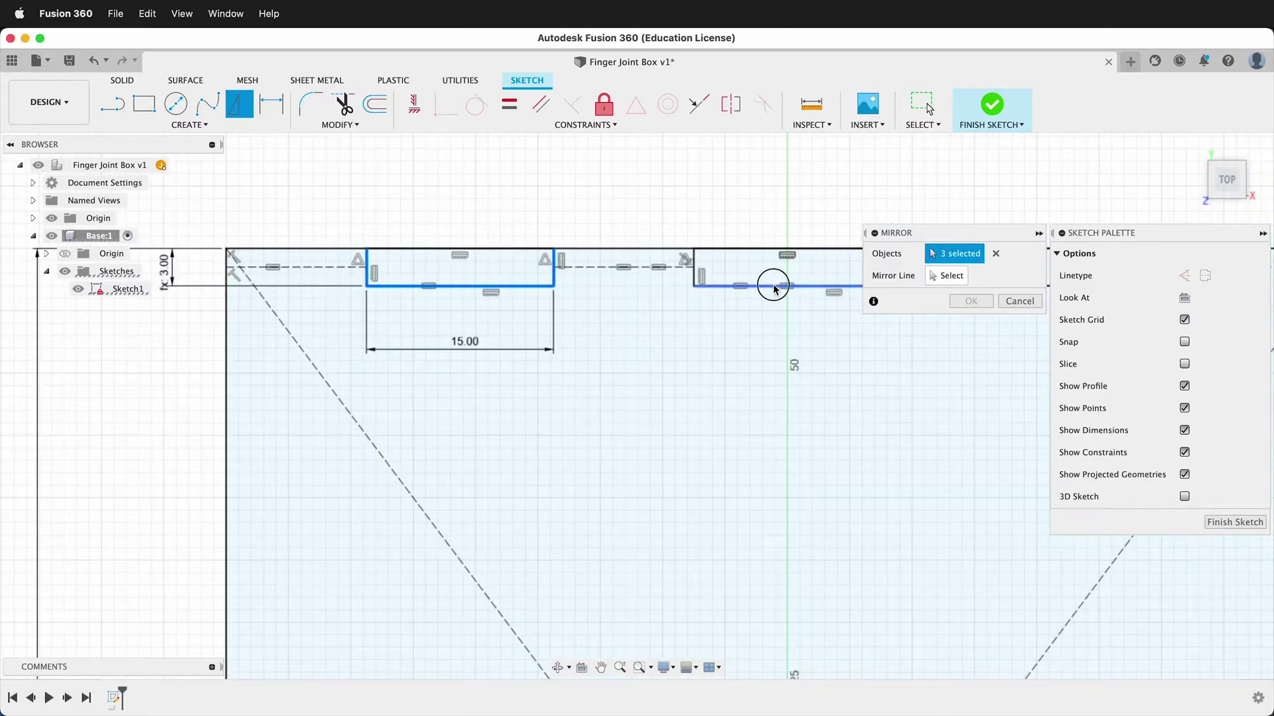
{"action": "left_click", "coordinate": [699, 270]}
{"action": "scroll", "coordinate": [700, 302], "scroll_direction": "up", "scroll_amount": 3}
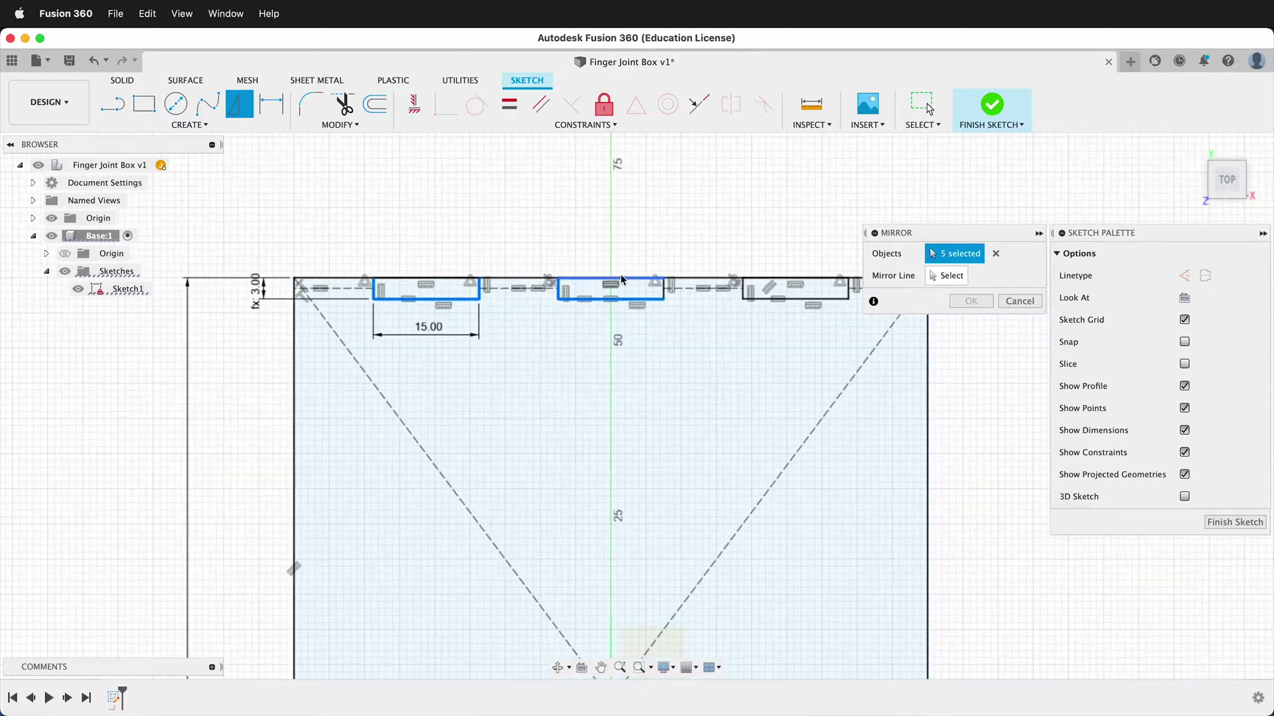
{"action": "left_click", "coordinate": [645, 319]}
{"action": "left_click", "coordinate": [830, 306]}
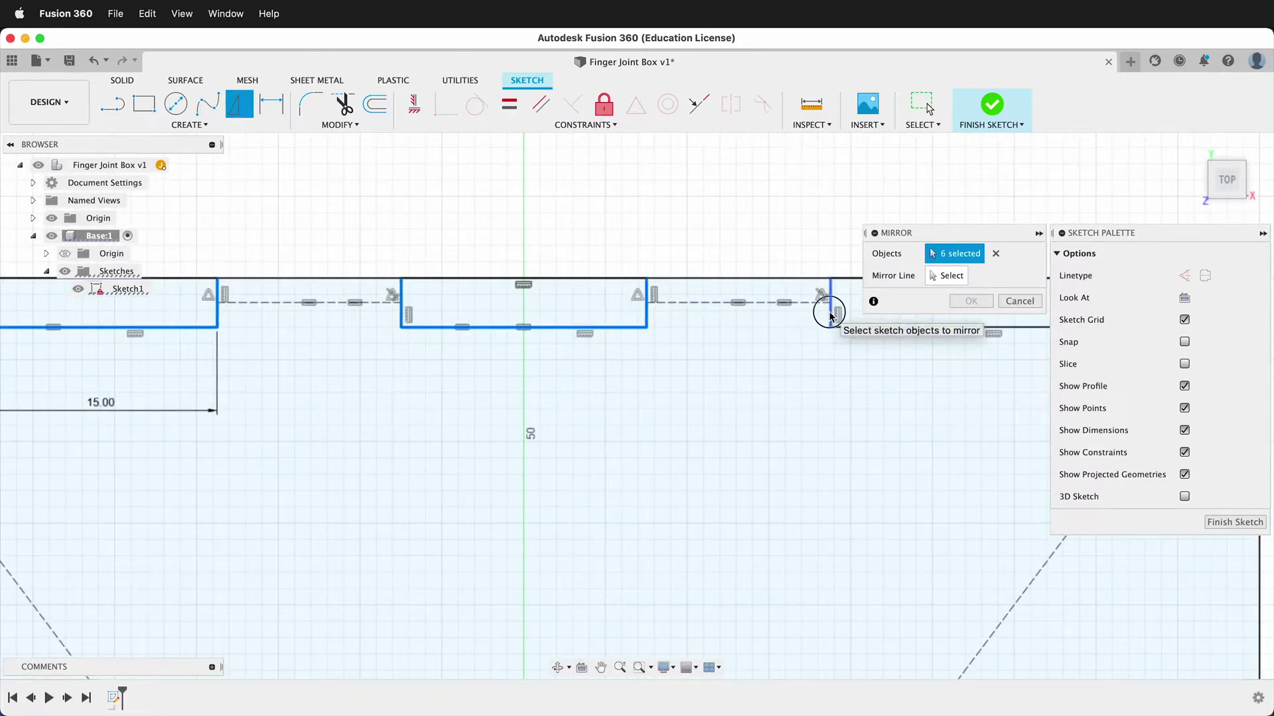
{"action": "left_click", "coordinate": [850, 327]}
{"action": "scroll", "coordinate": [504, 329], "scroll_direction": "down", "scroll_amount": 2}
{"action": "scroll", "coordinate": [718, 300], "scroll_direction": "down", "scroll_amount": 2}
{"action": "scroll", "coordinate": [789, 331], "scroll_direction": "up", "scroll_amount": 4}
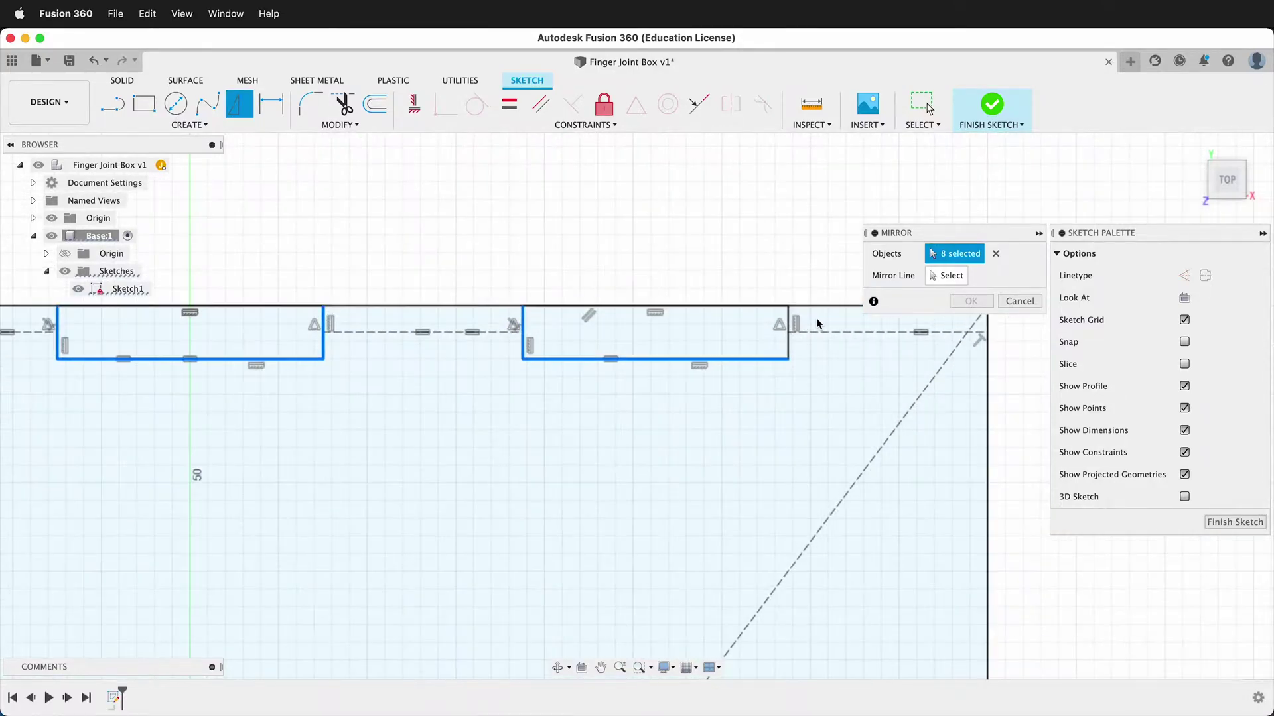
{"action": "left_click", "coordinate": [786, 345]}
{"action": "left_click", "coordinate": [946, 275]}
{"action": "scroll", "coordinate": [568, 289], "scroll_direction": "down", "scroll_amount": 1}
{"action": "scroll", "coordinate": [568, 289], "scroll_direction": "down", "scroll_amount": 3}
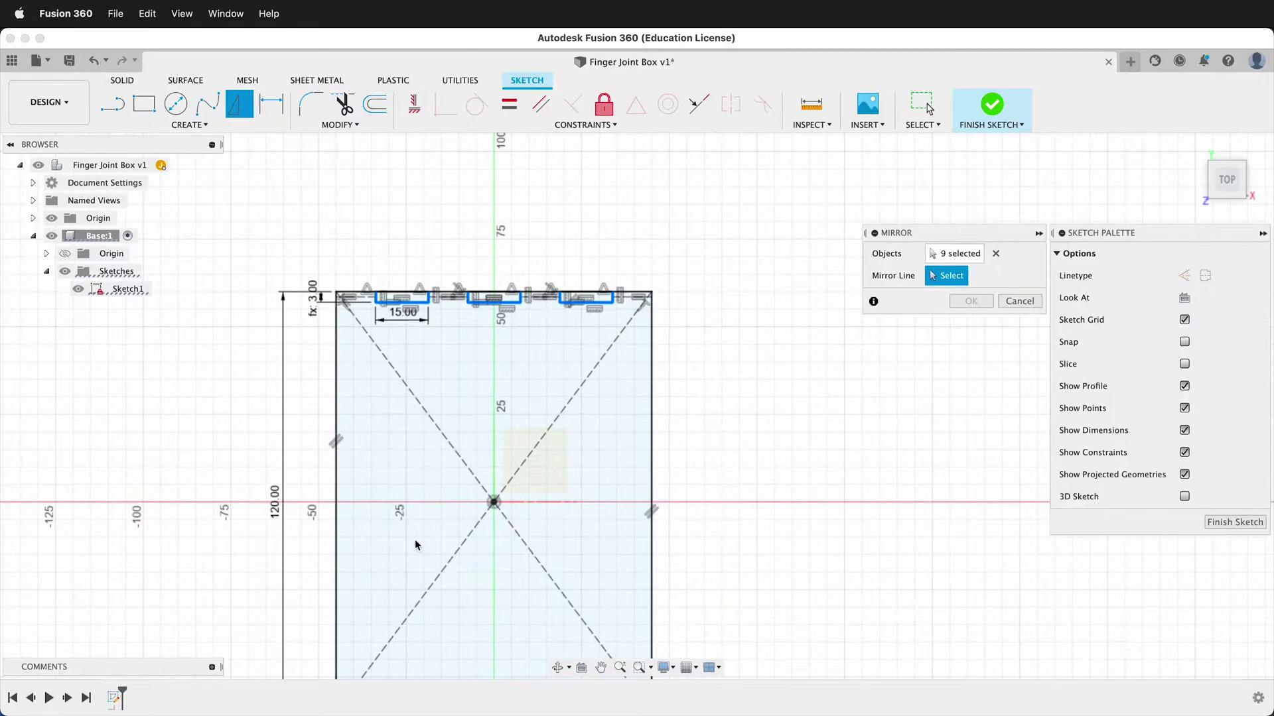
{"action": "mouse_move", "coordinate": [550, 476]}
{"action": "middle_mouse_down", "text": "shift"}
{"action": "mouse_move", "coordinate": [560, 421]}
{"action": "mouse_move", "coordinate": [618, 415]}
{"action": "middle_mouse_up", "text": "shift"}
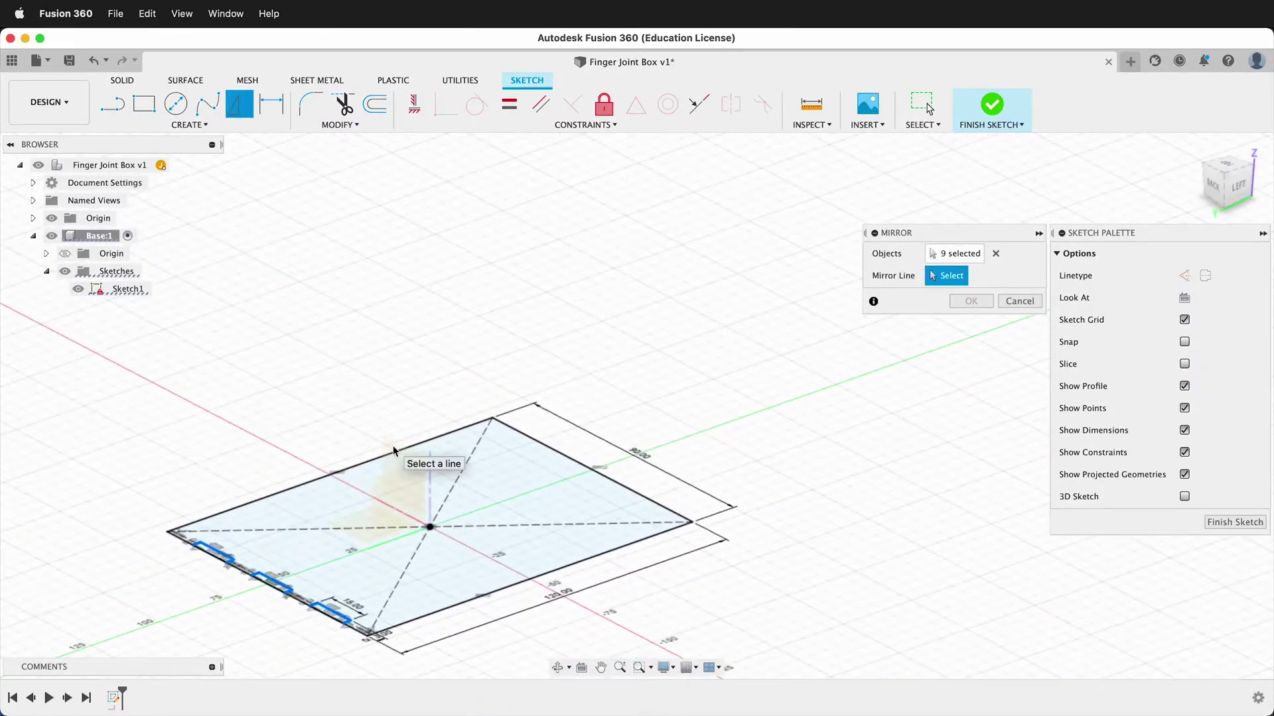
{"action": "left_click", "coordinate": [51, 219]}
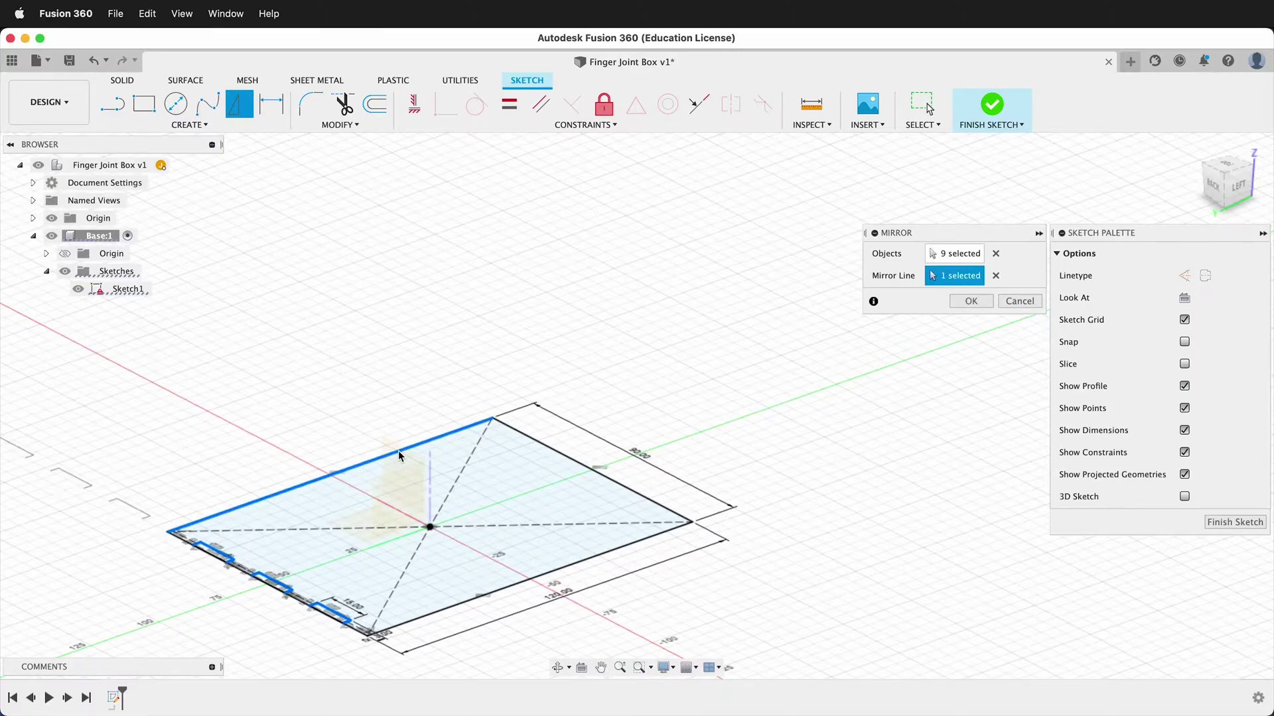
{"action": "middle_click_drag", "start_coordinate": [402, 459], "coordinate": [462, 459], "text": "shift"}
{"action": "left_click", "coordinate": [375, 519]}
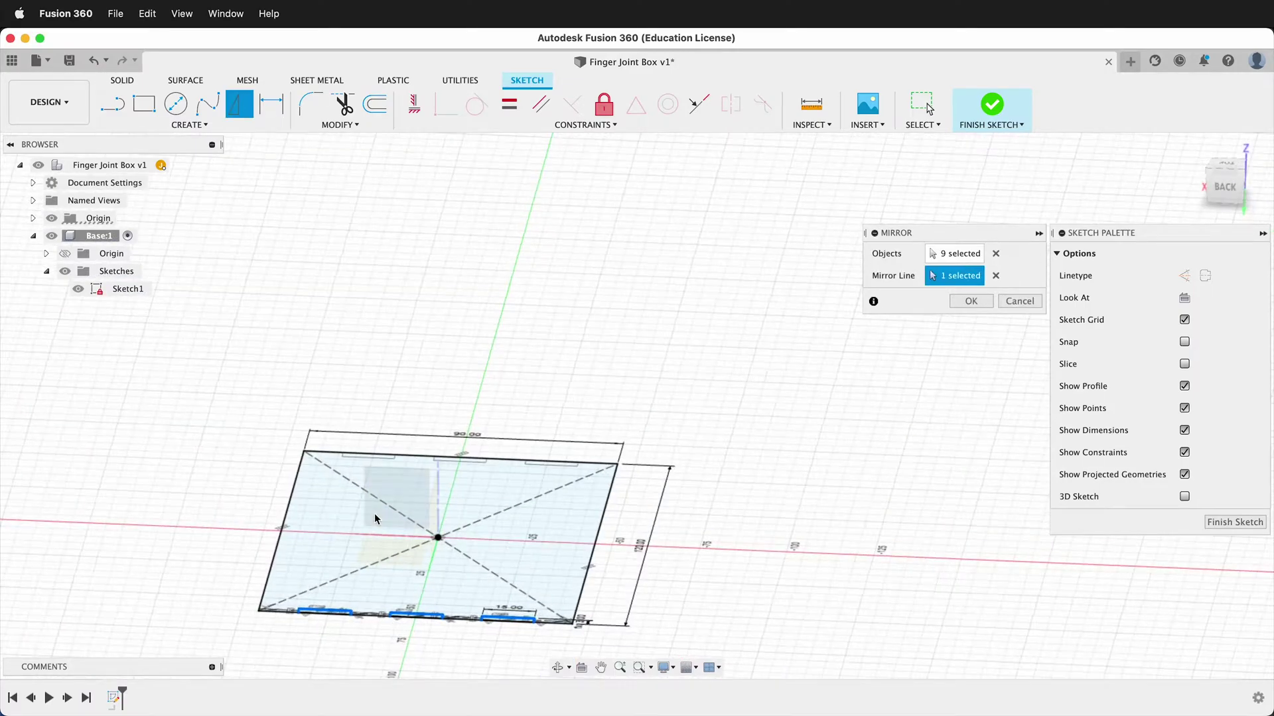
{"action": "left_click", "coordinate": [992, 302]}
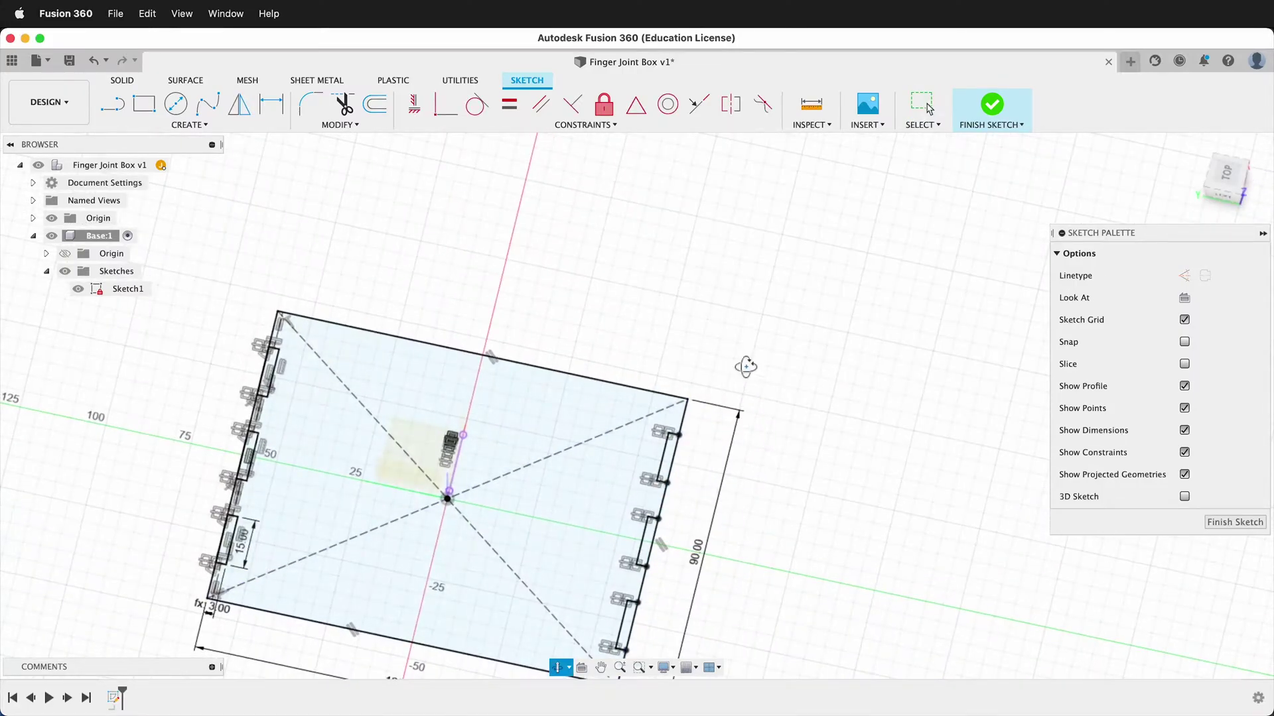
{"action": "scroll", "coordinate": [595, 388], "scroll_direction": "up", "scroll_amount": 3}
{"action": "middle_click_drag", "start_coordinate": [595, 388], "coordinate": [600, 424], "text": "shift"}
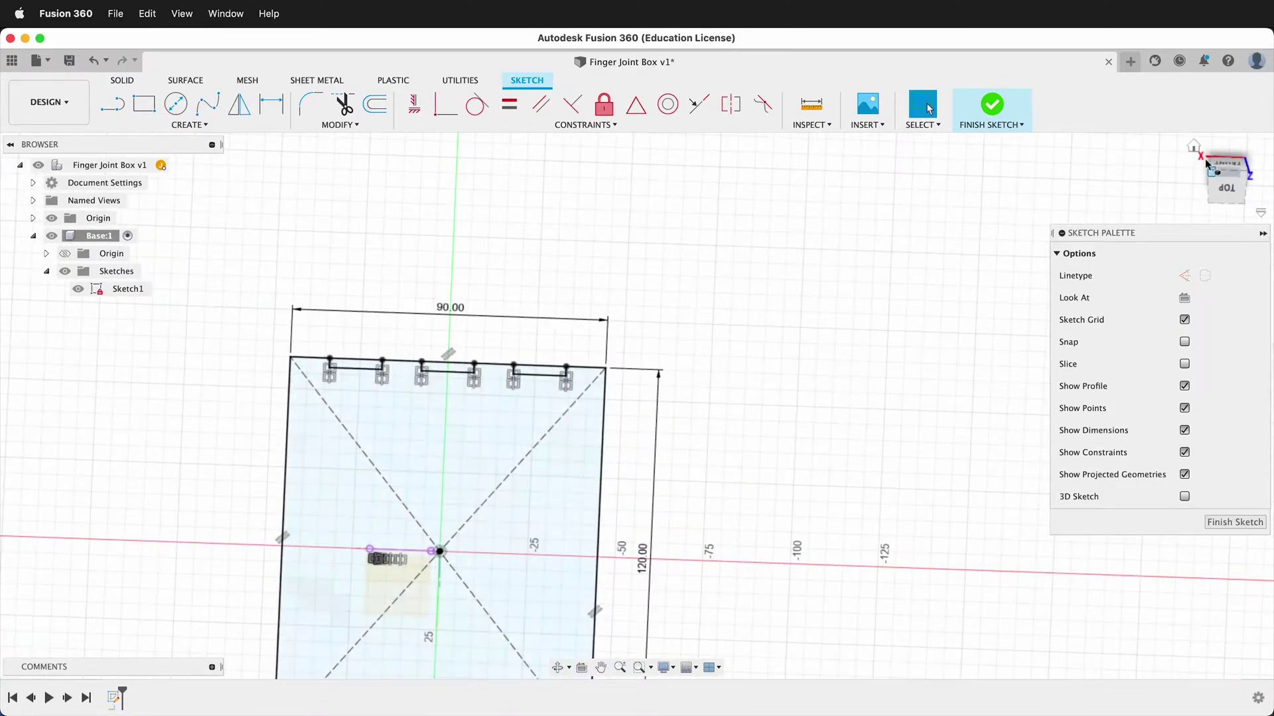
- Sketch three rectangles along the base's 120 mm edge beside the dimension, each about 4.6 mm deep and 15 to 18 mm long
{"action": "left_click", "coordinate": [1233, 192]}
{"action": "scroll", "coordinate": [627, 293], "scroll_direction": "up", "scroll_amount": 3}
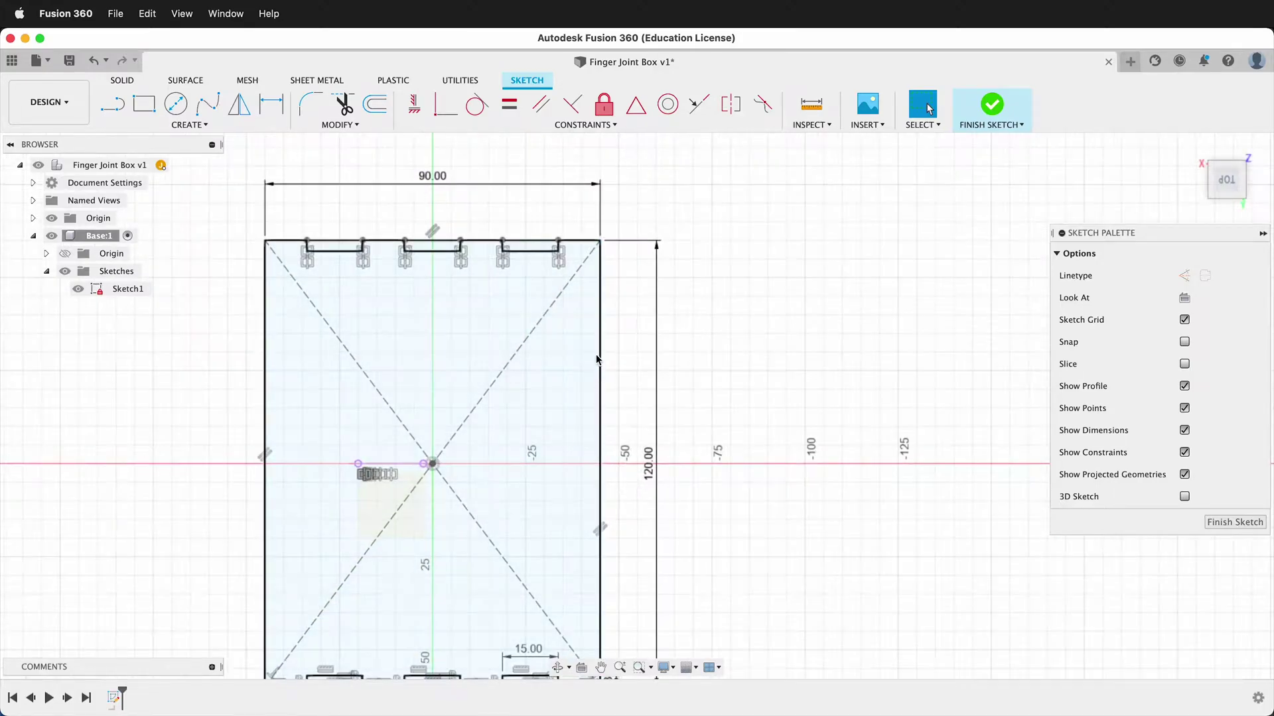
{"action": "key", "text": "r"}
{"action": "left_click", "coordinate": [584, 306]}
{"action": "left_click", "coordinate": [600, 362]}
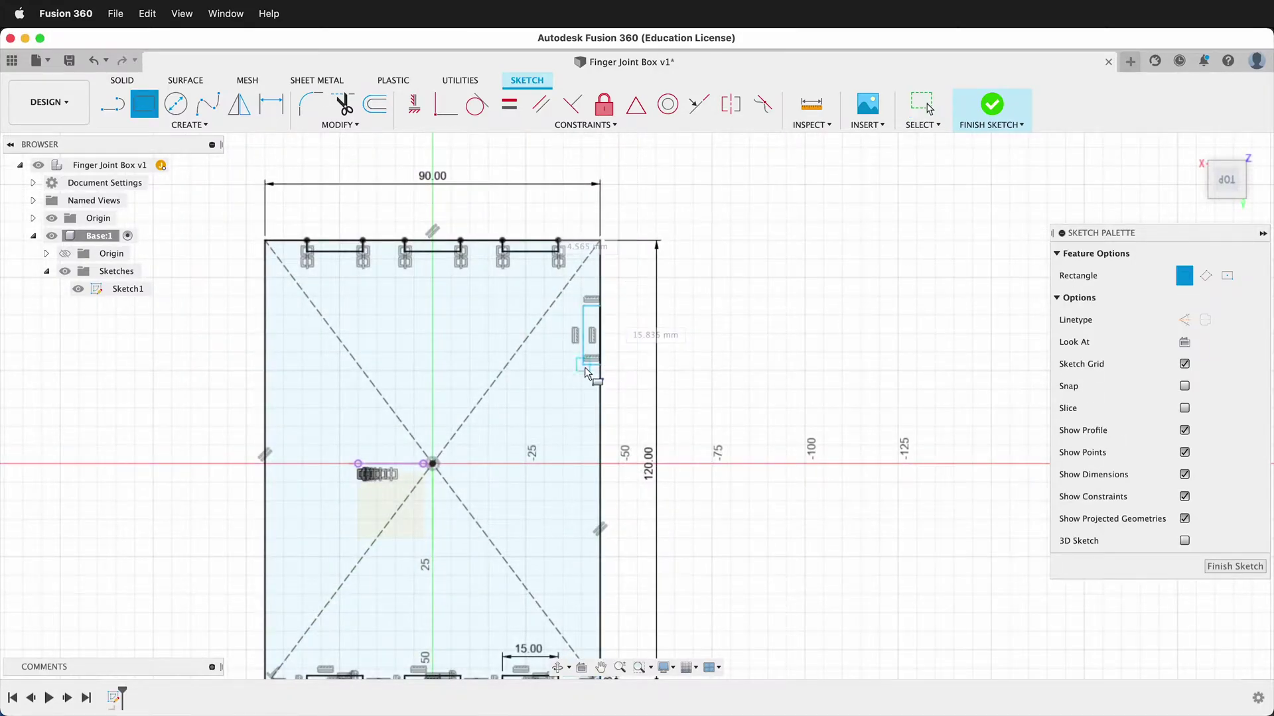
{"action": "left_click", "coordinate": [600, 425]}
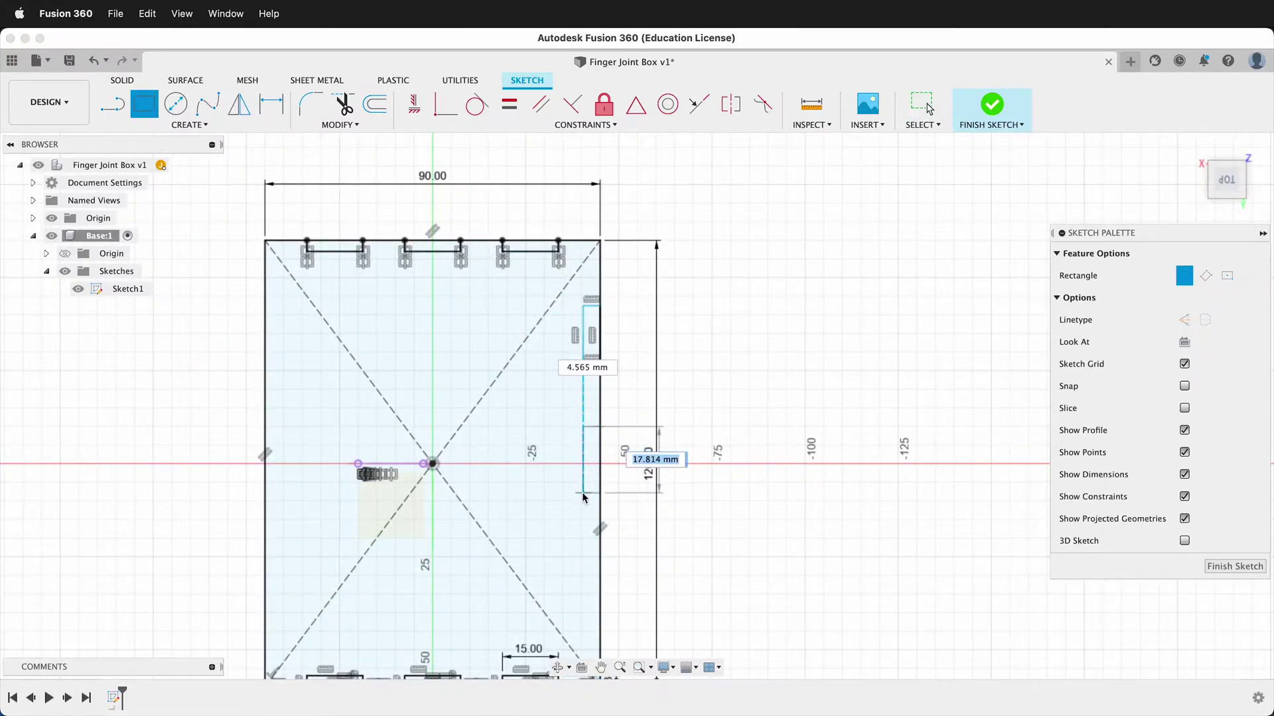
{"action": "left_click", "coordinate": [584, 492]}
{"action": "left_click", "coordinate": [601, 549]}
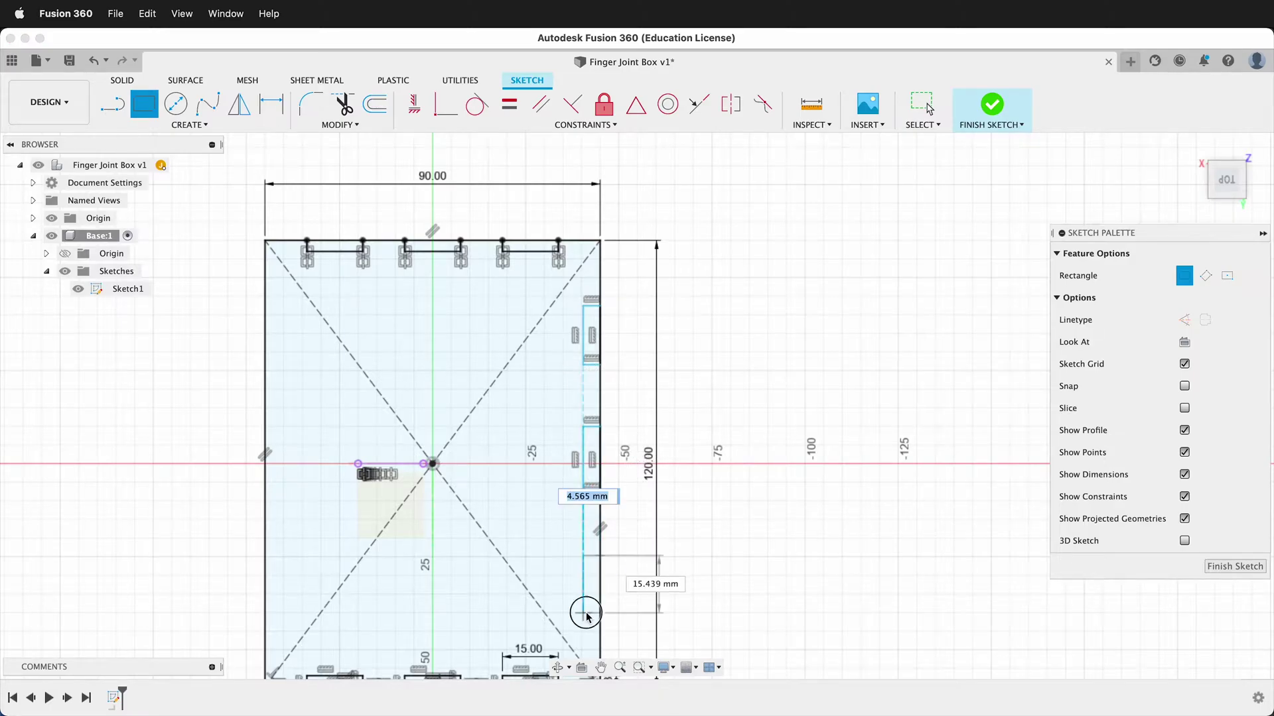
{"action": "left_click", "coordinate": [584, 607]}
- Draw lines from the outer sides' midpoints of the two end notches on the long edge to the base's adjacent short edges
{"action": "key", "text": "l"}
{"action": "scroll", "coordinate": [592, 282], "scroll_direction": "up", "scroll_amount": 5}
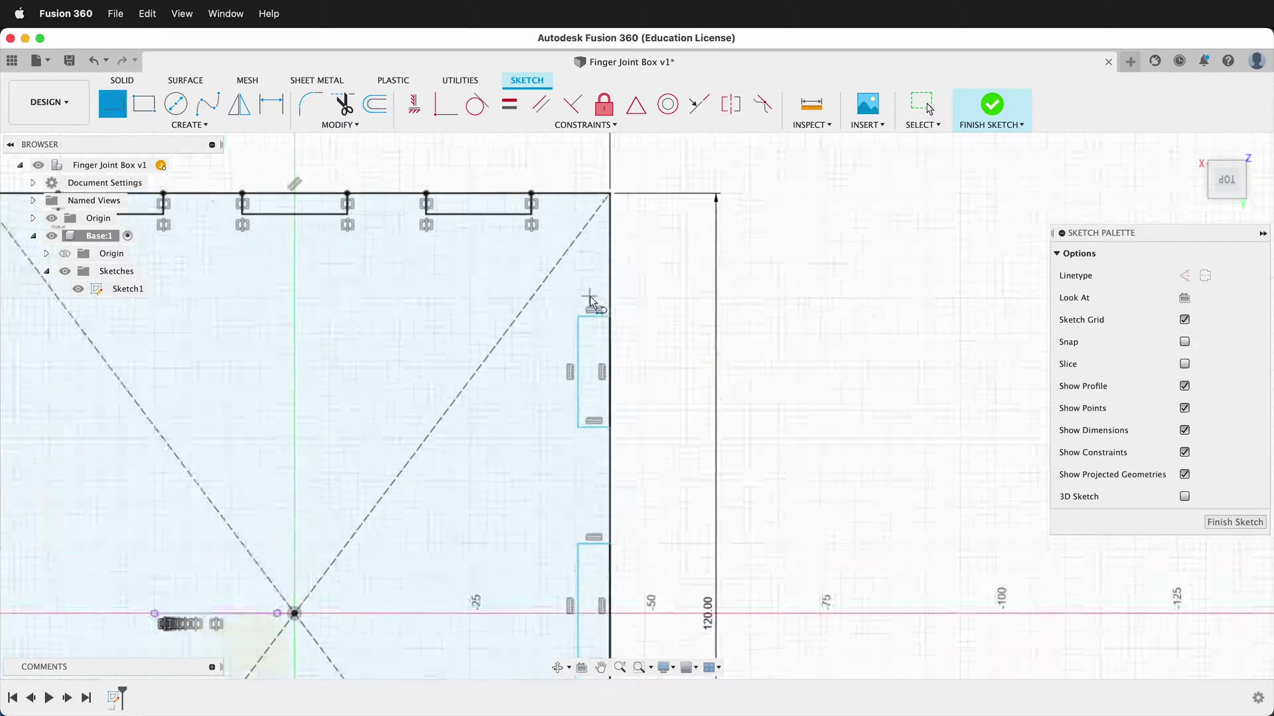
{"action": "left_click", "coordinate": [595, 323]}
{"action": "double_click", "coordinate": [594, 158]}
{"action": "scroll", "coordinate": [597, 172], "scroll_direction": "down", "scroll_amount": 5}
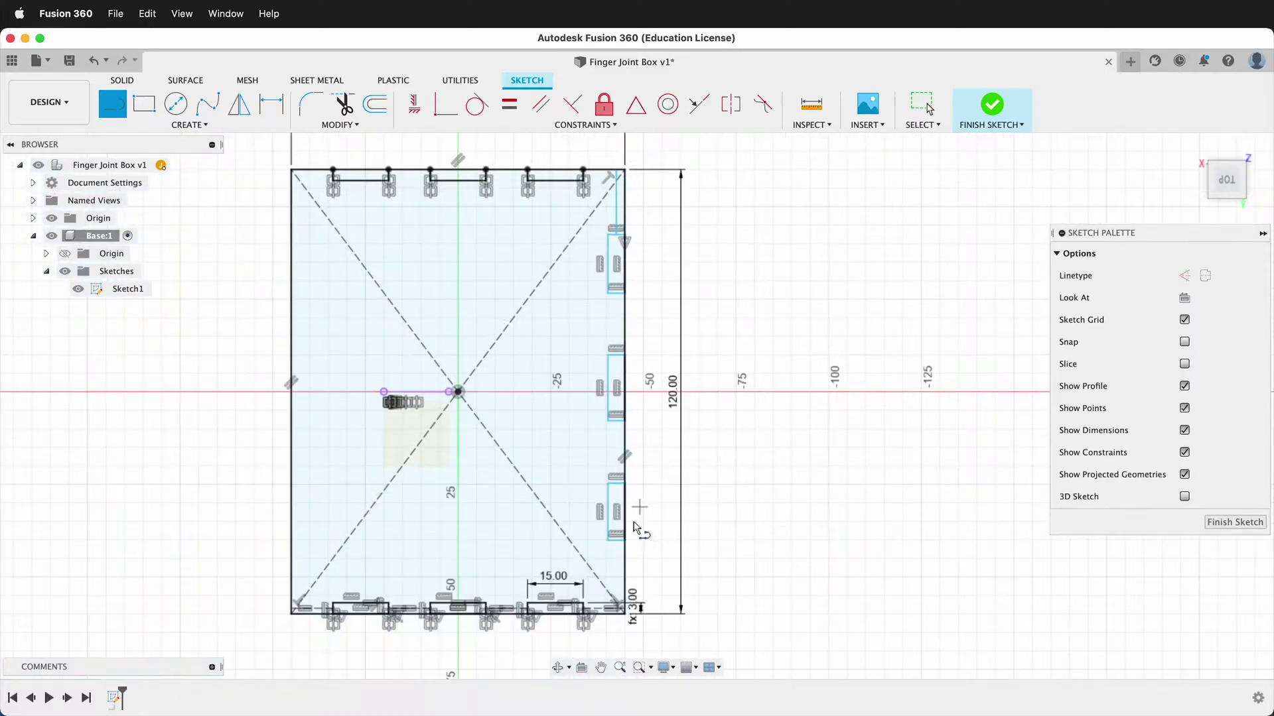
{"action": "scroll", "coordinate": [620, 584], "scroll_direction": "up", "scroll_amount": 4}
{"action": "left_click", "coordinate": [610, 508]}
{"action": "double_click", "coordinate": [610, 635]}
- Draw lines bridging the two gaps between the three long-edge notches, joining the midpoints of their facing short sides
{"action": "left_click", "coordinate": [610, 394]}
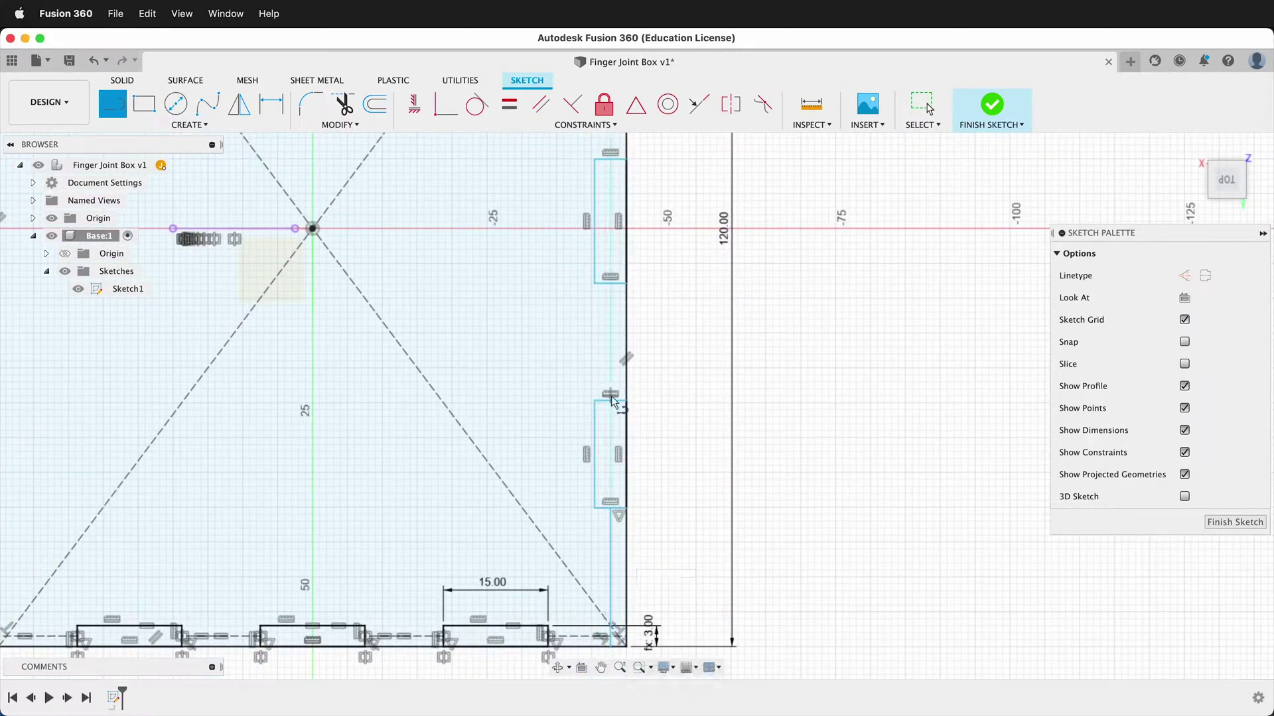
{"action": "double_click", "coordinate": [611, 283]}
{"action": "scroll", "coordinate": [594, 309], "scroll_direction": "down", "scroll_amount": 5}
{"action": "scroll", "coordinate": [605, 161], "scroll_direction": "up", "scroll_amount": 5}
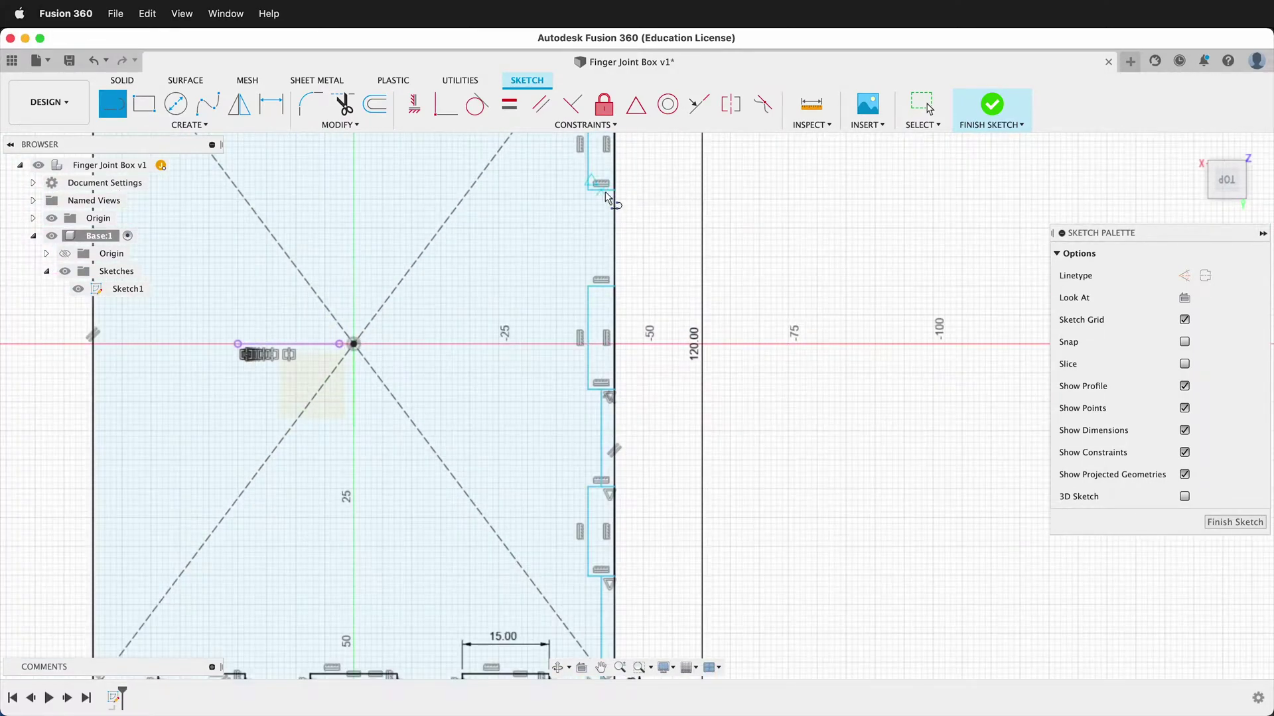
{"action": "left_click", "coordinate": [602, 196]}
{"action": "left_click", "coordinate": [603, 285]}
{"action": "key", "text": "Escape"}
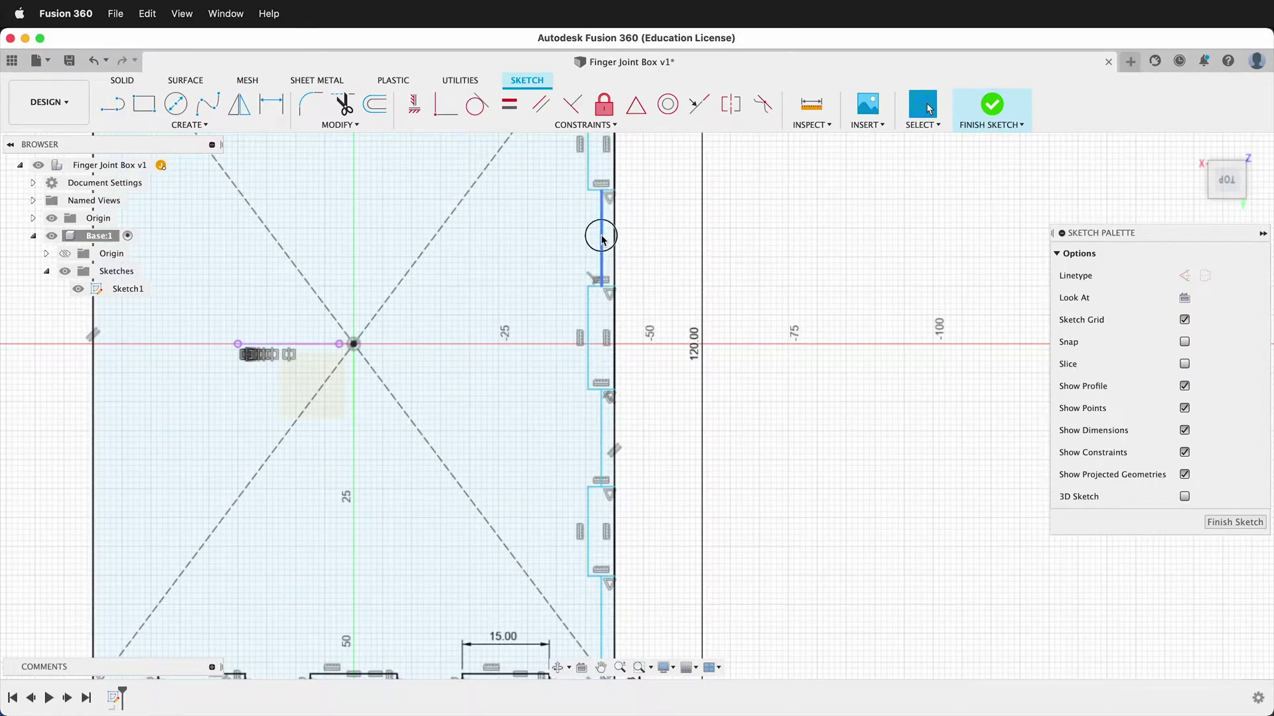
- Convert the four spacing lines along the long edge to construction lines and constrain them to equal length
{"action": "left_click", "coordinate": [603, 438]}
{"action": "scroll", "coordinate": [584, 398], "scroll_direction": "down", "scroll_amount": 3}
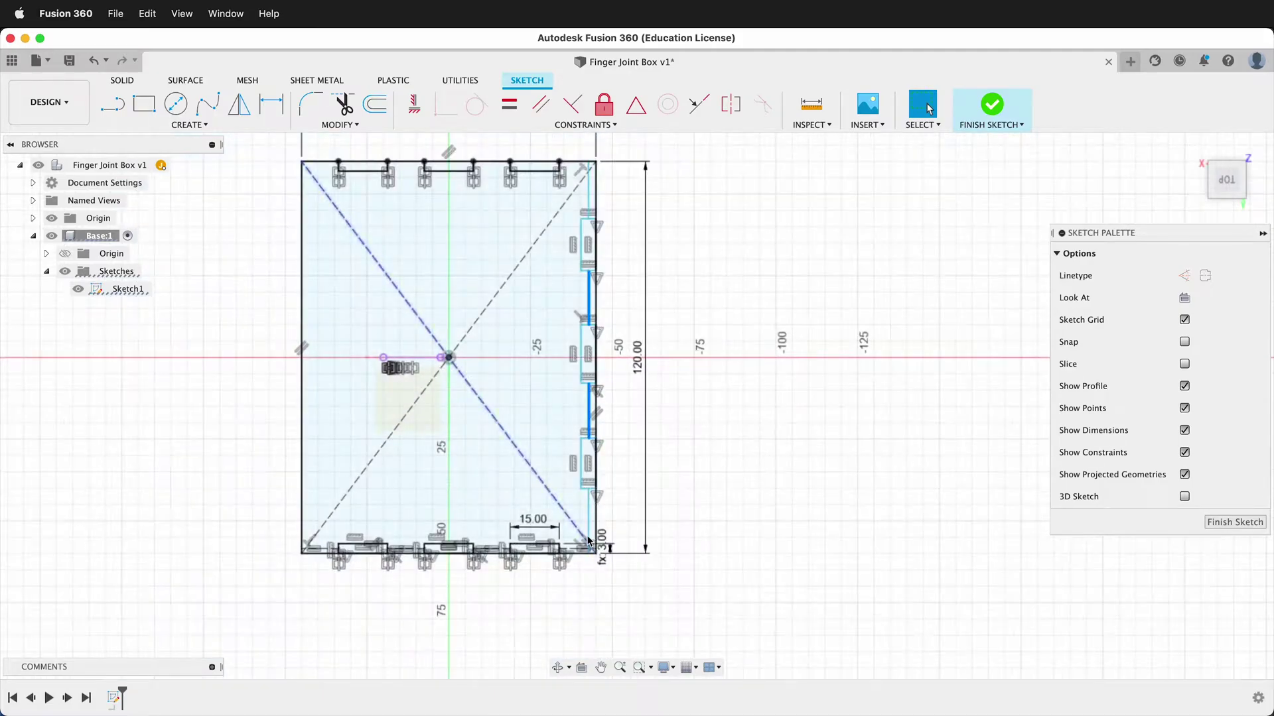
{"action": "left_click", "coordinate": [588, 530]}
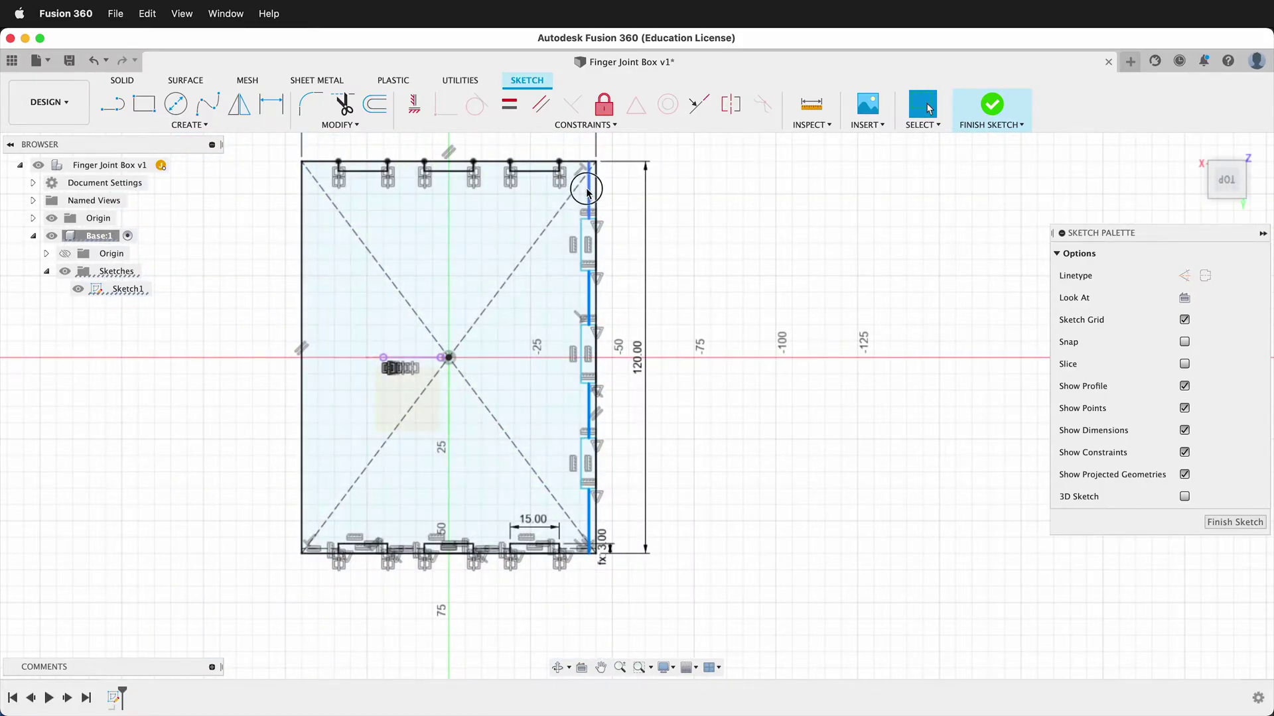
{"action": "key", "text": "x"}
{"action": "scroll", "coordinate": [584, 179], "scroll_direction": "up", "scroll_amount": 3}
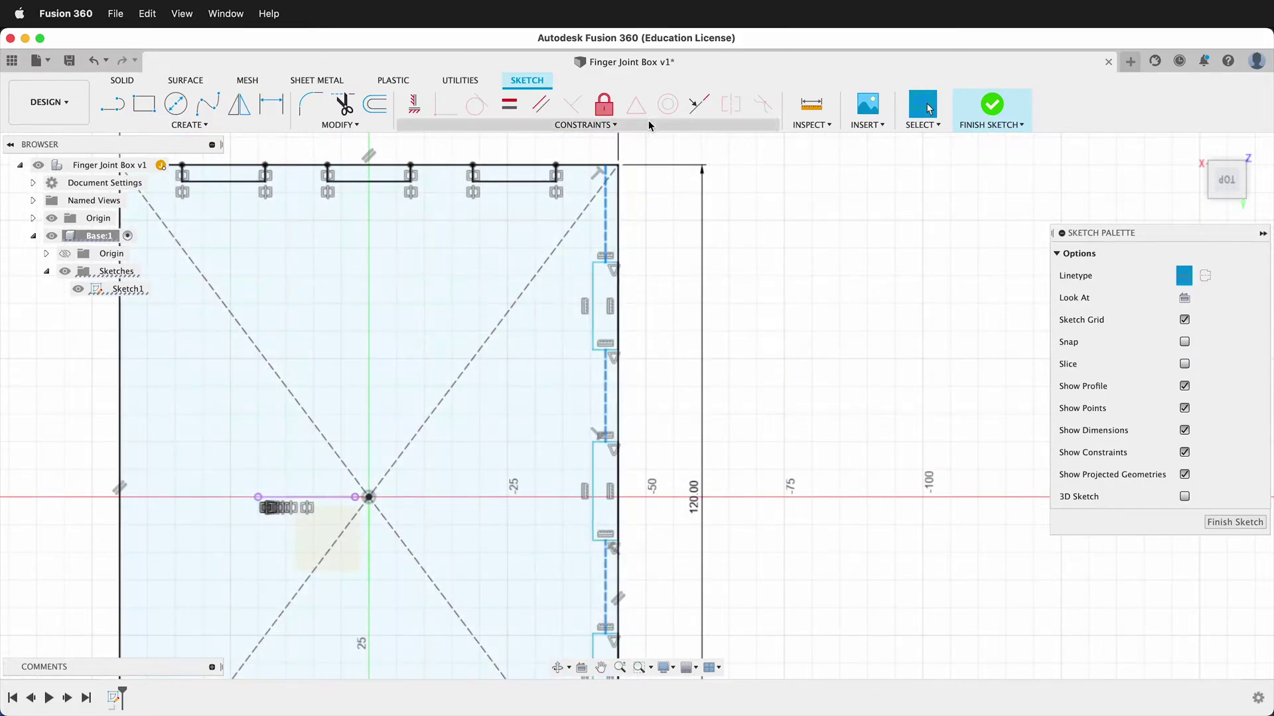
{"action": "left_click", "coordinate": [509, 104]}
{"action": "scroll", "coordinate": [617, 171], "scroll_direction": "down", "scroll_amount": 3}
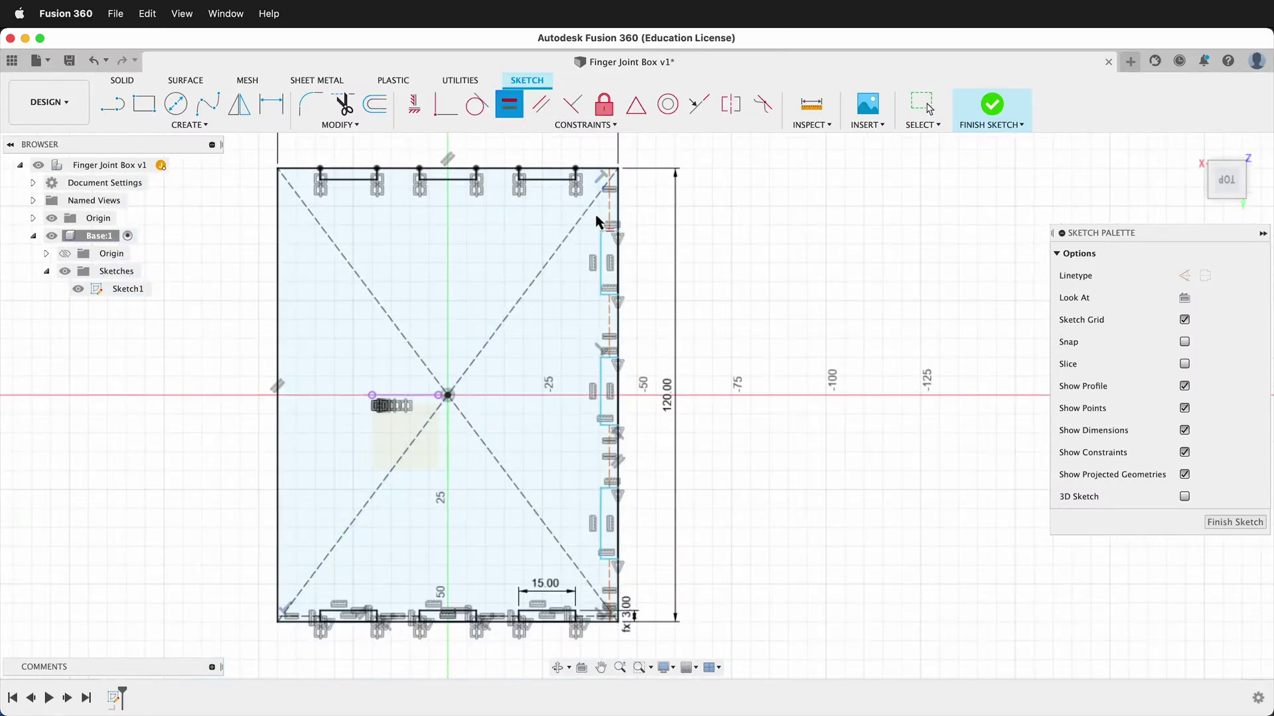
{"action": "key", "text": "Escape"}
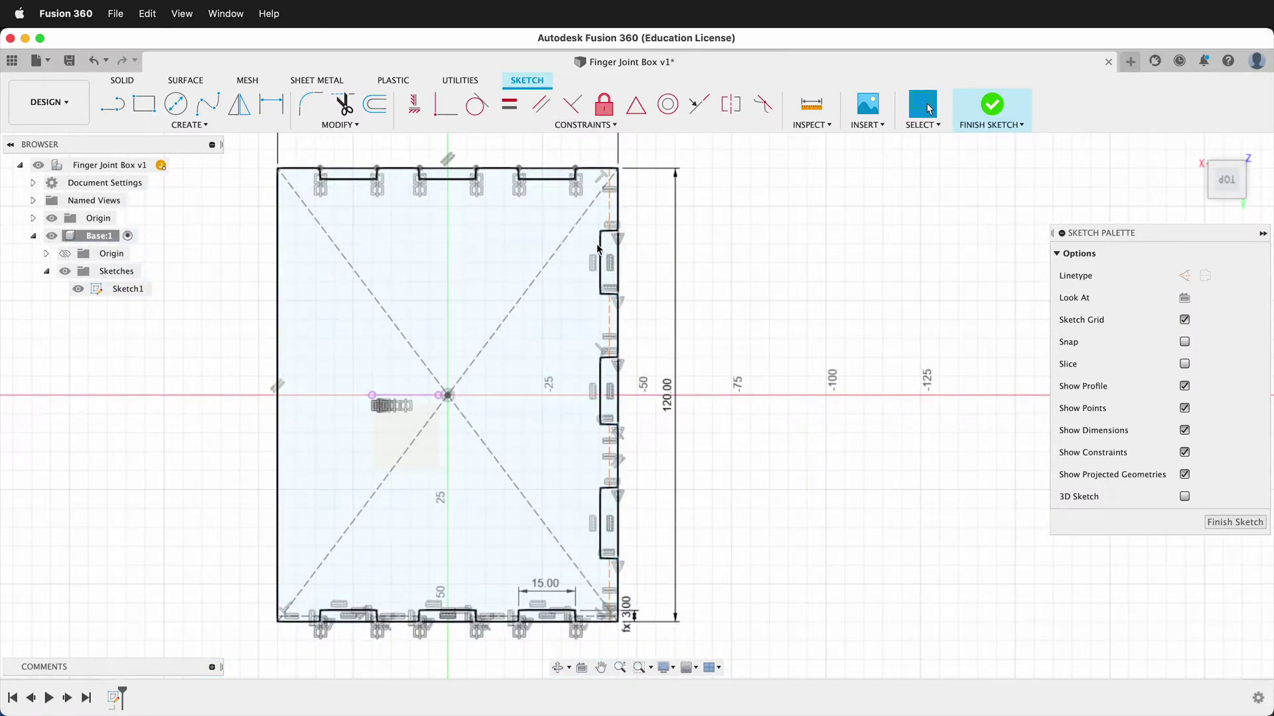
- Constrain the three long-edge notches' inner lines to equal length and dimension the uppermost one by referencing the existing 15 mm notch width
{"action": "left_click", "coordinate": [600, 252]}
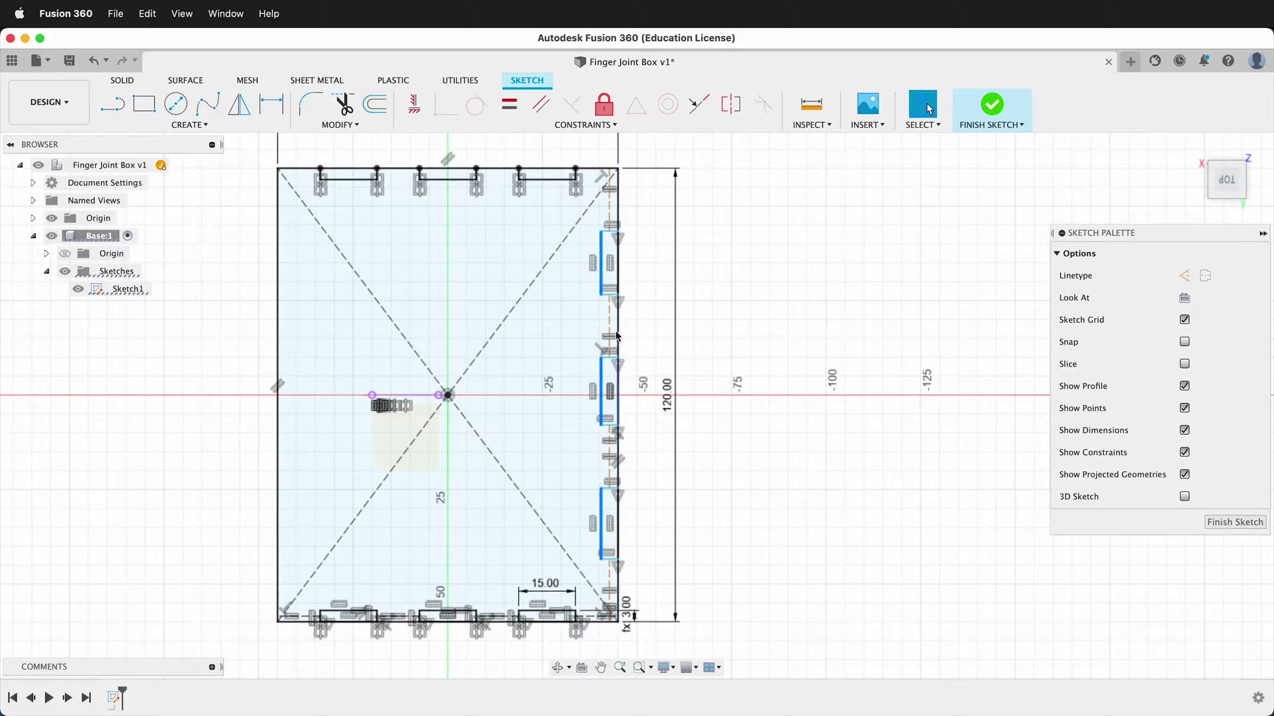
{"action": "left_click", "coordinate": [509, 106]}
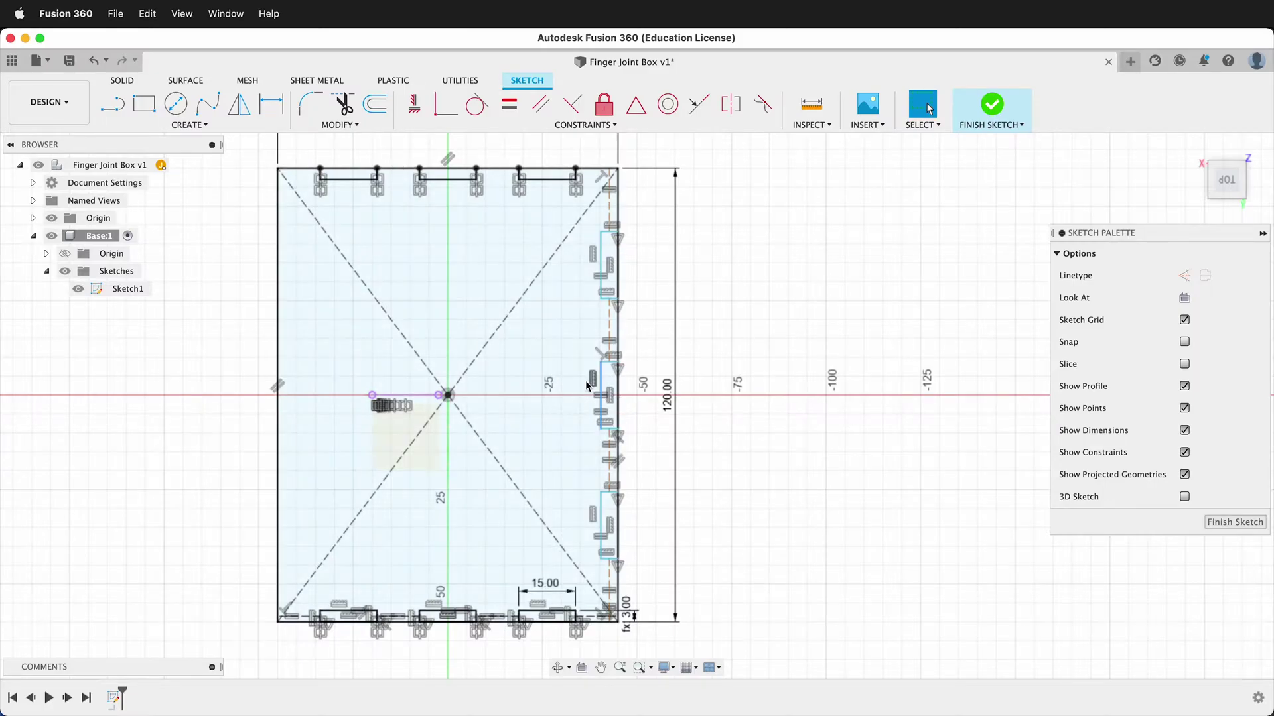
{"action": "key", "text": "d"}
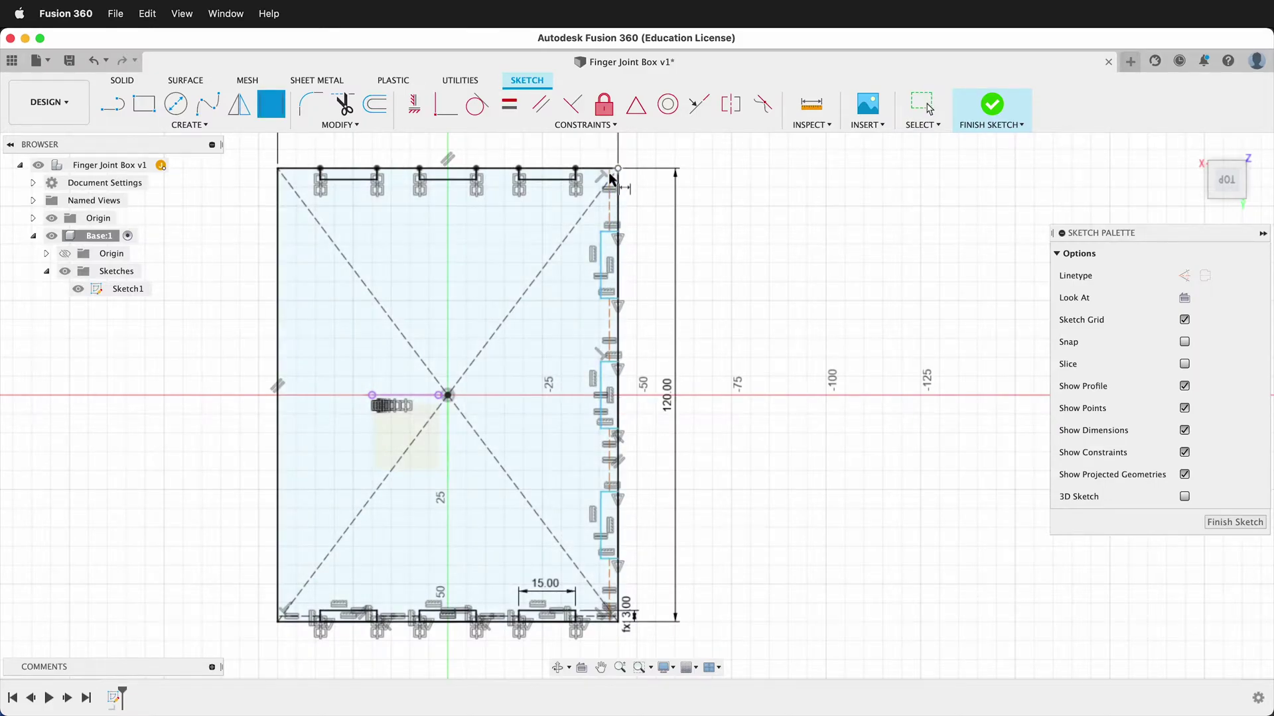
{"action": "left_click", "coordinate": [606, 261]}
{"action": "left_click", "coordinate": [565, 272]}
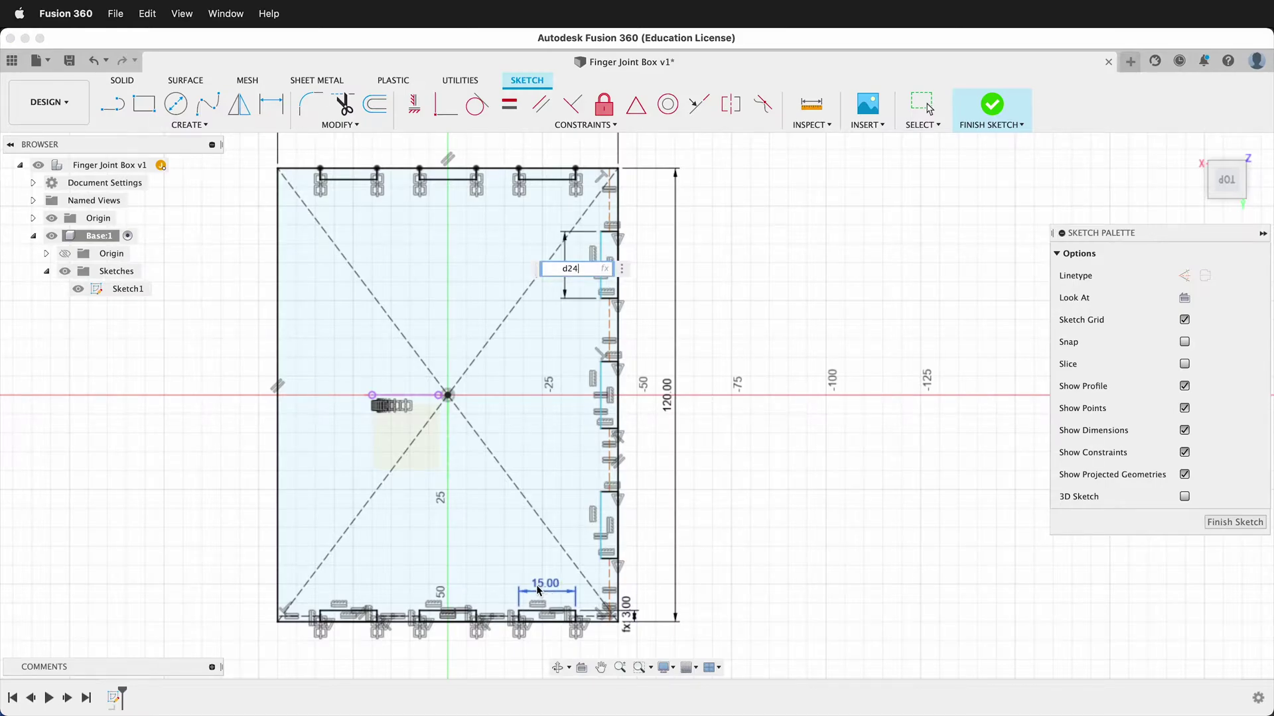
{"action": "key", "text": "Return"}
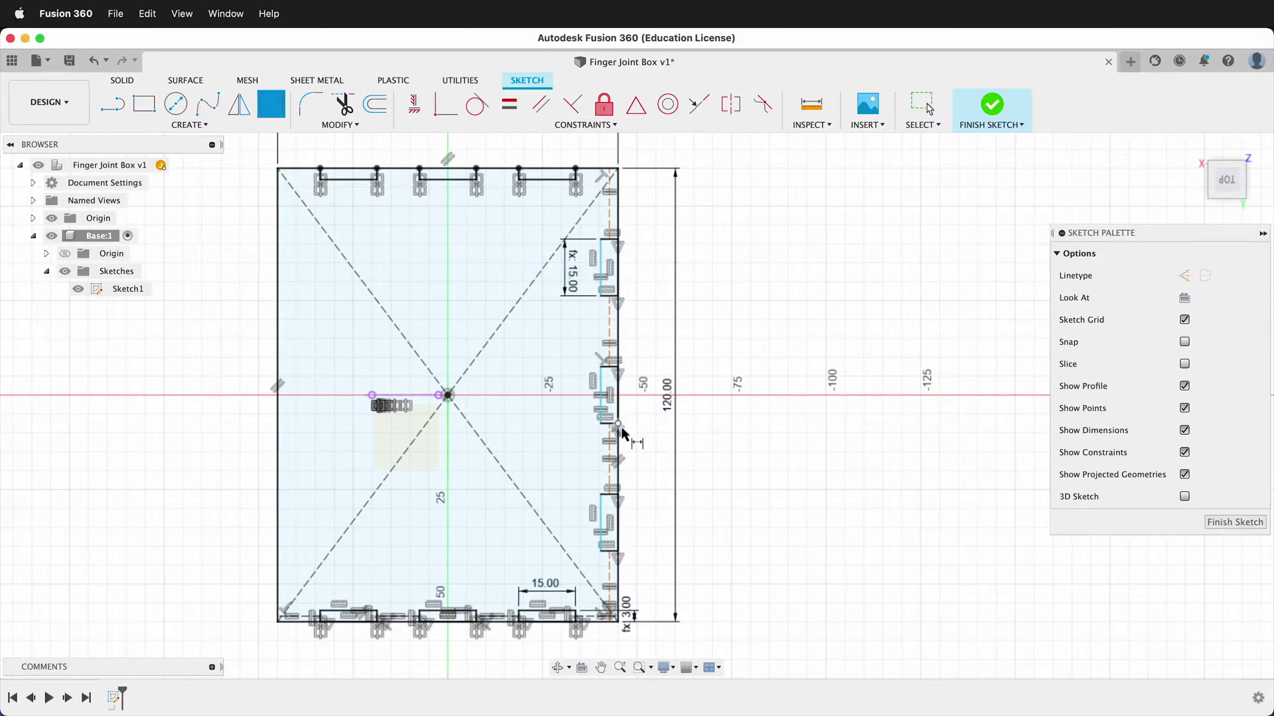
- Dimension the depth of the uppermost long-edge notch using the ply parameter
{"action": "scroll", "coordinate": [609, 233], "scroll_direction": "up", "scroll_amount": 5}
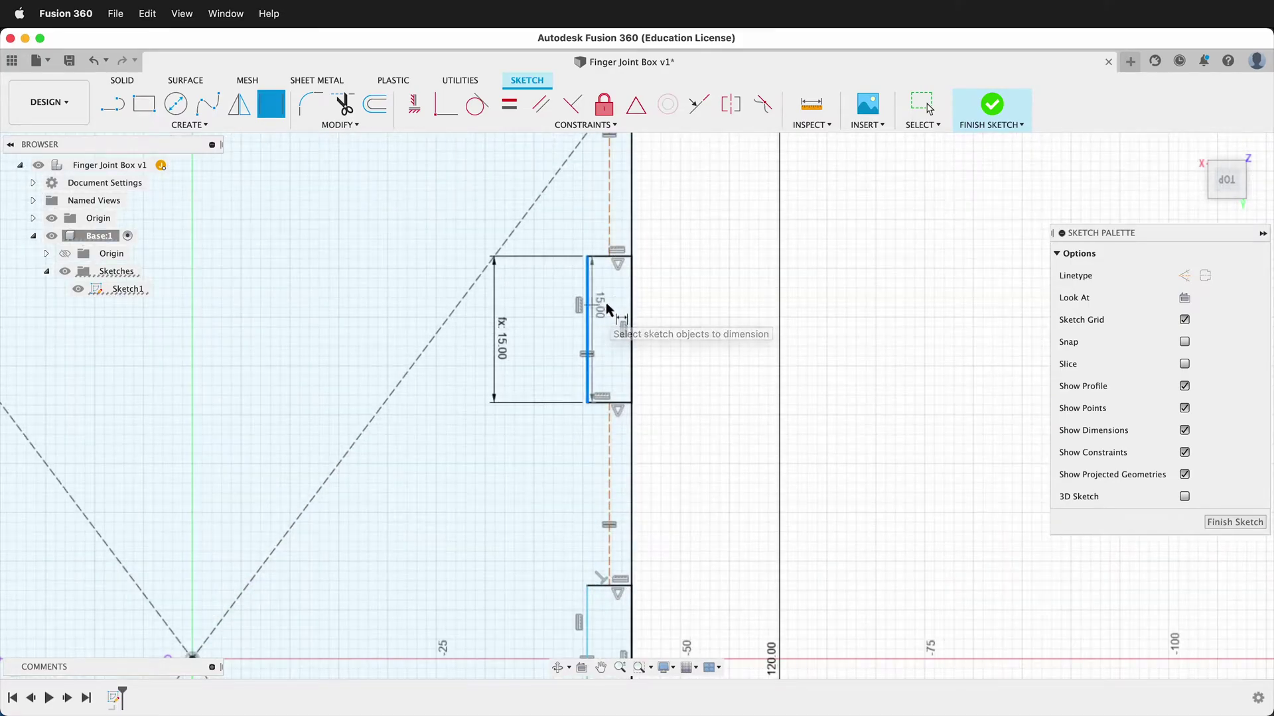
{"action": "left_click", "coordinate": [605, 321]}
{"action": "left_click", "coordinate": [612, 297]}
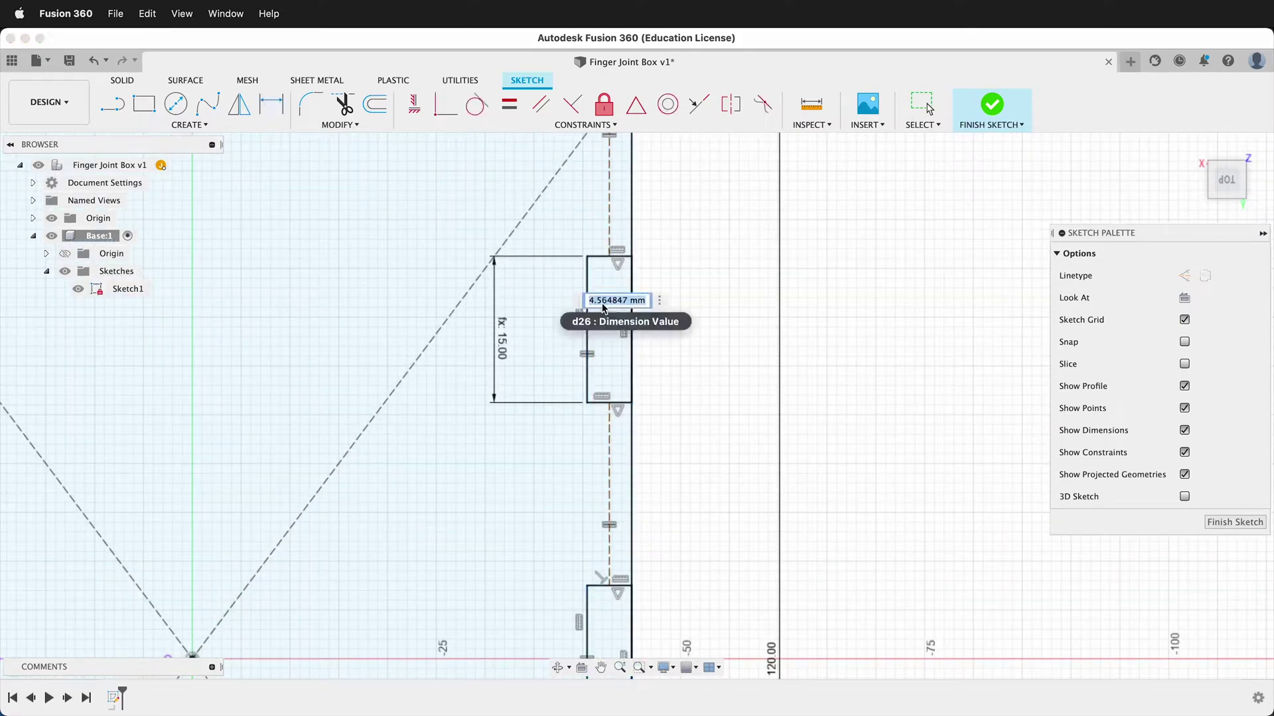
{"action": "type", "text": "ply"}
{"action": "key", "text": "Return"}
{"action": "scroll", "coordinate": [601, 301], "scroll_direction": "down", "scroll_amount": 5}
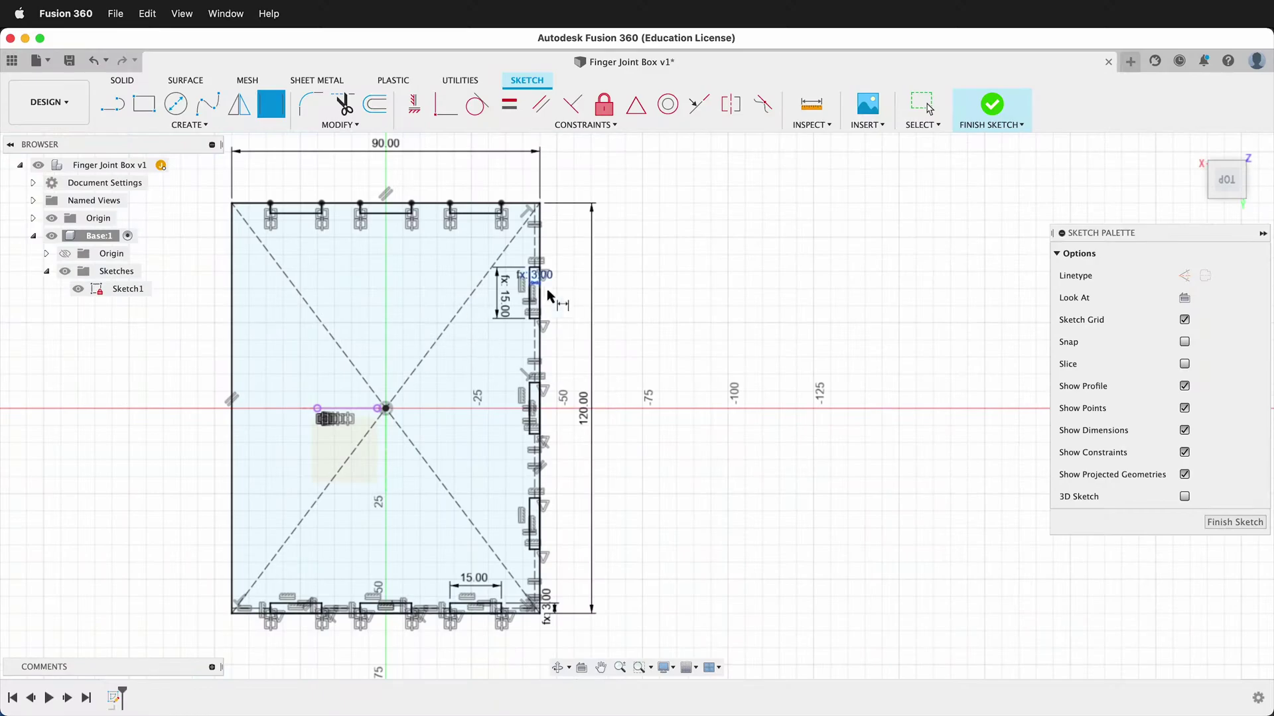
- Mirror the side and inner lines of the three long-edge notches onto the opposite long edge, using the origin's vertical plane along the Y axis
{"action": "left_click", "coordinate": [239, 104]}
{"action": "scroll", "coordinate": [539, 262], "scroll_direction": "up", "scroll_amount": 5}
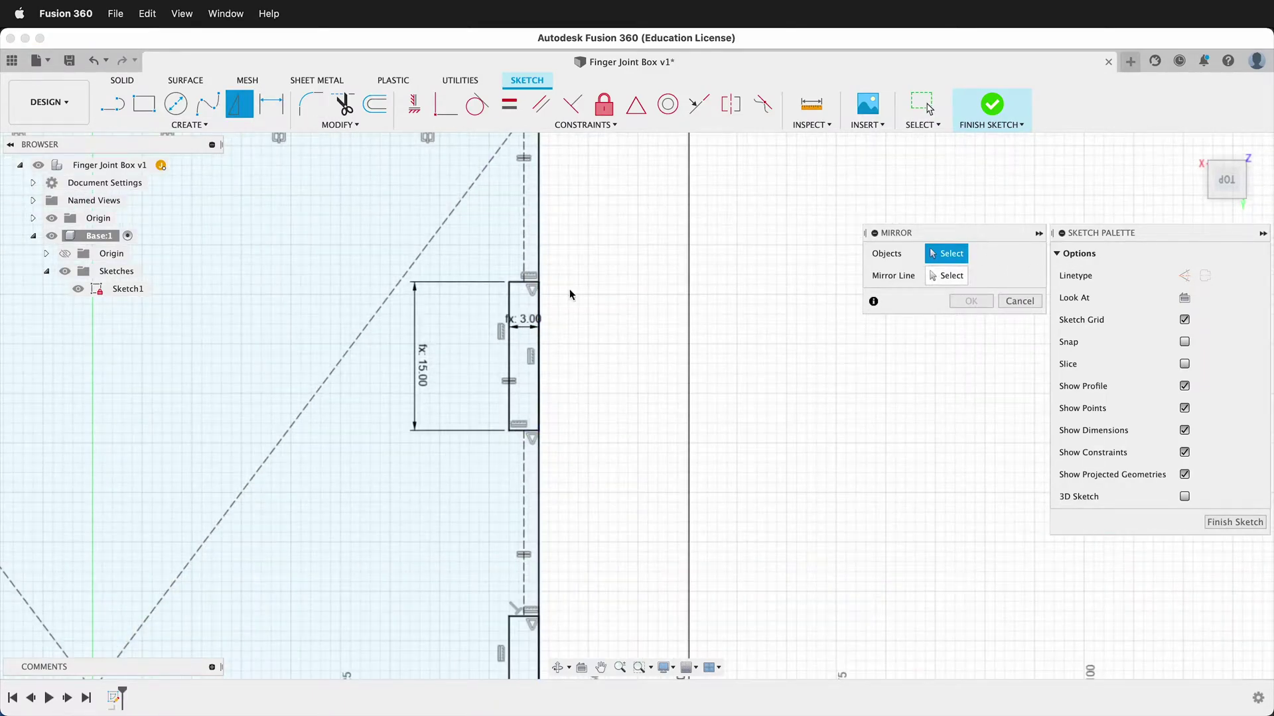
{"action": "left_click", "coordinate": [516, 284]}
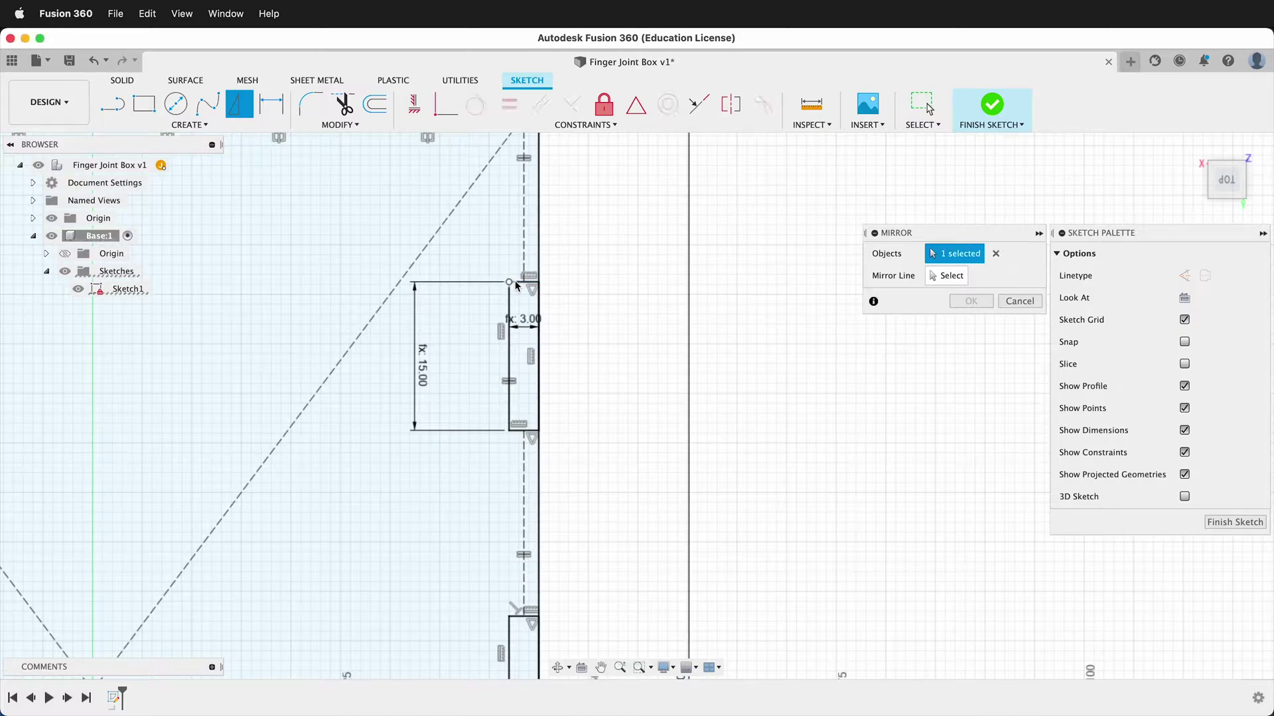
{"action": "left_click", "coordinate": [510, 318]}
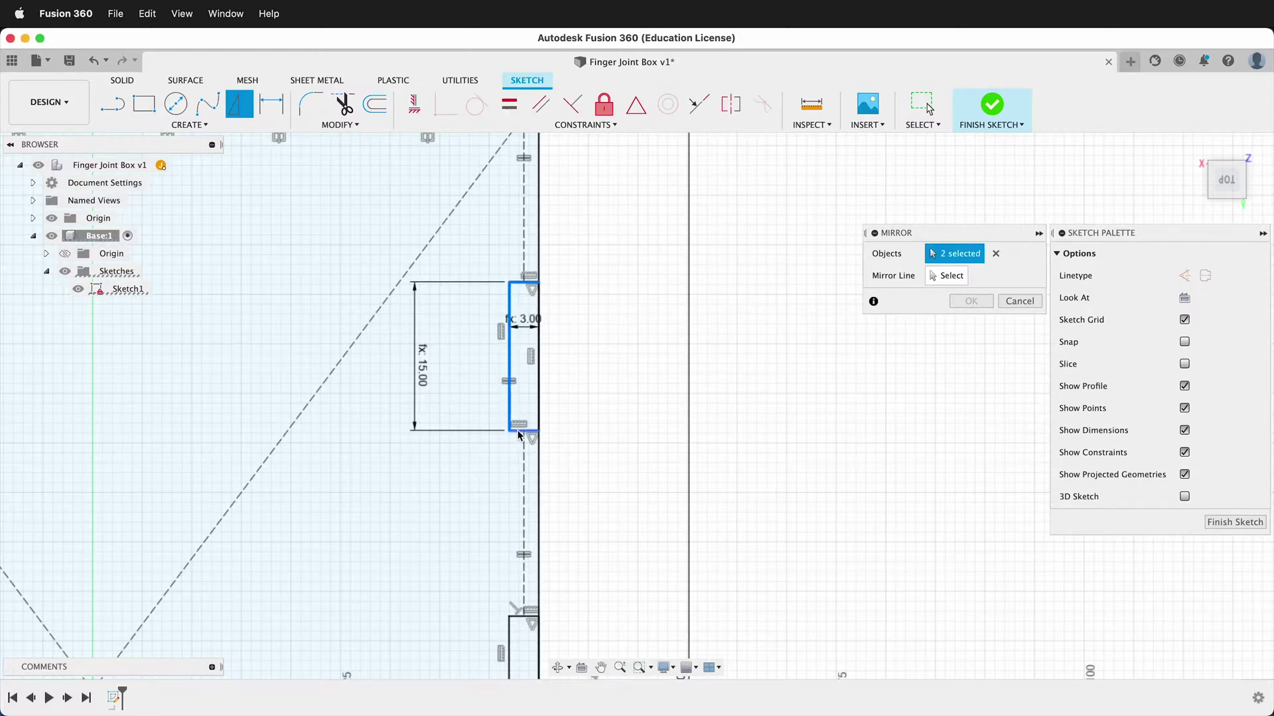
{"action": "scroll", "coordinate": [497, 382], "scroll_direction": "down", "scroll_amount": 5}
{"action": "scroll", "coordinate": [508, 272], "scroll_direction": "up", "scroll_amount": 6}
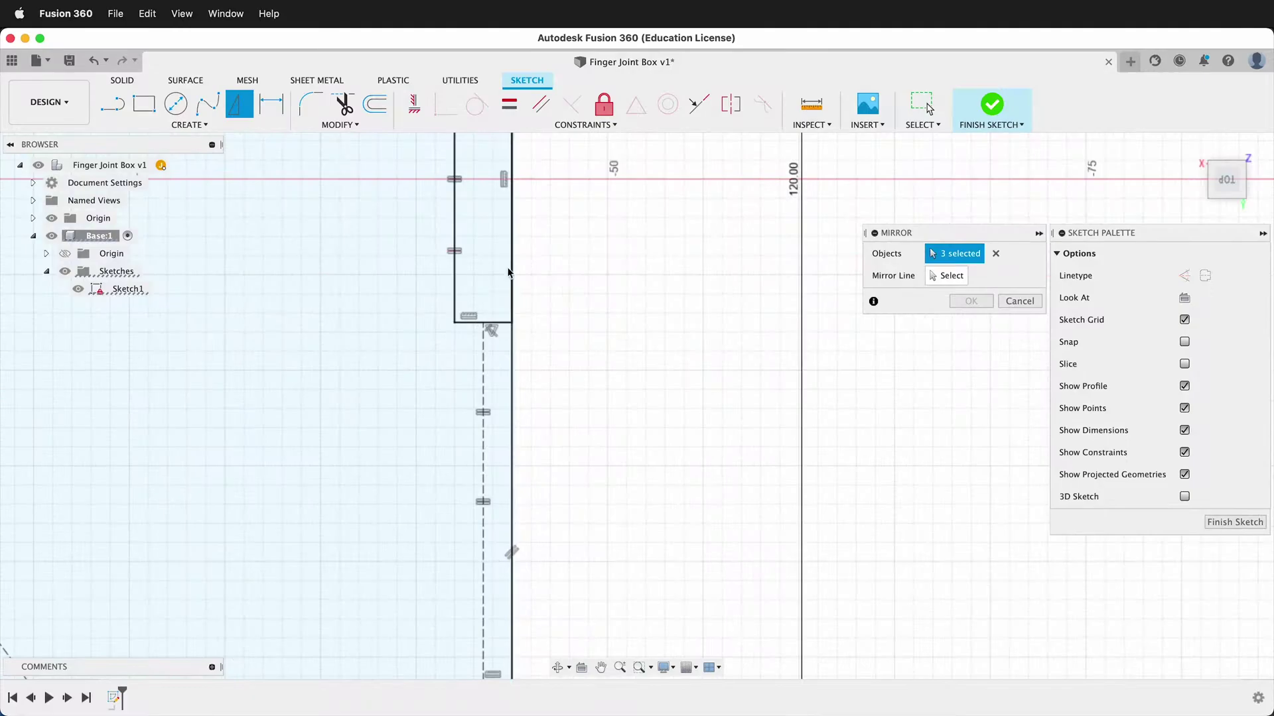
{"action": "left_click", "coordinate": [456, 297]}
{"action": "scroll", "coordinate": [478, 252], "scroll_direction": "down", "scroll_amount": 3}
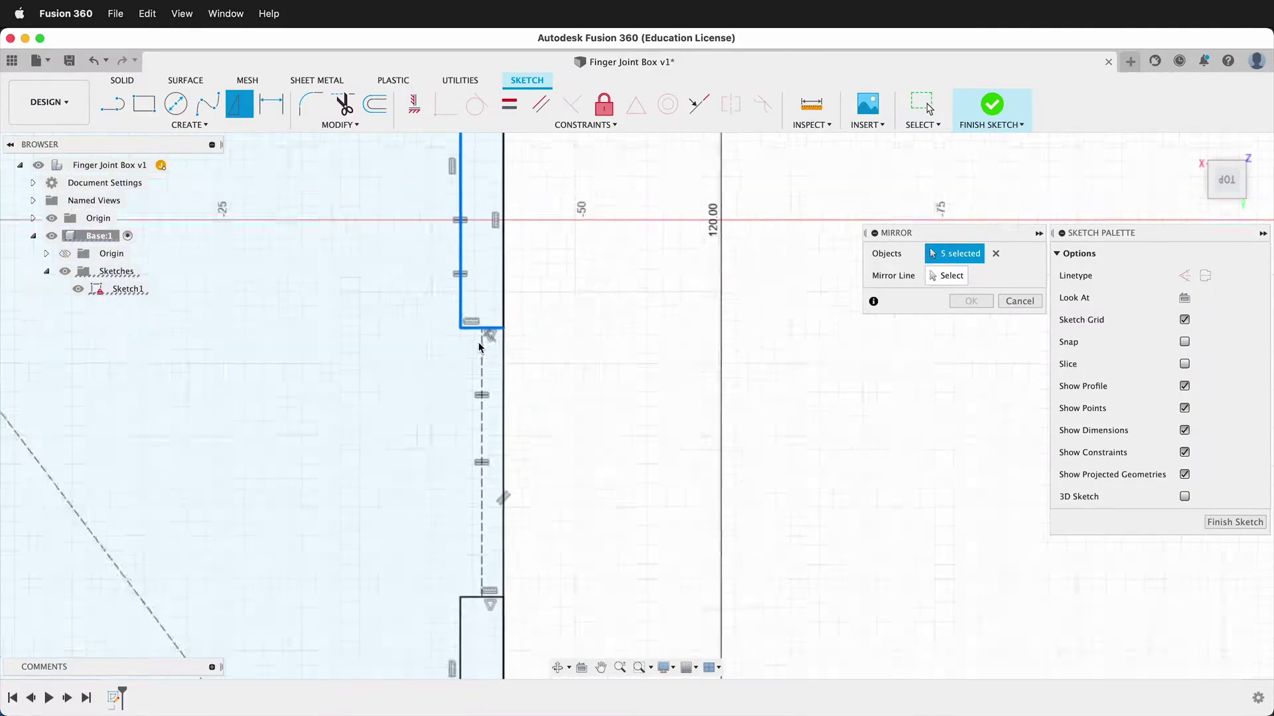
{"action": "left_click", "coordinate": [481, 200]}
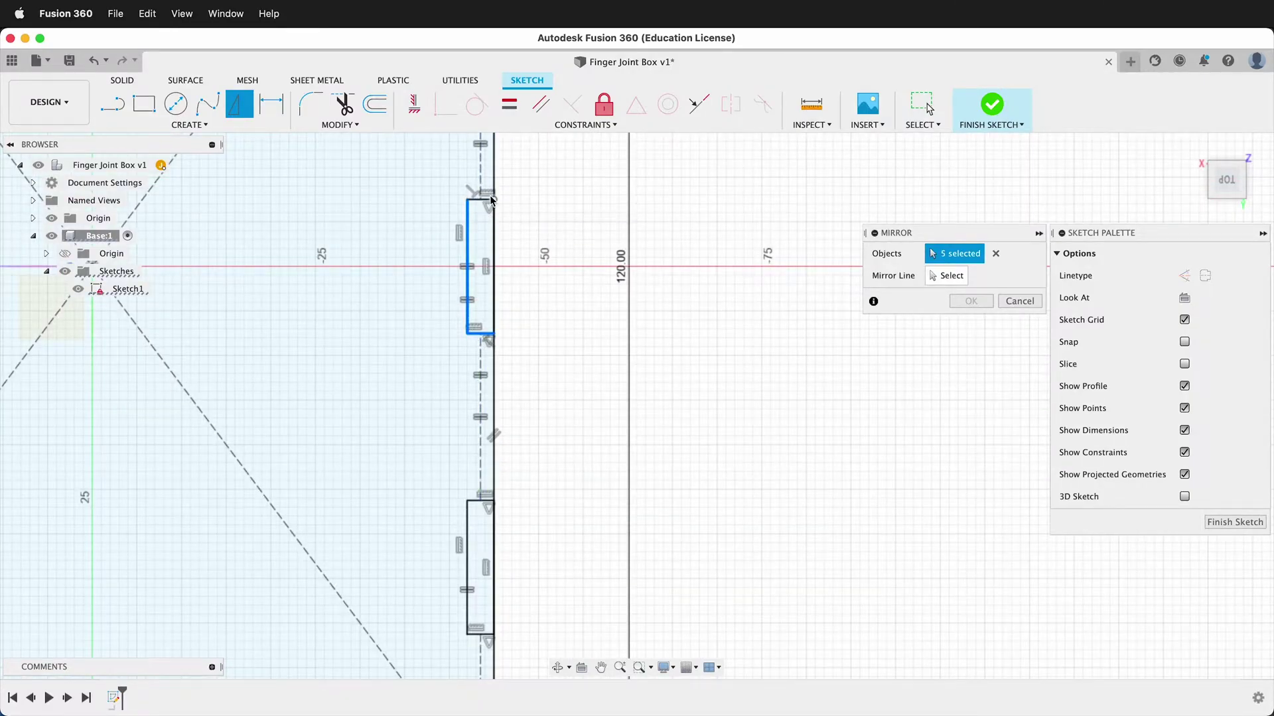
{"action": "scroll", "coordinate": [484, 200], "scroll_direction": "up", "scroll_amount": 2}
{"action": "scroll", "coordinate": [484, 213], "scroll_direction": "down", "scroll_amount": 4}
{"action": "scroll", "coordinate": [485, 490], "scroll_direction": "up", "scroll_amount": 5}
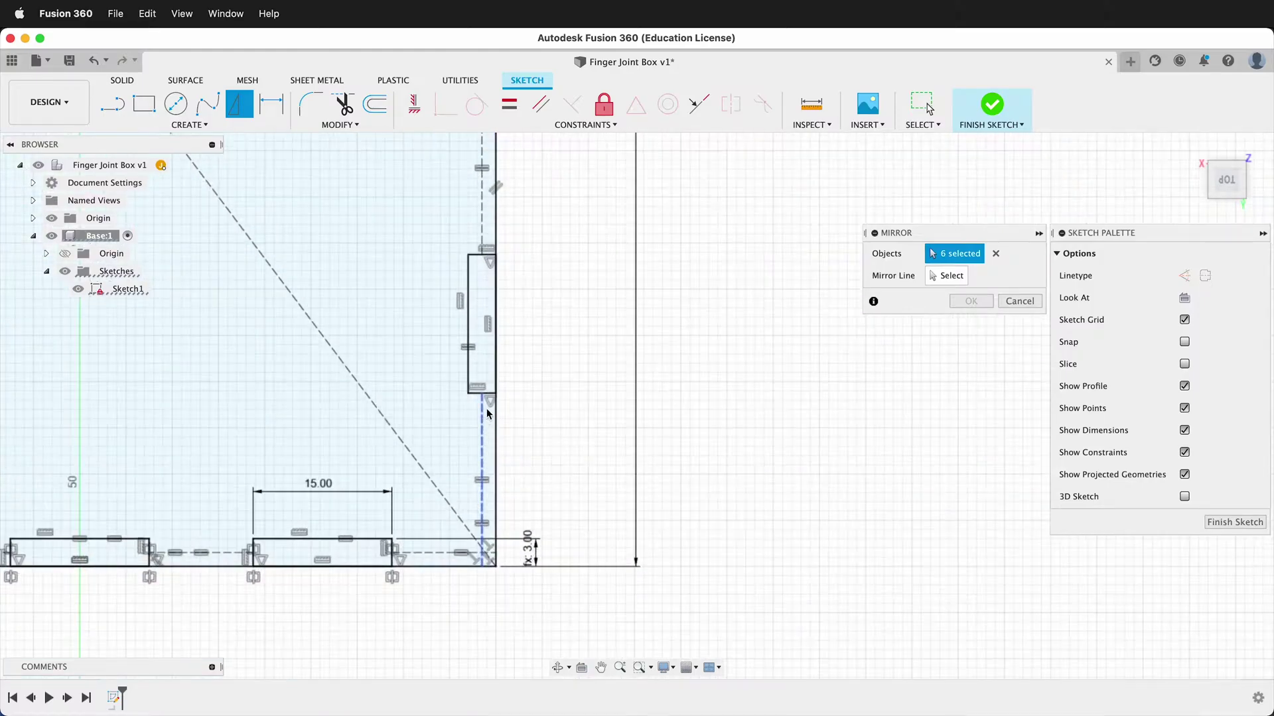
{"action": "left_click", "coordinate": [455, 269]}
{"action": "left_click", "coordinate": [467, 161]}
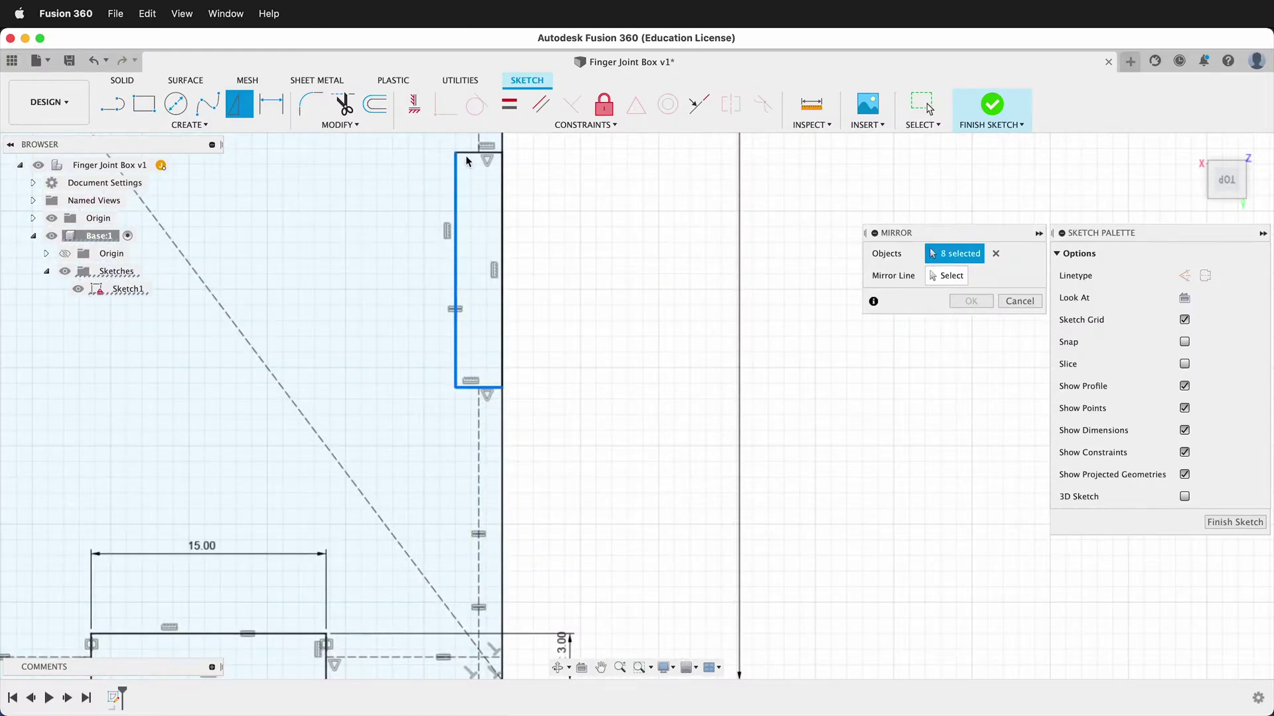
{"action": "left_click", "coordinate": [946, 275]}
{"action": "scroll", "coordinate": [470, 365], "scroll_direction": "down", "scroll_amount": 5}
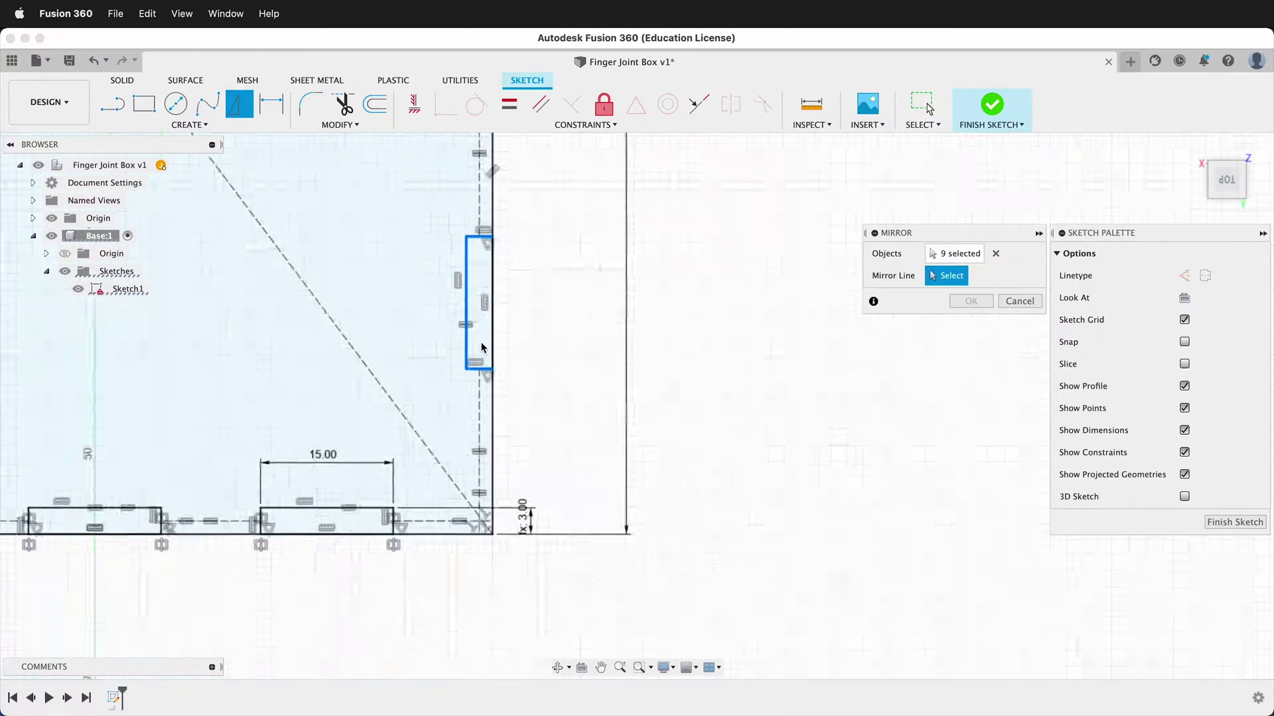
{"action": "middle_click_drag", "start_coordinate": [471, 365], "coordinate": [412, 226], "text": "shift"}
{"action": "left_click", "coordinate": [408, 233]}
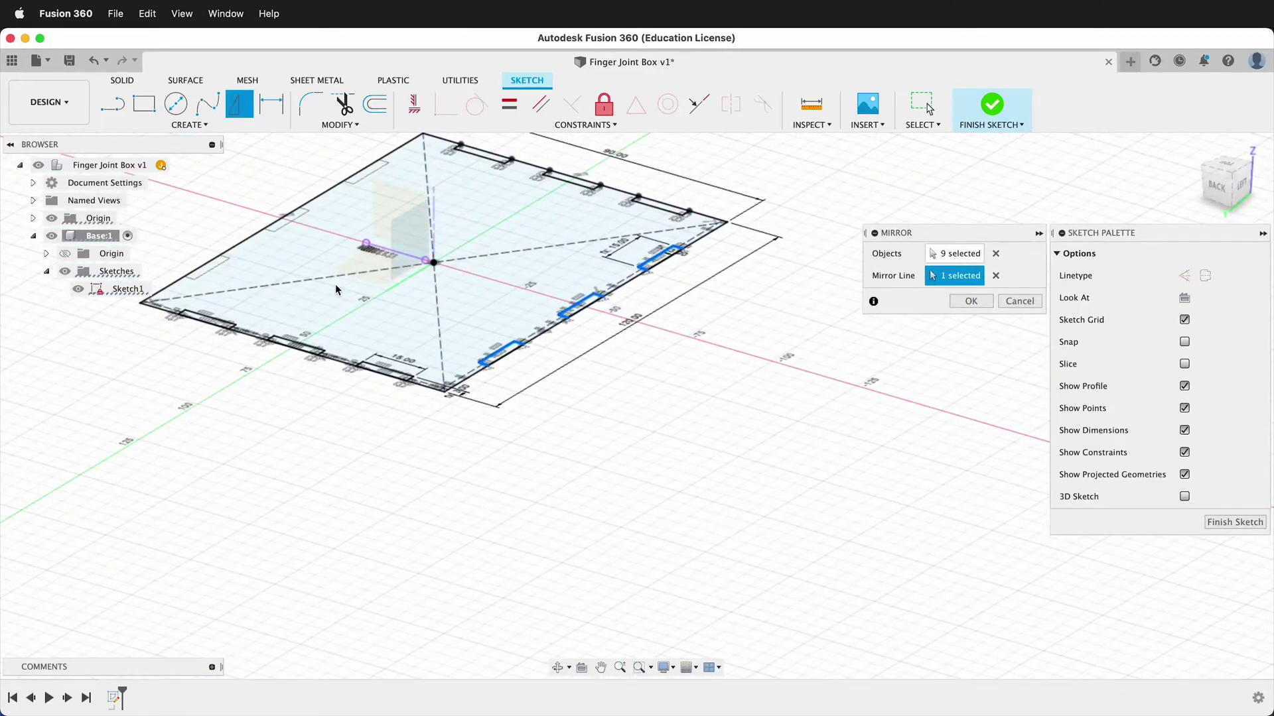
{"action": "left_click", "coordinate": [971, 301]}
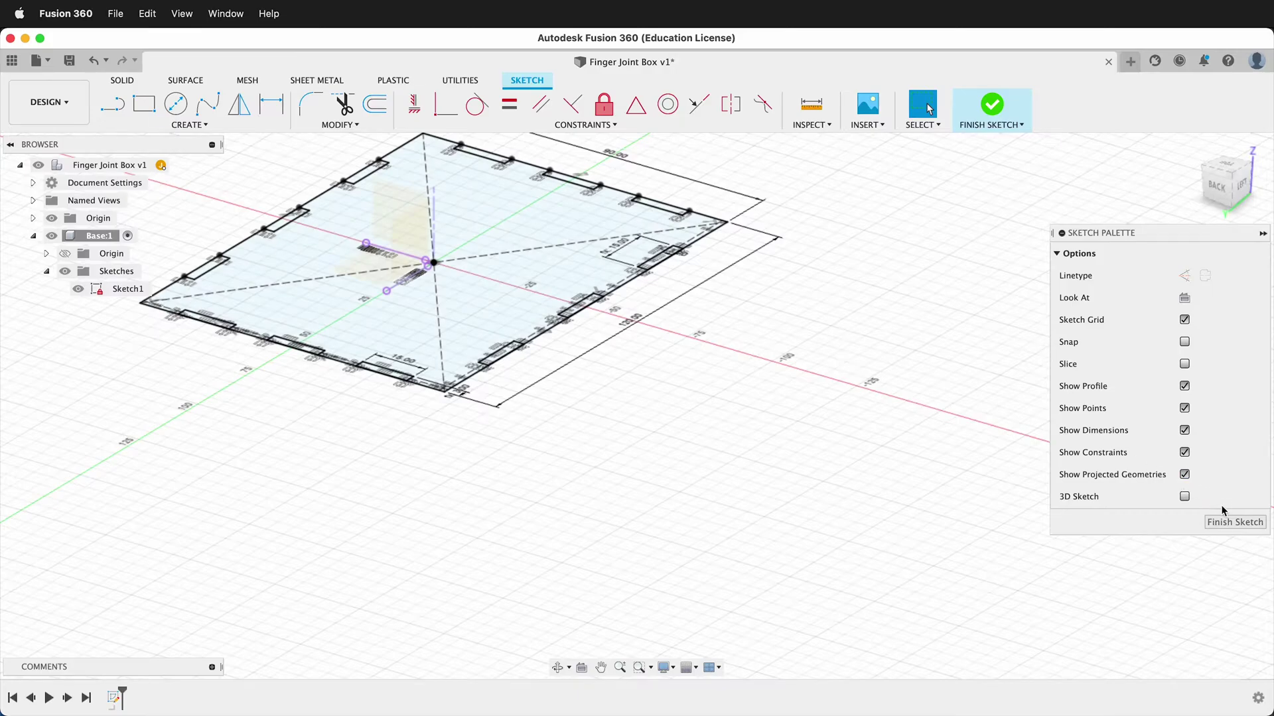
- Finish the base sketch and extrude the large notched profile by the ply parameter as a new body
{"action": "left_click", "coordinate": [1232, 521]}
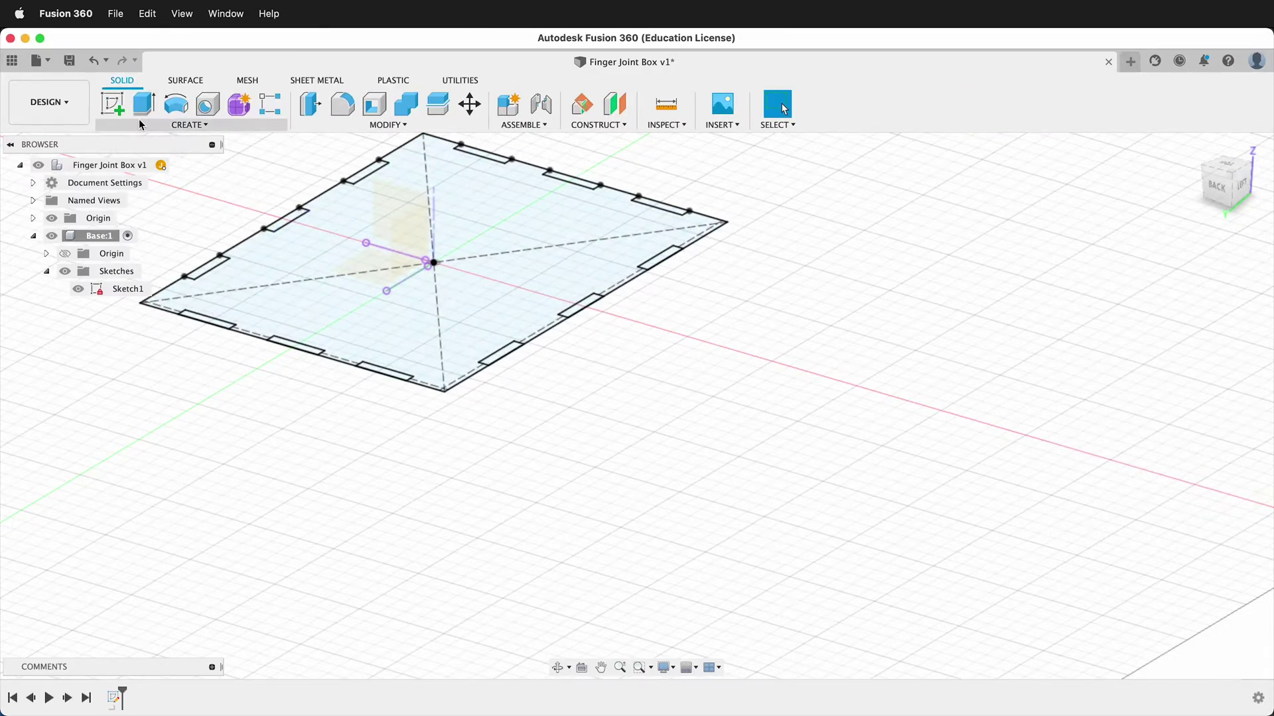
{"action": "left_click", "coordinate": [156, 106]}
{"action": "left_click", "coordinate": [345, 309]}
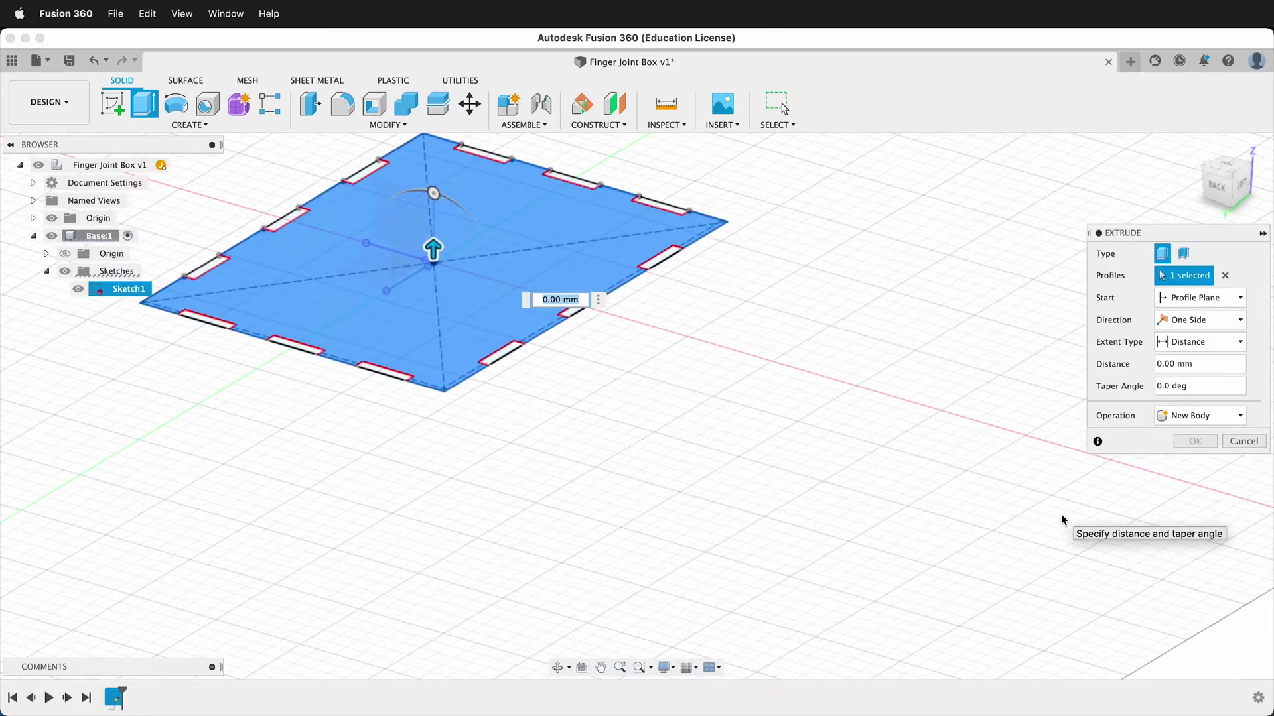
{"action": "type", "text": "ply"}
{"action": "key", "text": "Return"}
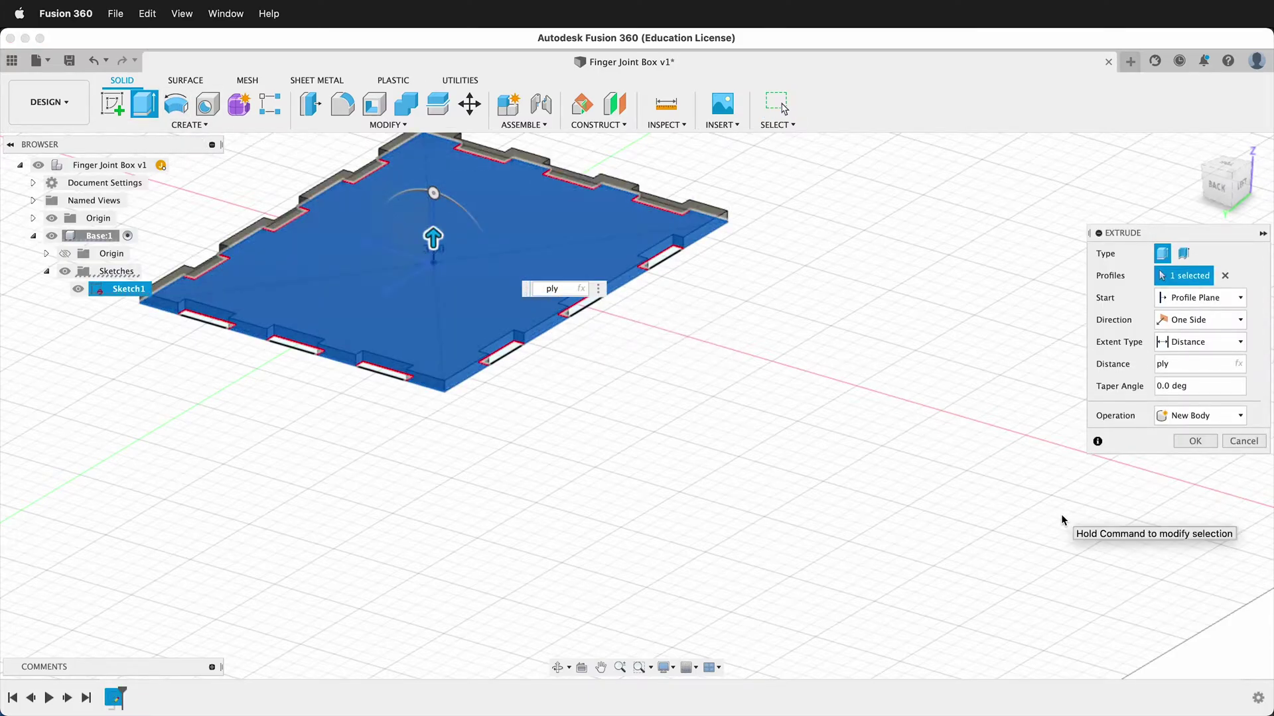
{"action": "left_click", "coordinate": [1195, 441]}
{"action": "scroll", "coordinate": [649, 530], "scroll_direction": "down", "scroll_amount": 3}
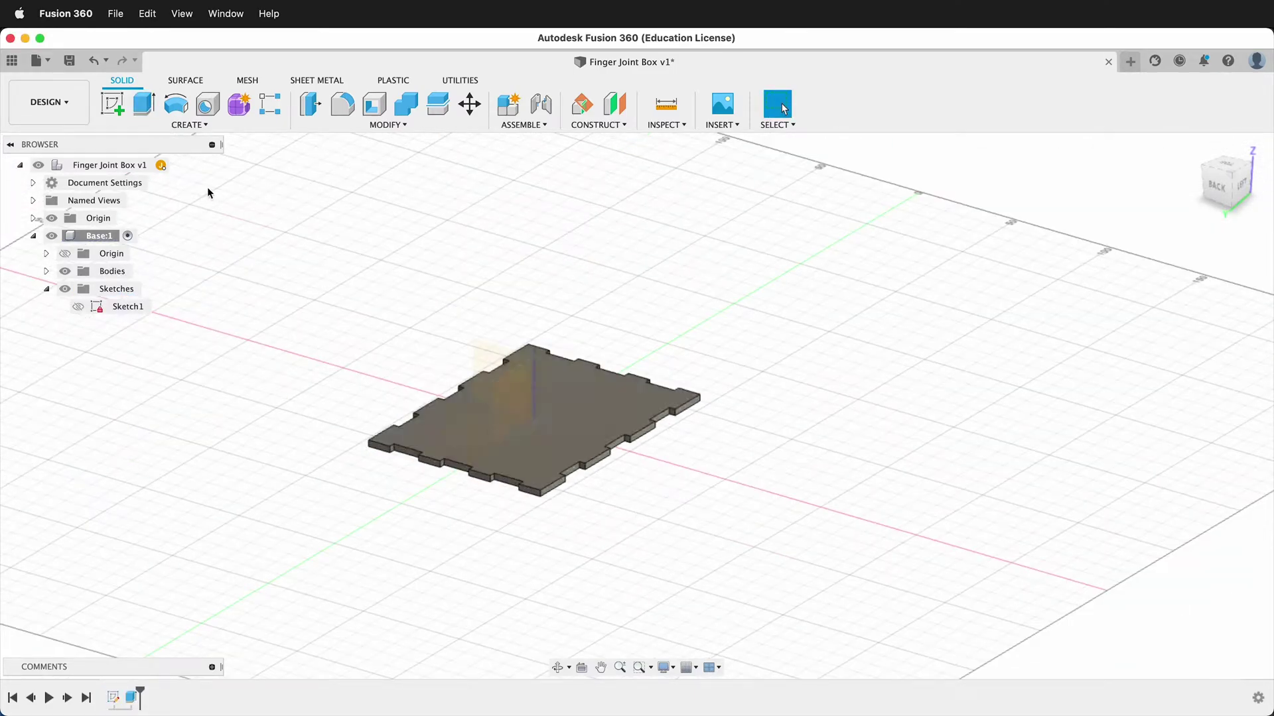
- Activate the top-level assembly and create an internal standard component named "long side" in it
{"action": "left_click", "coordinate": [181, 165]}
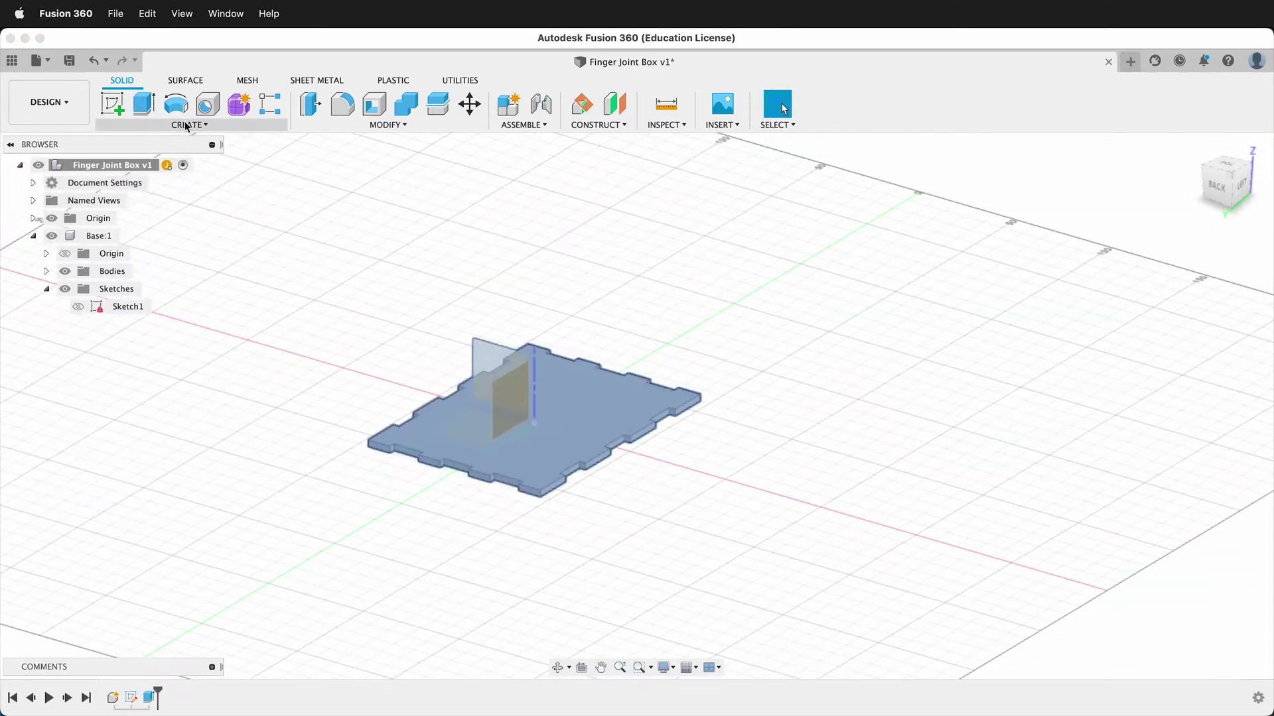
{"action": "left_click", "coordinate": [188, 125]}
{"action": "left_click", "coordinate": [152, 140]}
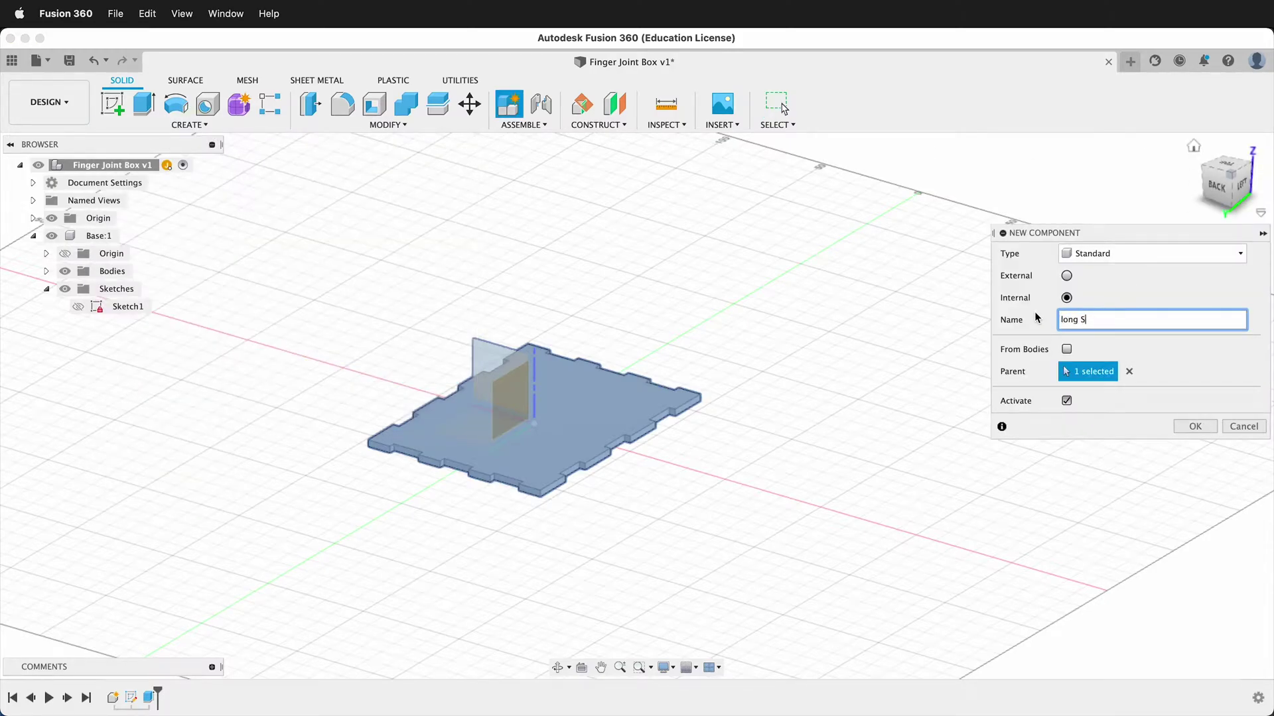
{"action": "type", "text": "long side"}
{"action": "key", "text": "Return"}
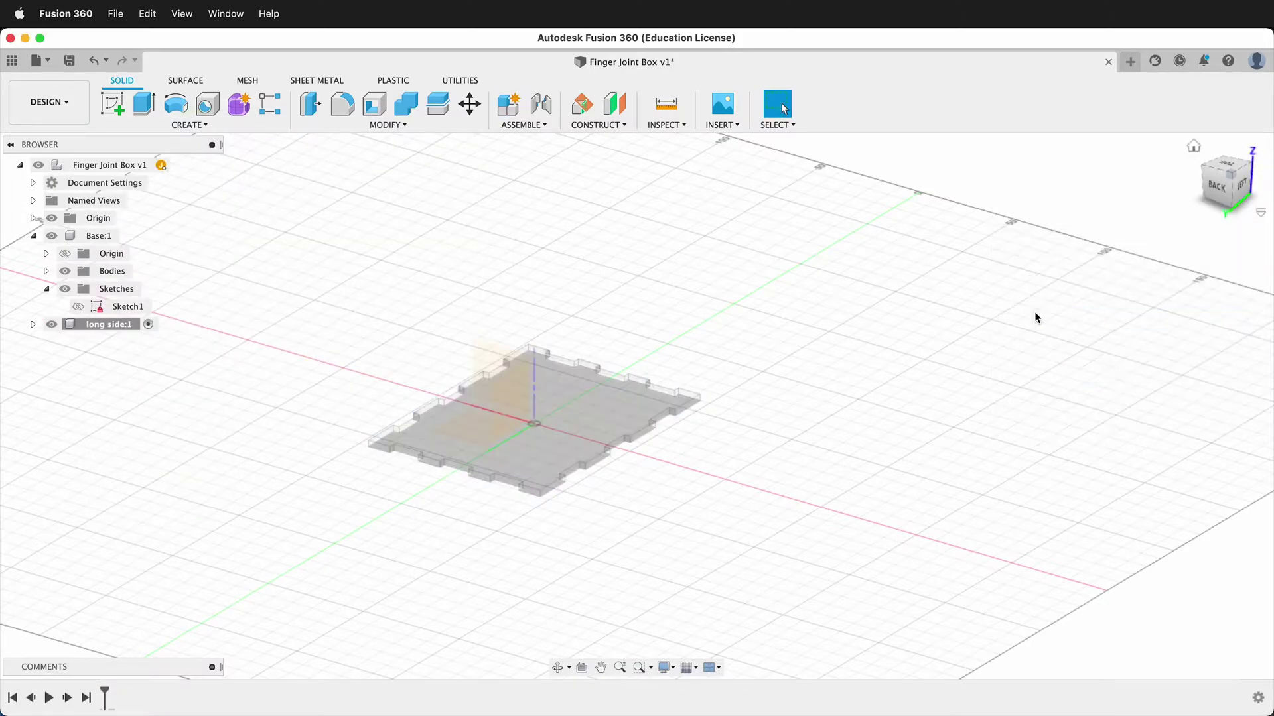
- Start a sketch for the long side on the outer face of the base's long edge
{"action": "left_click", "coordinate": [113, 106]}
{"action": "scroll", "coordinate": [584, 455], "scroll_direction": "up", "scroll_amount": 5}
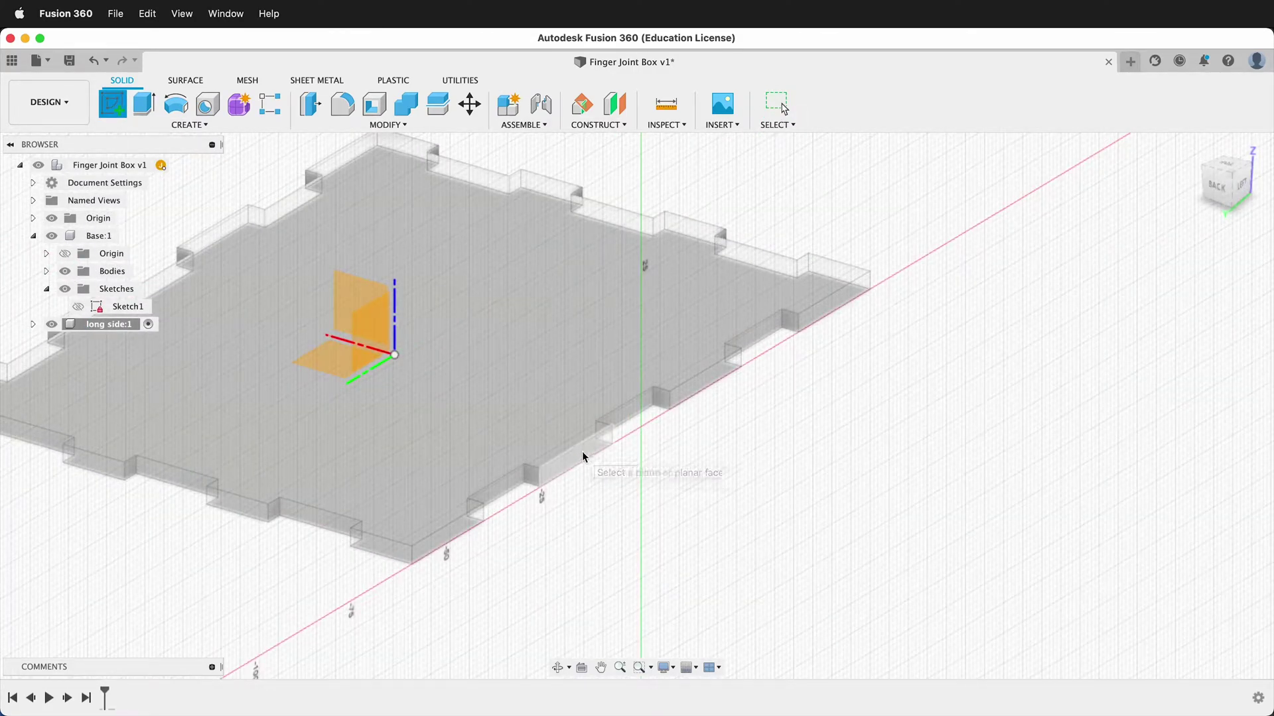
{"action": "left_click", "coordinate": [583, 455]}
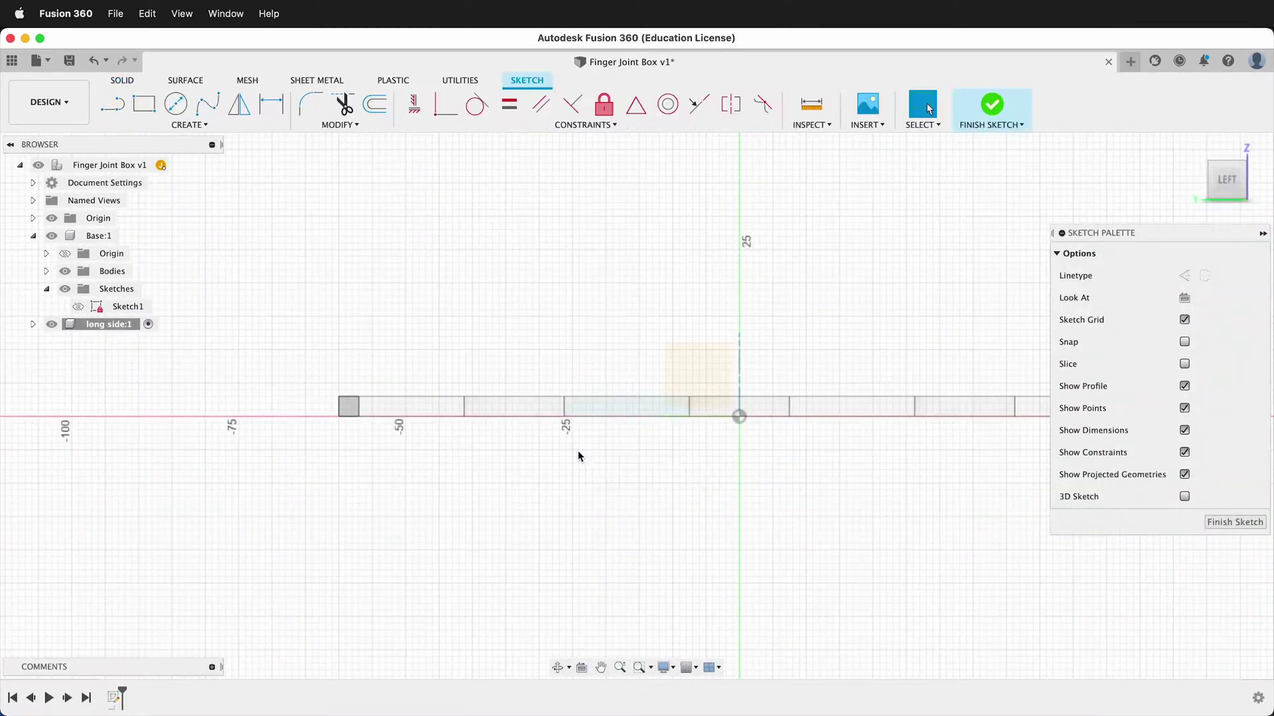
- Project all seven finger and notch faces along the base's long edge into the sketch with projection link enabled
{"action": "key", "text": "p"}
{"action": "left_click", "coordinate": [366, 412]}
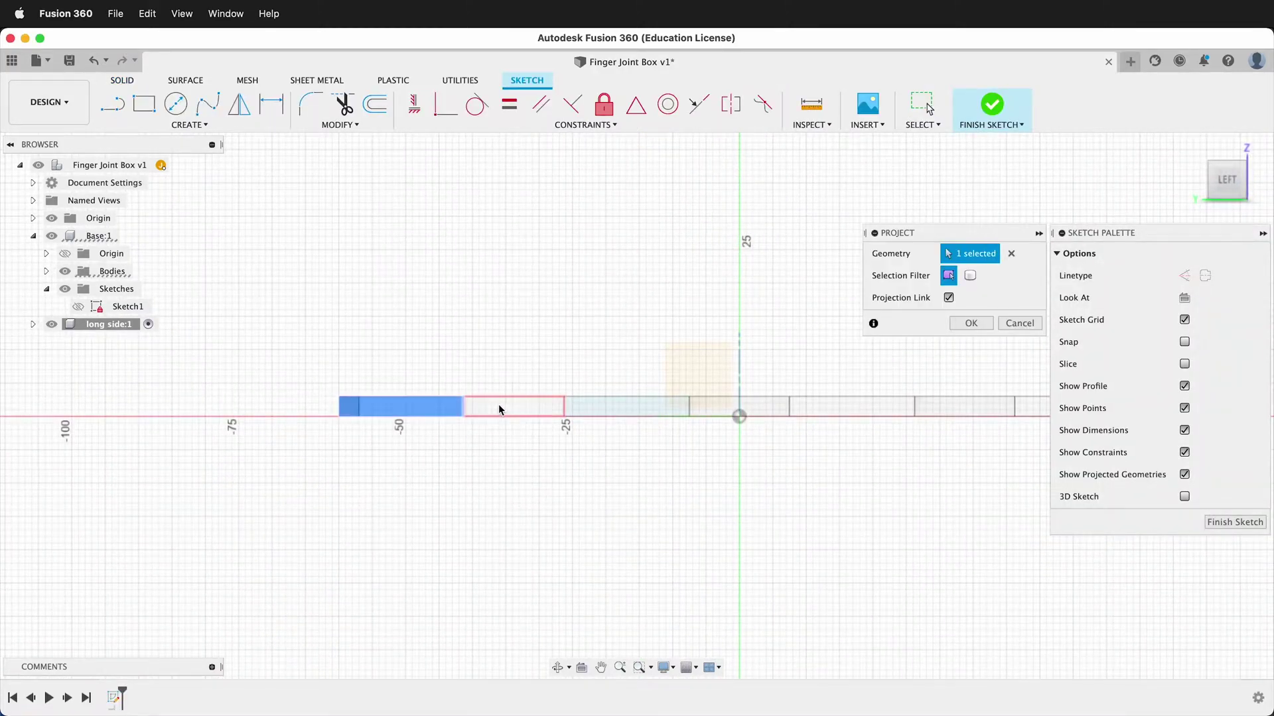
{"action": "left_click", "coordinate": [502, 408]}
{"action": "left_click", "coordinate": [606, 407]}
{"action": "left_click", "coordinate": [714, 406]}
{"action": "left_click", "coordinate": [832, 415]}
{"action": "left_click", "coordinate": [962, 406]}
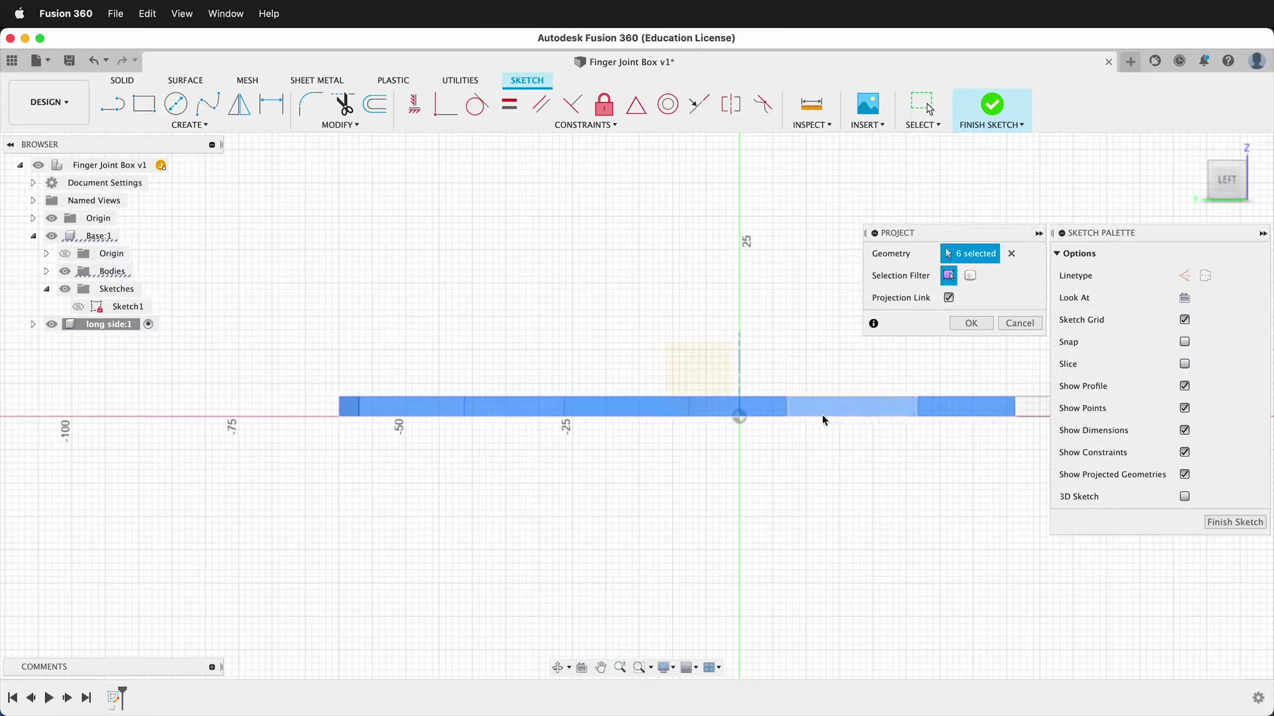
{"action": "scroll", "coordinate": [830, 457], "scroll_direction": "down", "scroll_amount": 3}
{"action": "left_click", "coordinate": [858, 443]}
{"action": "left_click", "coordinate": [991, 326]}
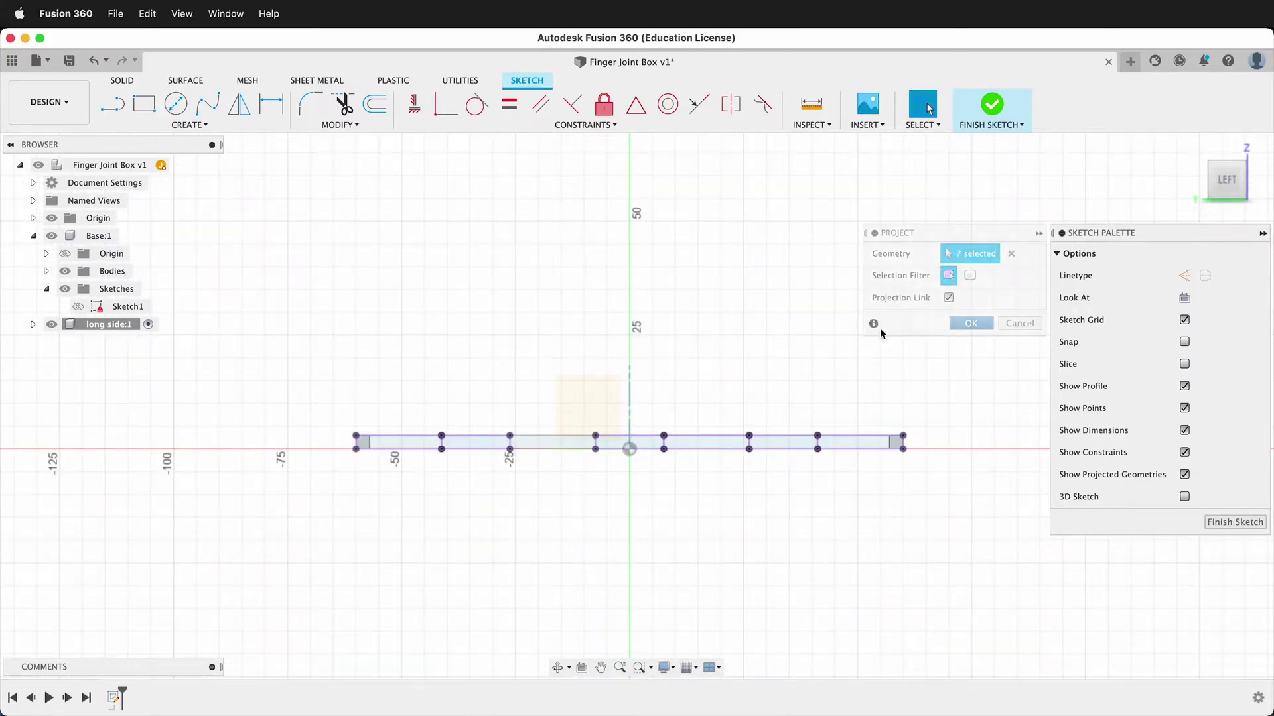
- Sketch a rectangle about 123 by 56 mm from the base's lower corner and make its far vertical side coincident with the last projected corner point
{"action": "key", "text": "r"}
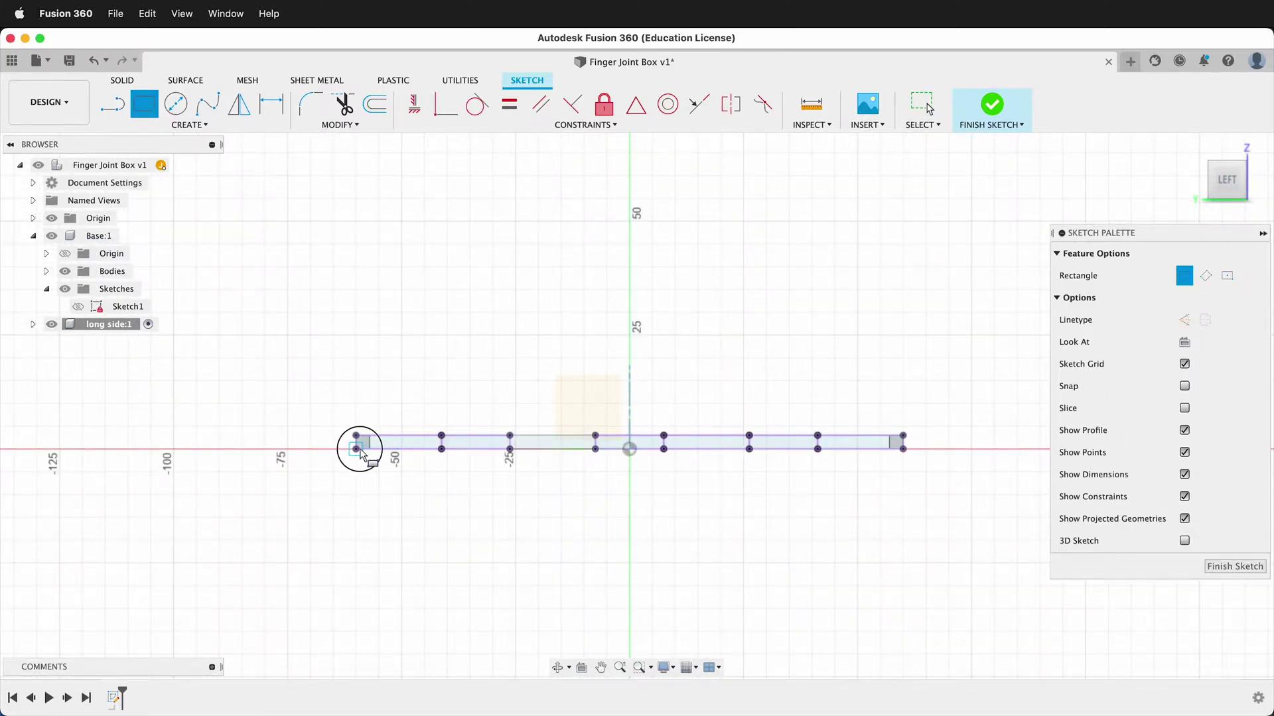
{"action": "left_click", "coordinate": [357, 449]}
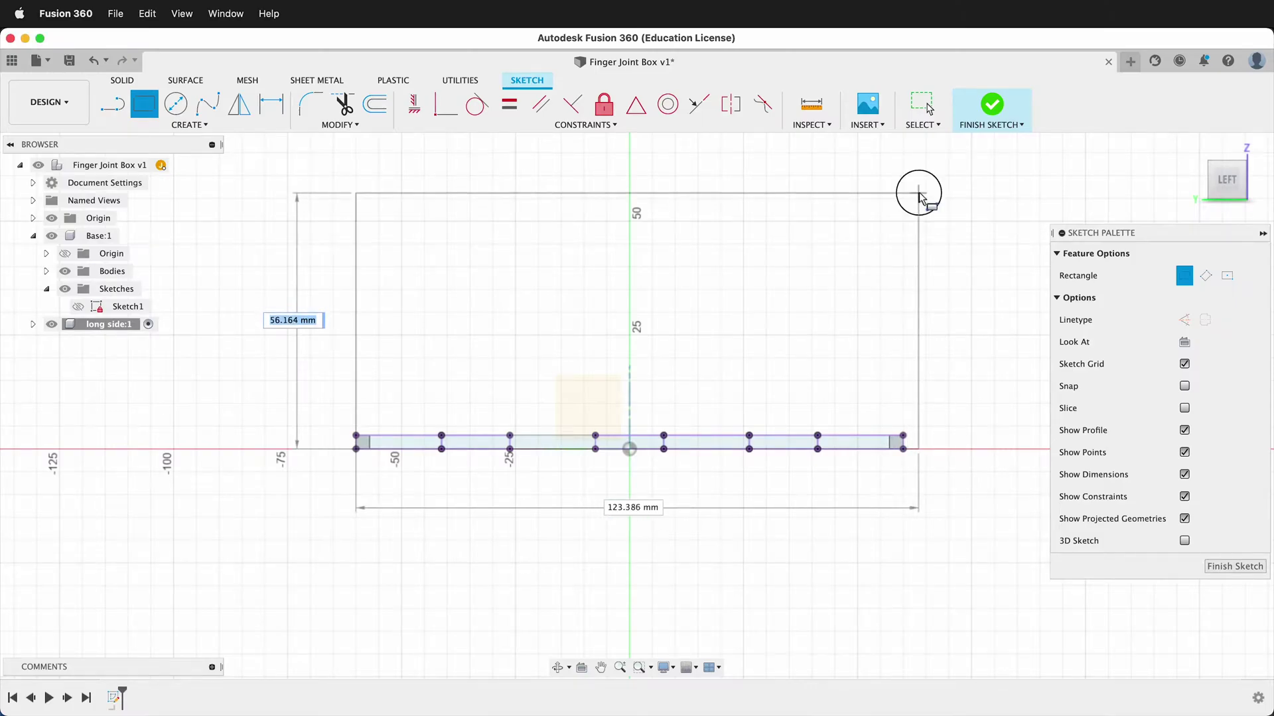
{"action": "left_click", "coordinate": [919, 195]}
{"action": "scroll", "coordinate": [912, 458], "scroll_direction": "up", "scroll_amount": 5}
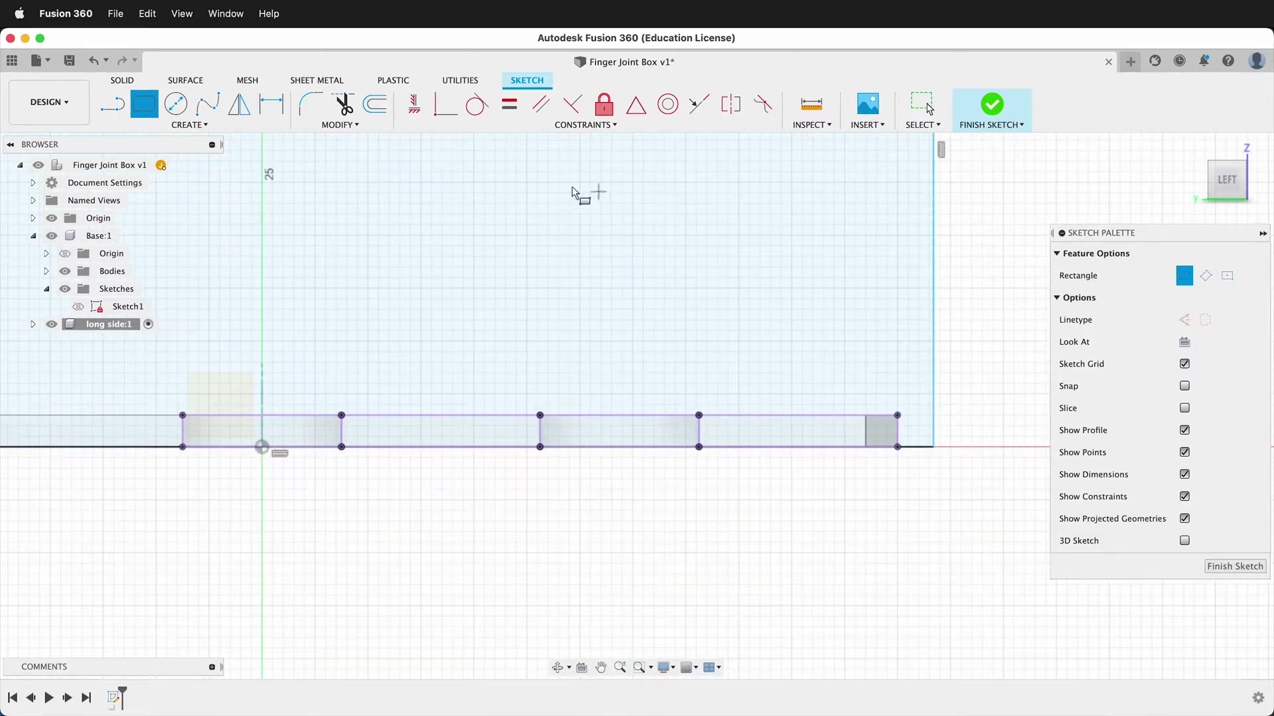
{"action": "left_click", "coordinate": [437, 101]}
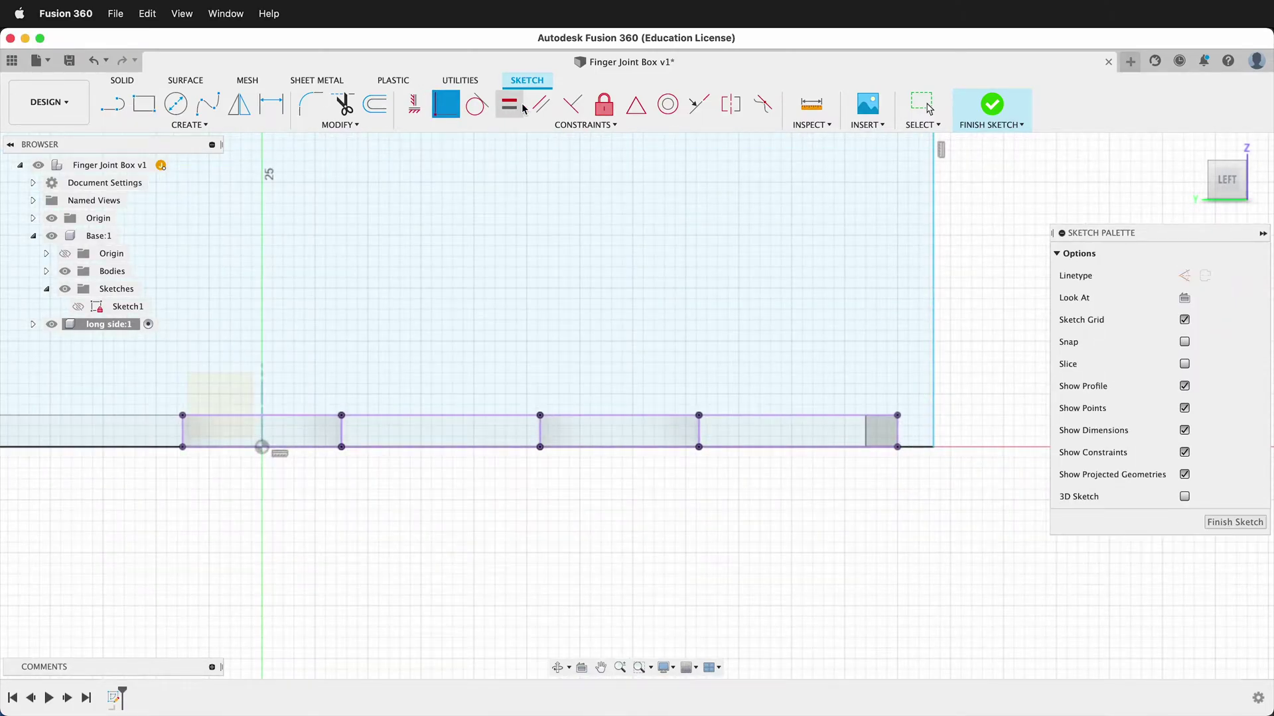
{"action": "left_click", "coordinate": [932, 408]}
{"action": "left_click", "coordinate": [897, 416]}
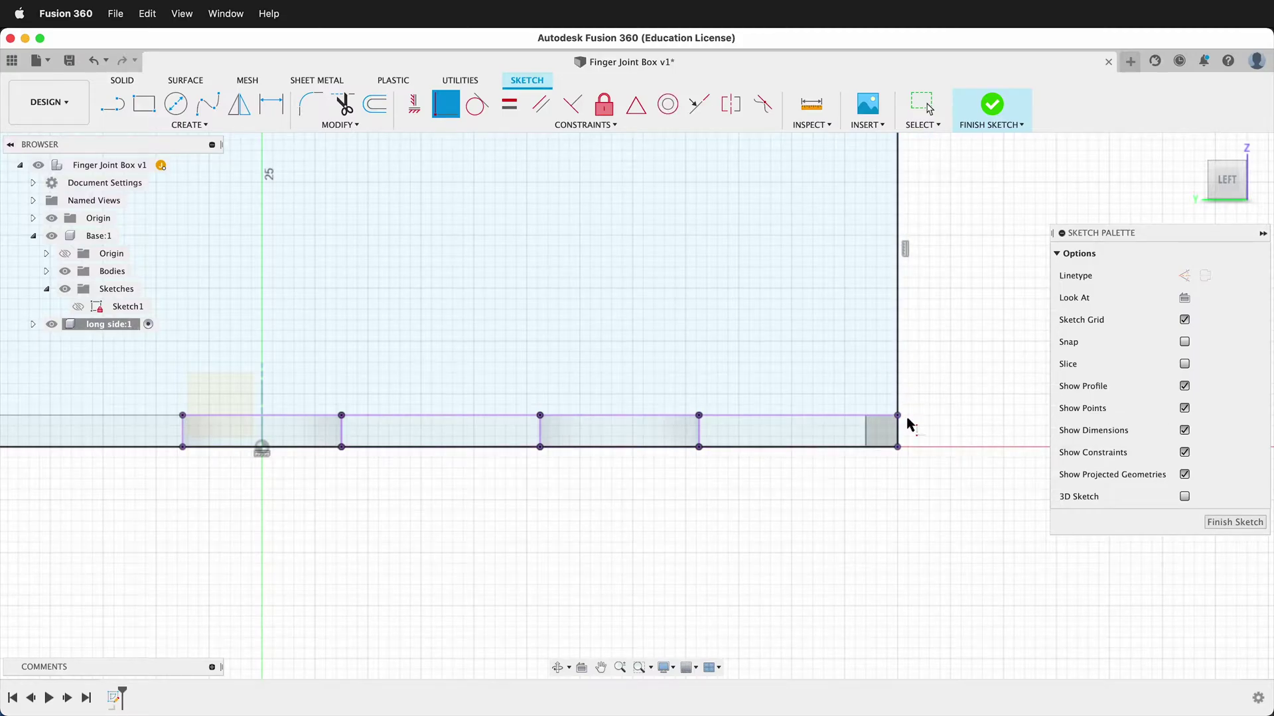
{"action": "scroll", "coordinate": [907, 428], "scroll_direction": "down", "scroll_amount": 5}
- Dimension the rectangle's vertical side using the height parameter (60 mm)
{"action": "key", "text": "d"}
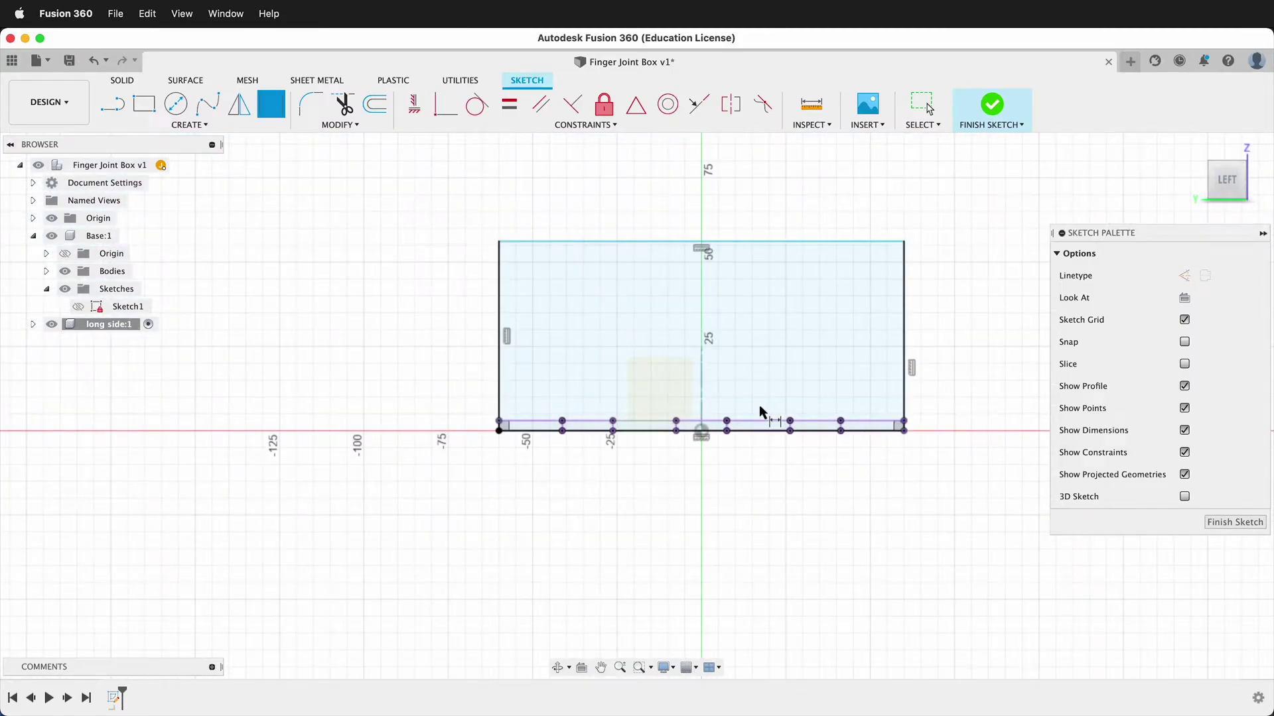
{"action": "left_click", "coordinate": [499, 313]}
{"action": "left_click", "coordinate": [423, 332]}
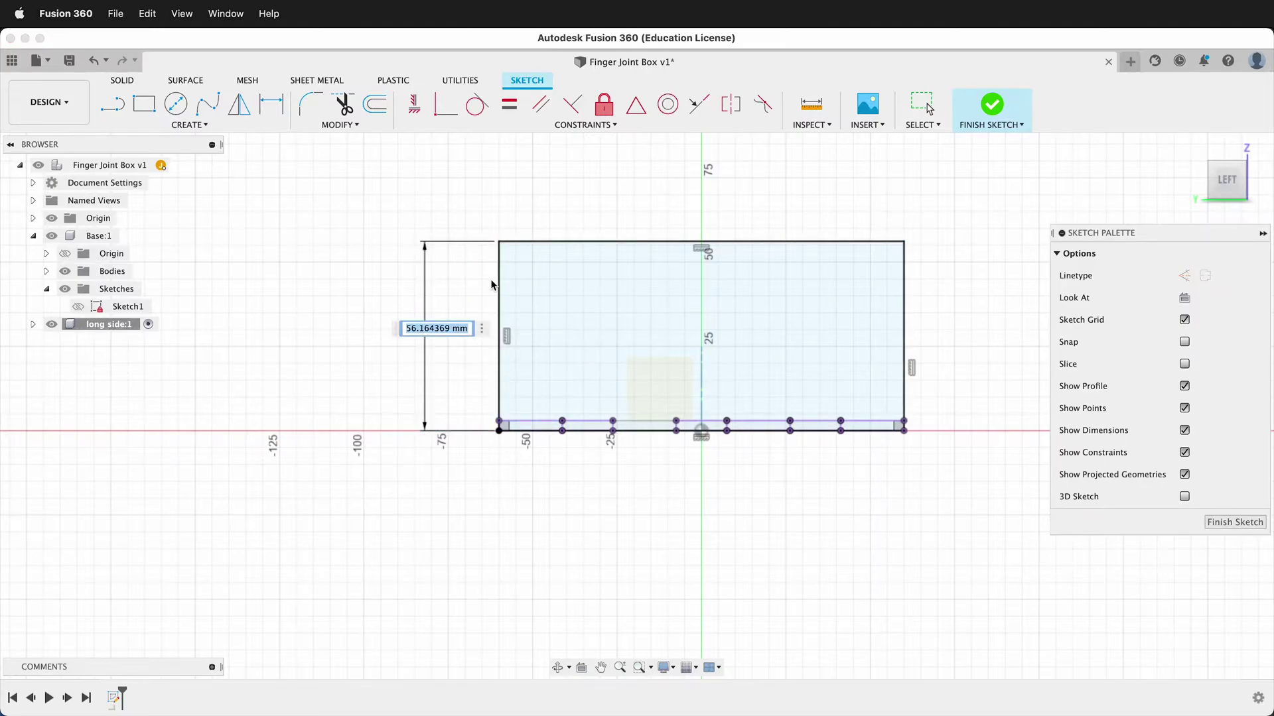
{"action": "type", "text": "hei"}
{"action": "key", "text": "Return"}
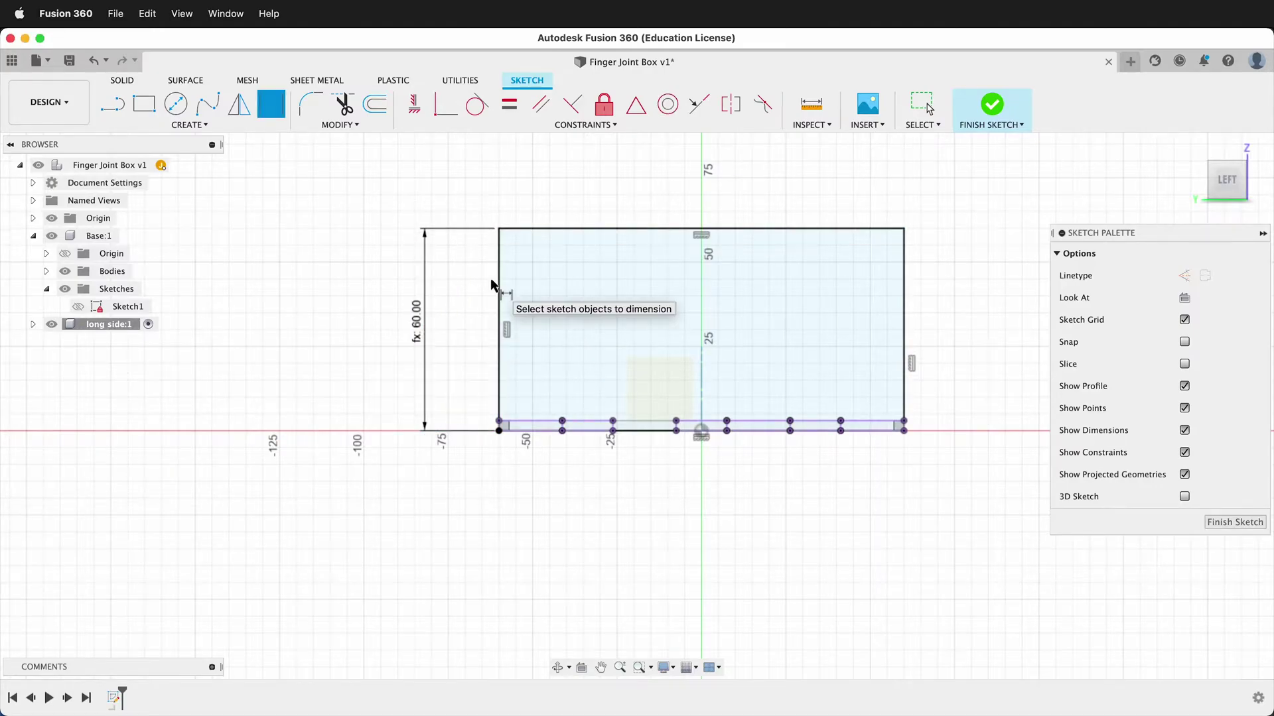
- Finish the spacing line from the lower side notch down to the rectangle's bottom edge and constrain it perpendicular to the notch's lower line
{"action": "middle_click_drag", "start_coordinate": [524, 431], "coordinate": [582, 460], "text": "shift"}
{"action": "scroll", "coordinate": [710, 477], "scroll_direction": "up", "scroll_amount": 5}
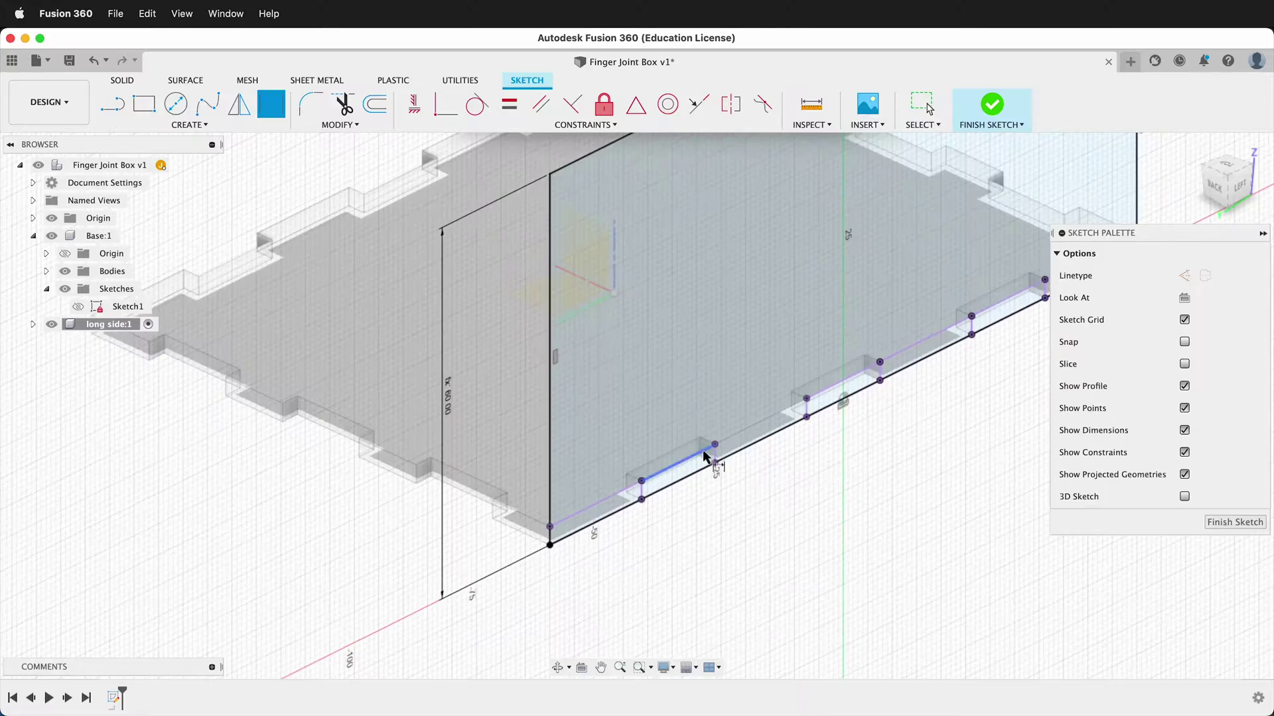
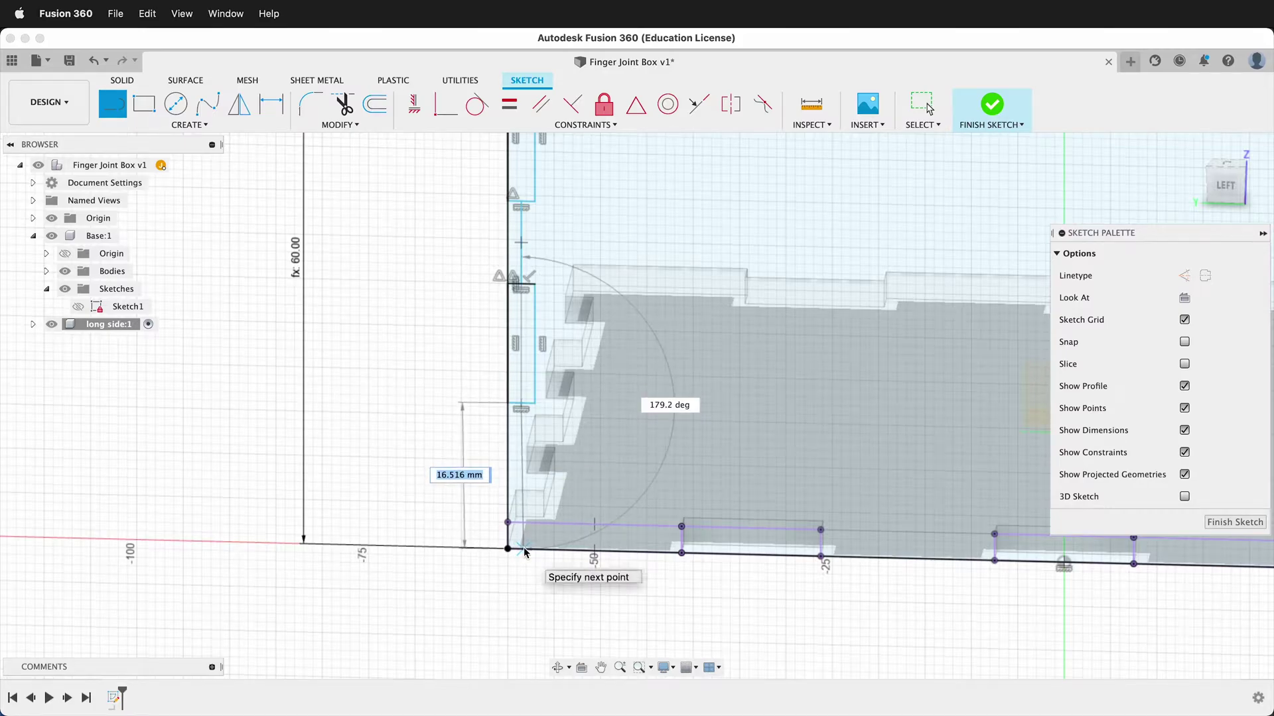
{"action": "left_click", "coordinate": [522, 549]}
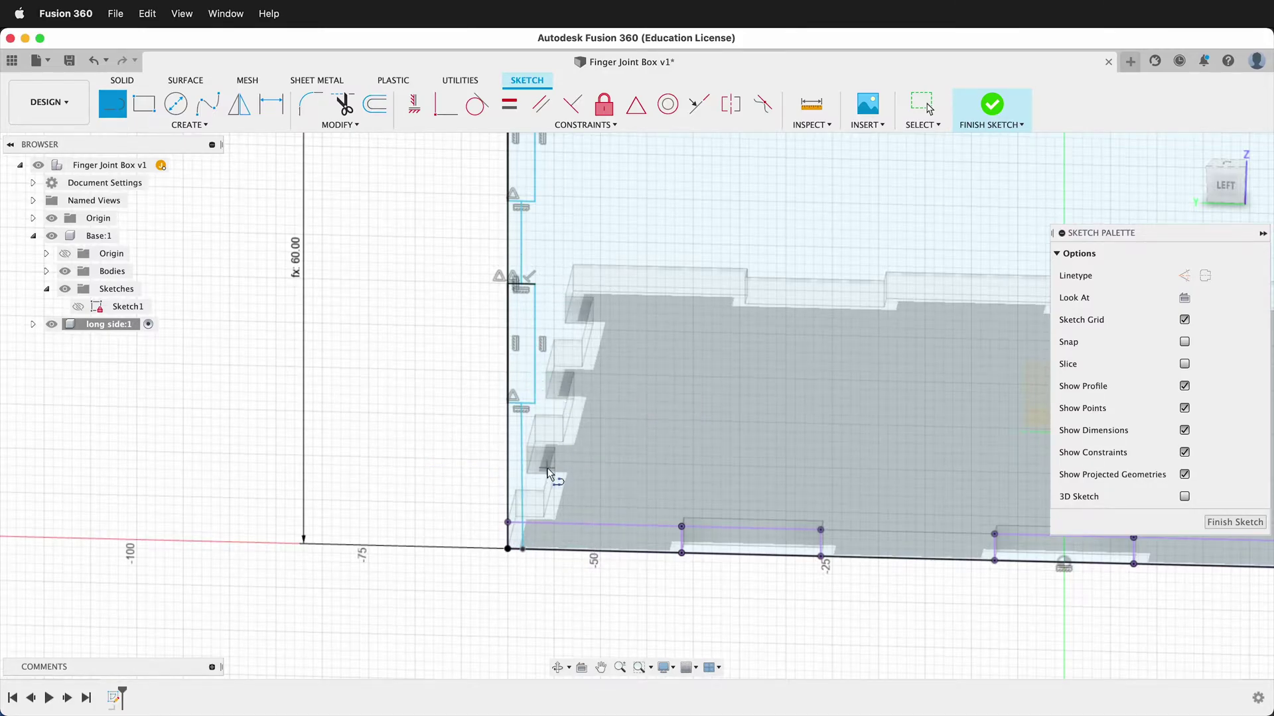
{"action": "key", "text": "Escape"}
{"action": "left_click", "coordinate": [573, 106]}
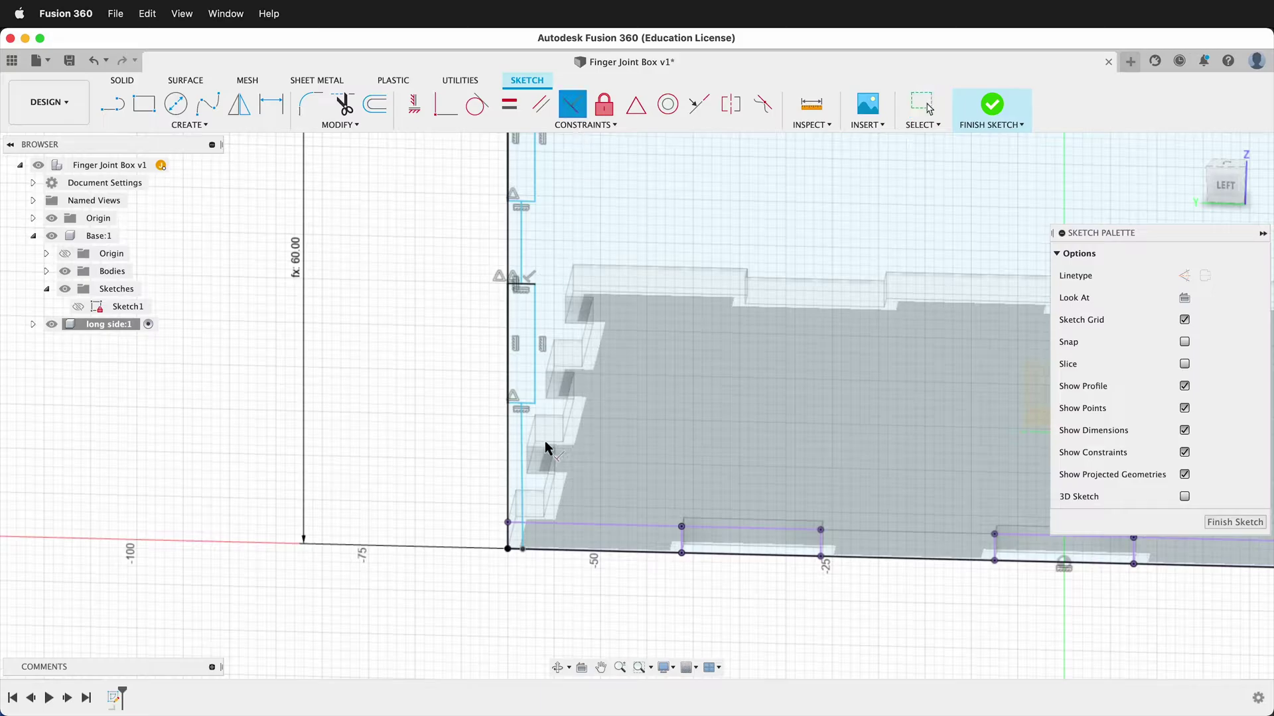
{"action": "left_click", "coordinate": [531, 404]}
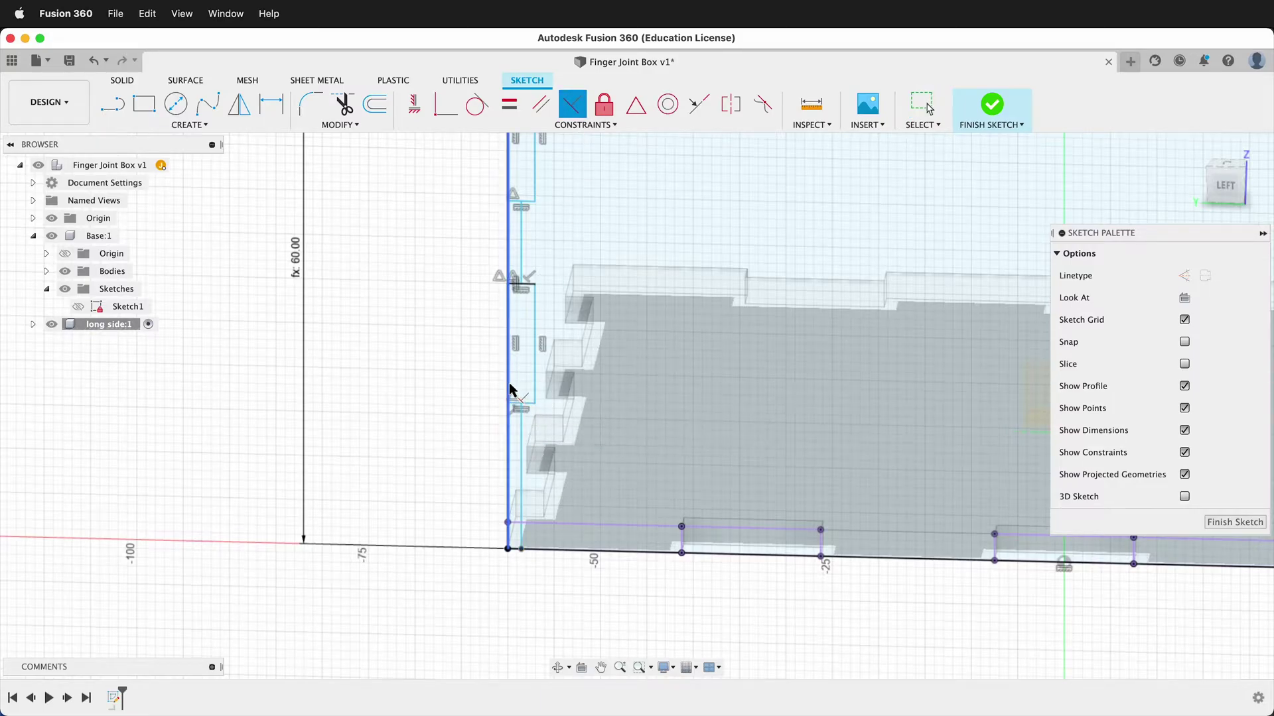
{"action": "key", "text": "Escape"}
- Convert the three spacing lines along the rectangle's notched vertical side to construction lines and constrain them to equal length
{"action": "left_click", "coordinate": [522, 461]}
{"action": "left_click", "coordinate": [523, 240]}
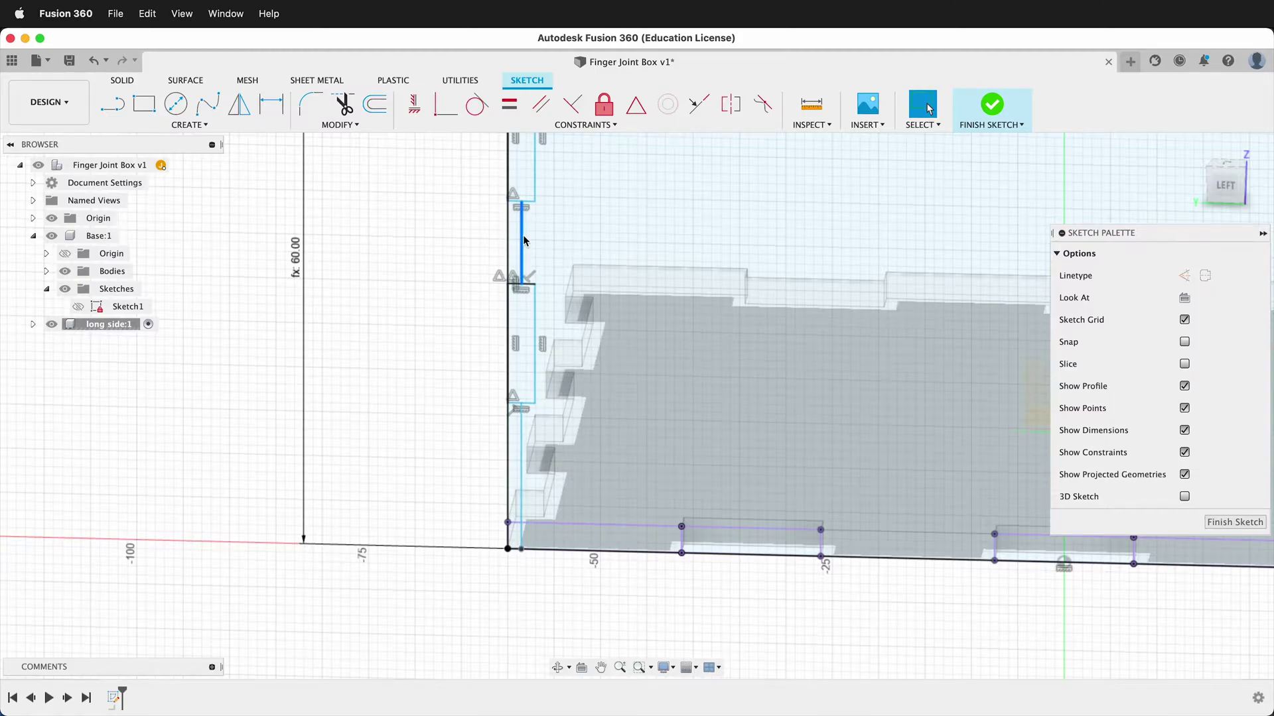
{"action": "scroll", "coordinate": [560, 437], "scroll_direction": "down", "scroll_amount": 5}
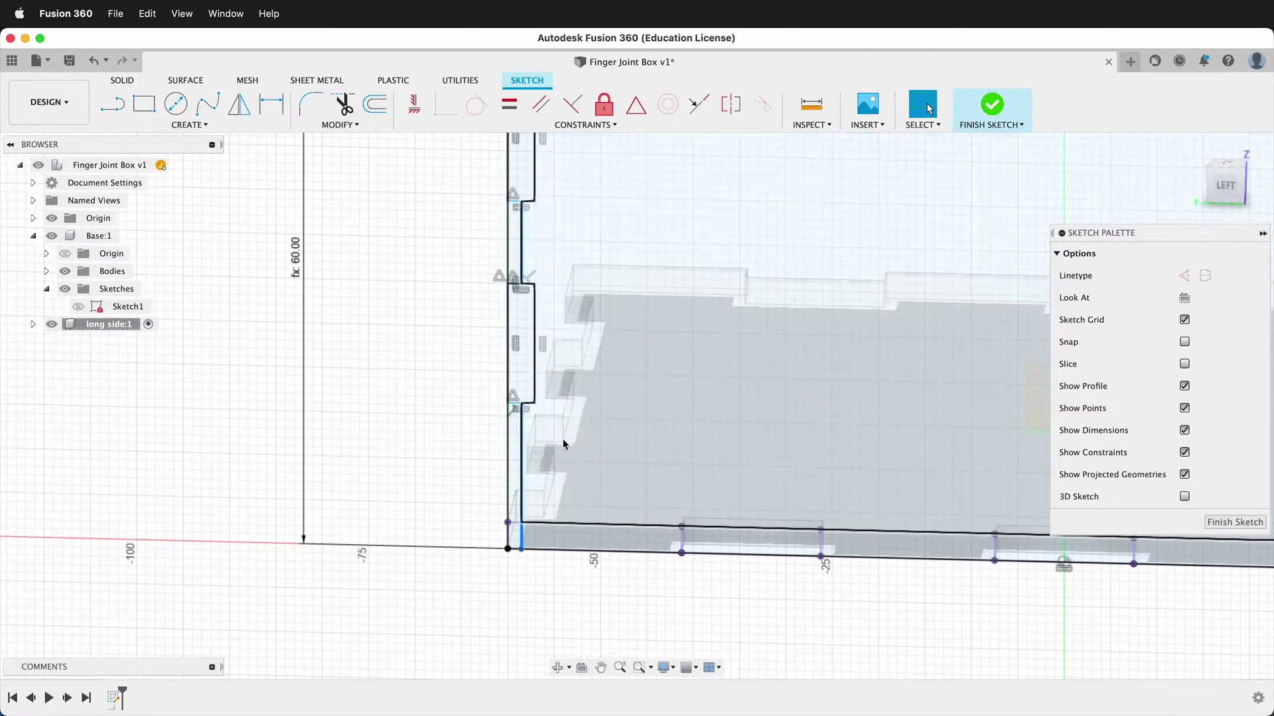
{"action": "scroll", "coordinate": [541, 269], "scroll_direction": "up", "scroll_amount": 5}
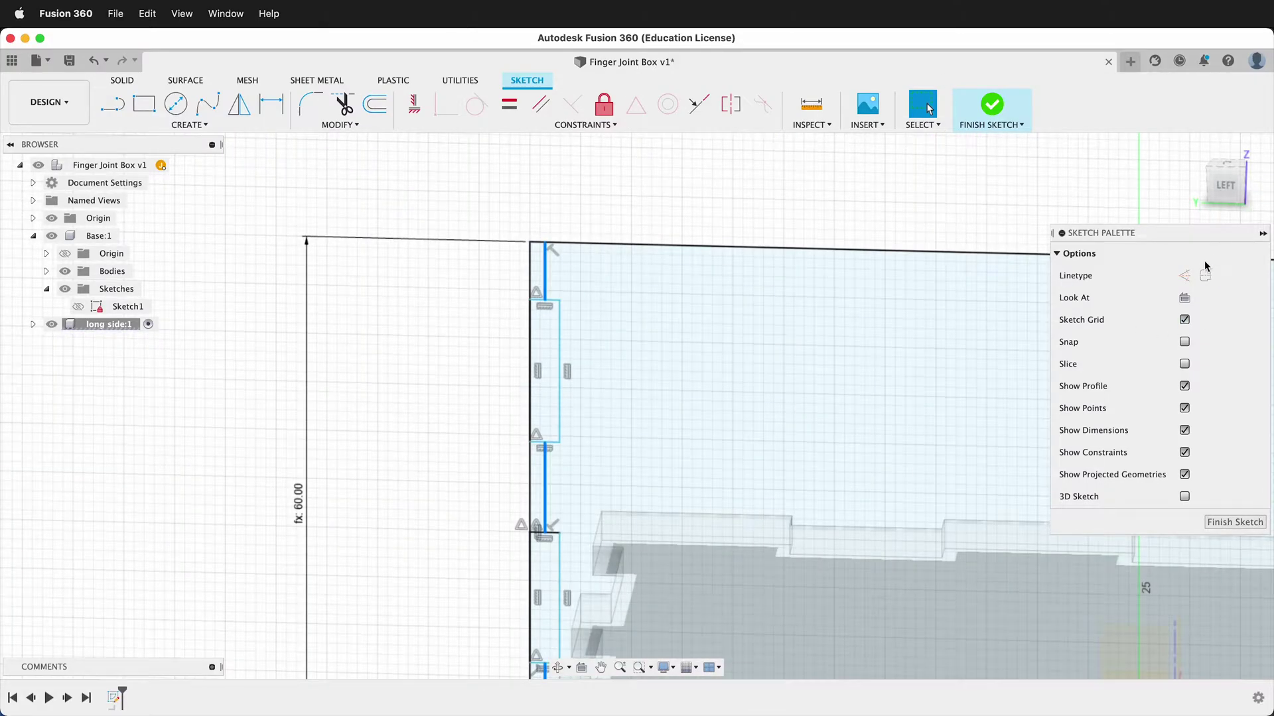
{"action": "left_click", "coordinate": [1186, 275]}
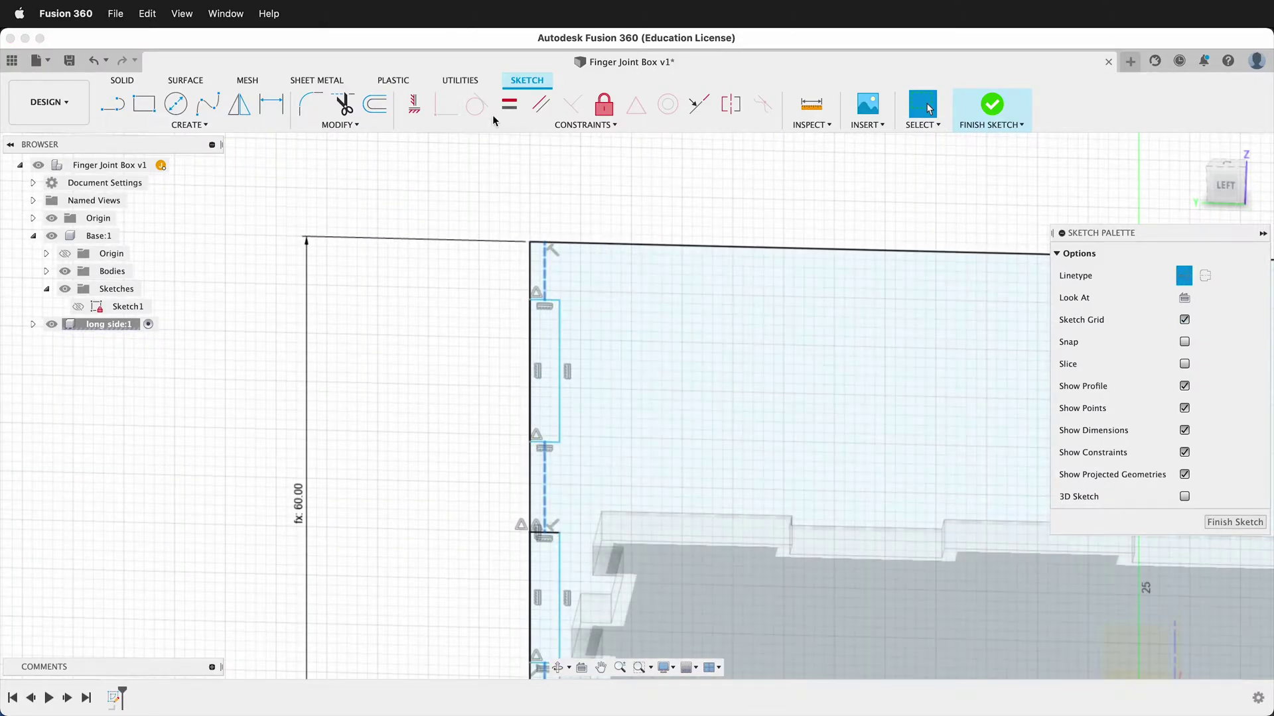
{"action": "left_click", "coordinate": [509, 104]}
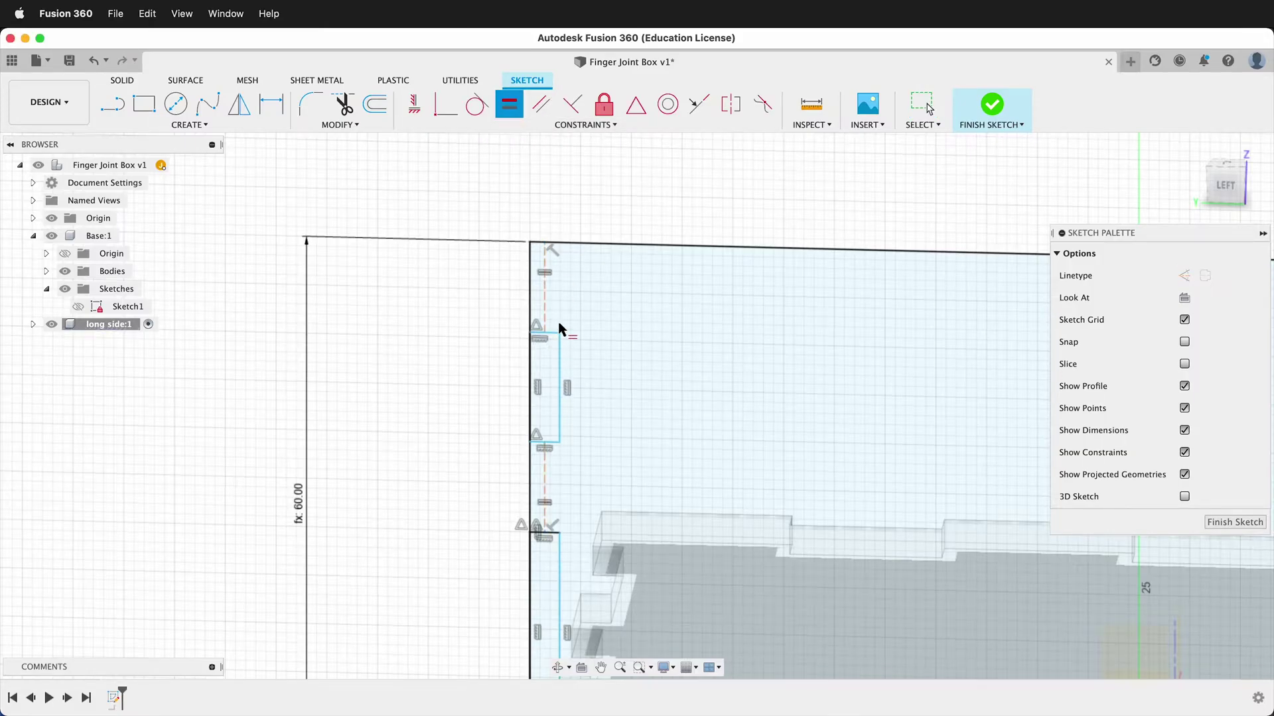
{"action": "scroll", "coordinate": [560, 325], "scroll_direction": "down", "scroll_amount": 2}
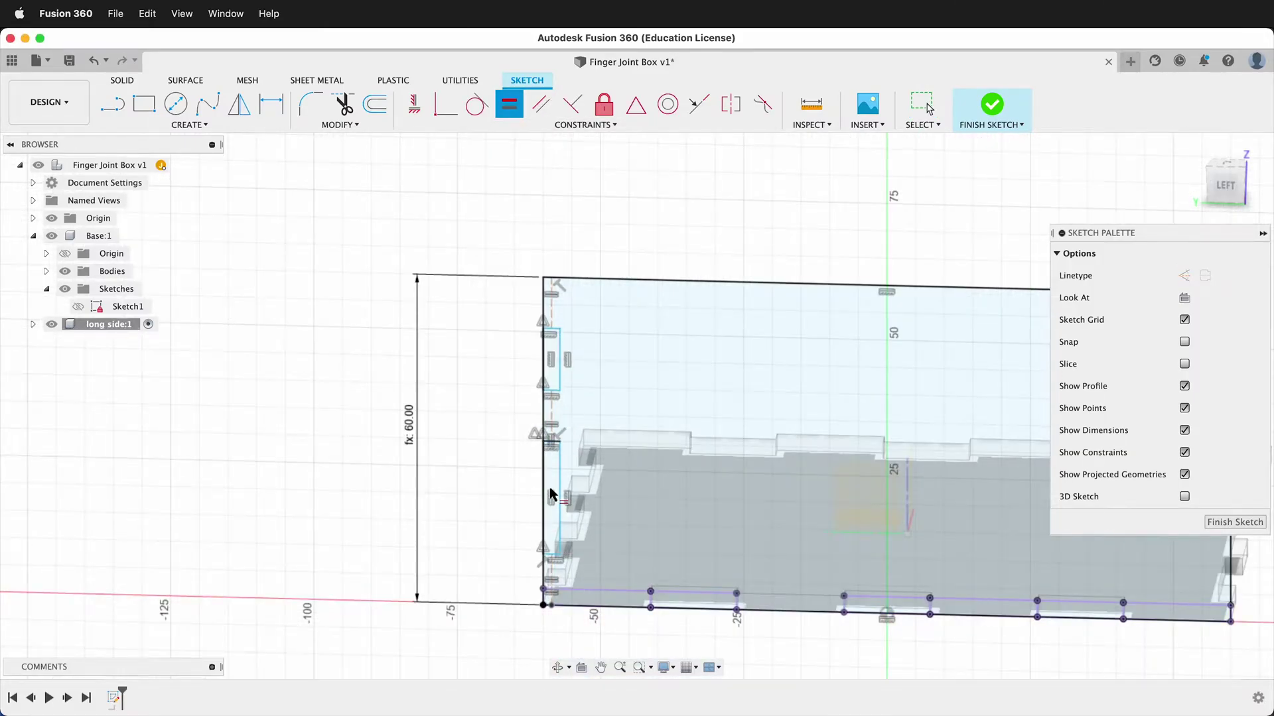
{"action": "key", "text": "Escape"}
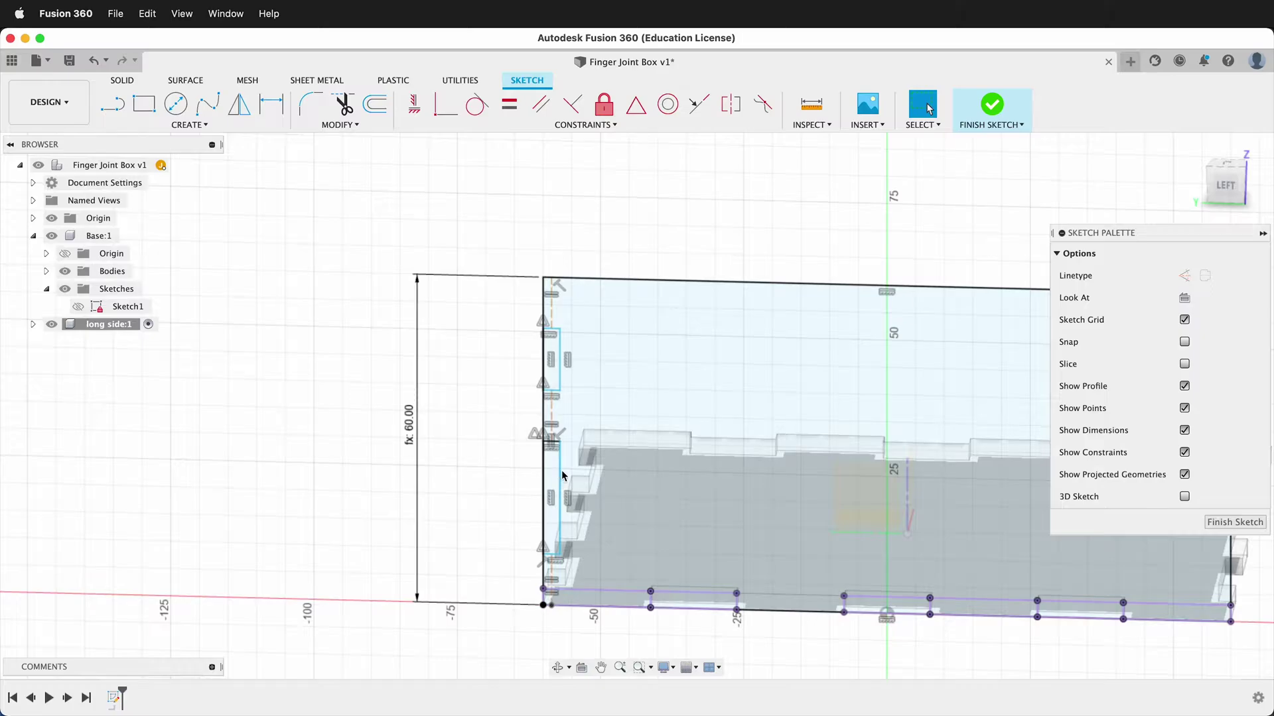
- Try to constrain the inner vertical lines of the two side notches to equal length
{"action": "scroll", "coordinate": [561, 471], "scroll_direction": "up", "scroll_amount": 3}
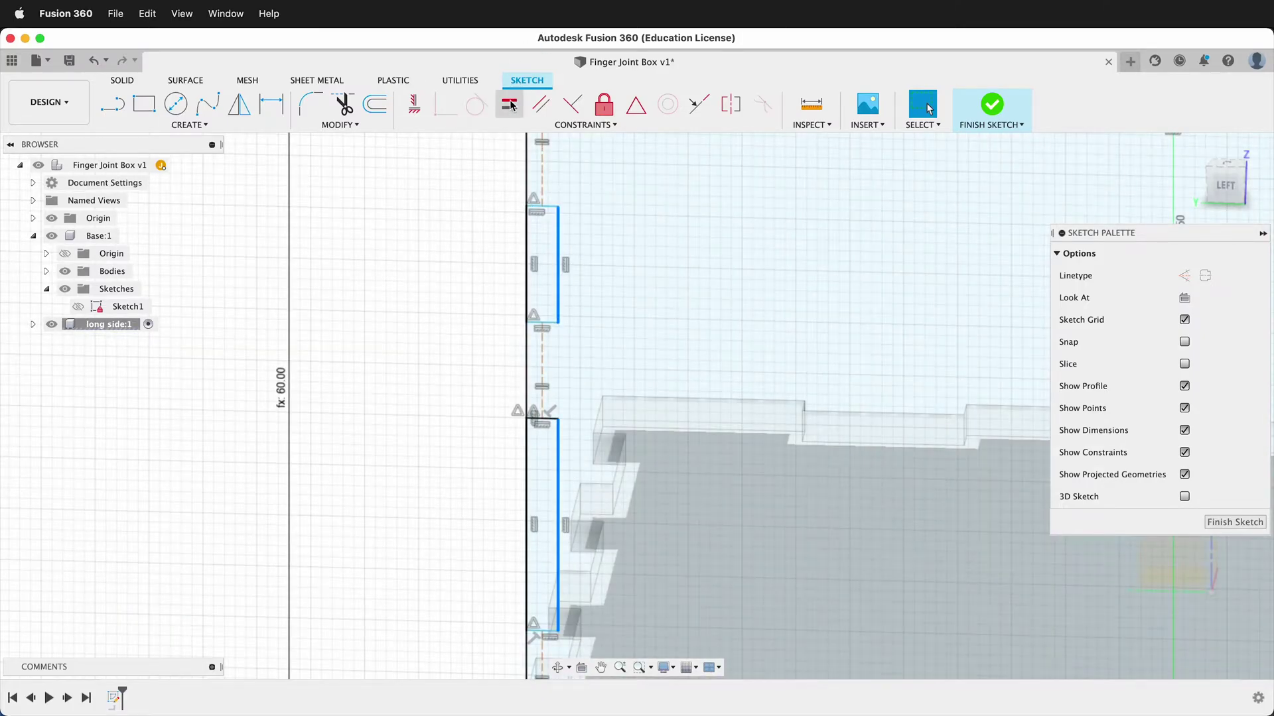
{"action": "left_click", "coordinate": [512, 104]}
{"action": "left_click", "coordinate": [560, 511]}
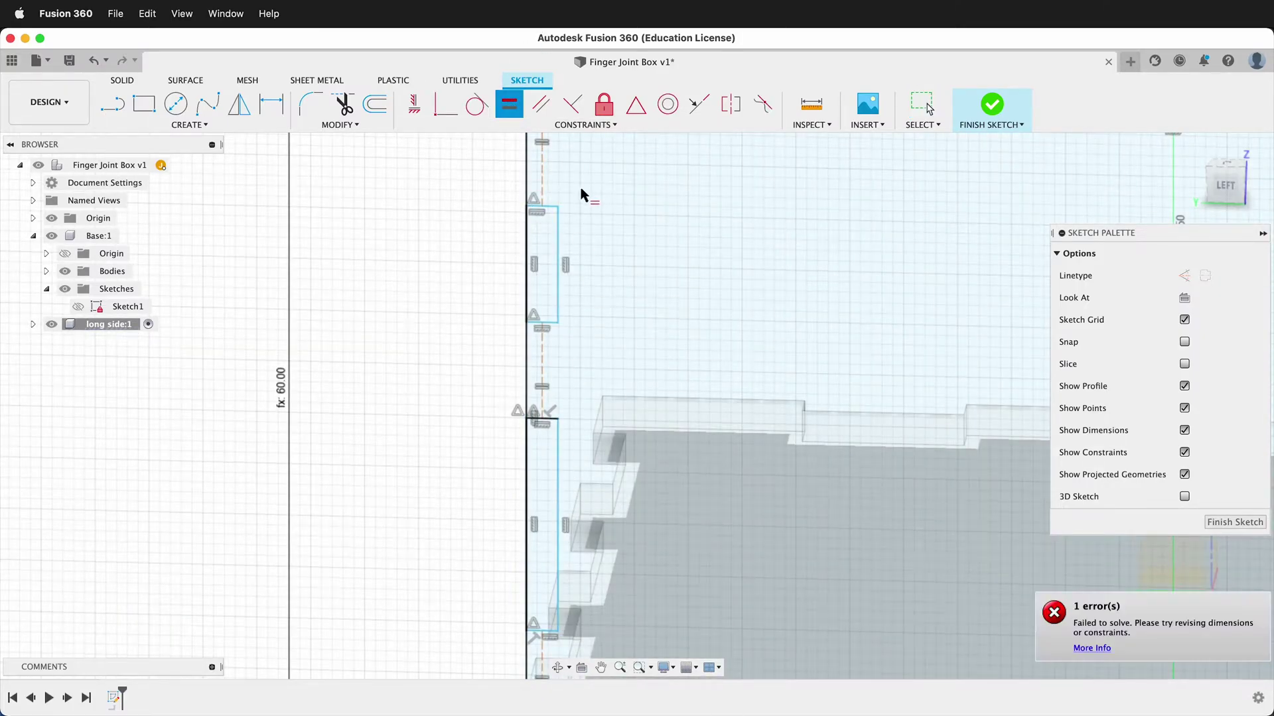
{"action": "scroll", "coordinate": [580, 191], "scroll_direction": "down", "scroll_amount": 3}
{"action": "scroll", "coordinate": [598, 425], "scroll_direction": "up", "scroll_amount": 4}
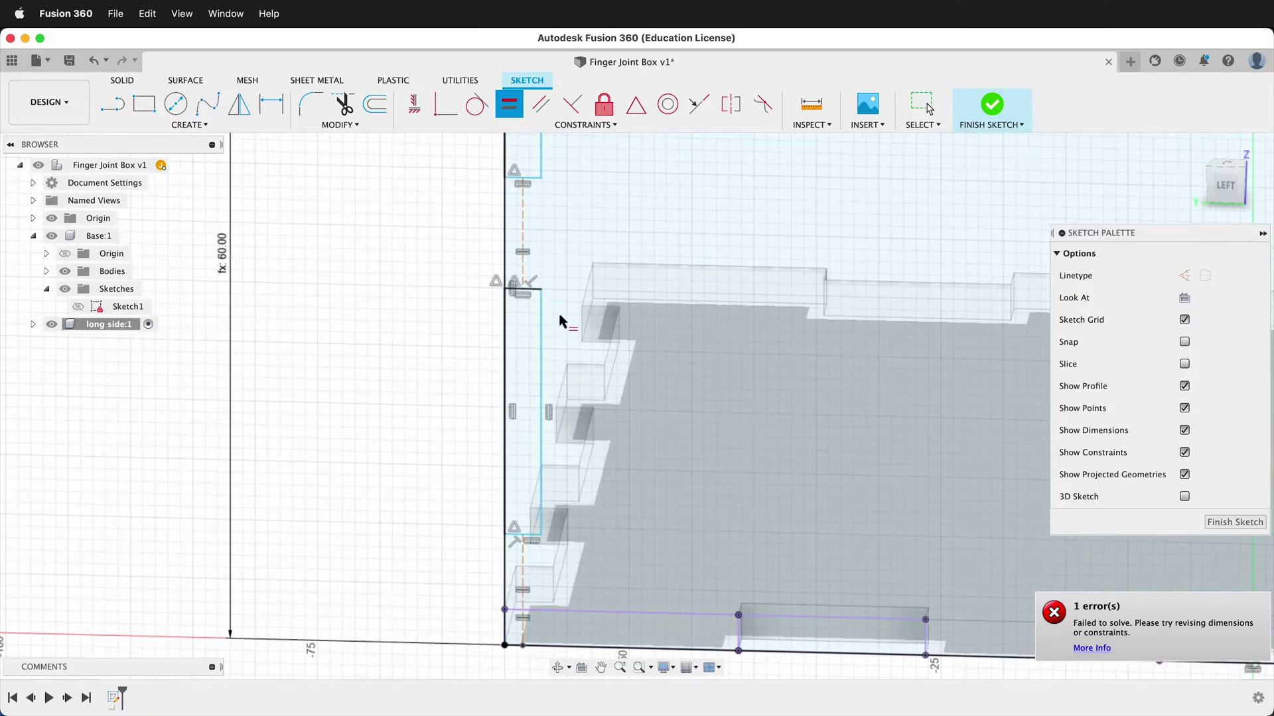
- Apply an Equal constraint between the inner vertical lines of the two side notches
{"action": "scroll", "coordinate": [469, 185], "scroll_direction": "up", "scroll_amount": 5}
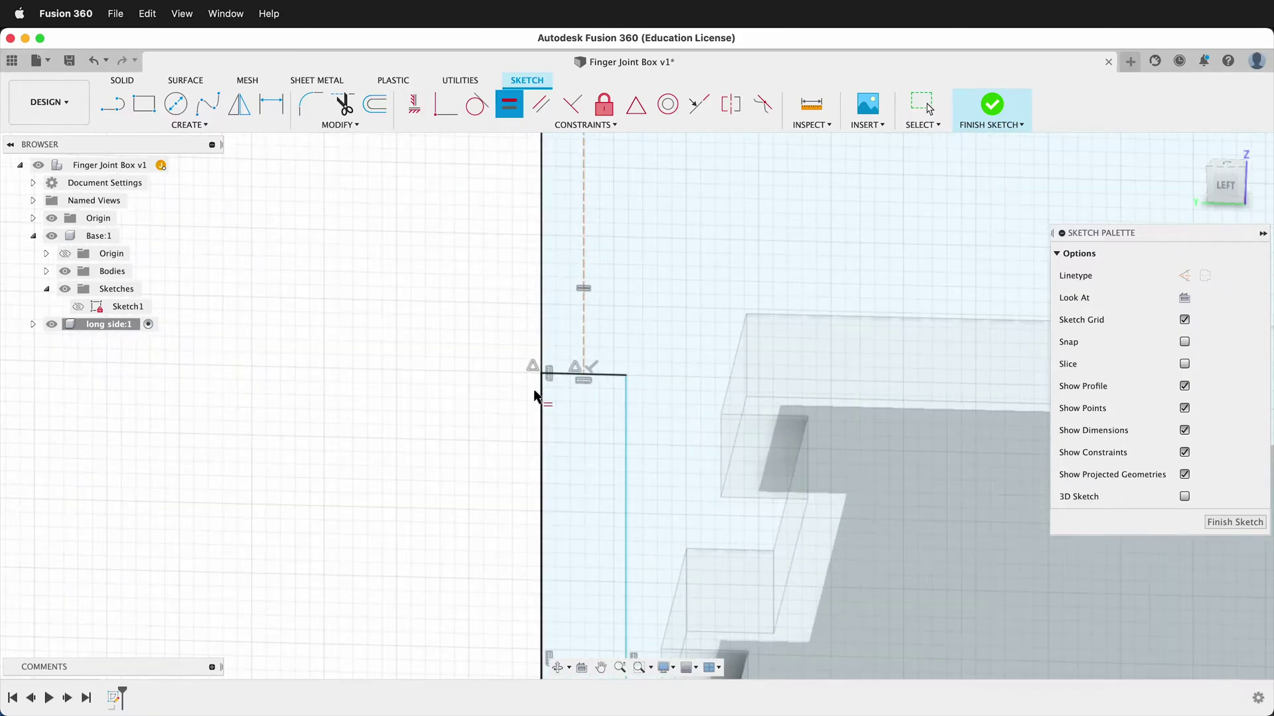
{"action": "key", "text": "Escape"}
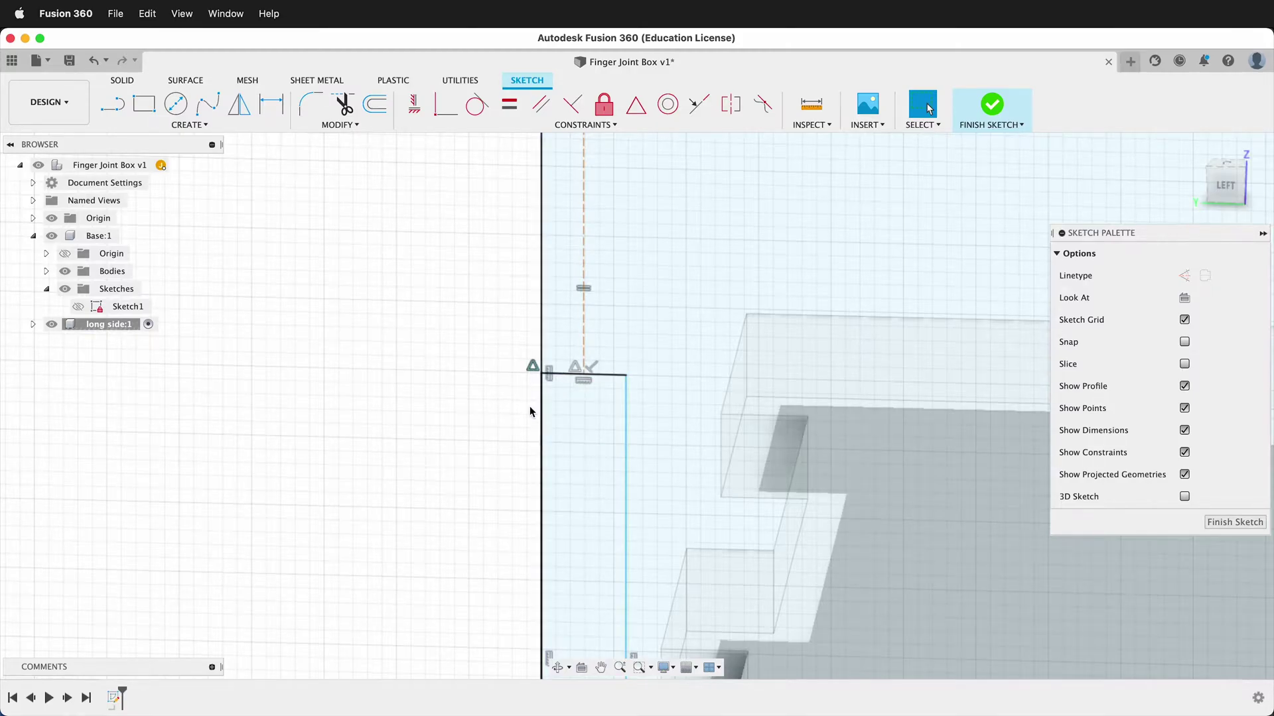
{"action": "scroll", "coordinate": [485, 393], "scroll_direction": "down", "scroll_amount": 5}
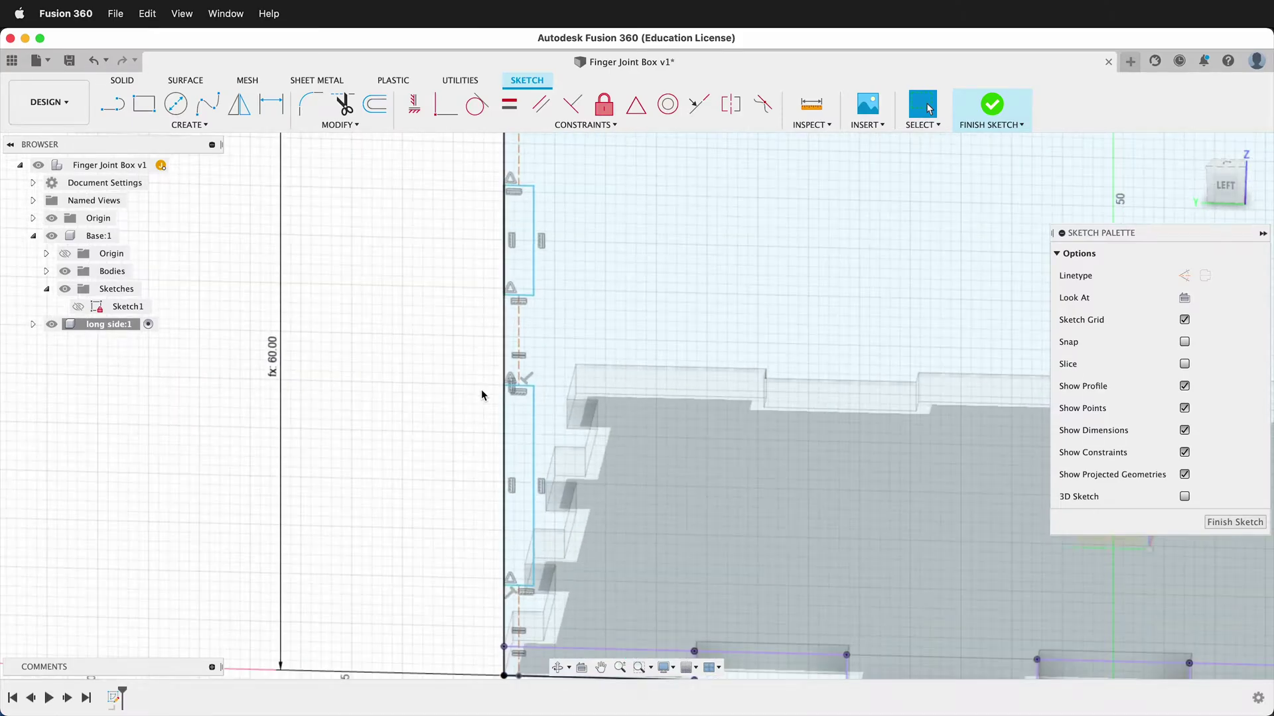
{"action": "left_click", "coordinate": [509, 104]}
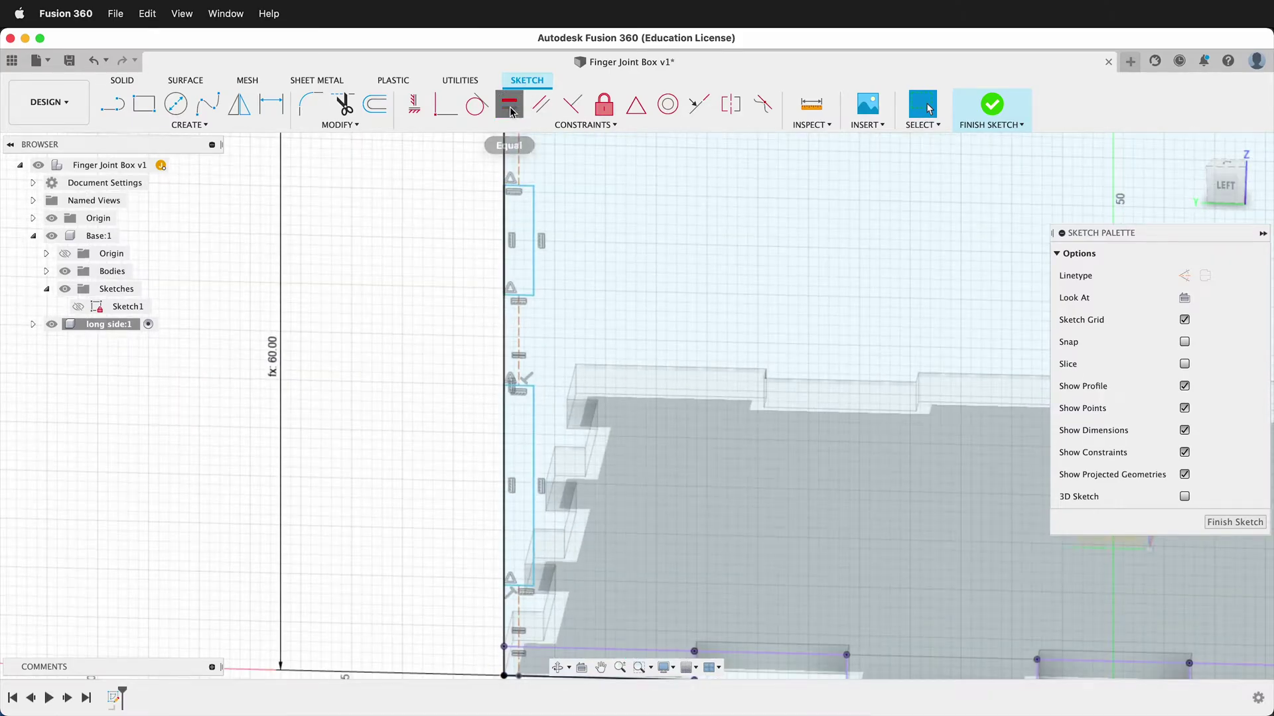
{"action": "left_click", "coordinate": [534, 273]}
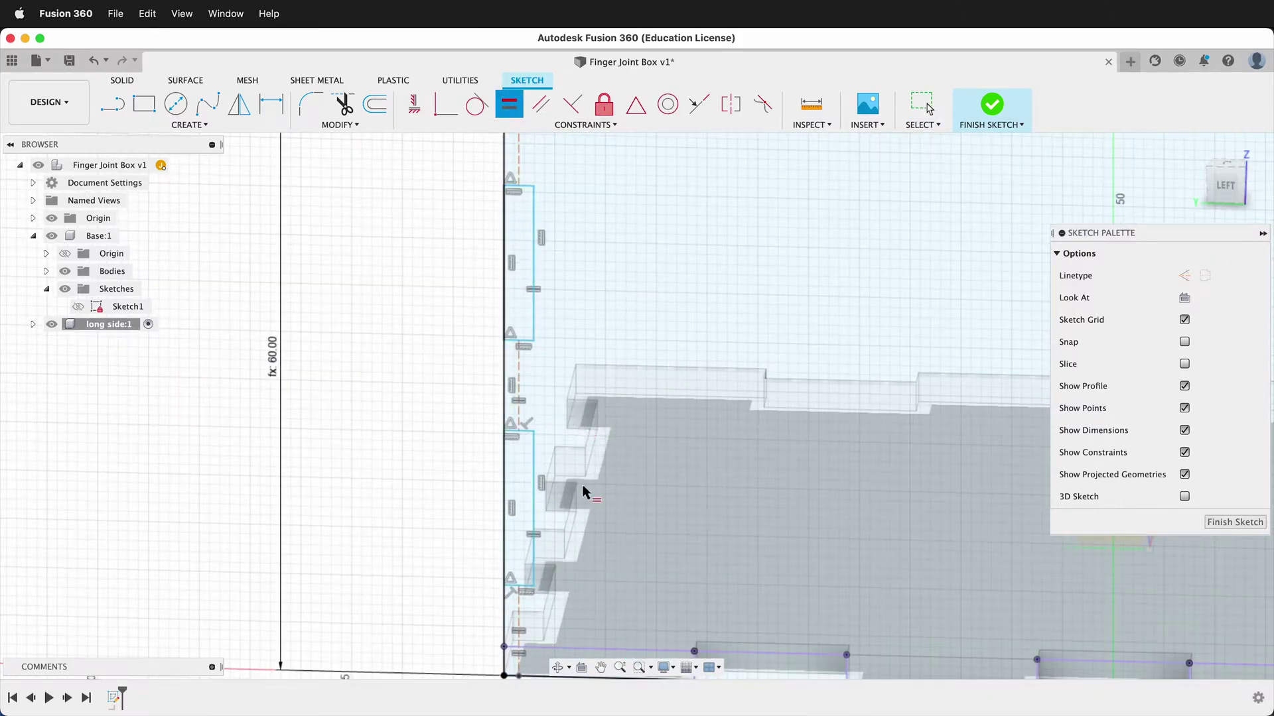
- Dimension the upper side notch's depth using the thickness parameter (3 mm)
{"action": "key", "text": "d"}
{"action": "left_click", "coordinate": [532, 260]}
{"action": "left_click", "coordinate": [511, 259]}
{"action": "left_click", "coordinate": [513, 249]}
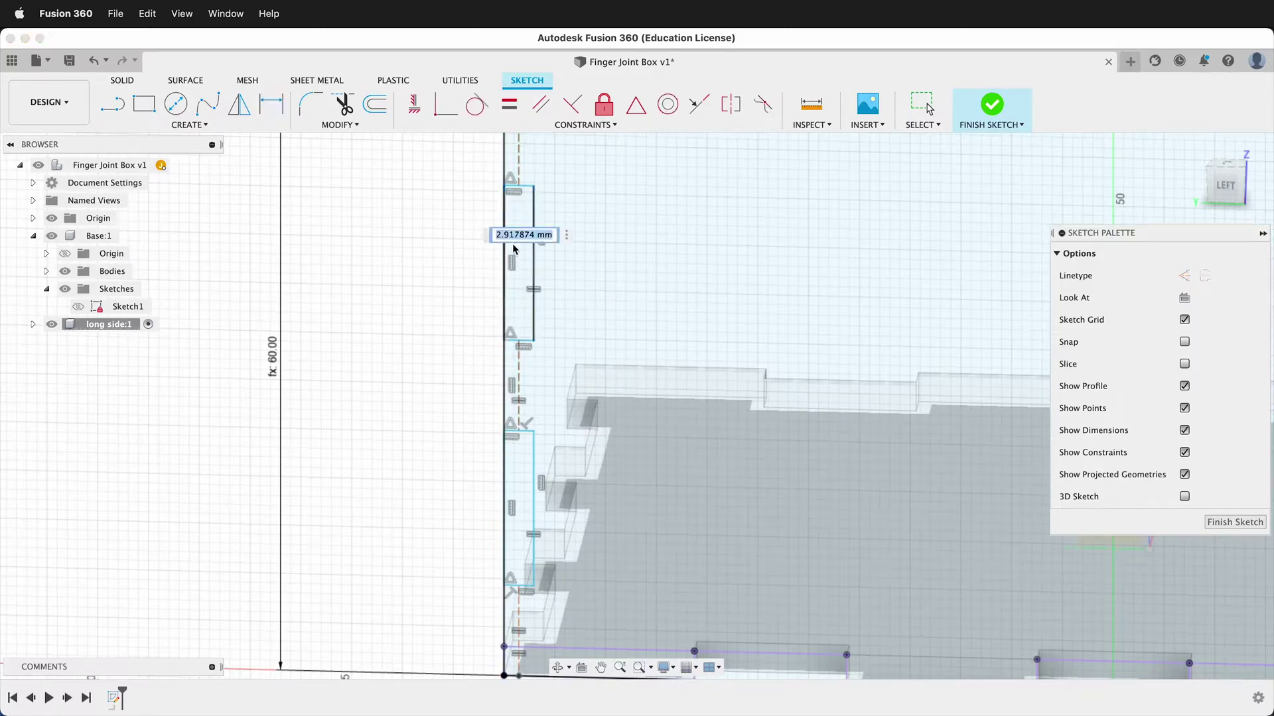
{"action": "type", "text": "thickness"}
{"action": "key", "text": "Return"}
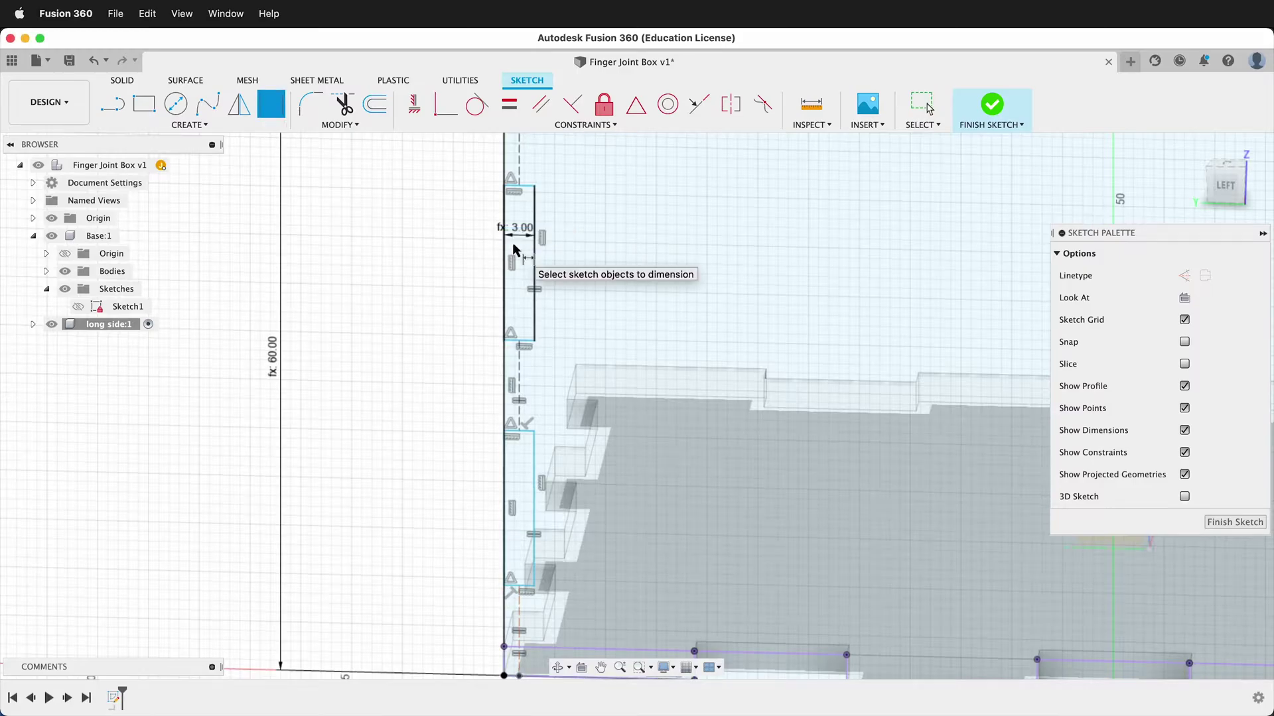
- Constrain the inner vertical lines of the two side notches to be collinear
{"action": "scroll", "coordinate": [507, 251], "scroll_direction": "down", "scroll_amount": 3}
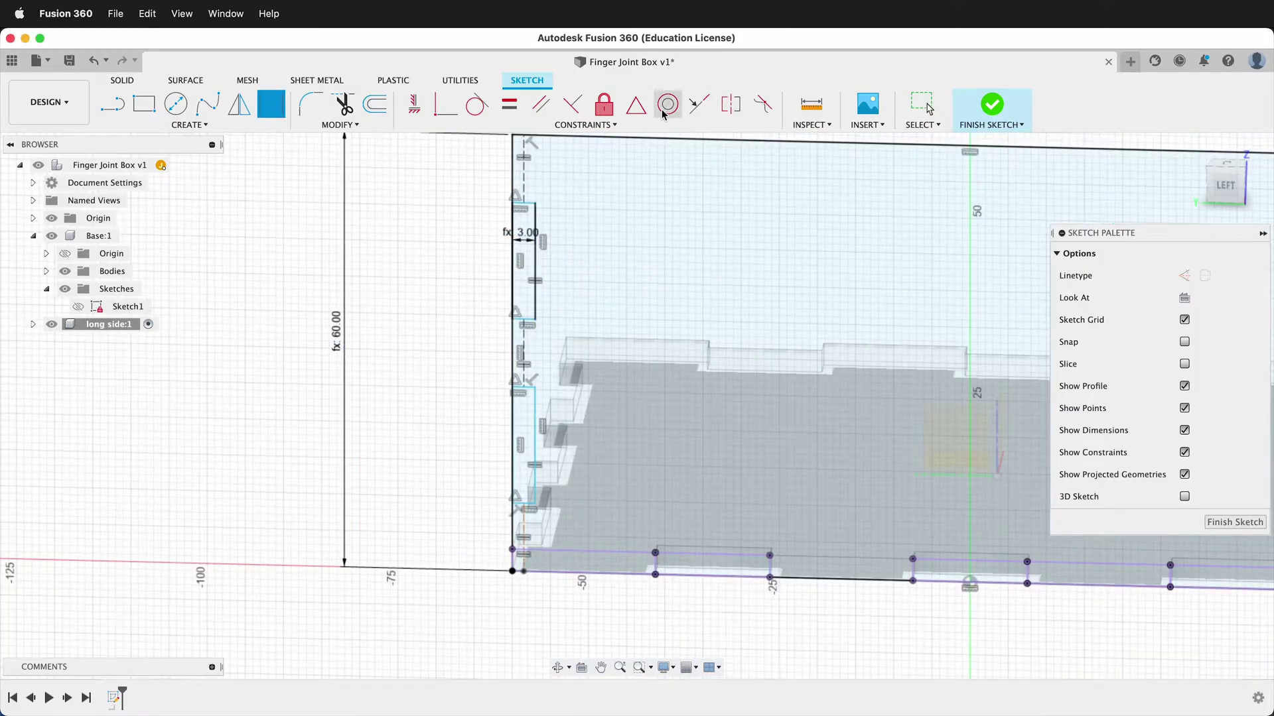
{"action": "left_click", "coordinate": [704, 102]}
{"action": "left_click", "coordinate": [536, 279]}
- Dimension the upper side notch's inner vertical line to 15 mm
{"action": "key", "text": "d"}
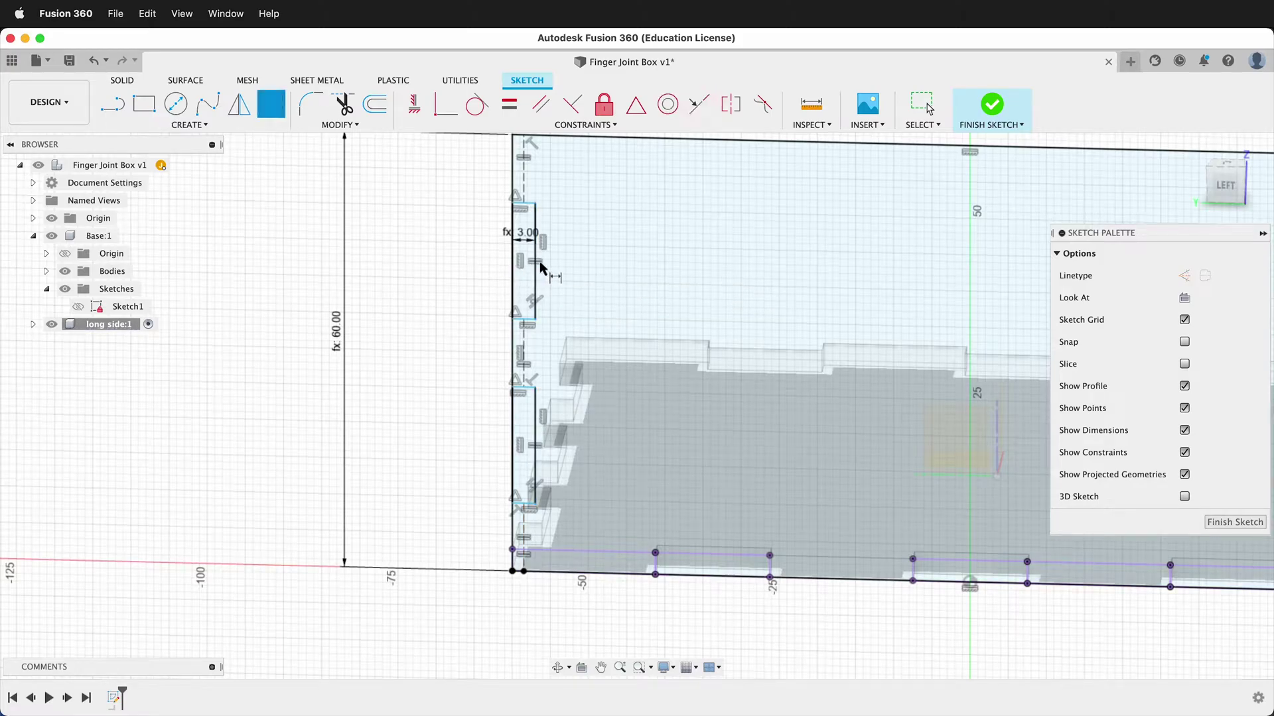
{"action": "left_click", "coordinate": [539, 272]}
{"action": "left_click", "coordinate": [582, 263]}
{"action": "type", "text": "15"}
{"action": "key", "text": "Return"}
- Mirror the lines of both side notches across the central origin plane onto the rectangle's opposite vertical side
{"action": "scroll", "coordinate": [423, 350], "scroll_direction": "down", "scroll_amount": 3}
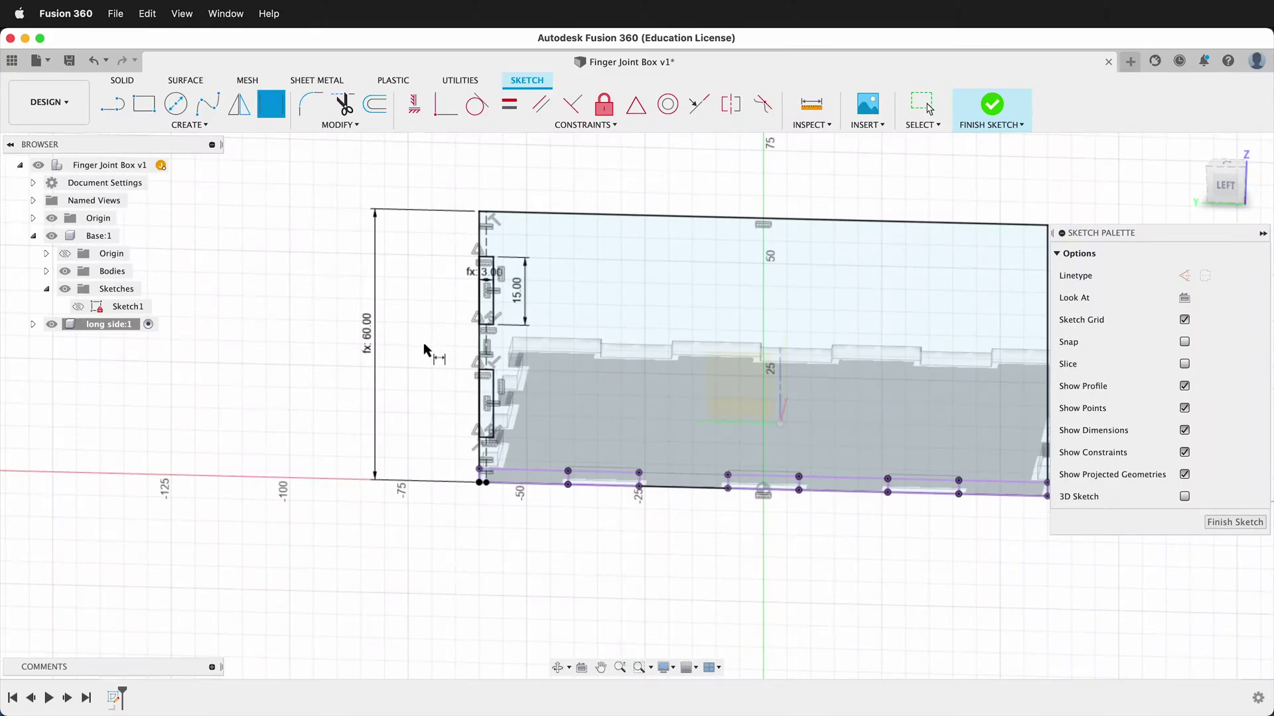
{"action": "scroll", "coordinate": [423, 342], "scroll_direction": "down", "scroll_amount": 2}
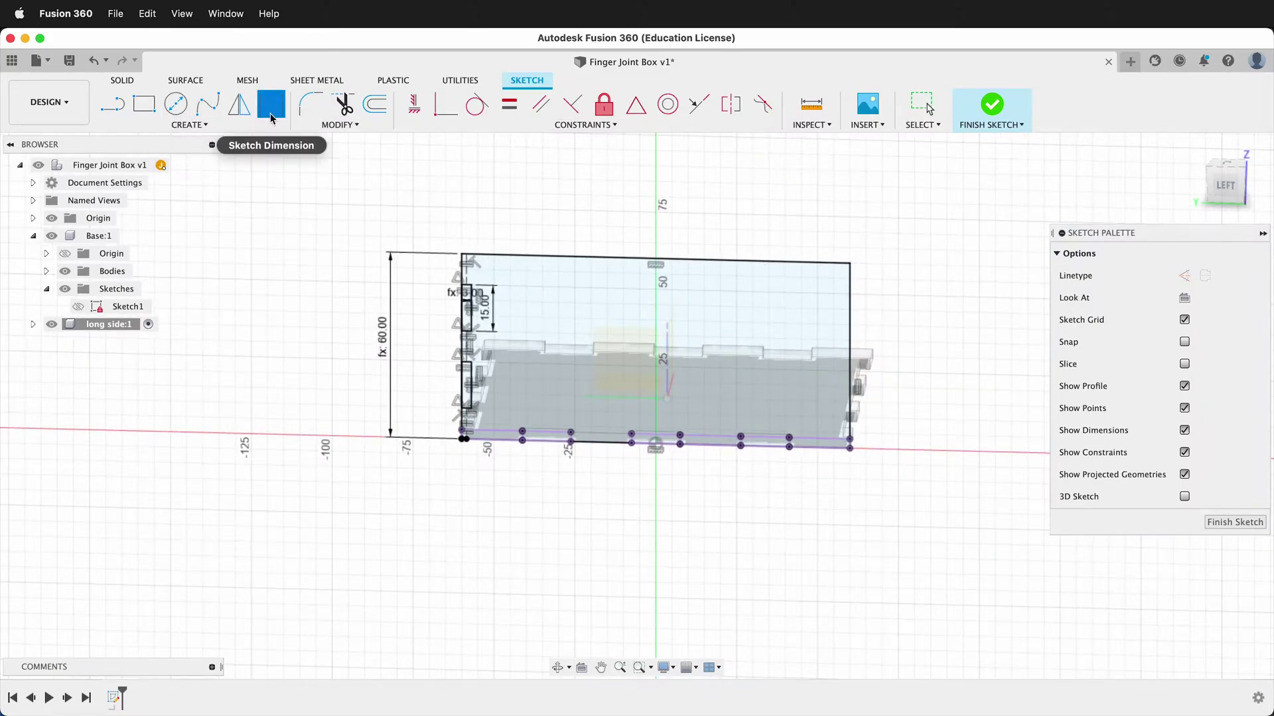
{"action": "left_click", "coordinate": [237, 120]}
{"action": "scroll", "coordinate": [420, 342], "scroll_direction": "up", "scroll_amount": 5}
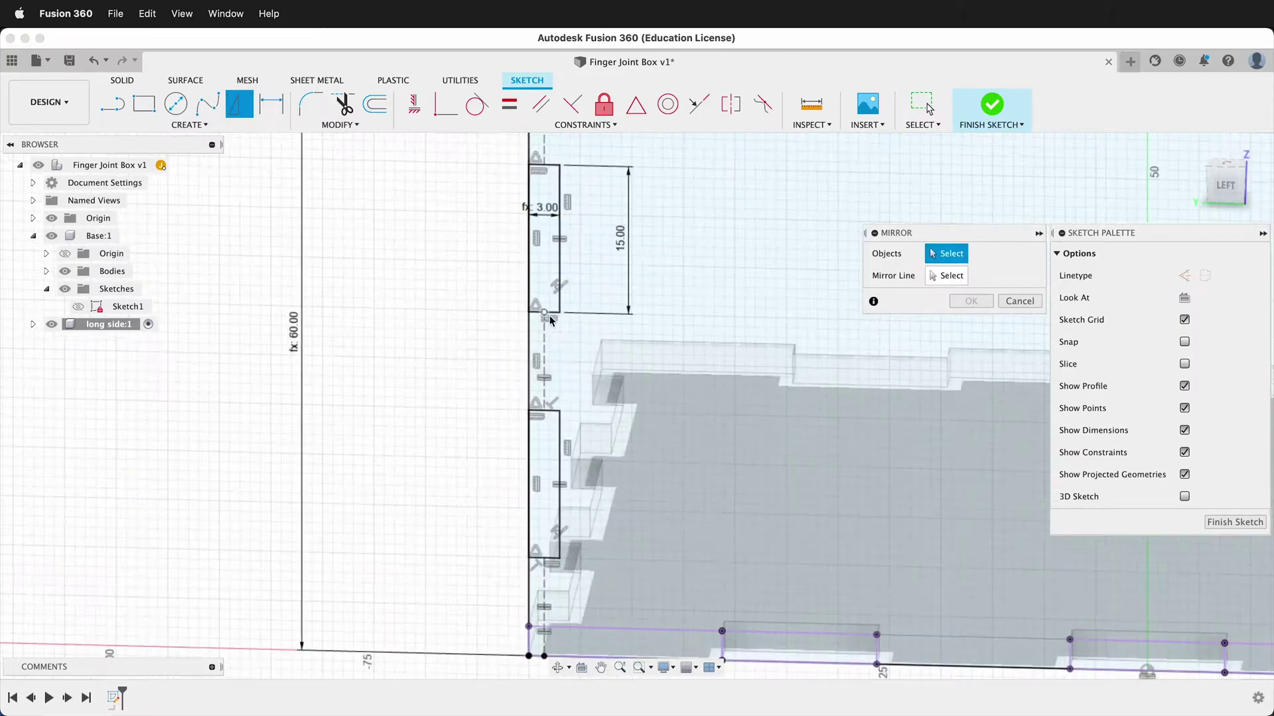
{"action": "left_click", "coordinate": [549, 316]}
{"action": "left_click", "coordinate": [561, 278]}
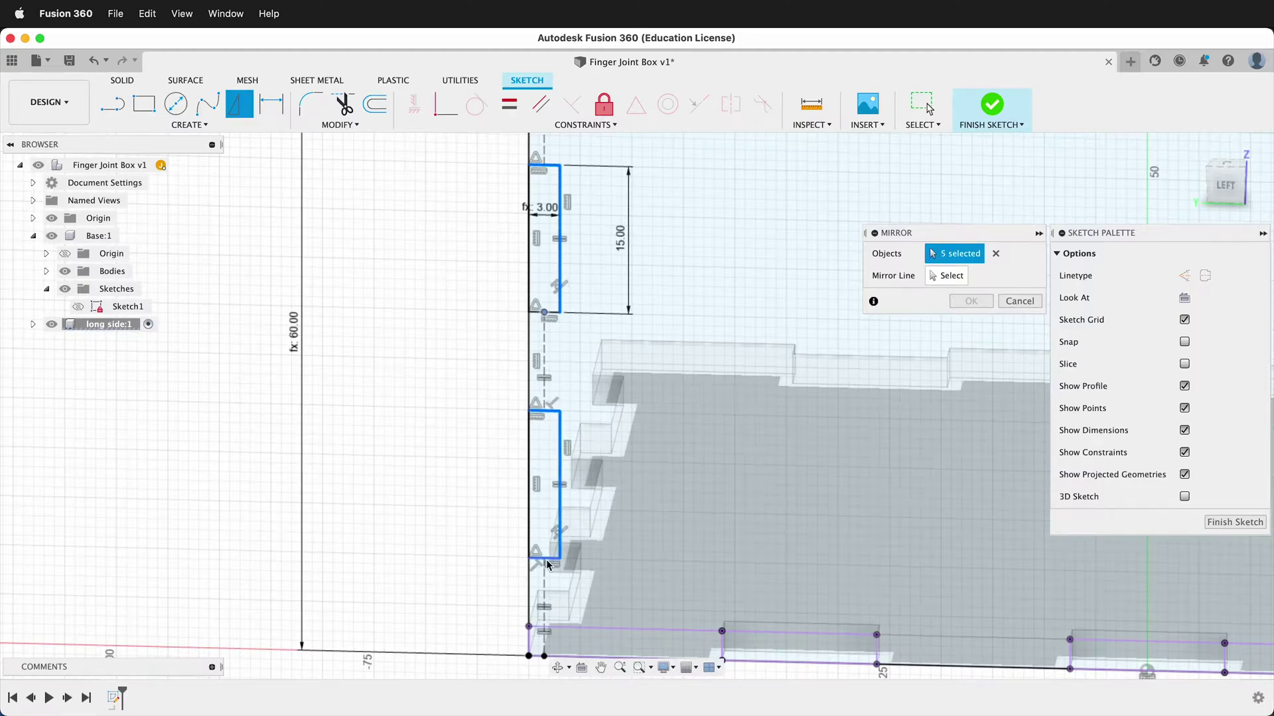
{"action": "left_click", "coordinate": [947, 276]}
{"action": "middle_click_drag", "start_coordinate": [384, 351], "coordinate": [475, 364], "text": "shift"}
{"action": "scroll", "coordinate": [475, 365], "scroll_direction": "down", "scroll_amount": 3}
{"action": "scroll", "coordinate": [415, 198], "scroll_direction": "up", "scroll_amount": 6}
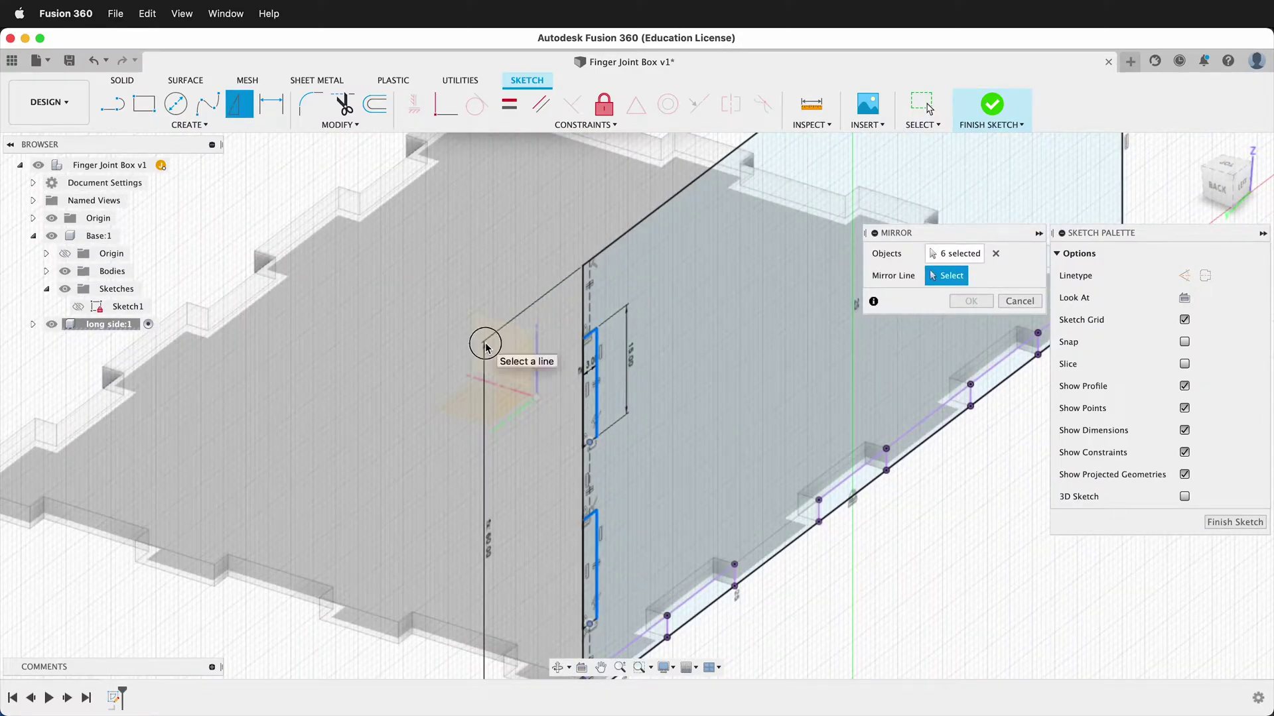
{"action": "left_click", "coordinate": [485, 345]}
{"action": "scroll", "coordinate": [485, 346], "scroll_direction": "down", "scroll_amount": 3}
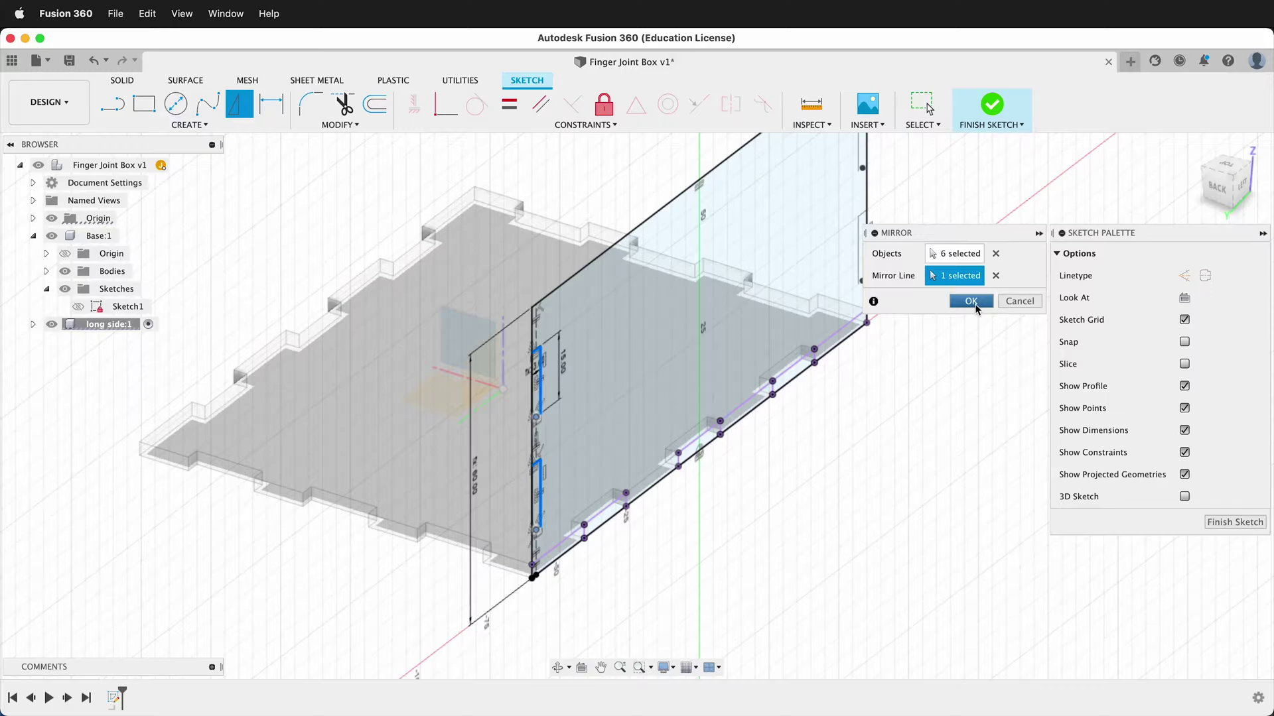
{"action": "left_click", "coordinate": [970, 301]}
{"action": "middle_click_drag", "start_coordinate": [743, 436], "coordinate": [662, 383], "text": "shift"}
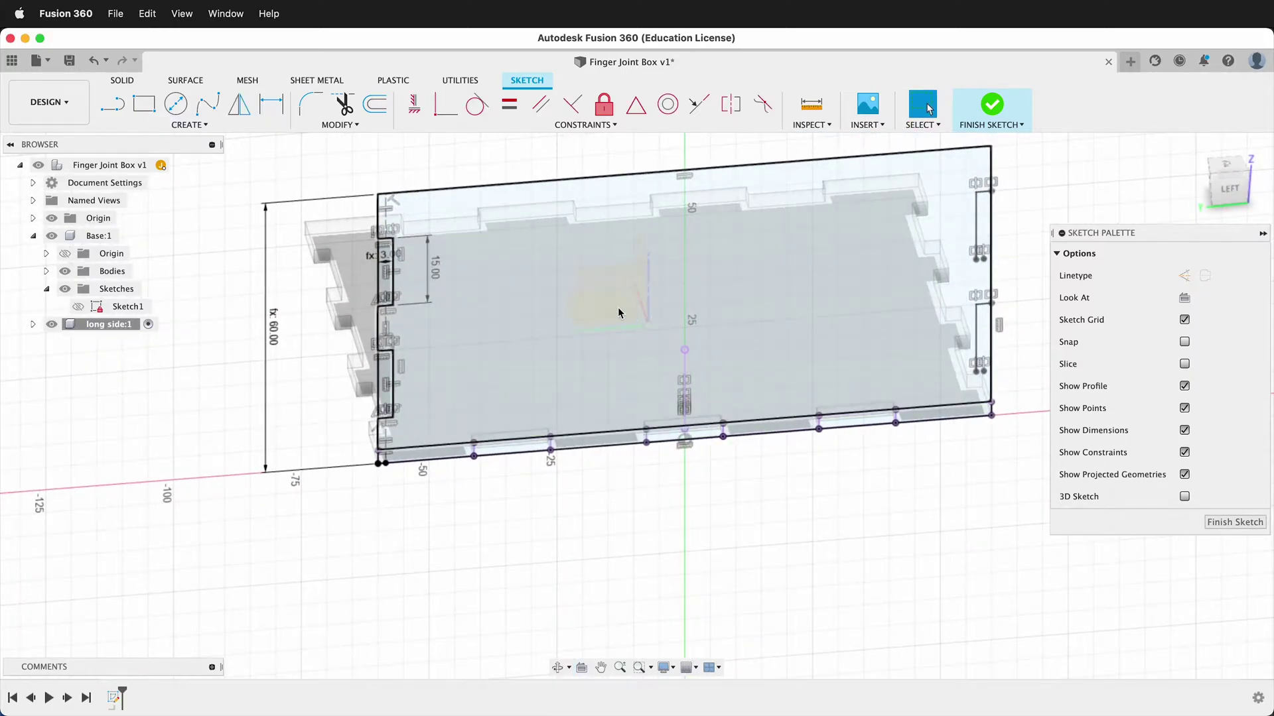
- Finish the sketch and extrude the long side profile with its three bottom finger profiles inward by the ply thickness parameter
{"action": "left_click", "coordinate": [1238, 520]}
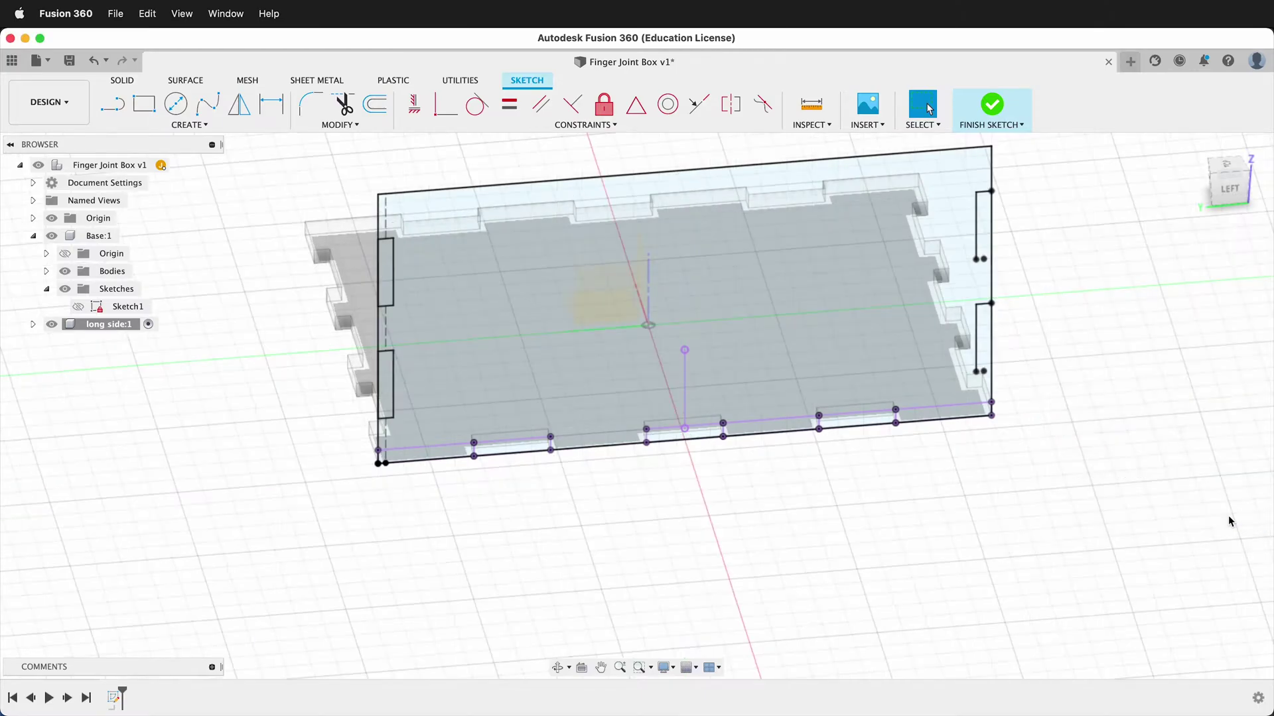
{"action": "left_click", "coordinate": [143, 105]}
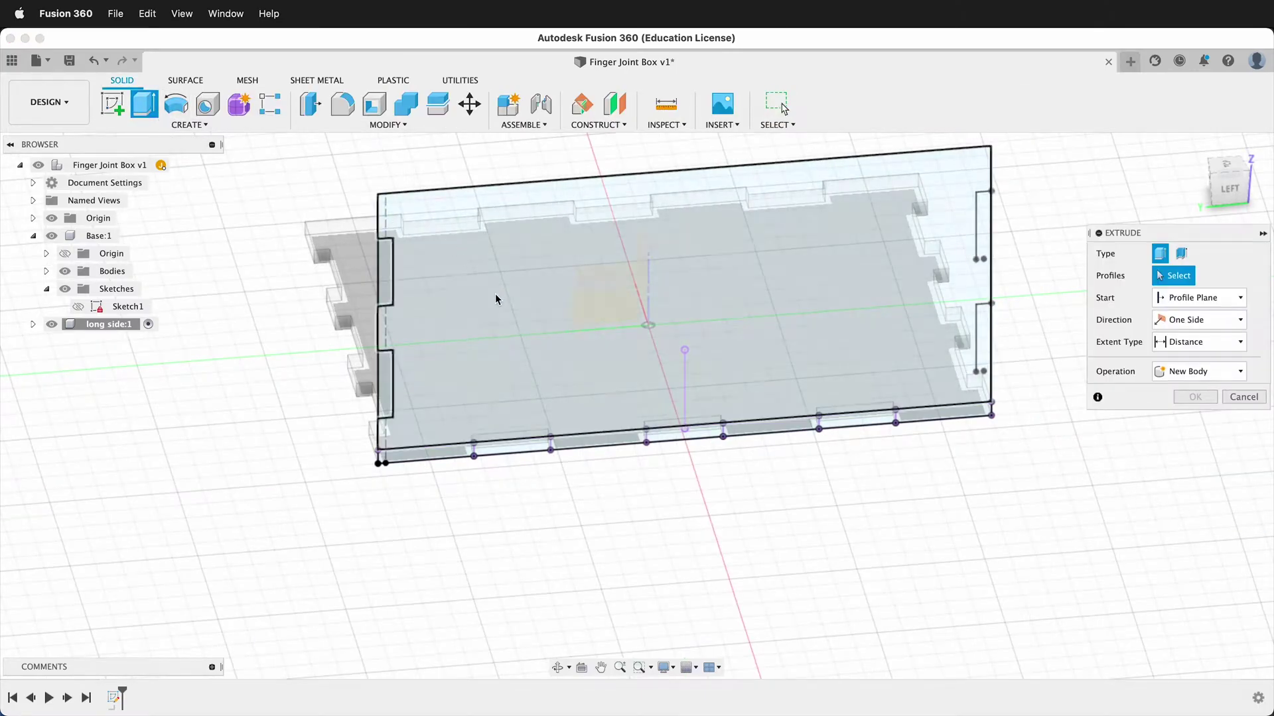
{"action": "left_click", "coordinate": [497, 297]}
{"action": "scroll", "coordinate": [867, 418], "scroll_direction": "up", "scroll_amount": 3}
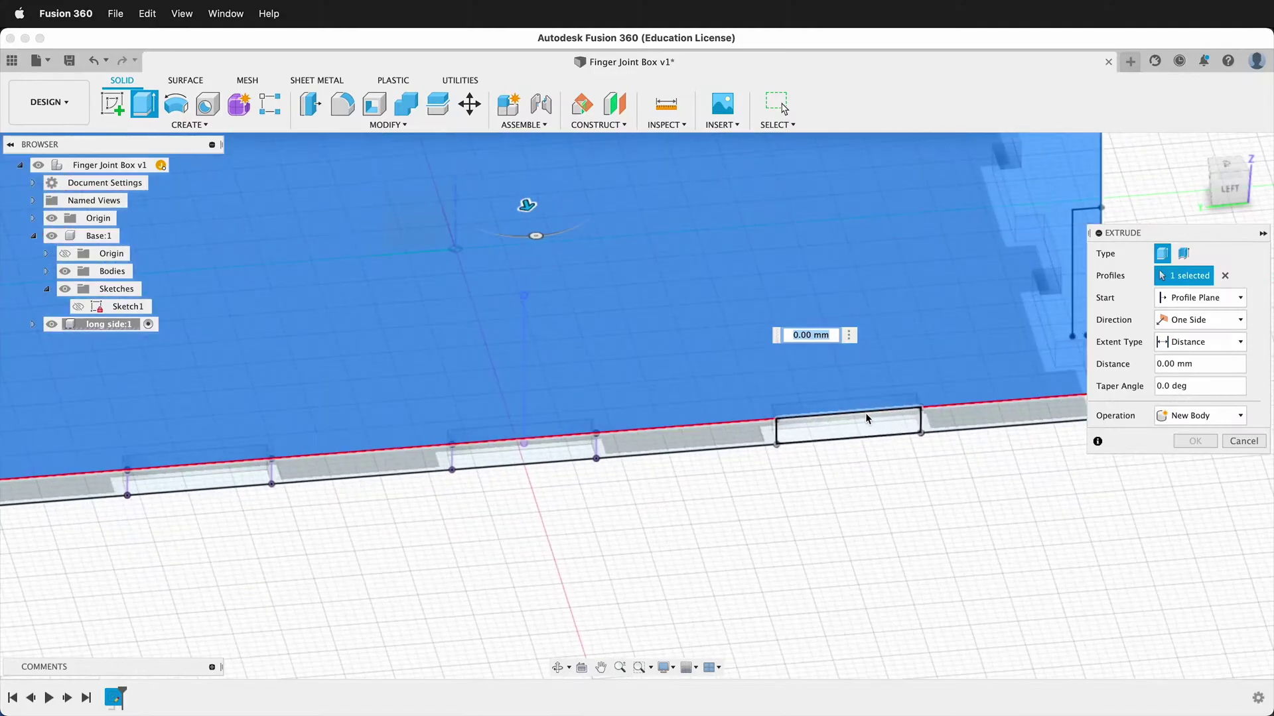
{"action": "left_click", "coordinate": [856, 432]}
{"action": "left_click", "coordinate": [524, 453]}
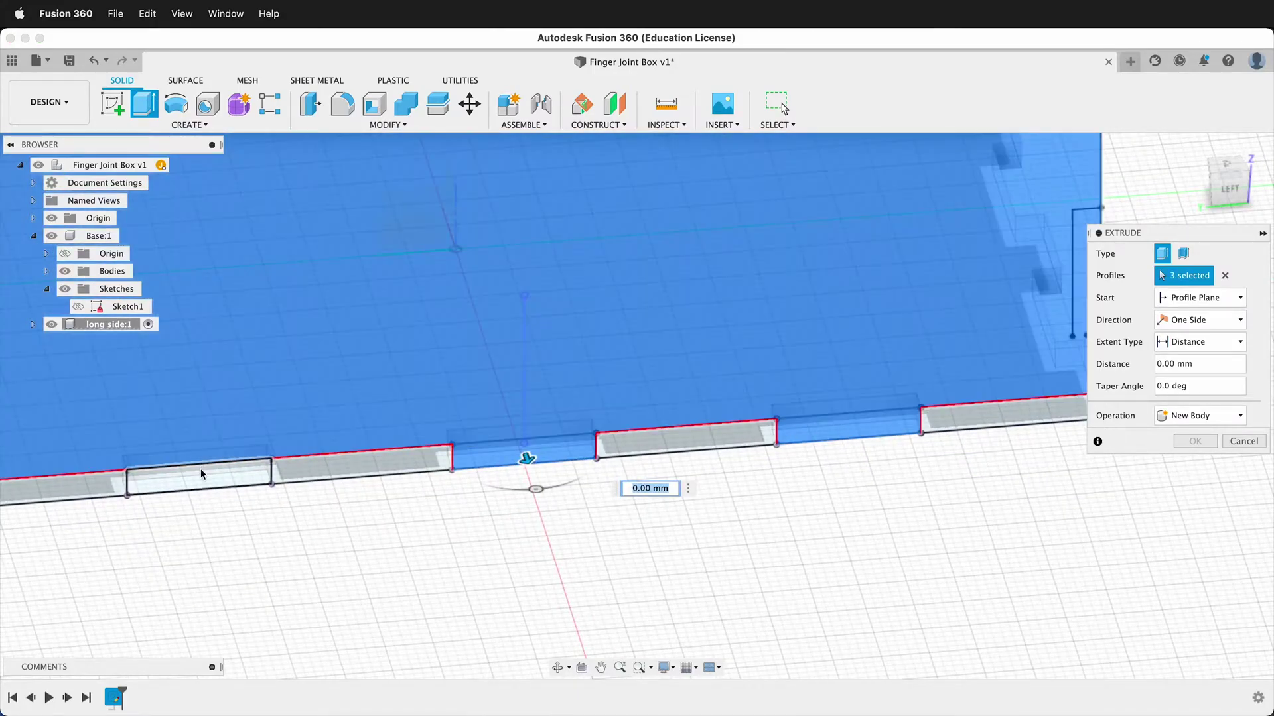
{"action": "left_click", "coordinate": [200, 472]}
{"action": "scroll", "coordinate": [230, 432], "scroll_direction": "down", "scroll_amount": 5}
{"action": "middle_click_drag", "start_coordinate": [614, 425], "coordinate": [729, 398], "text": "shift"}
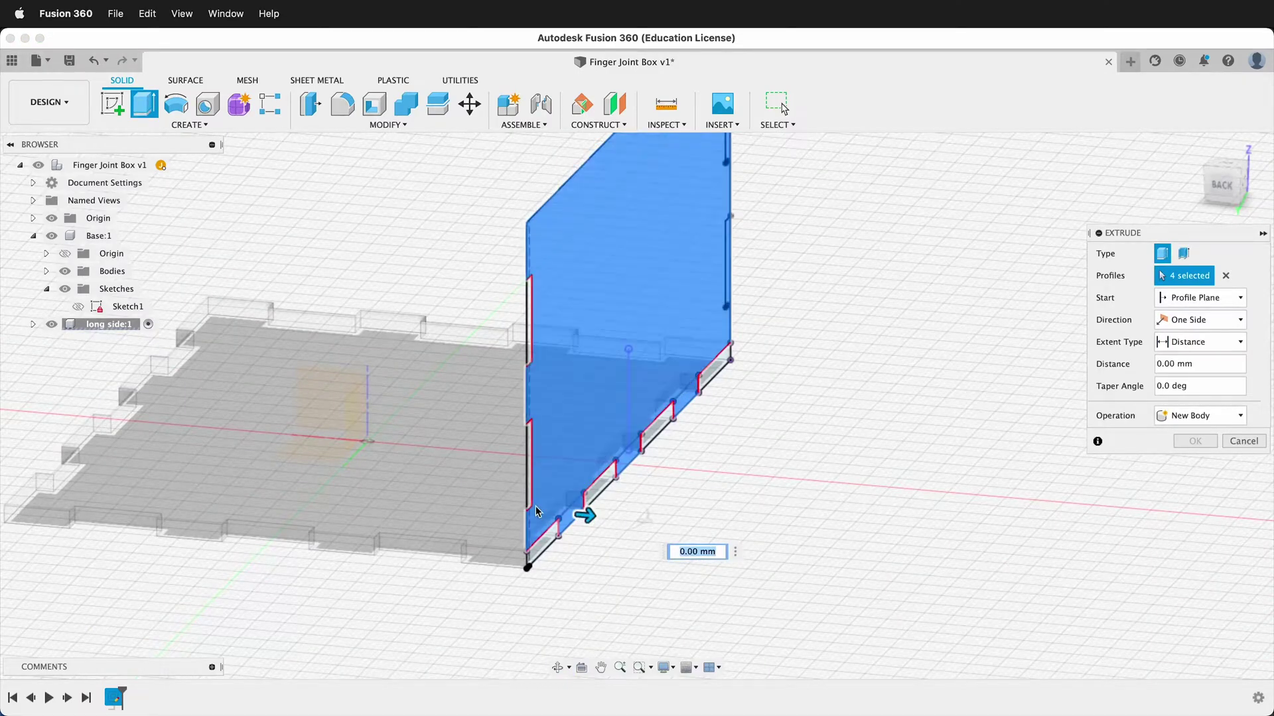
{"action": "type", "text": "-ply"}
{"action": "left_click", "coordinate": [1179, 441]}
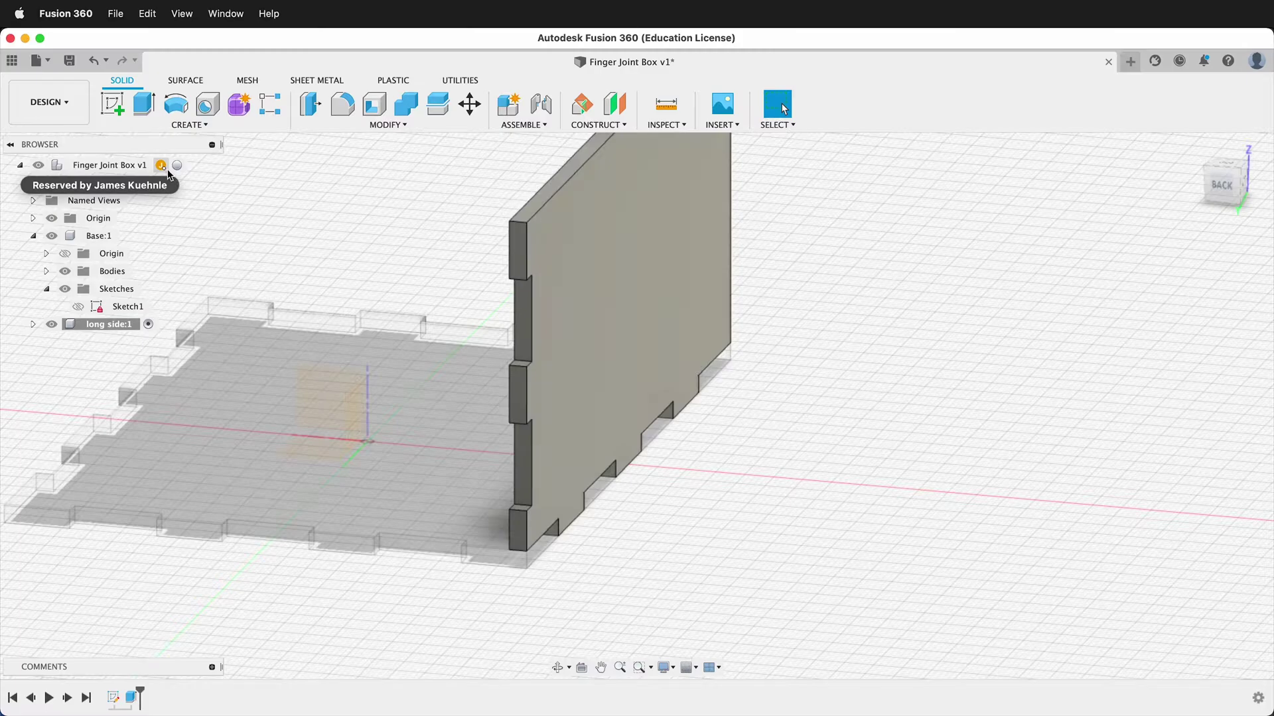
- Activate the top-level component and mirror the long side component across the central origin plane parallel to it
{"action": "left_click", "coordinate": [175, 165]}
{"action": "left_click", "coordinate": [369, 180]}
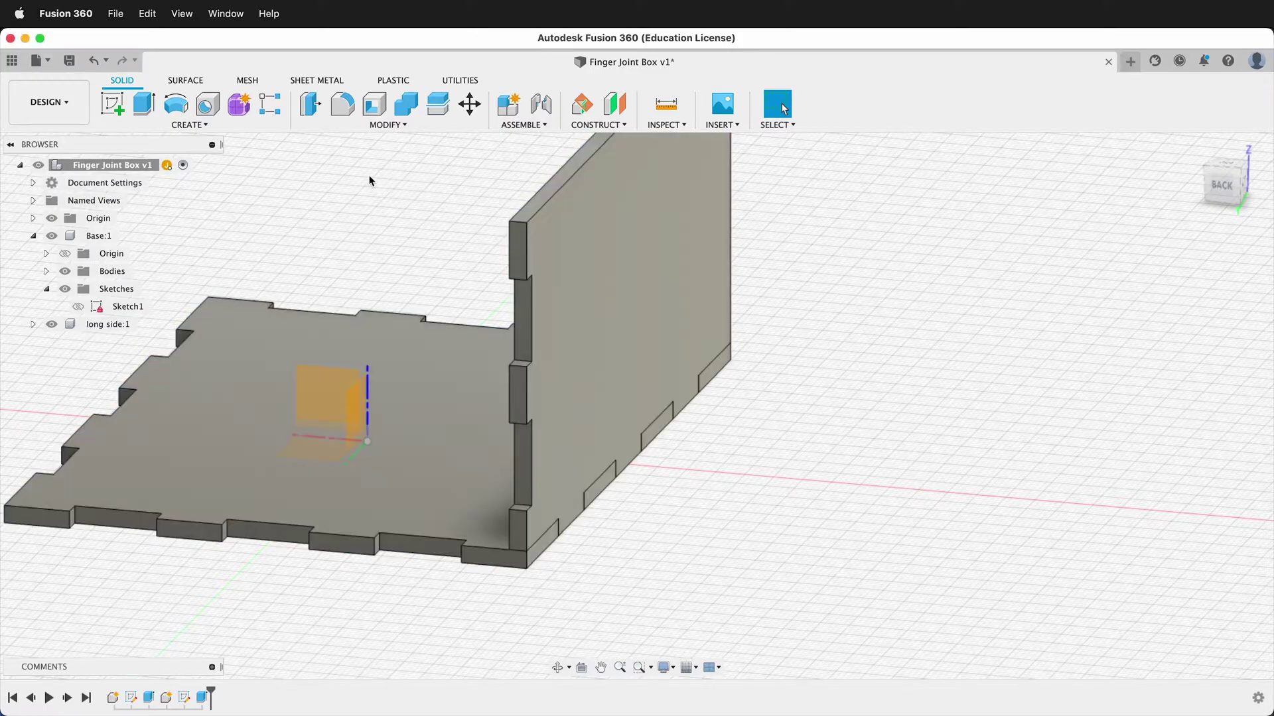
{"action": "left_click", "coordinate": [222, 125]}
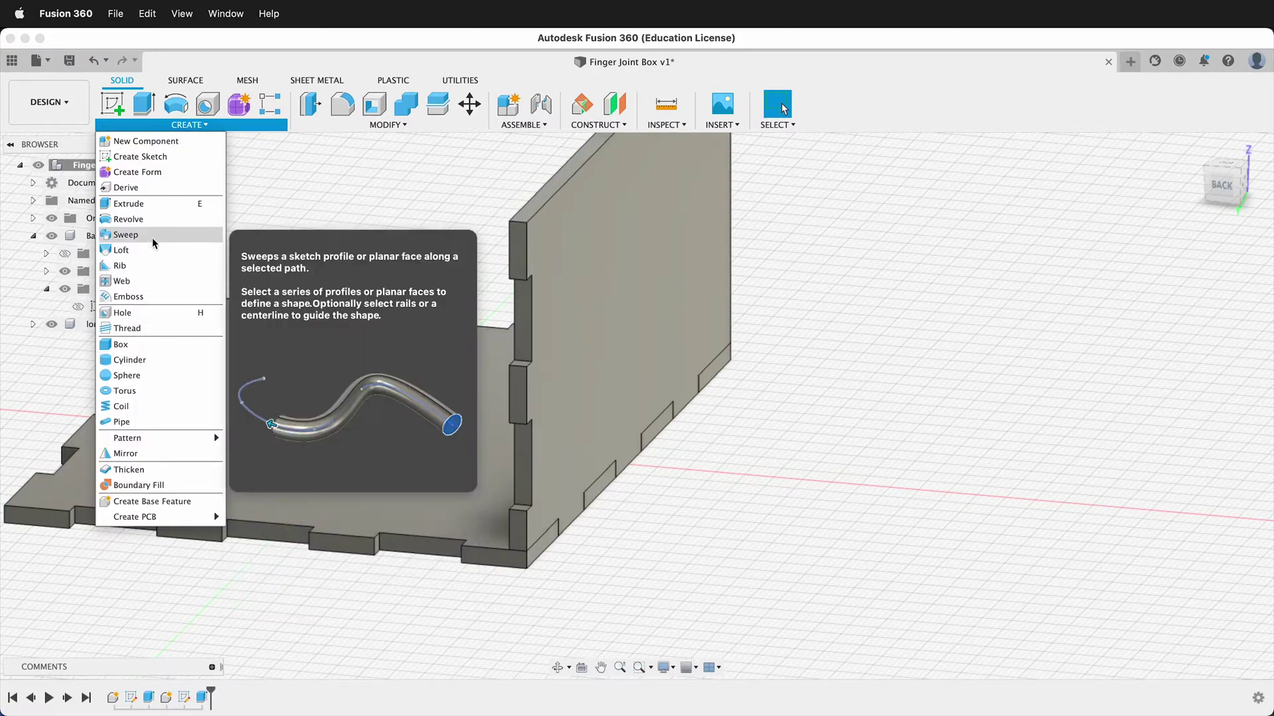
{"action": "left_click", "coordinate": [136, 458]}
{"action": "left_click", "coordinate": [1240, 255]}
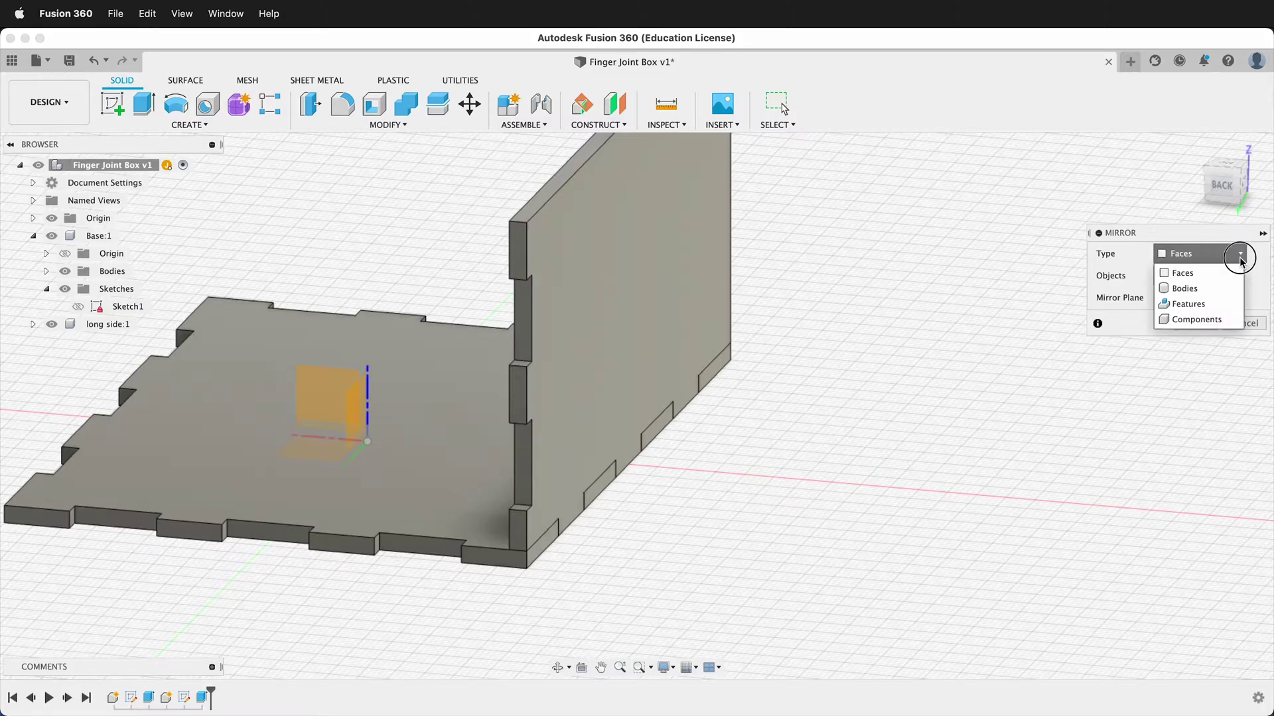
{"action": "left_click", "coordinate": [1197, 321]}
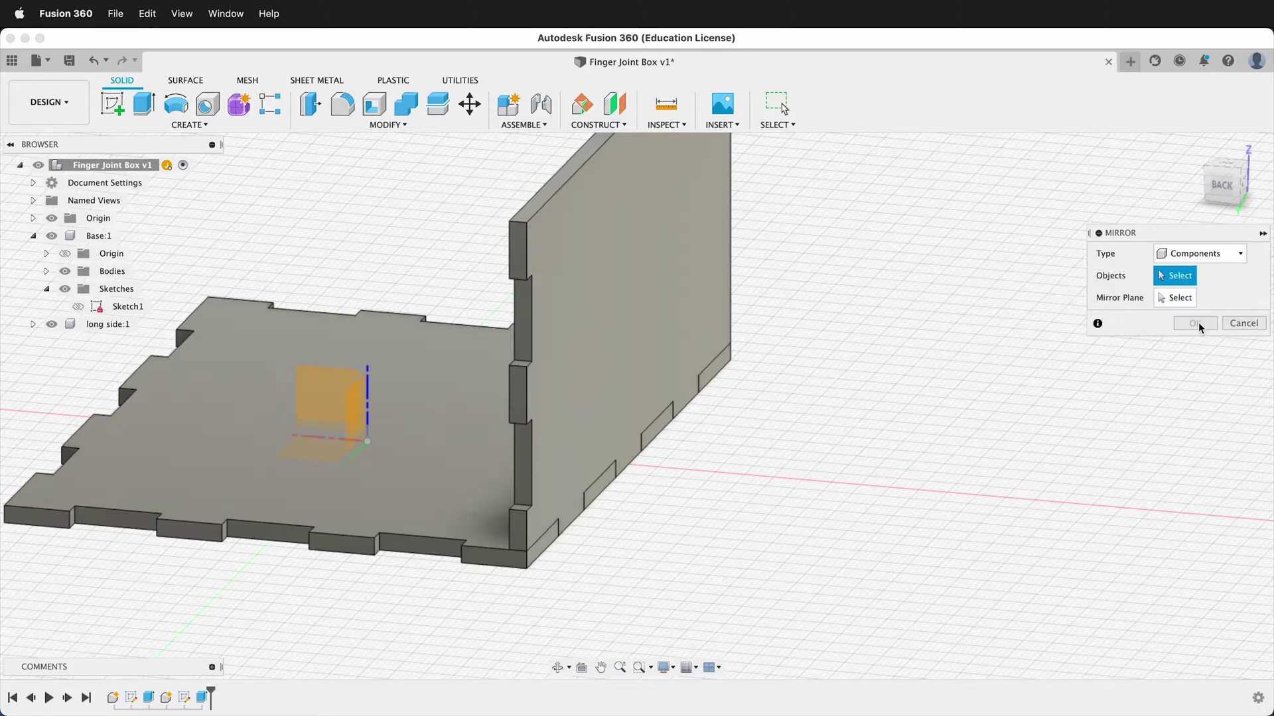
{"action": "left_click", "coordinate": [615, 300]}
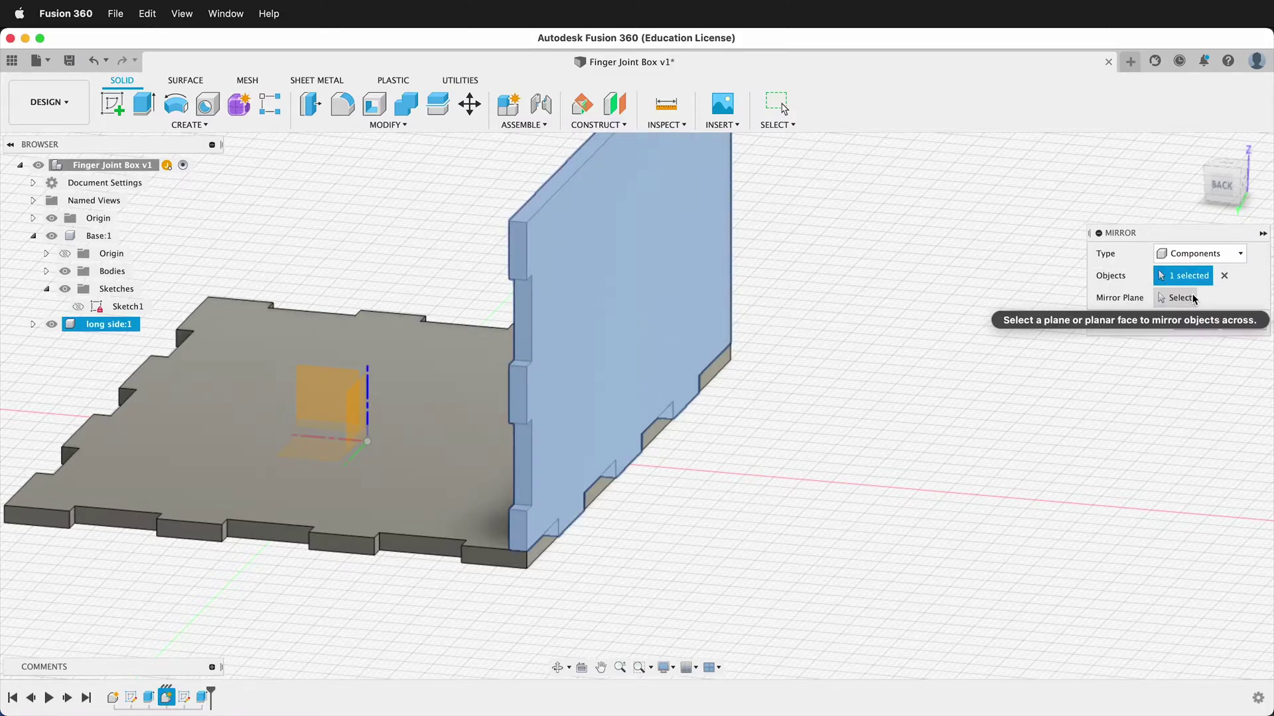
{"action": "left_click", "coordinate": [352, 425]}
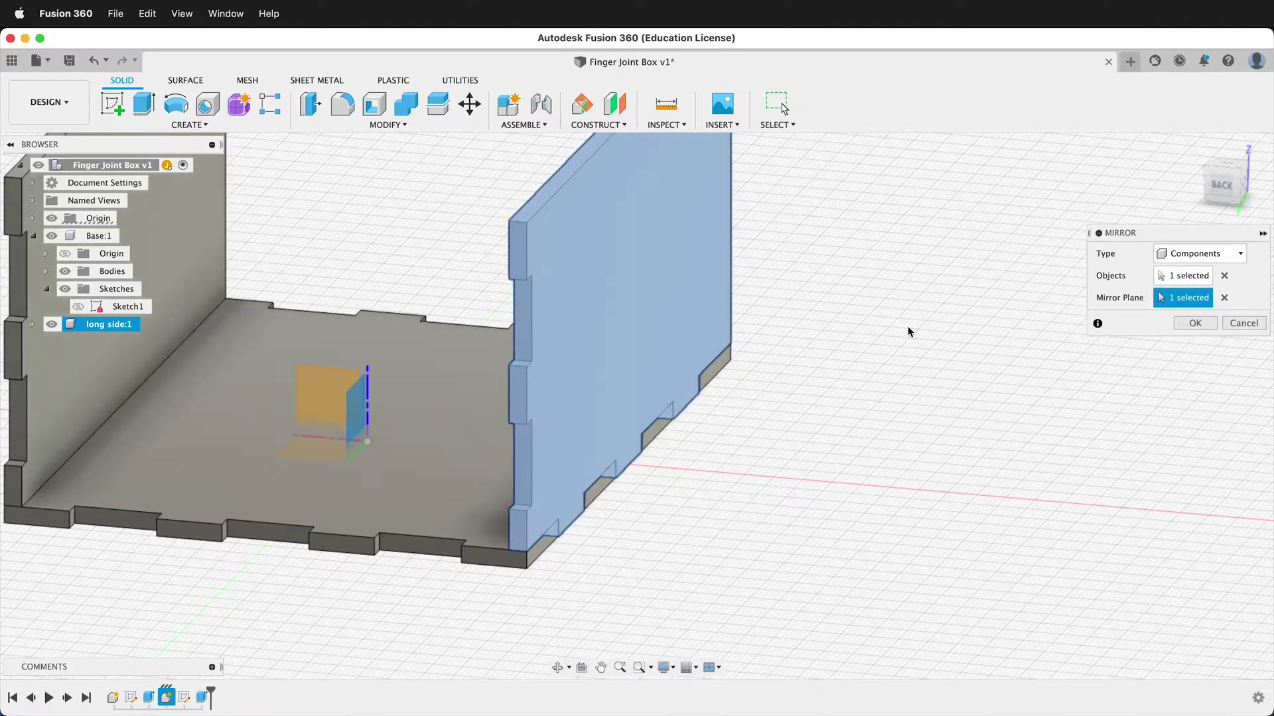
{"action": "left_click", "coordinate": [1198, 324]}
- Create a new internal standard component named "short side" and keep it activated
{"action": "scroll", "coordinate": [885, 317], "scroll_direction": "down", "scroll_amount": 3}
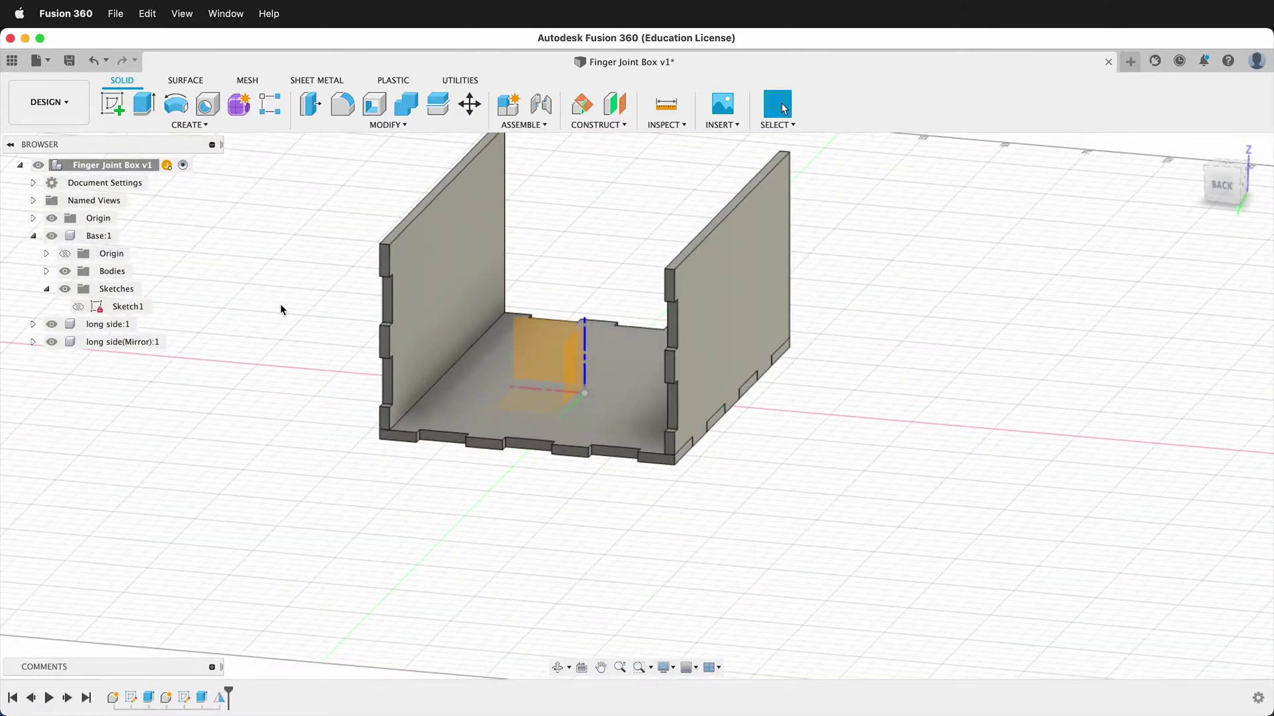
{"action": "scroll", "coordinate": [282, 310], "scroll_direction": "up", "scroll_amount": 2}
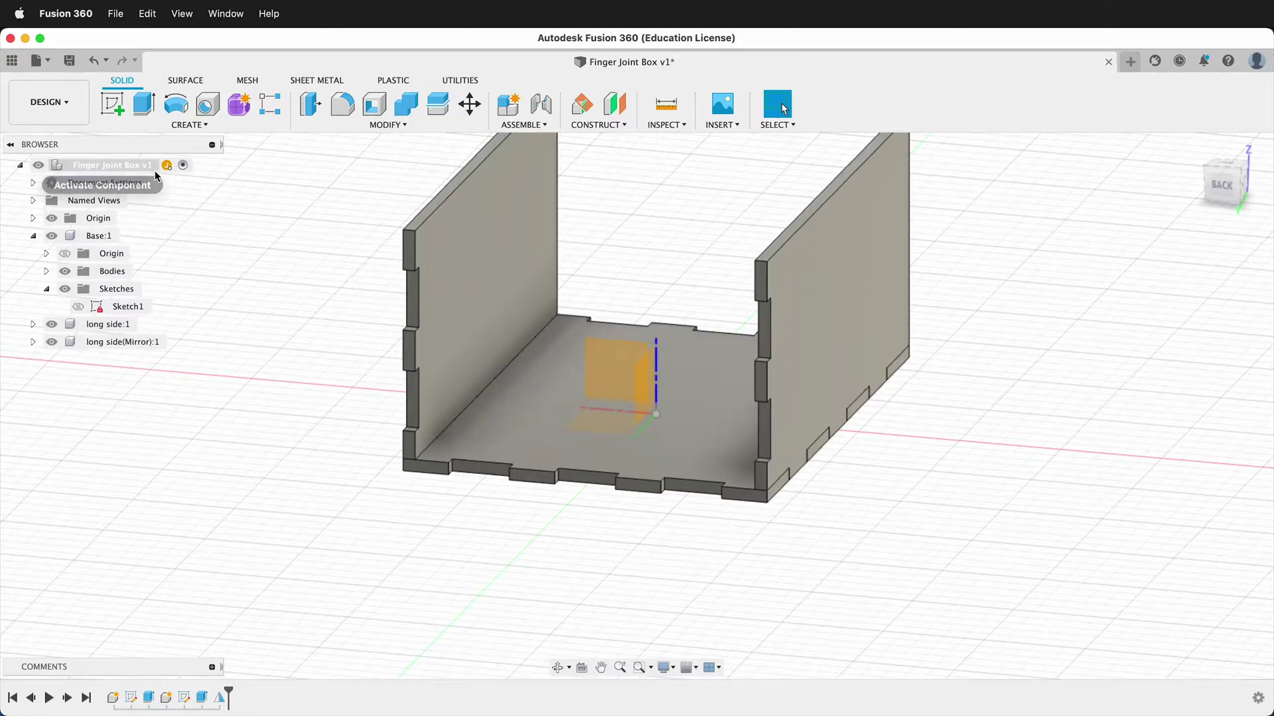
{"action": "left_click", "coordinate": [189, 125]}
{"action": "left_click", "coordinate": [181, 142]}
{"action": "left_click", "coordinate": [1196, 319]}
{"action": "type", "text": "short side"}
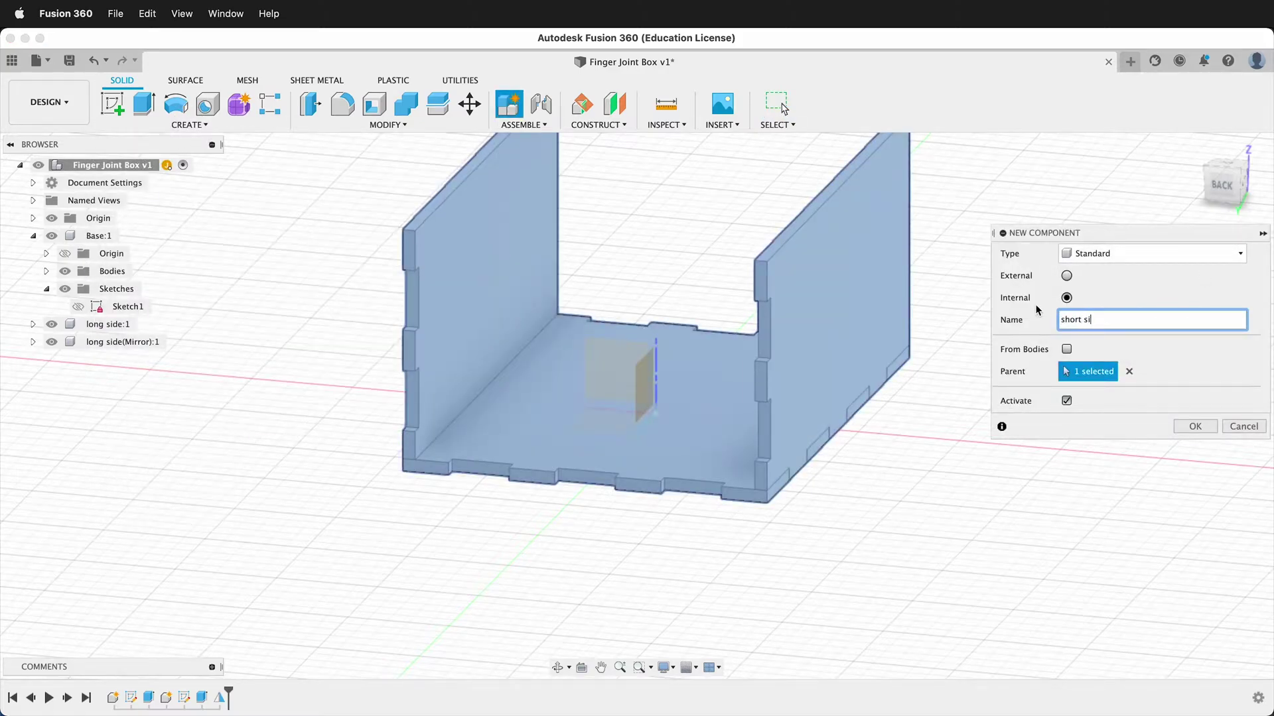
{"action": "key", "text": "Return"}
- Start a sketch on the end face of the upper finger of a long side panel
{"action": "left_click", "coordinate": [112, 103]}
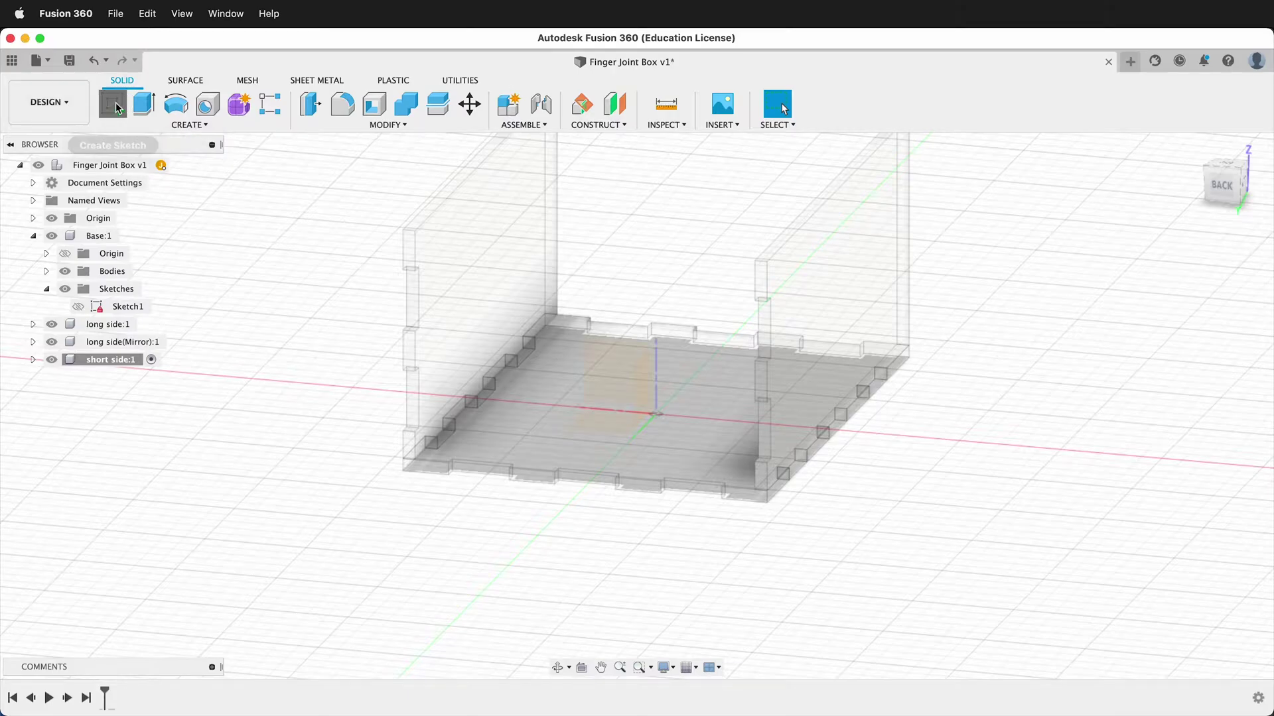
{"action": "scroll", "coordinate": [411, 255], "scroll_direction": "up", "scroll_amount": 5}
{"action": "left_click", "coordinate": [409, 253]}
{"action": "scroll", "coordinate": [633, 351], "scroll_direction": "up", "scroll_amount": 3}
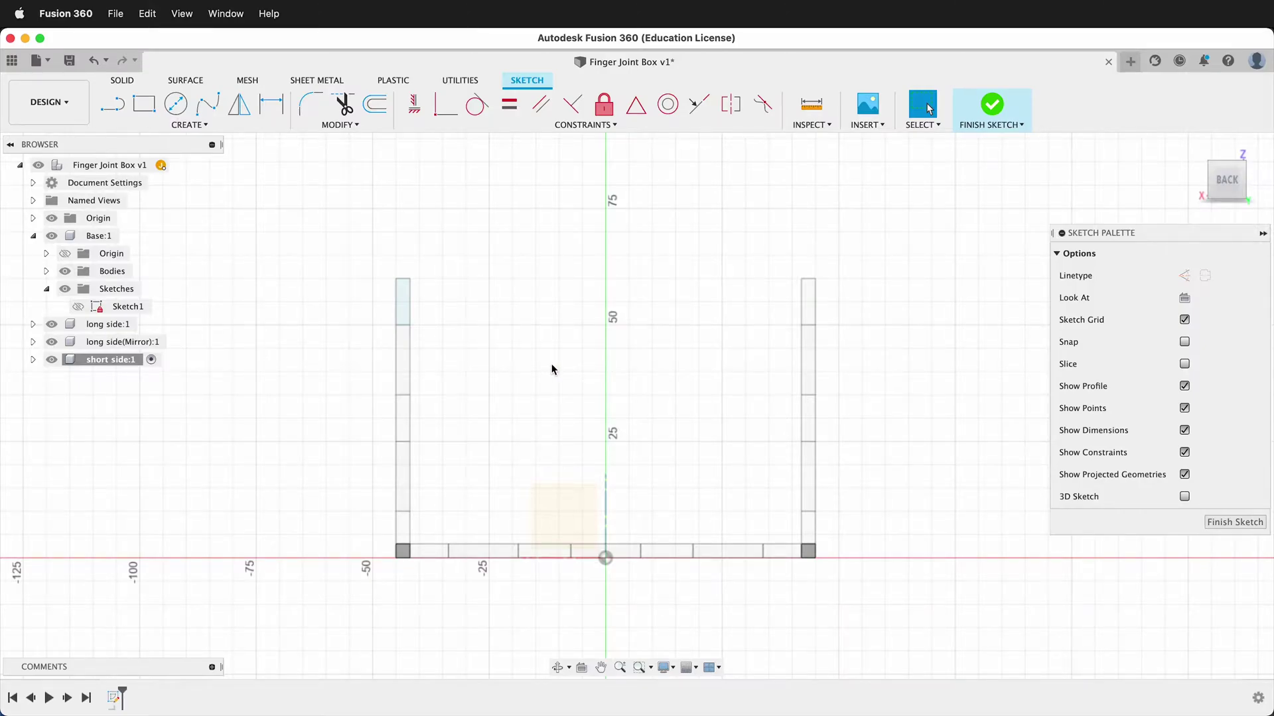
- Project the upper finger end face of one long side and the lowest finger end face of the other into the sketch
{"action": "key", "text": "p"}
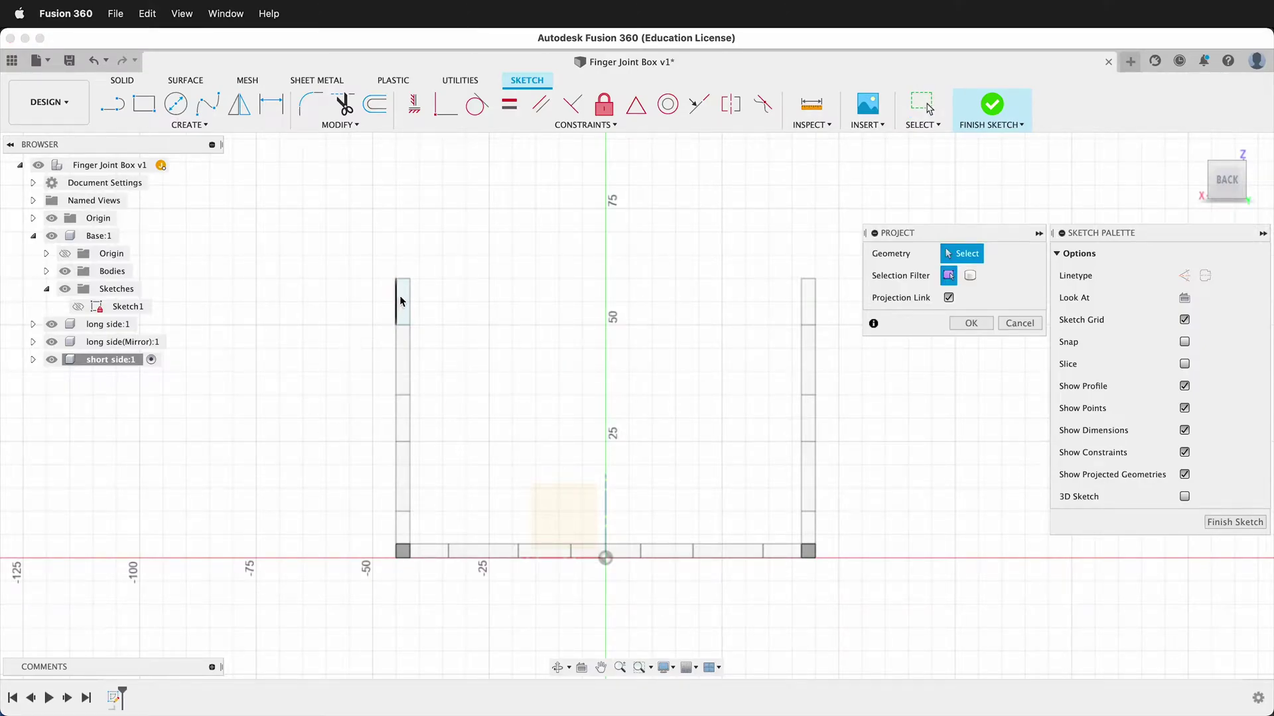
{"action": "left_click", "coordinate": [401, 298]}
{"action": "left_click", "coordinate": [808, 527]}
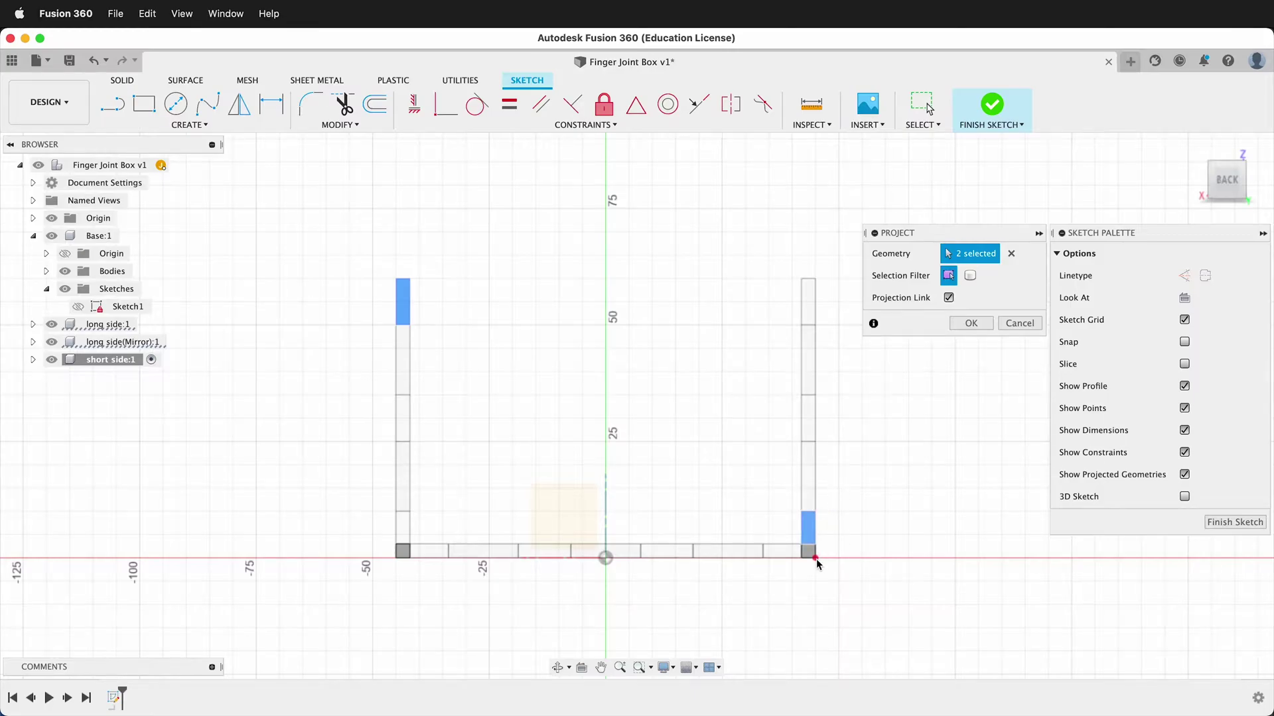
{"action": "left_click", "coordinate": [967, 324]}
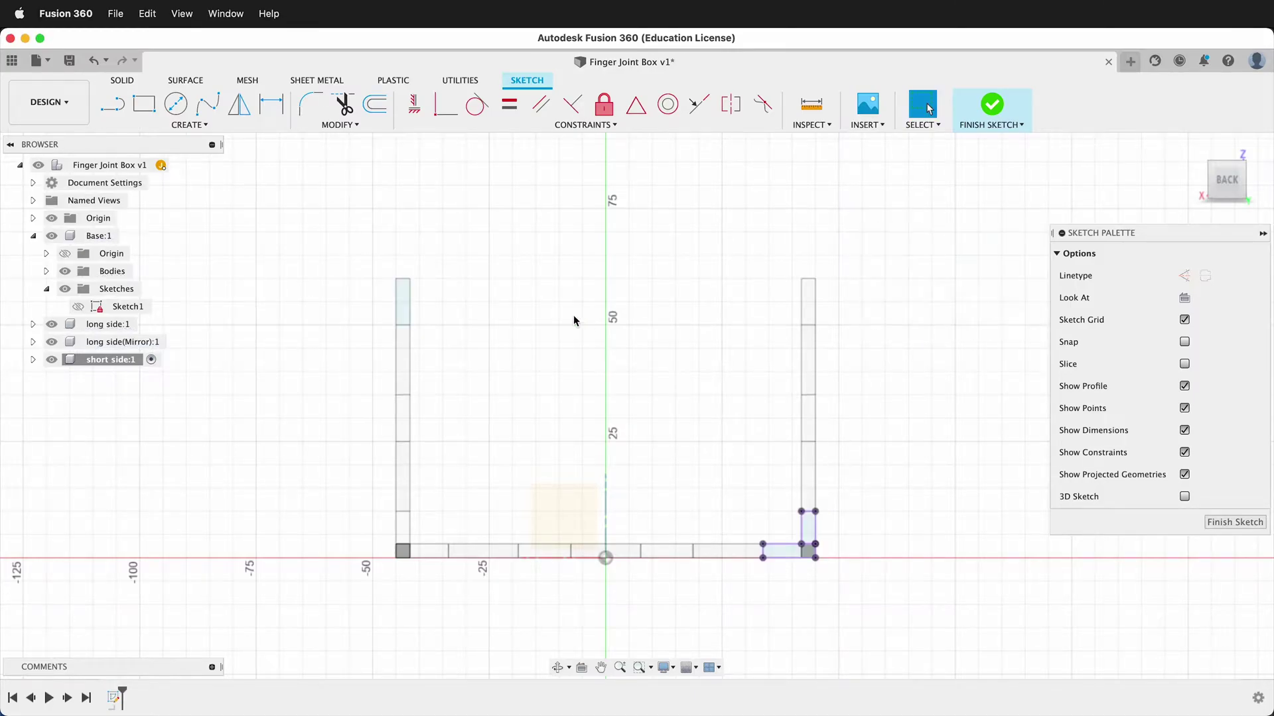
- Draw a rectangle from the upper outer corner of one long side to the opposite lower outer corner, and finish the sketch
{"action": "key", "text": "r"}
{"action": "left_click", "coordinate": [396, 279]}
{"action": "left_click", "coordinate": [816, 558]}
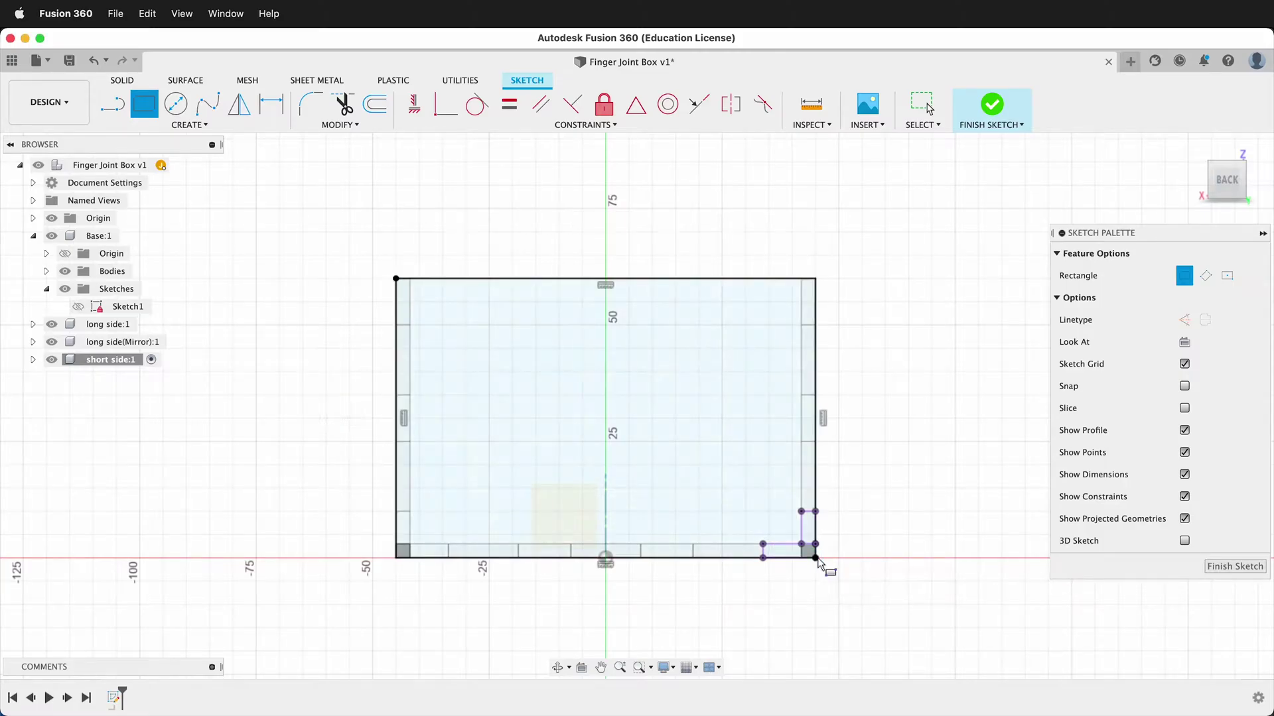
{"action": "left_click", "coordinate": [1234, 567]}
- Extrude all four short side profiles inward as a new body, with the distance set to -ply
{"action": "key", "text": "e"}
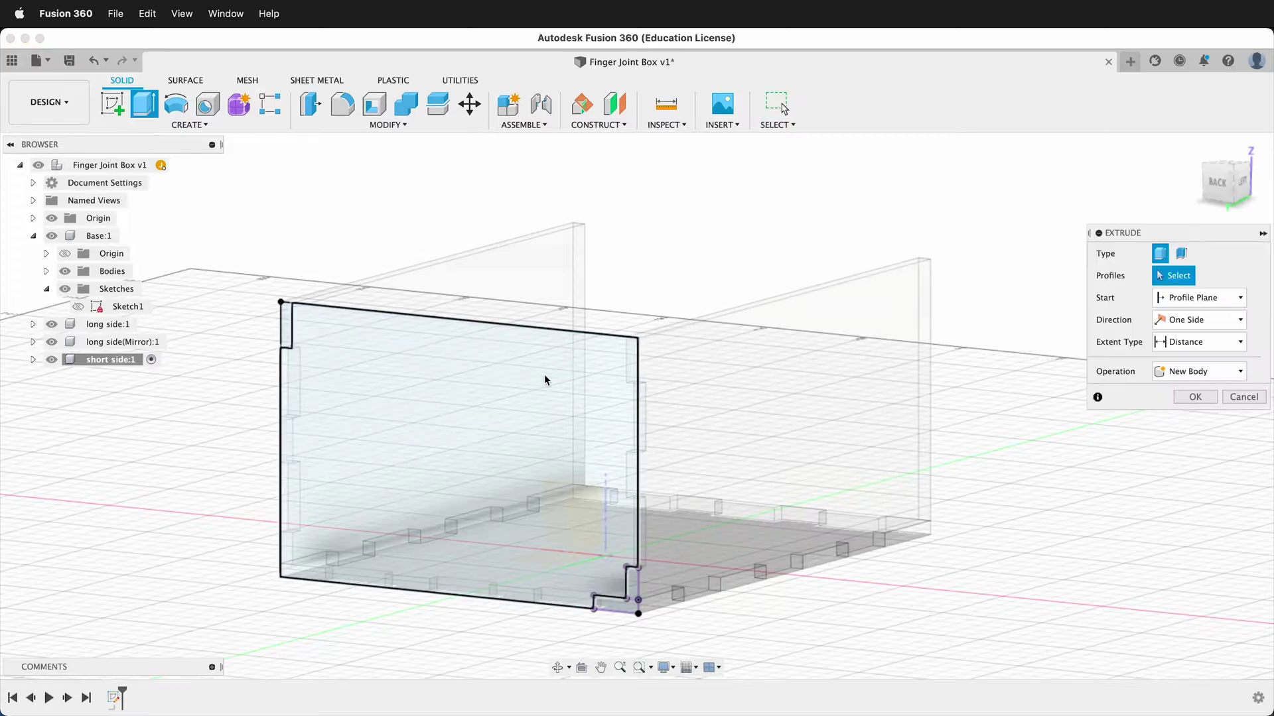
{"action": "left_click", "coordinate": [446, 417]}
{"action": "left_click", "coordinate": [284, 326]}
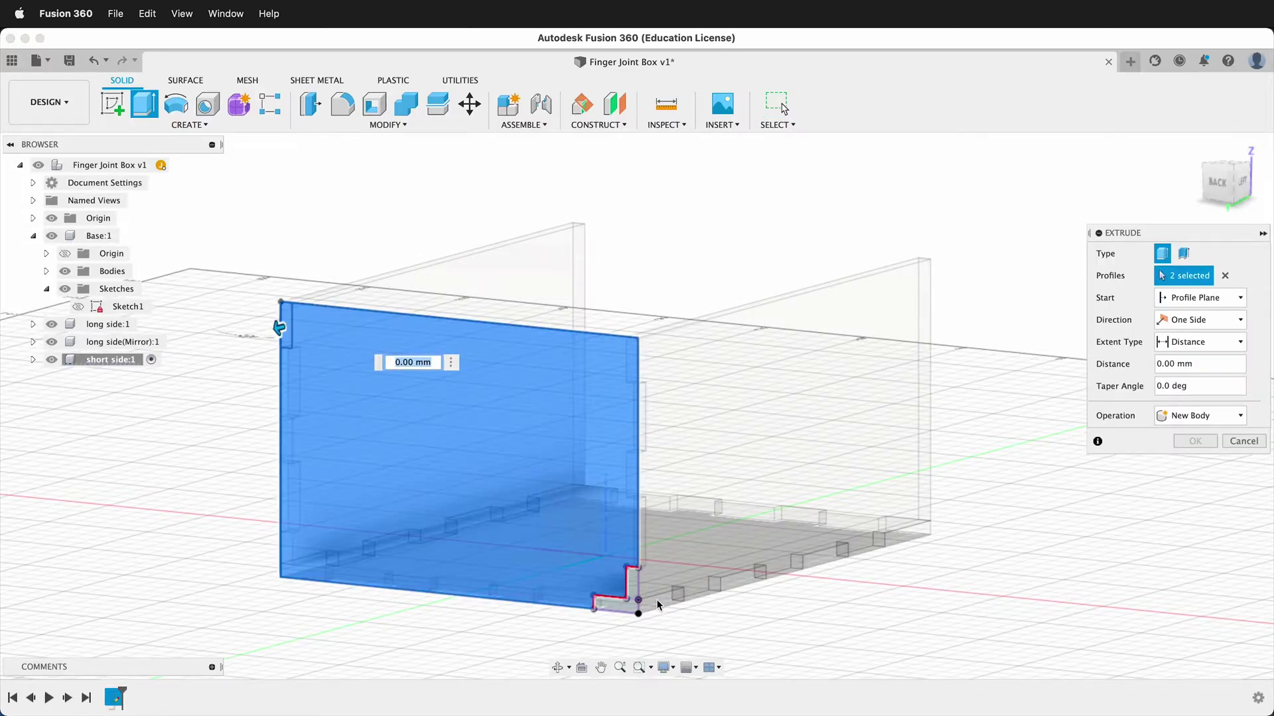
{"action": "left_click", "coordinate": [615, 603]}
{"action": "left_click", "coordinate": [630, 583]}
{"action": "middle_click_drag", "start_coordinate": [585, 554], "coordinate": [540, 559], "text": "shift"}
{"action": "type", "text": "-ply"}
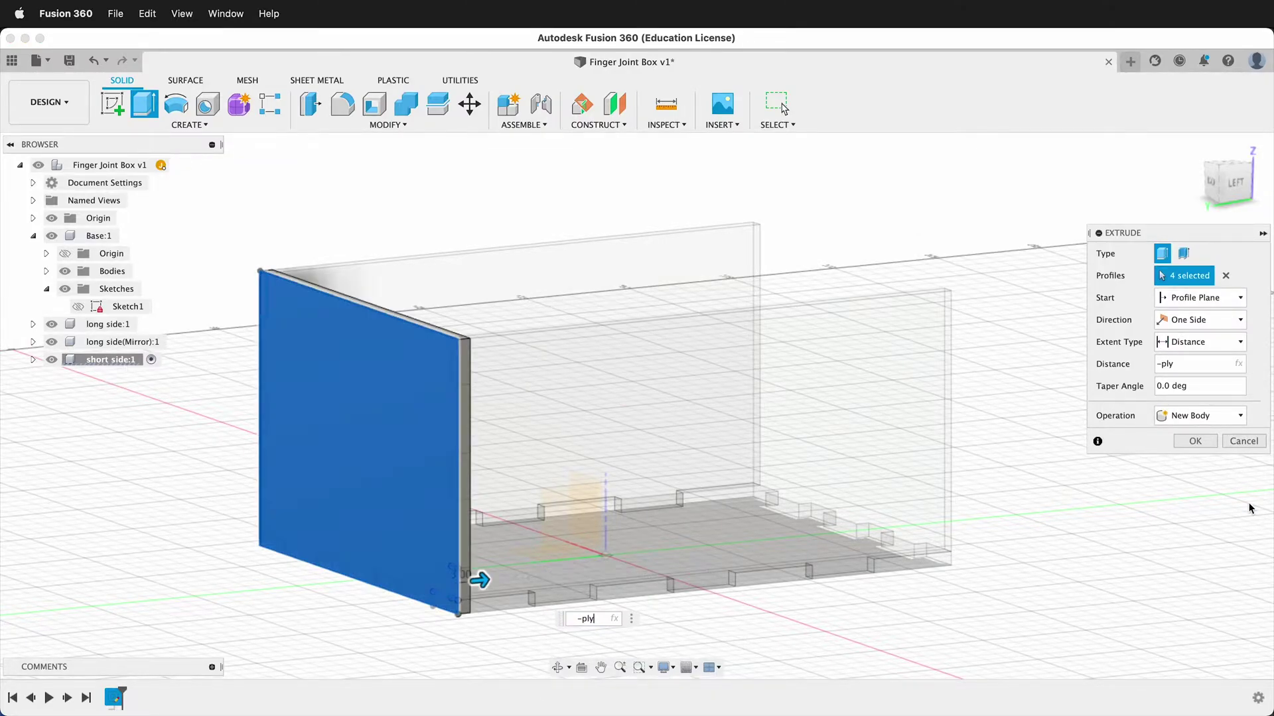
{"action": "left_click", "coordinate": [1179, 441]}
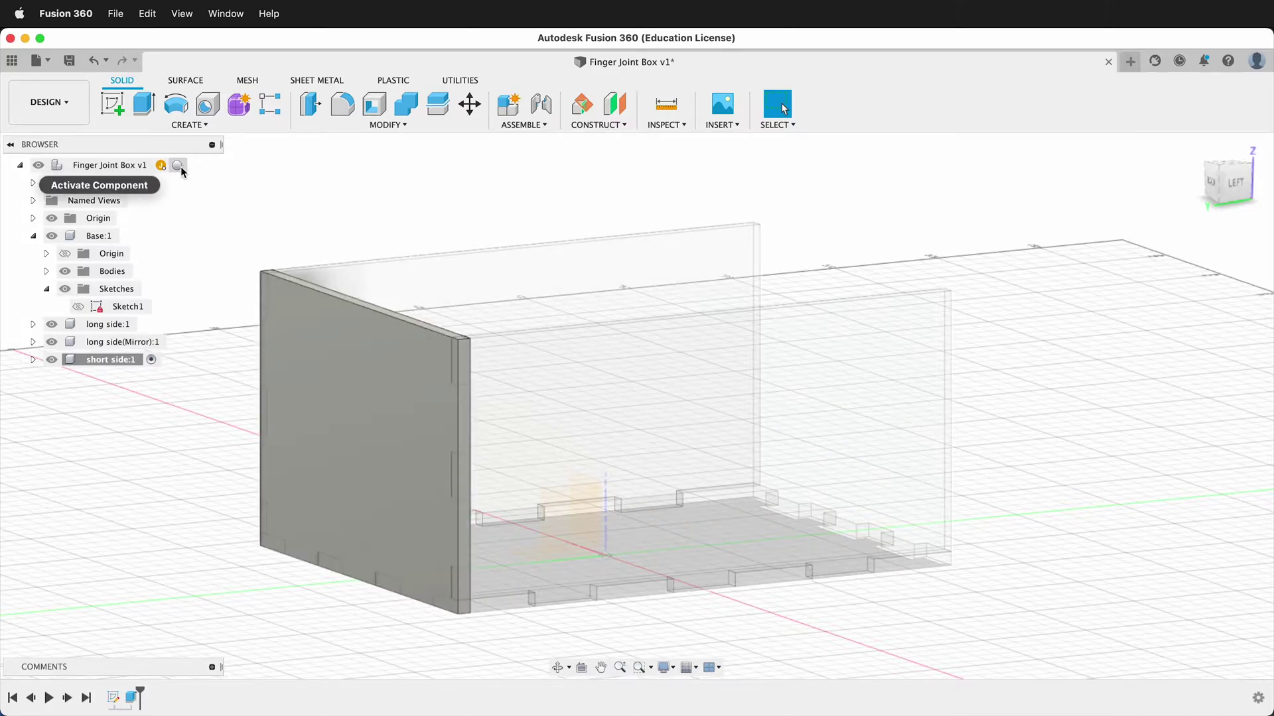
- Activate the top-level component and cut the base and both long sides from the short side body, keeping the tools
{"action": "left_click", "coordinate": [182, 166]}
{"action": "middle_click_drag", "start_coordinate": [370, 230], "coordinate": [307, 233], "text": "shift"}
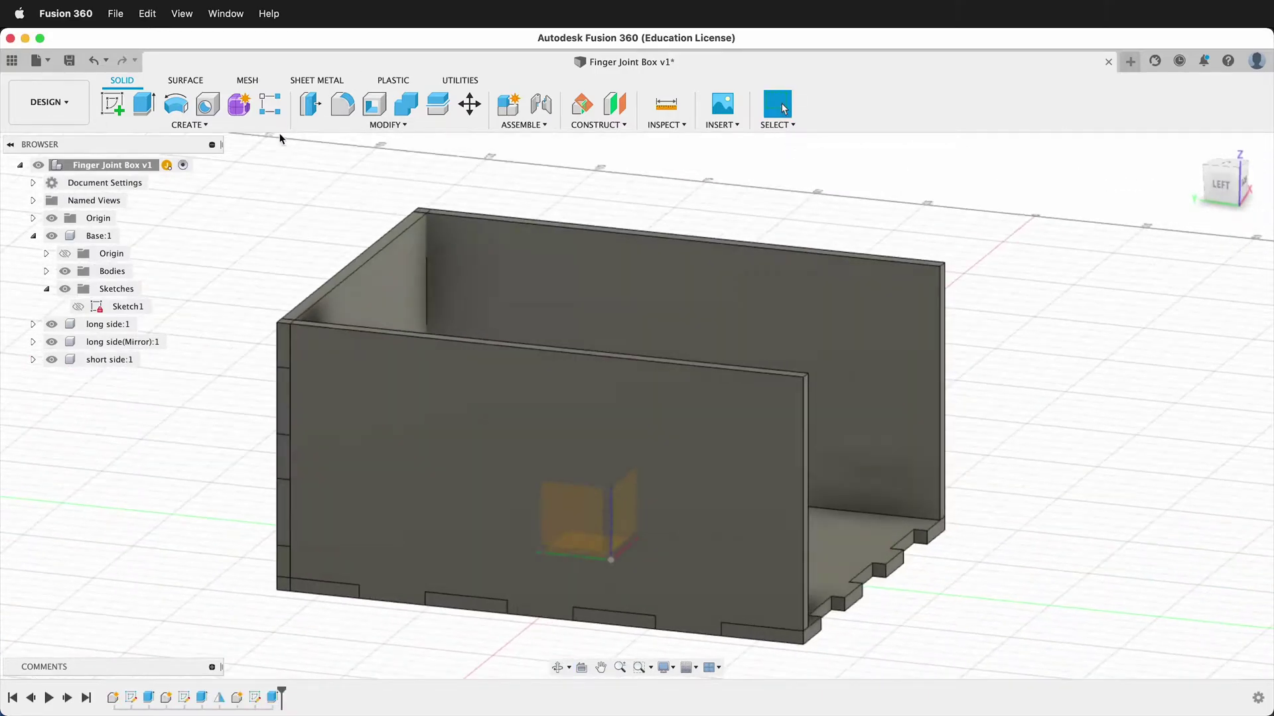
{"action": "left_click", "coordinate": [401, 109]}
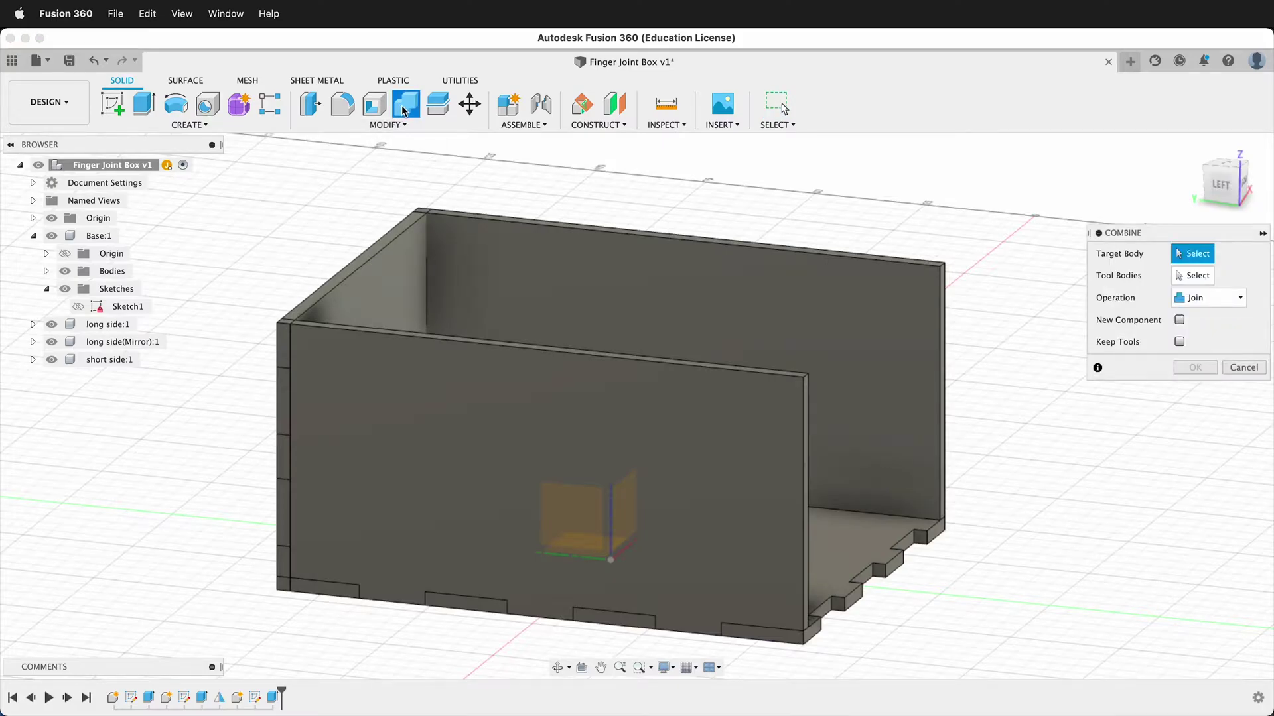
{"action": "left_click", "coordinate": [402, 274]}
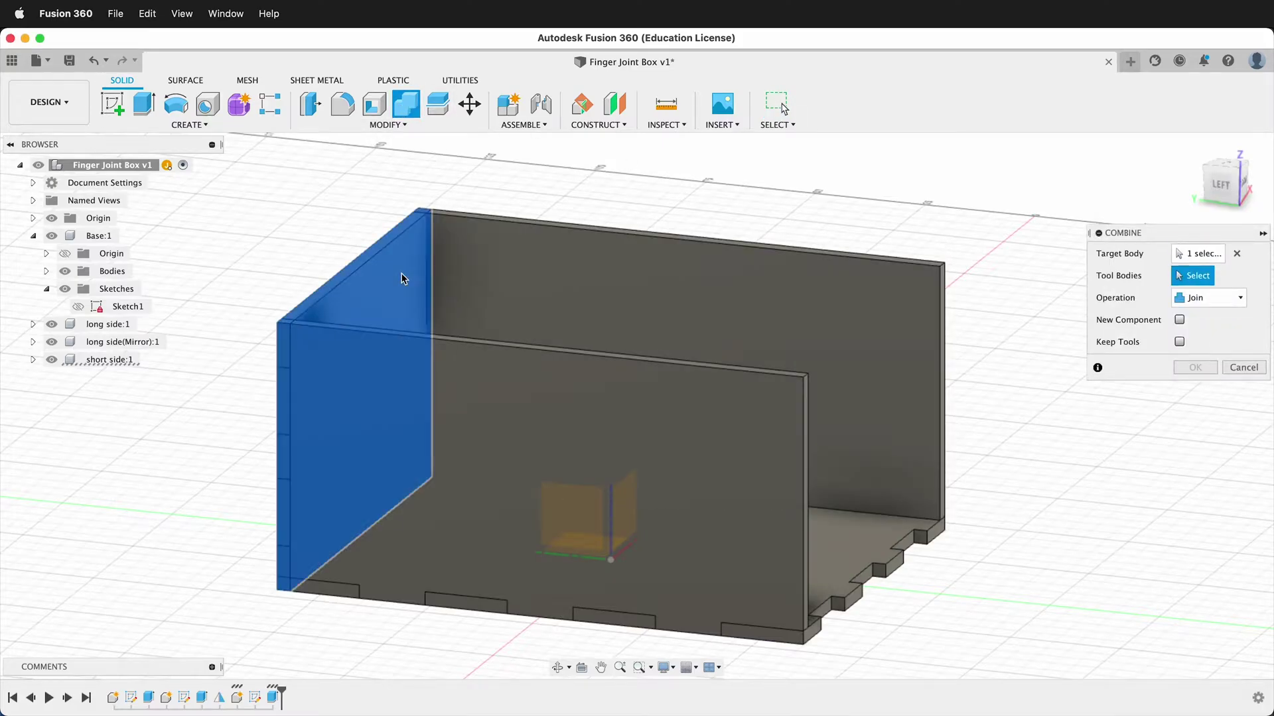
{"action": "left_click", "coordinate": [540, 392]}
{"action": "left_click", "coordinate": [849, 557]}
{"action": "left_click", "coordinate": [884, 402]}
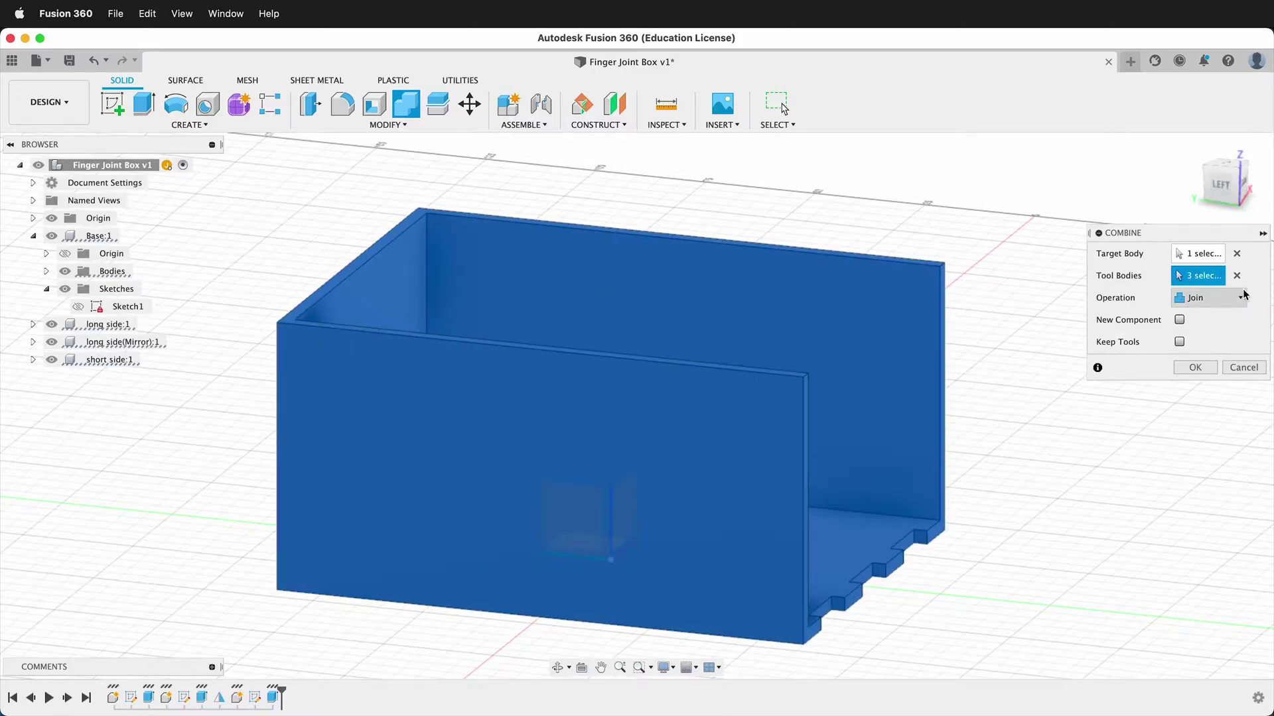
{"action": "left_click", "coordinate": [1203, 300]}
{"action": "left_click", "coordinate": [1192, 337]}
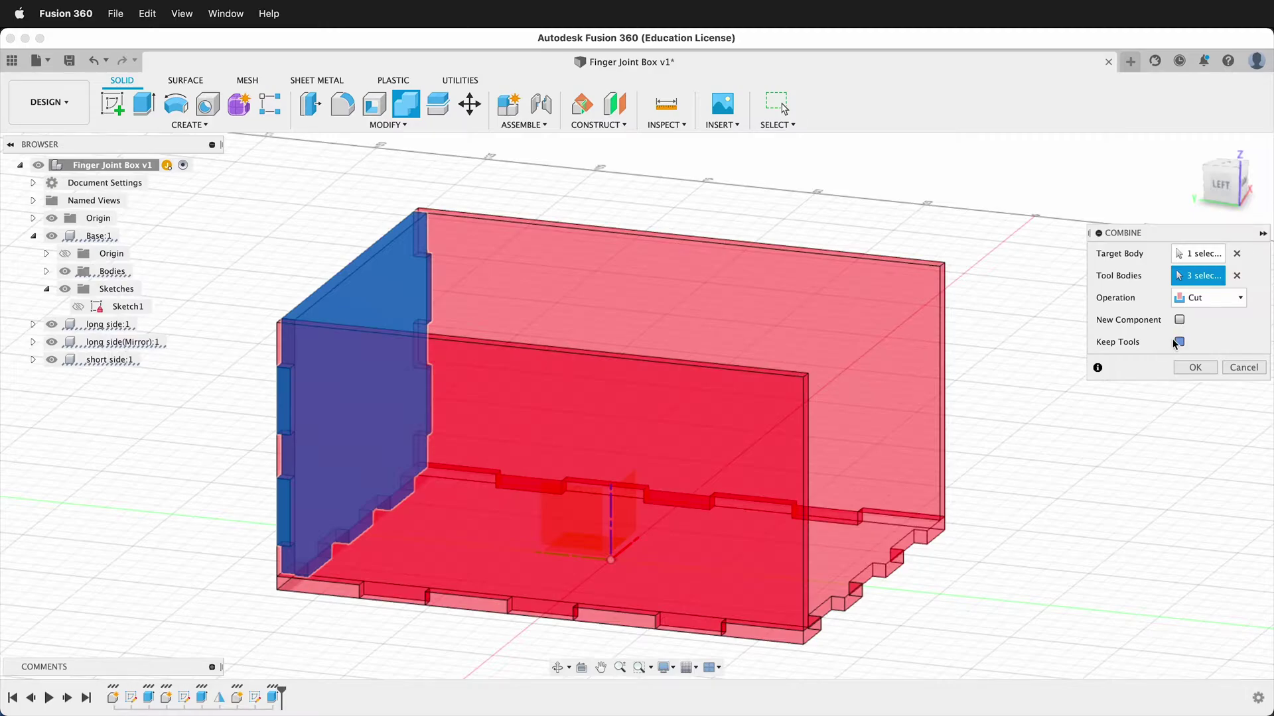
{"action": "left_click", "coordinate": [1196, 368]}
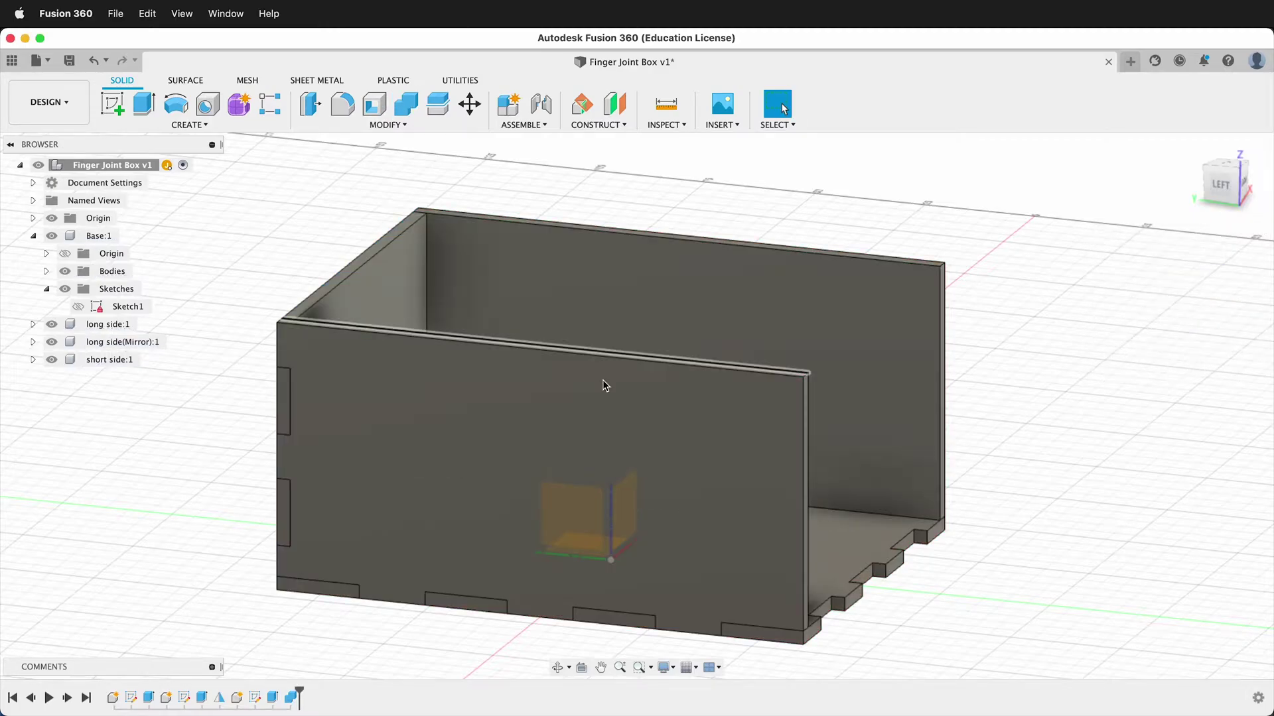
- Mirror the short side component across the central origin plane parallel to it
{"action": "mouse_move", "coordinate": [296, 465]}
{"action": "middle_mouse_down", "text": "shift"}
{"action": "mouse_move", "coordinate": [213, 469]}
{"action": "mouse_move", "coordinate": [282, 469]}
{"action": "middle_mouse_up", "text": "shift"}
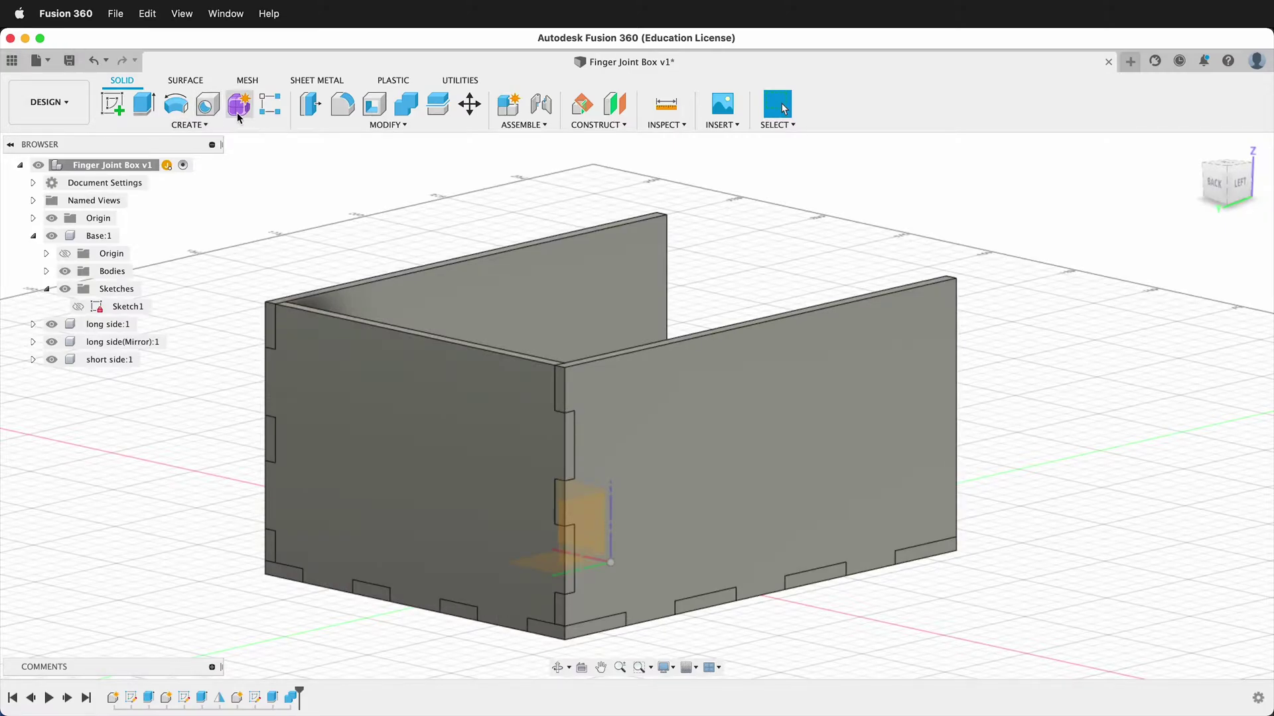
{"action": "left_click", "coordinate": [200, 126]}
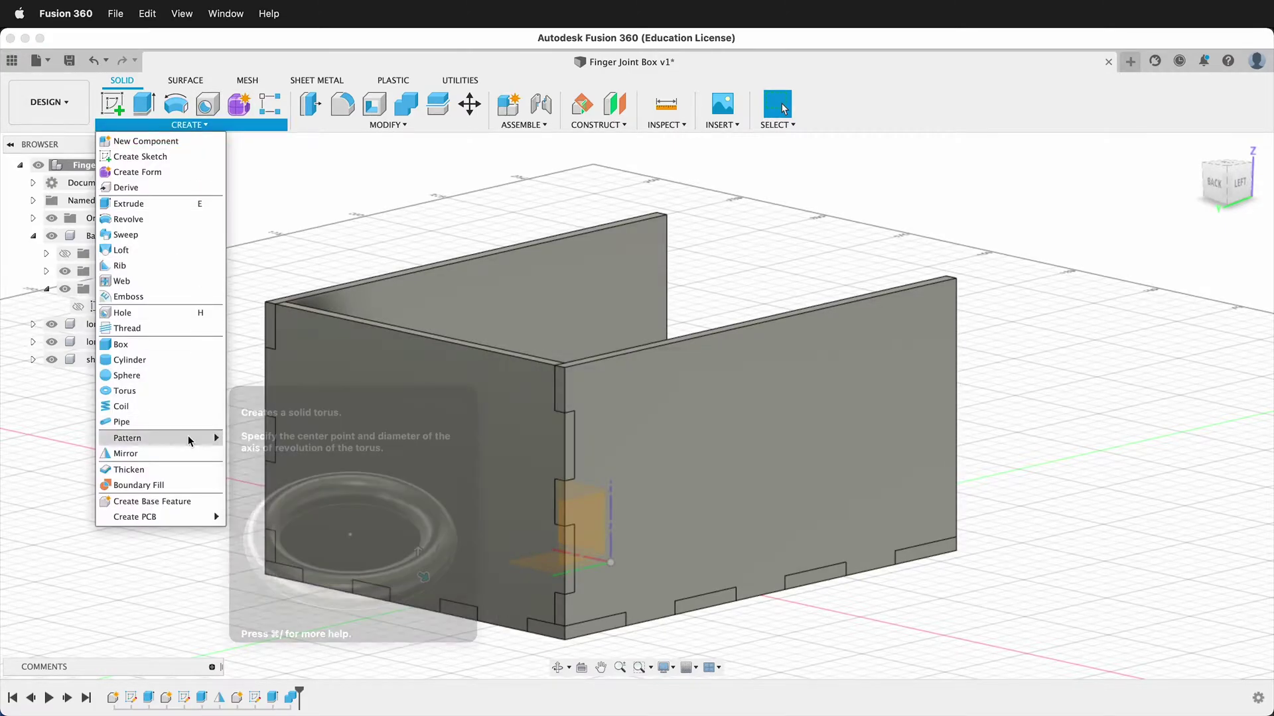
{"action": "left_click", "coordinate": [179, 454]}
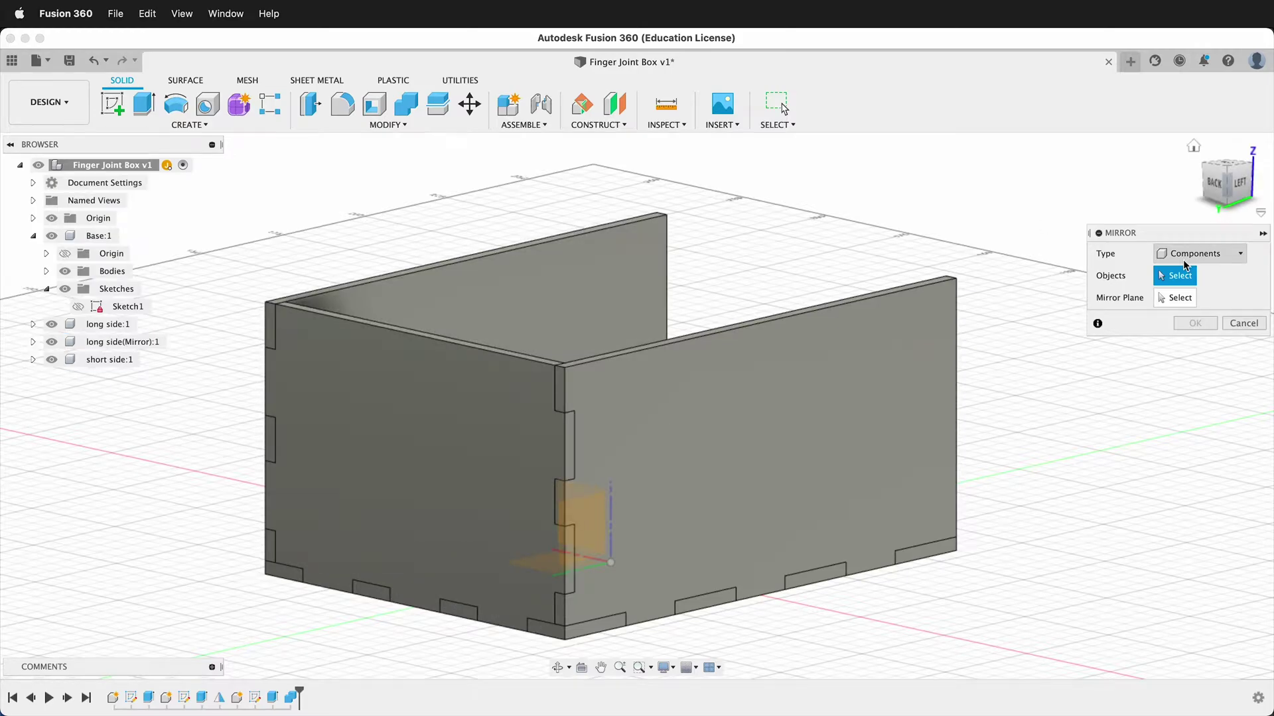
{"action": "left_click", "coordinate": [430, 469]}
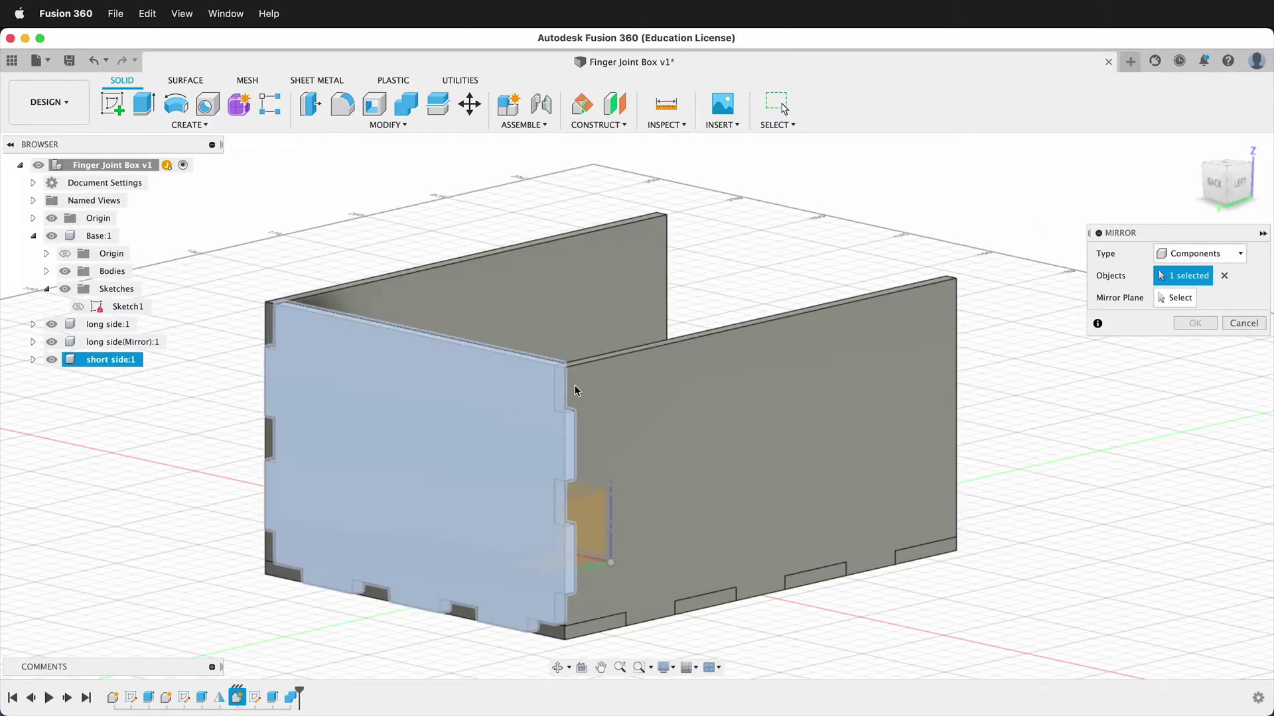
{"action": "left_click", "coordinate": [1174, 298]}
{"action": "middle_click_drag", "start_coordinate": [929, 265], "coordinate": [806, 205], "text": "shift"}
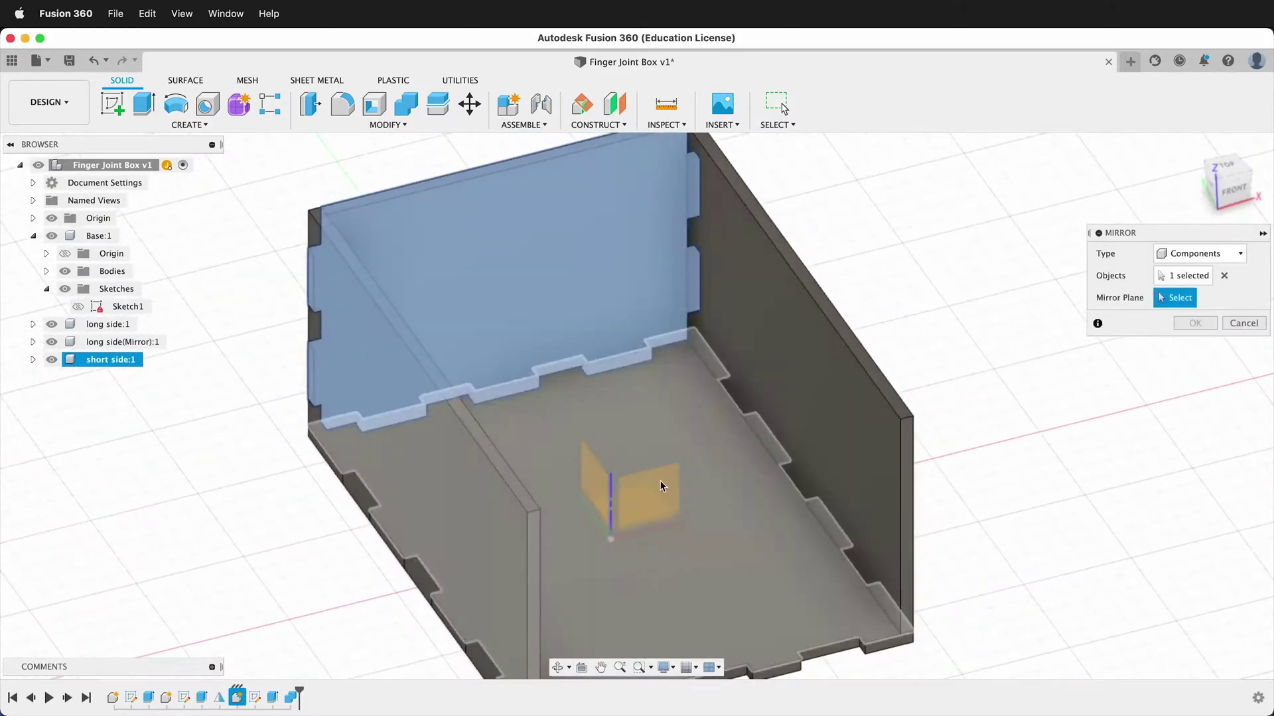
{"action": "mouse_move", "coordinate": [683, 498]}
{"action": "middle_mouse_down", "text": "shift"}
{"action": "mouse_move", "coordinate": [847, 400]}
{"action": "mouse_move", "coordinate": [652, 504]}
{"action": "mouse_move", "coordinate": [858, 435]}
{"action": "mouse_move", "coordinate": [819, 439]}
{"action": "middle_mouse_up", "text": "shift"}
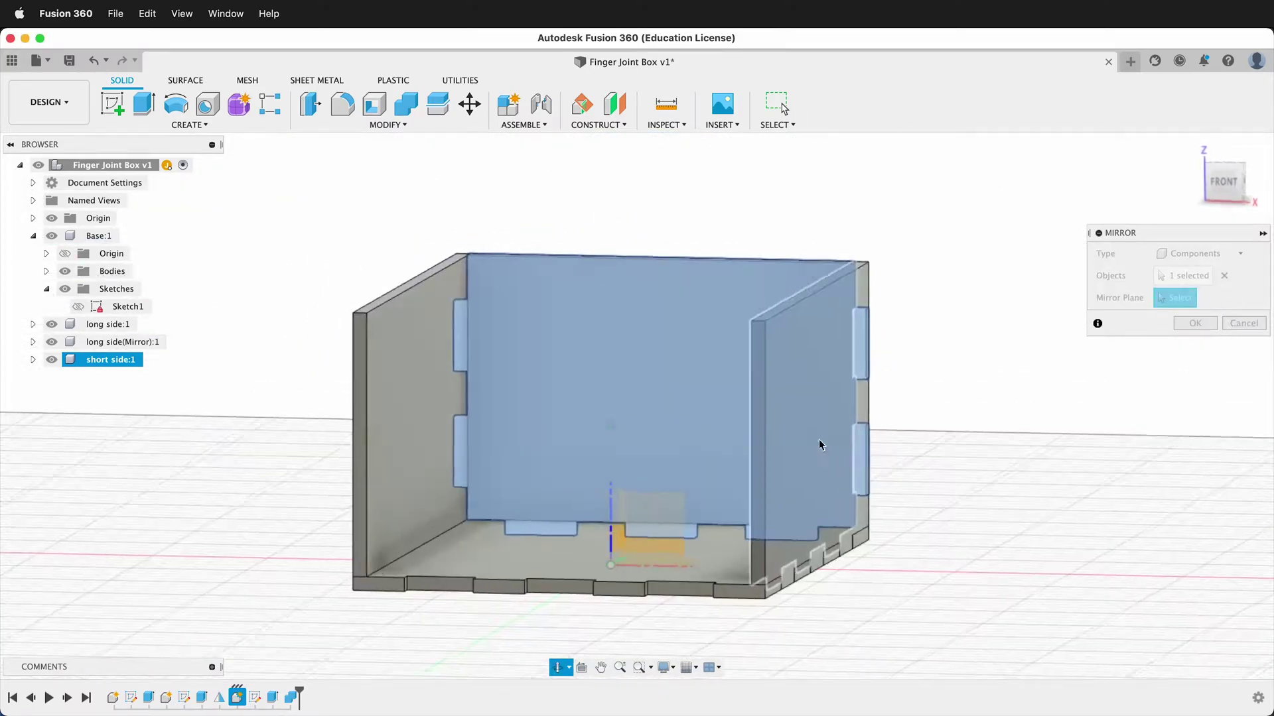
{"action": "left_click", "coordinate": [678, 502]}
{"action": "left_click", "coordinate": [1195, 323]}
{"action": "middle_click_drag", "start_coordinate": [1032, 324], "coordinate": [961, 279], "text": "shift"}
{"action": "middle_click_drag", "start_coordinate": [763, 424], "coordinate": [822, 465], "text": "shift"}
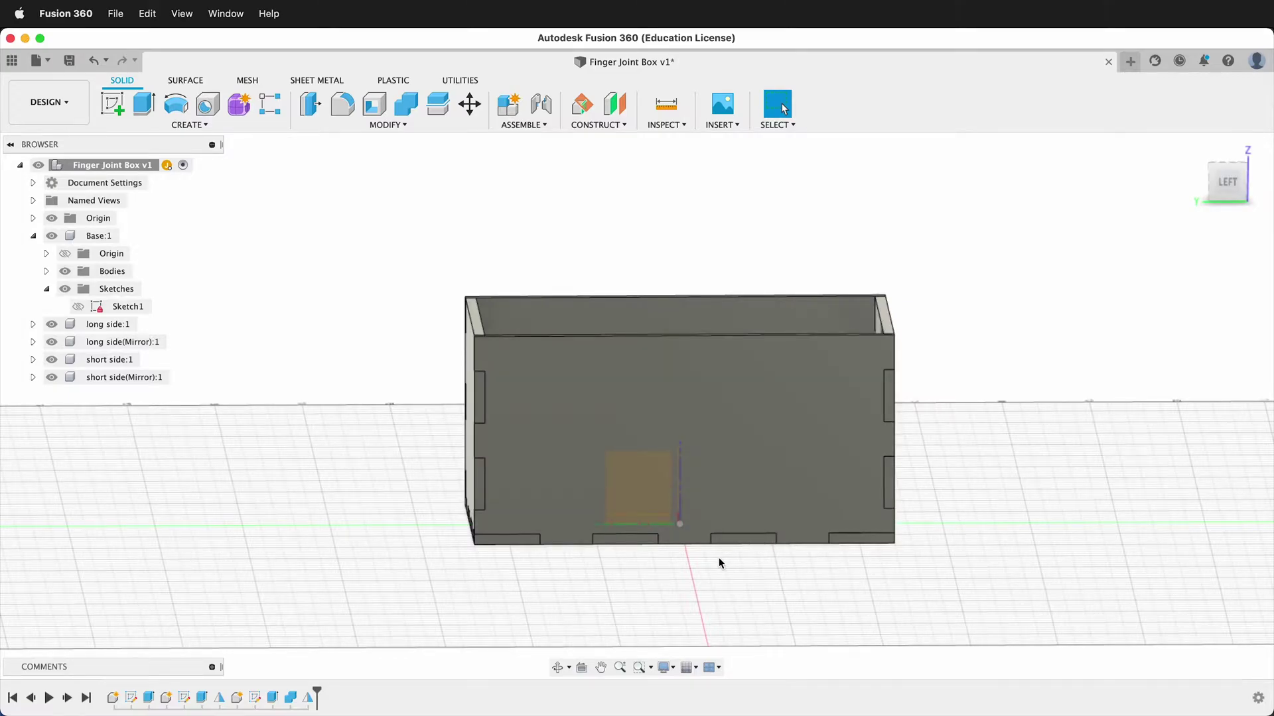
{"action": "middle_click_drag", "start_coordinate": [758, 434], "coordinate": [463, 485], "text": "shift"}
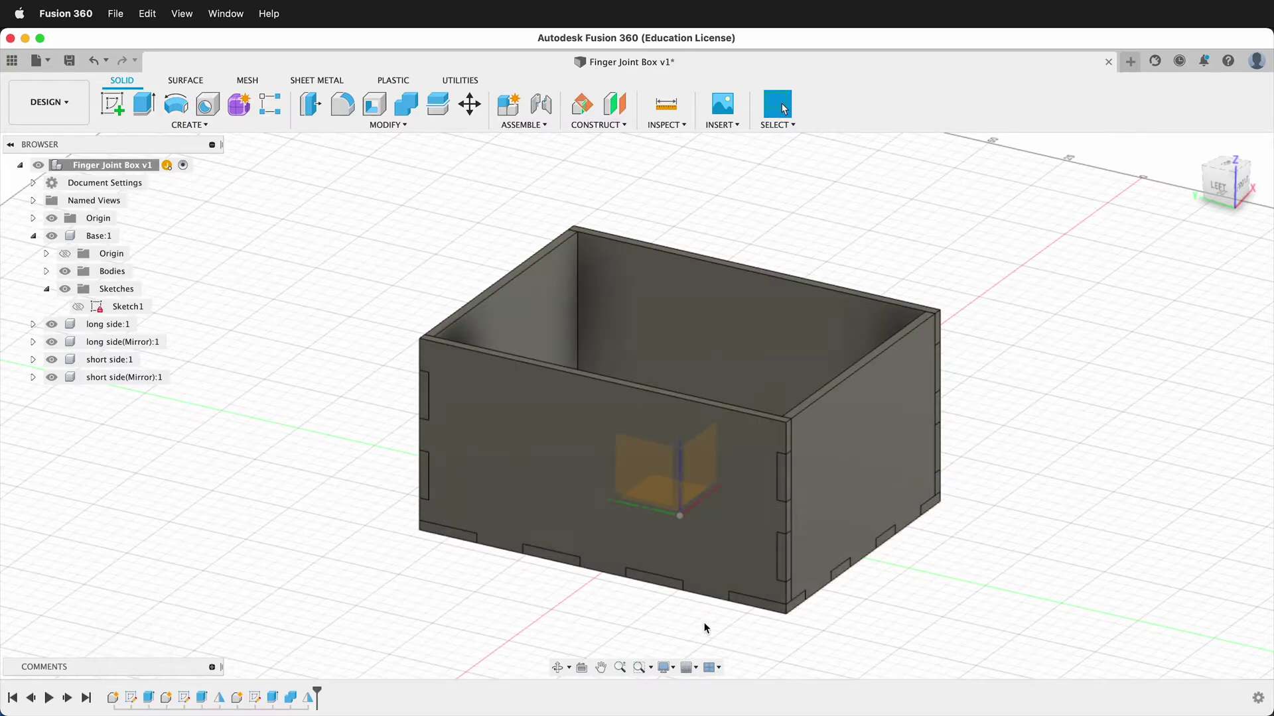
- Open the base sketch for editing and focus on the finger width dimension along the short edge
{"action": "right_click", "coordinate": [128, 703]}
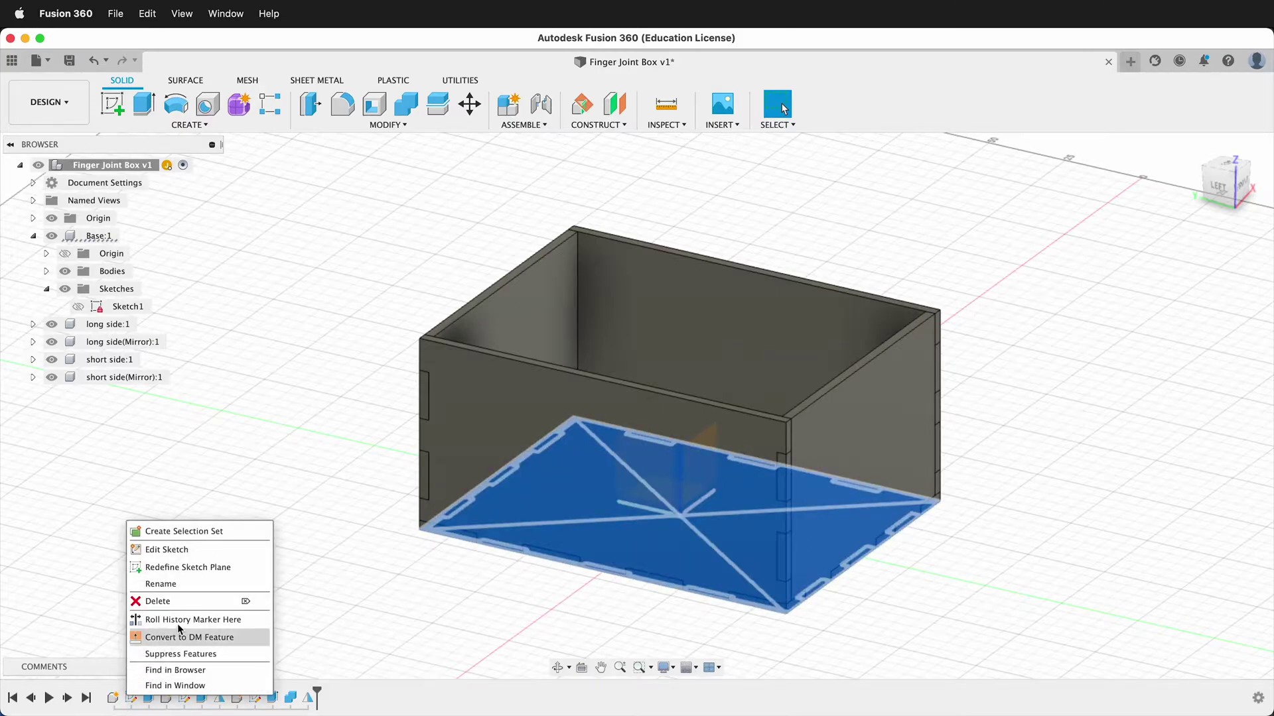
{"action": "left_click", "coordinate": [174, 550]}
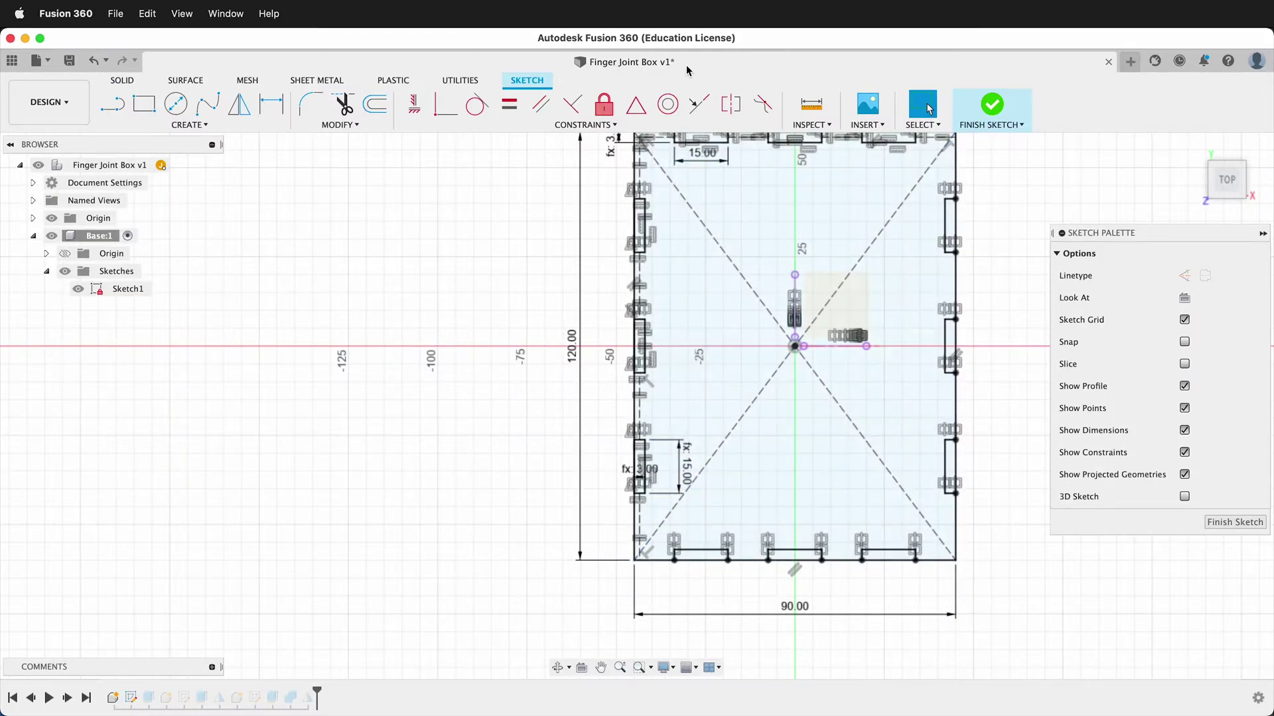
{"action": "scroll", "coordinate": [690, 484], "scroll_direction": "down", "scroll_amount": 2}
{"action": "scroll", "coordinate": [687, 214], "scroll_direction": "up", "scroll_amount": 8}
{"action": "scroll", "coordinate": [687, 209], "scroll_direction": "up", "scroll_amount": 3}
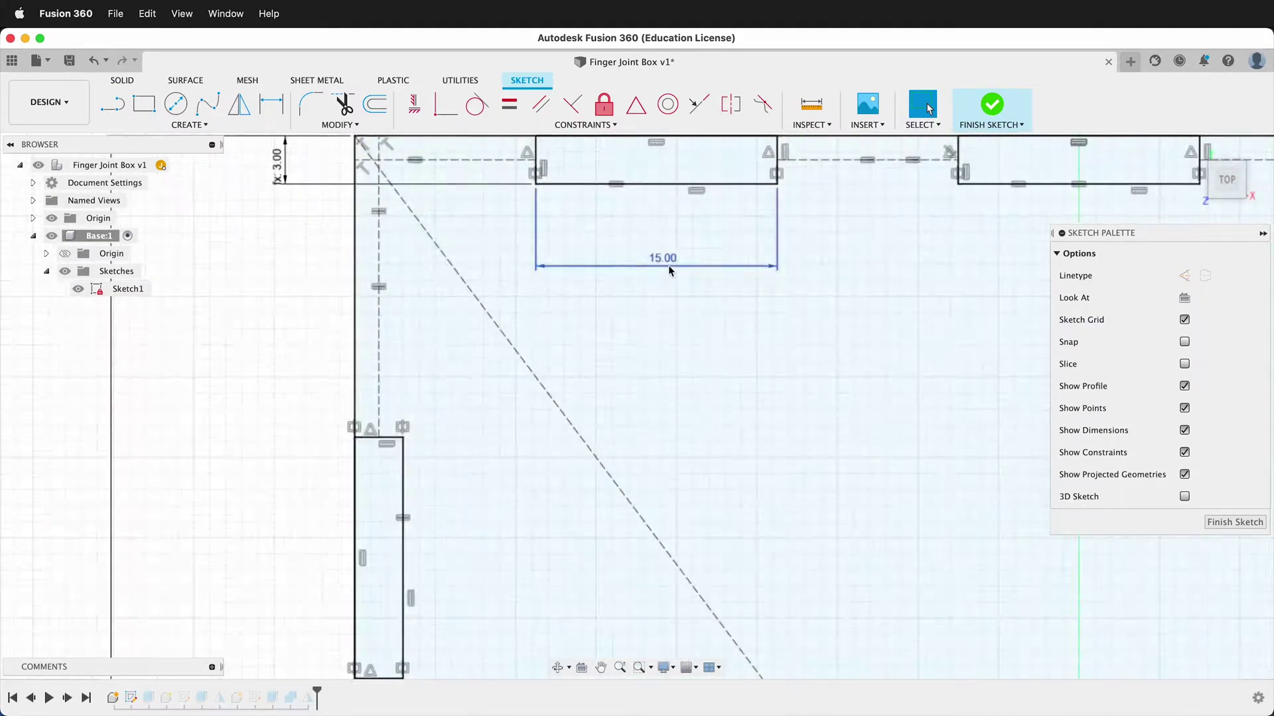
{"action": "scroll", "coordinate": [659, 272], "scroll_direction": "up", "scroll_amount": 2}
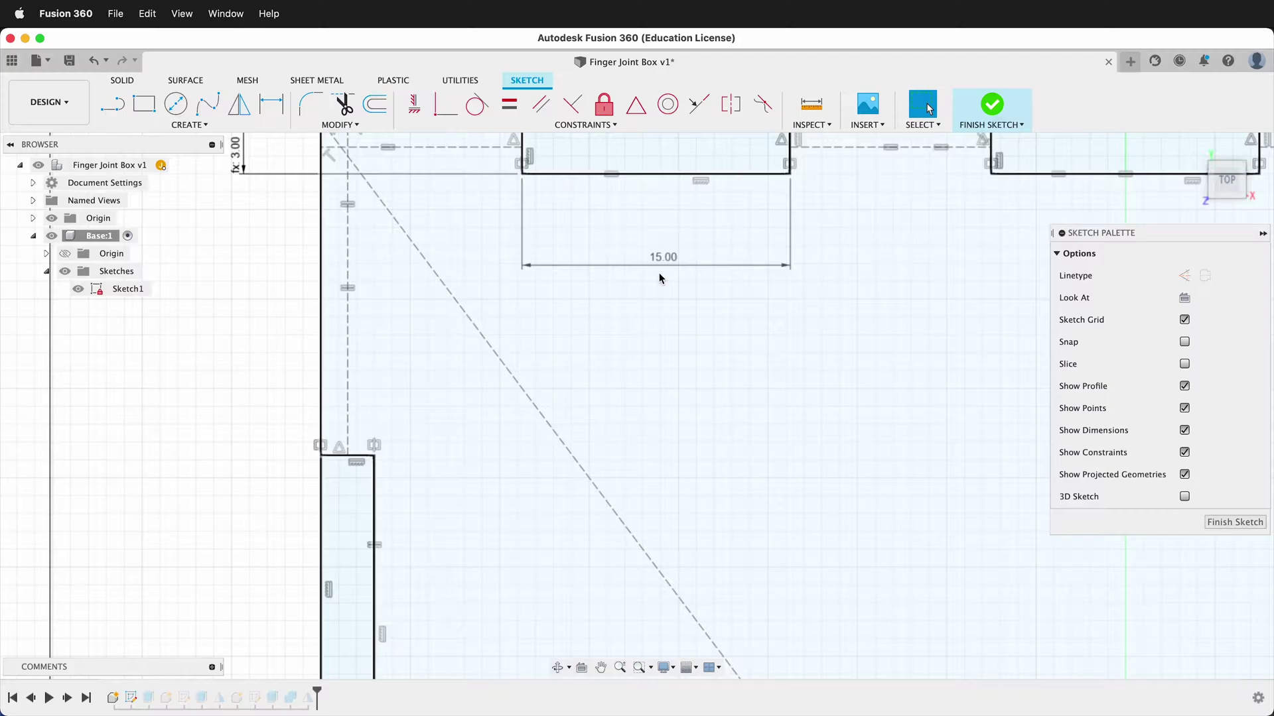
- Add a user parameter named "tab" with the expression 15 mm, and finish the base sketch
{"action": "right_click", "coordinate": [390, 145]}
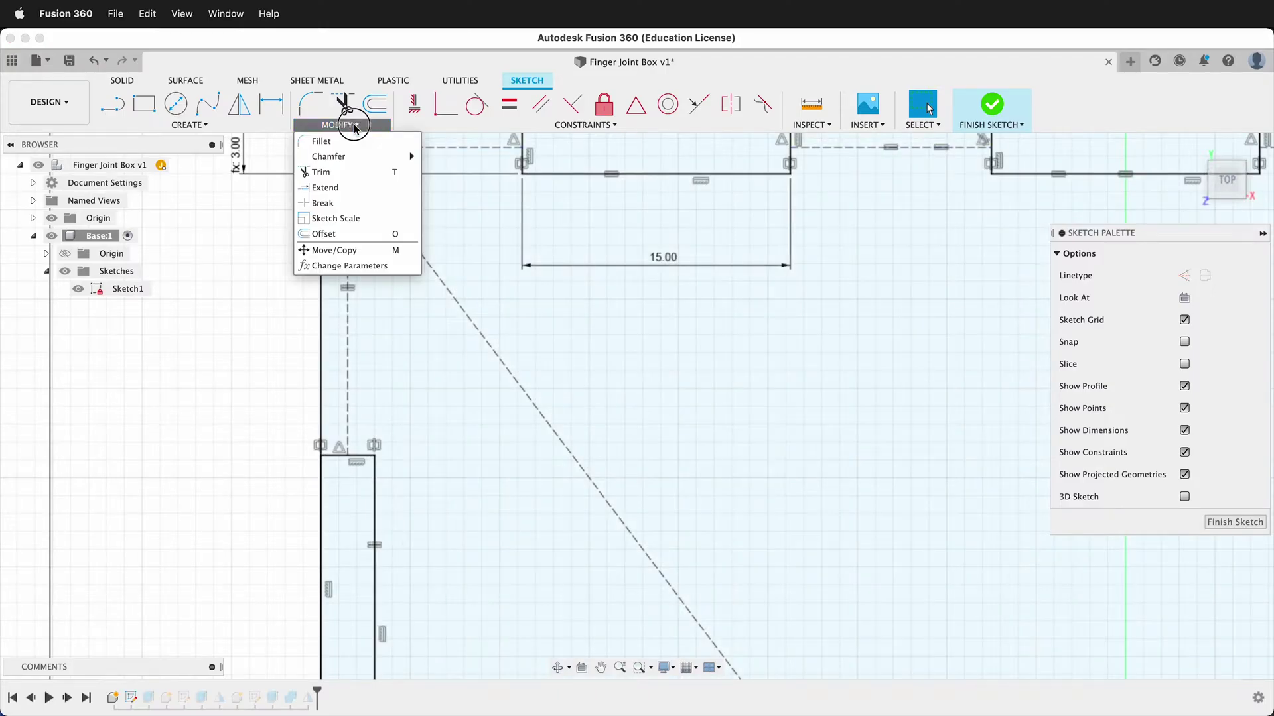
{"action": "left_click", "coordinate": [361, 272]}
{"action": "left_click", "coordinate": [391, 228]}
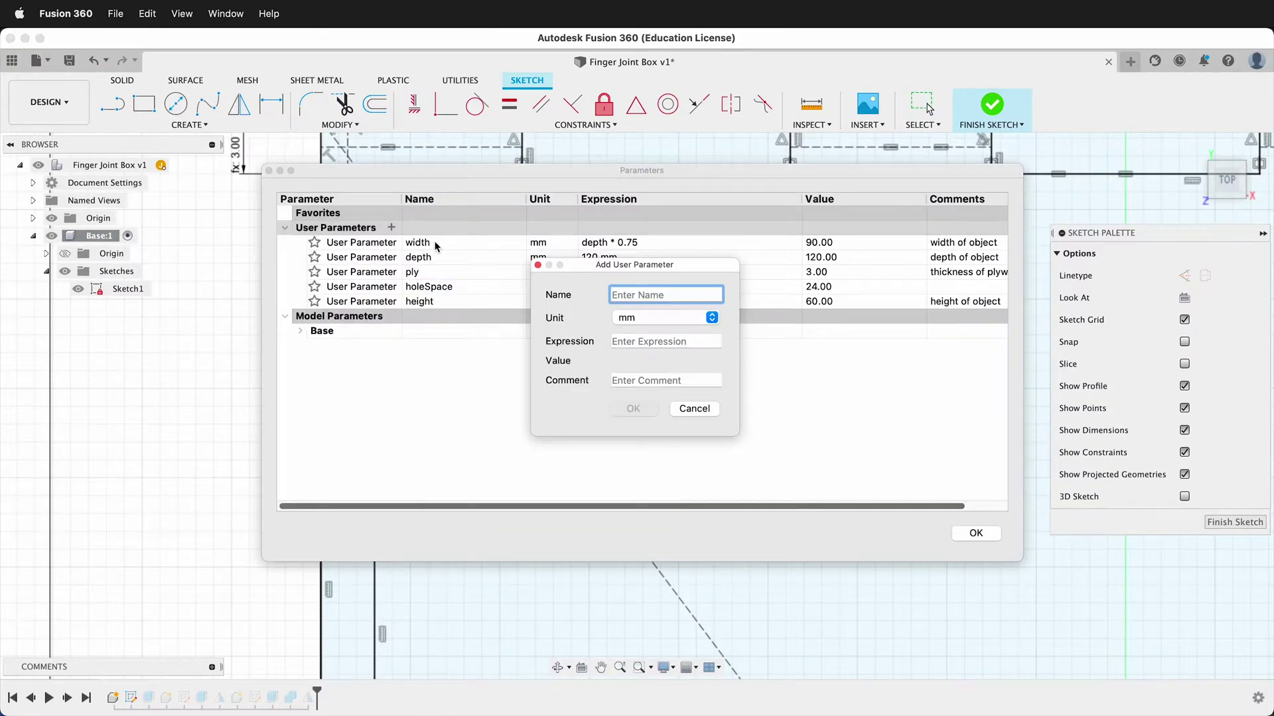
{"action": "type", "text": "tab"}
{"action": "left_click", "coordinate": [653, 342]}
{"action": "type", "text": "15"}
{"action": "left_click", "coordinate": [633, 409]}
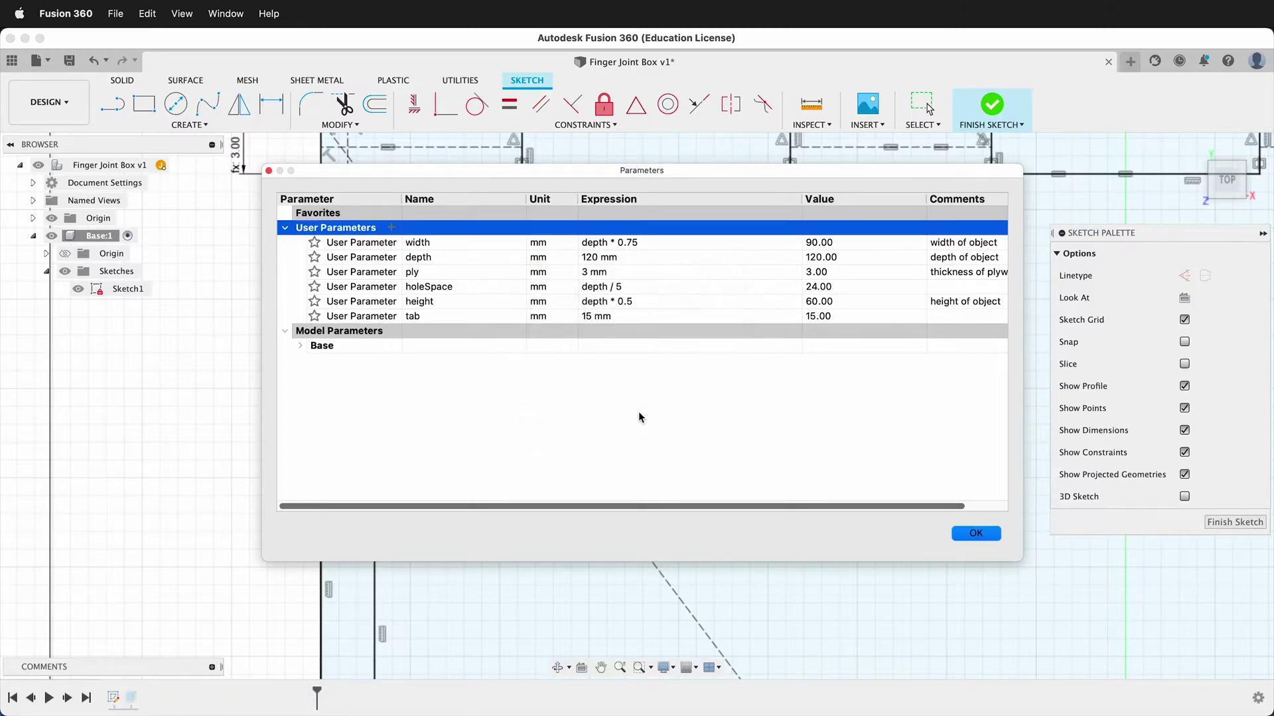
{"action": "left_click", "coordinate": [985, 543]}
{"action": "left_click", "coordinate": [1235, 523]}
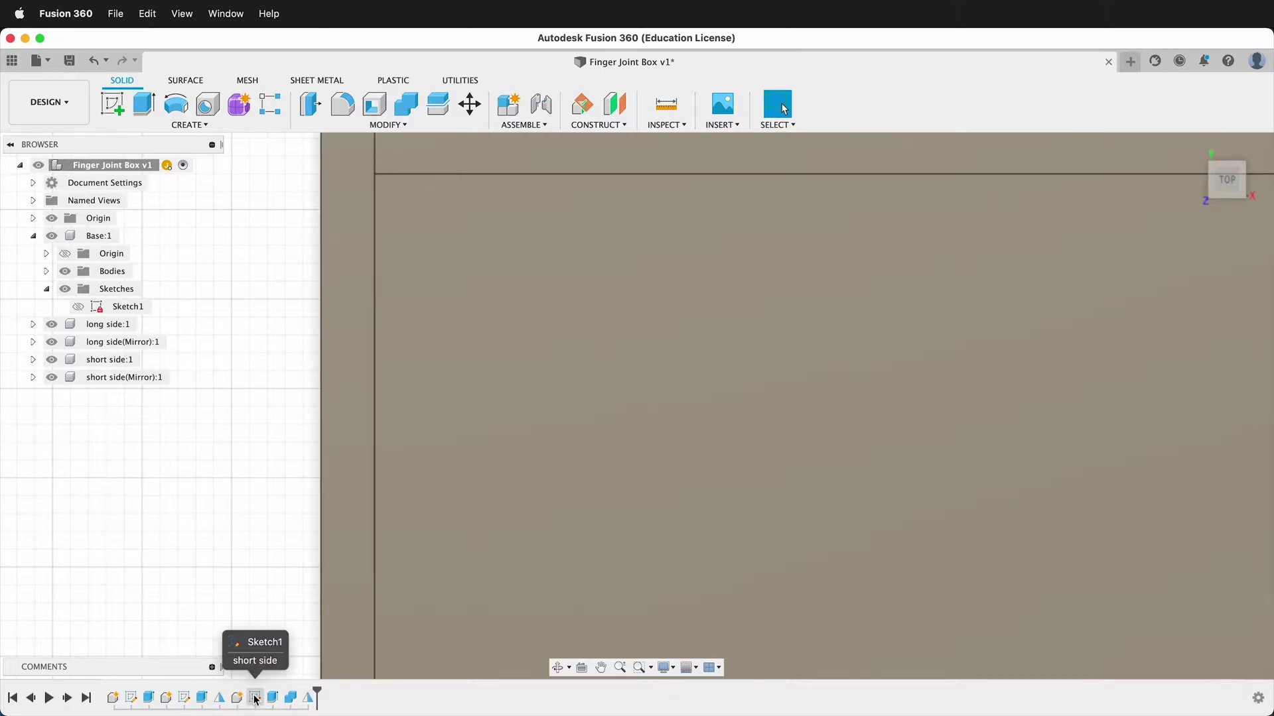
- Edit the long side's sketch, link the 15 mm finger length to the tab parameter, and finish the sketch
{"action": "scroll", "coordinate": [237, 607], "scroll_direction": "down", "scroll_amount": 3}
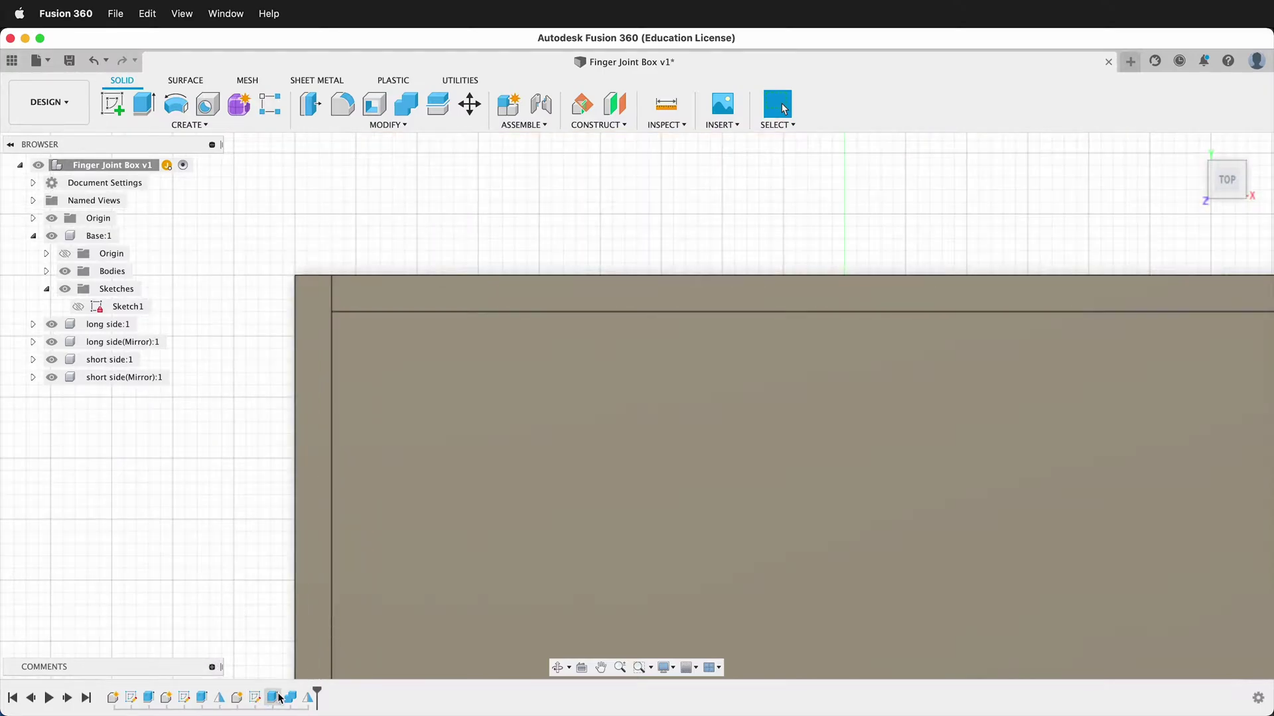
{"action": "right_click", "coordinate": [184, 698]}
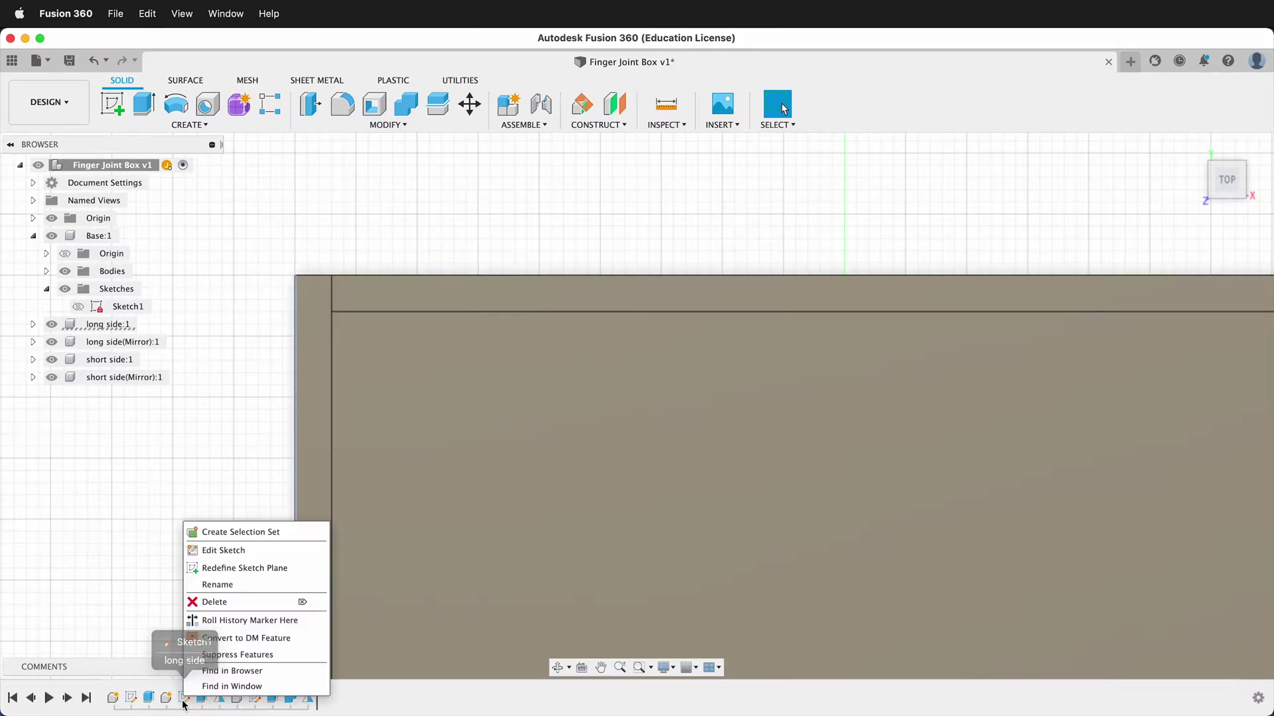
{"action": "left_click", "coordinate": [233, 551]}
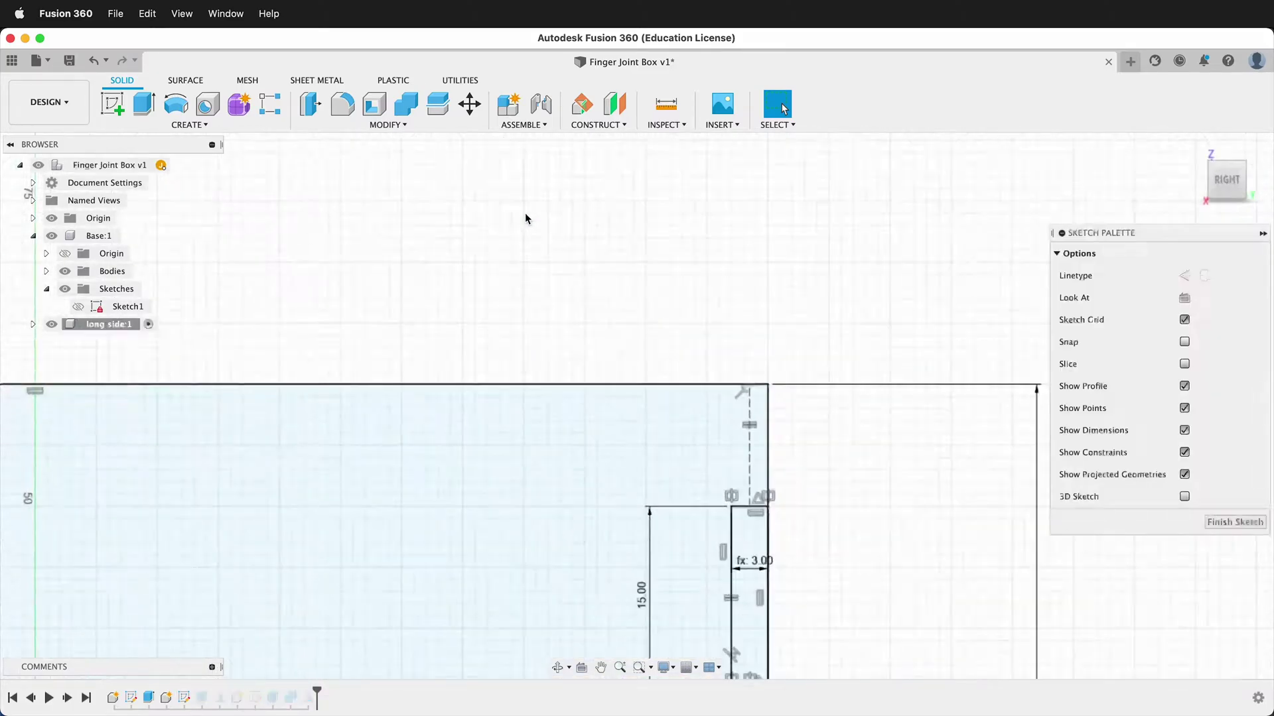
{"action": "scroll", "coordinate": [579, 405], "scroll_direction": "up", "scroll_amount": 5}
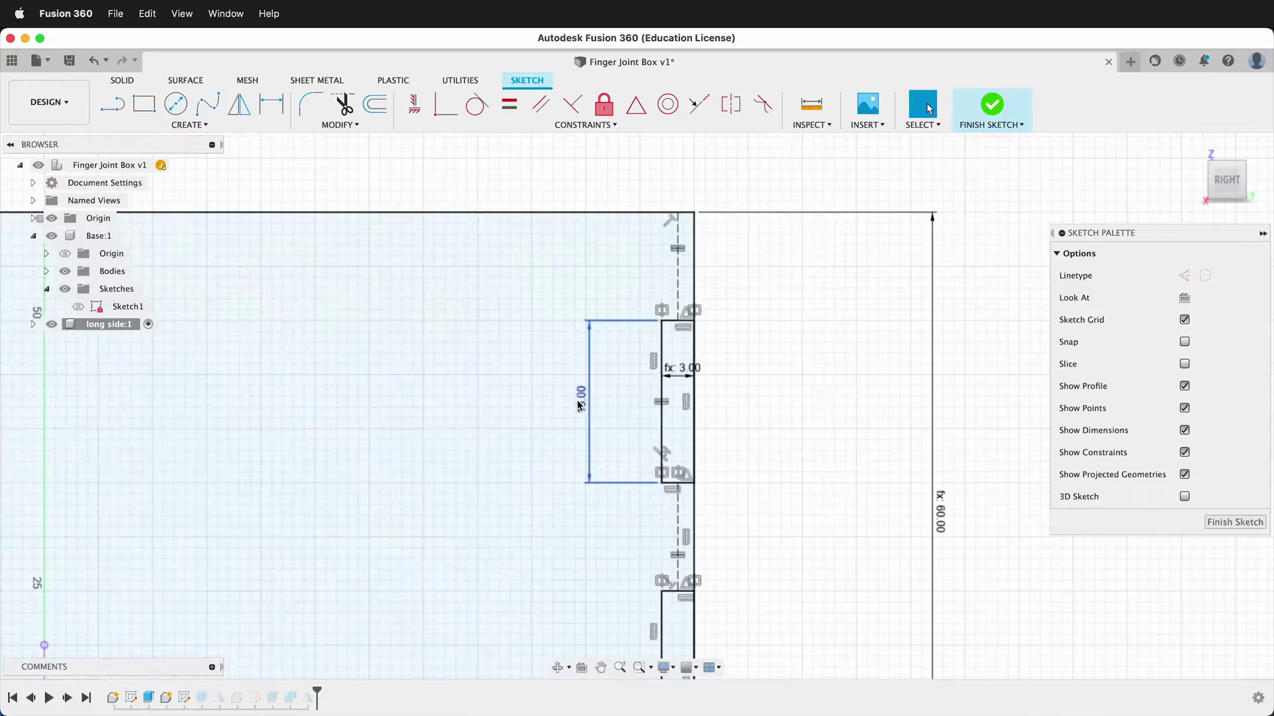
{"action": "double_click", "coordinate": [582, 402]}
{"action": "type", "text": "tab"}
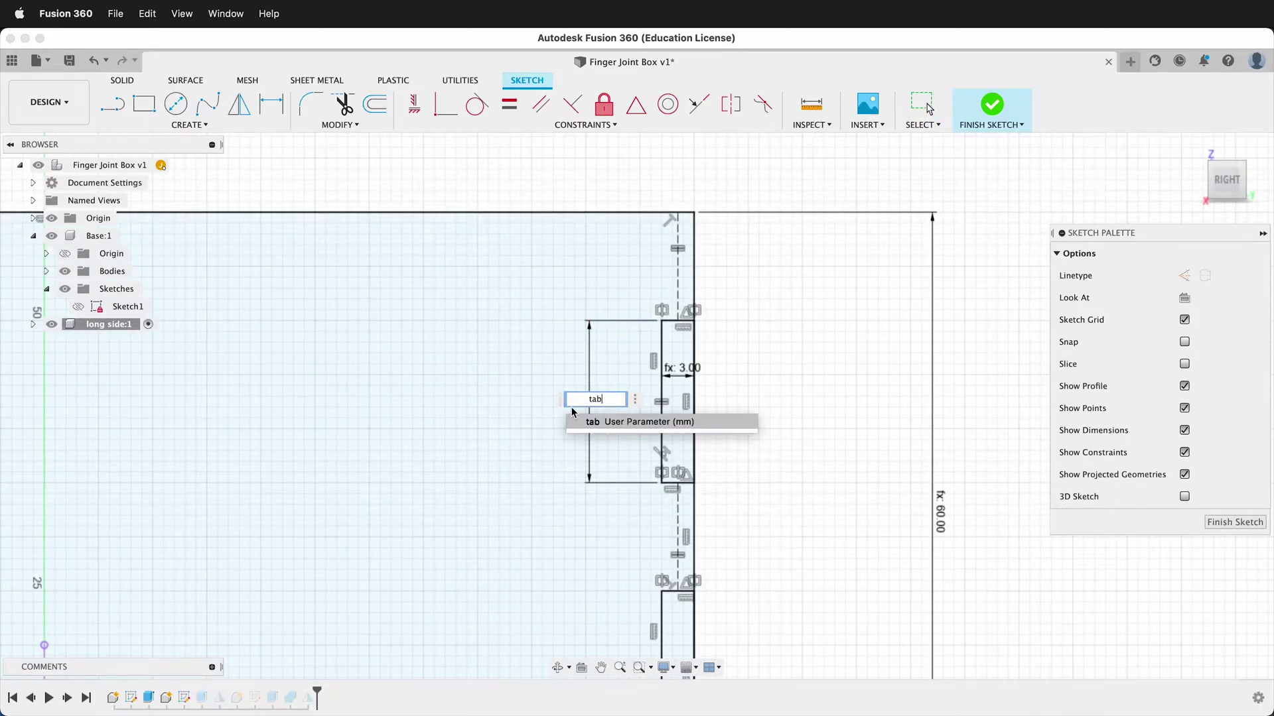
{"action": "key", "text": "Return"}
{"action": "key", "text": "Return"}
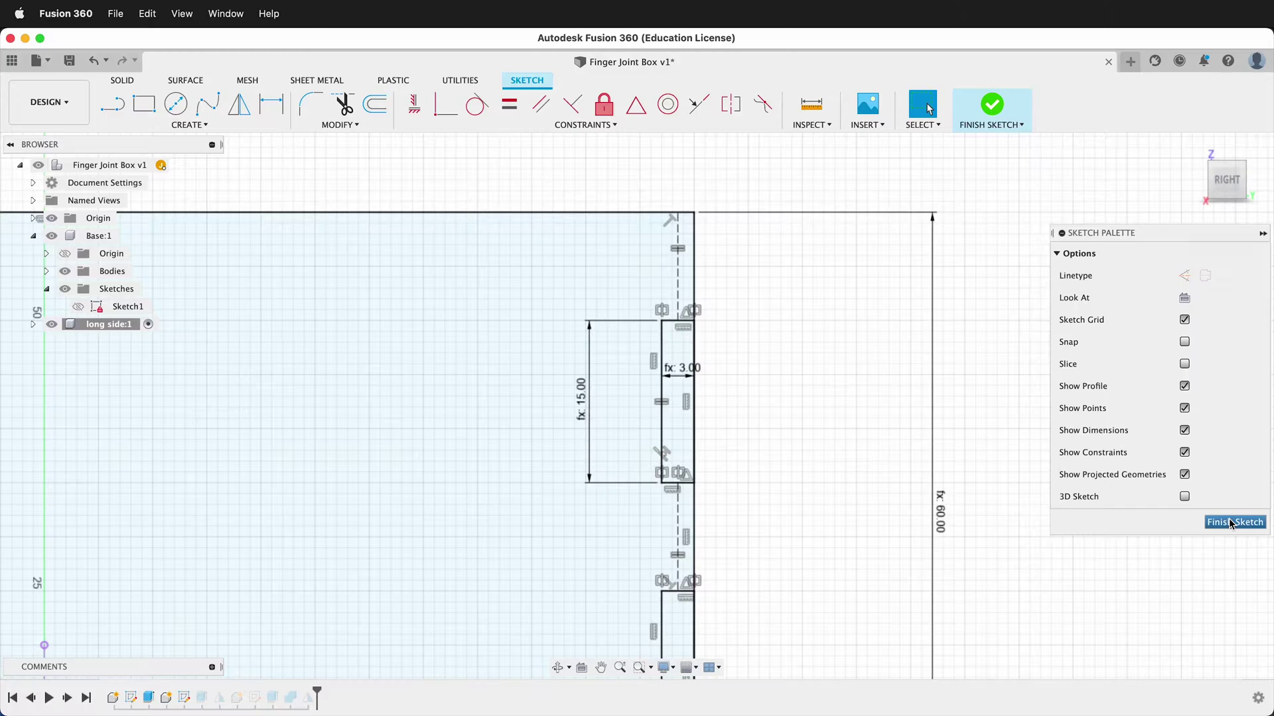
{"action": "left_click", "coordinate": [1234, 522]}
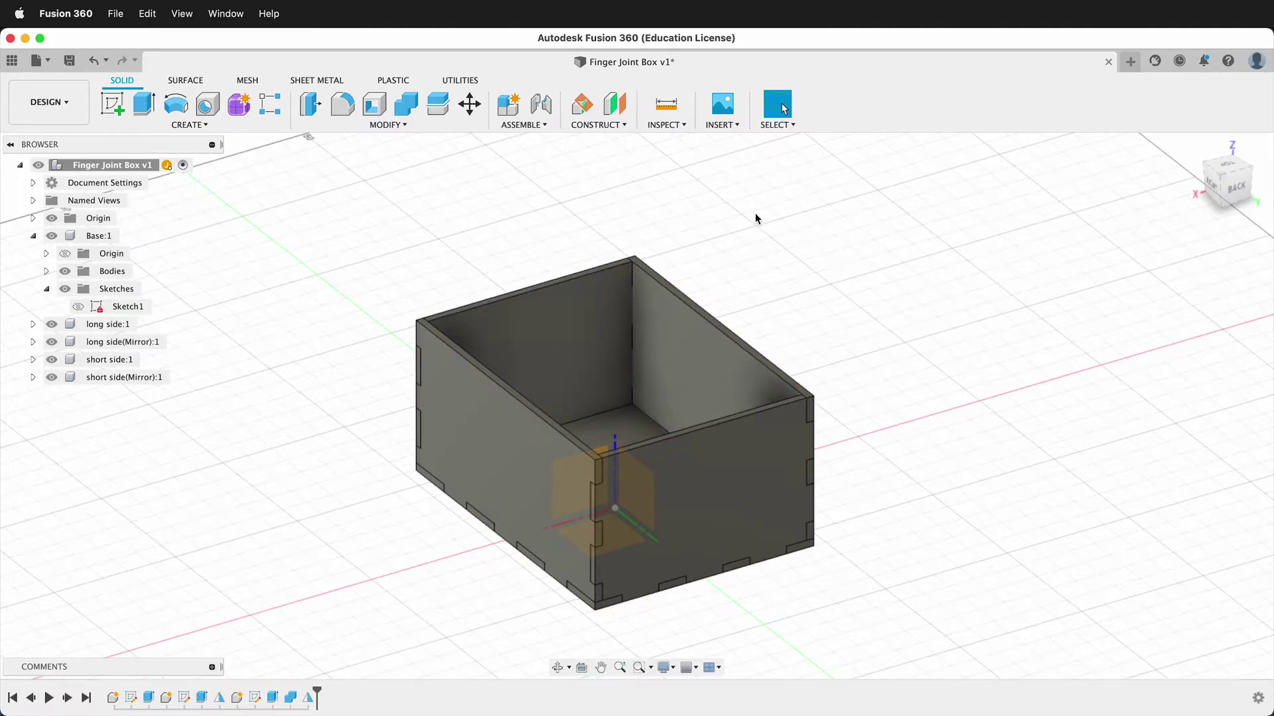
- Turn on component color cycling and examine the finger joints where the mirrored short and long sides meet
{"action": "left_click", "coordinate": [683, 126]}
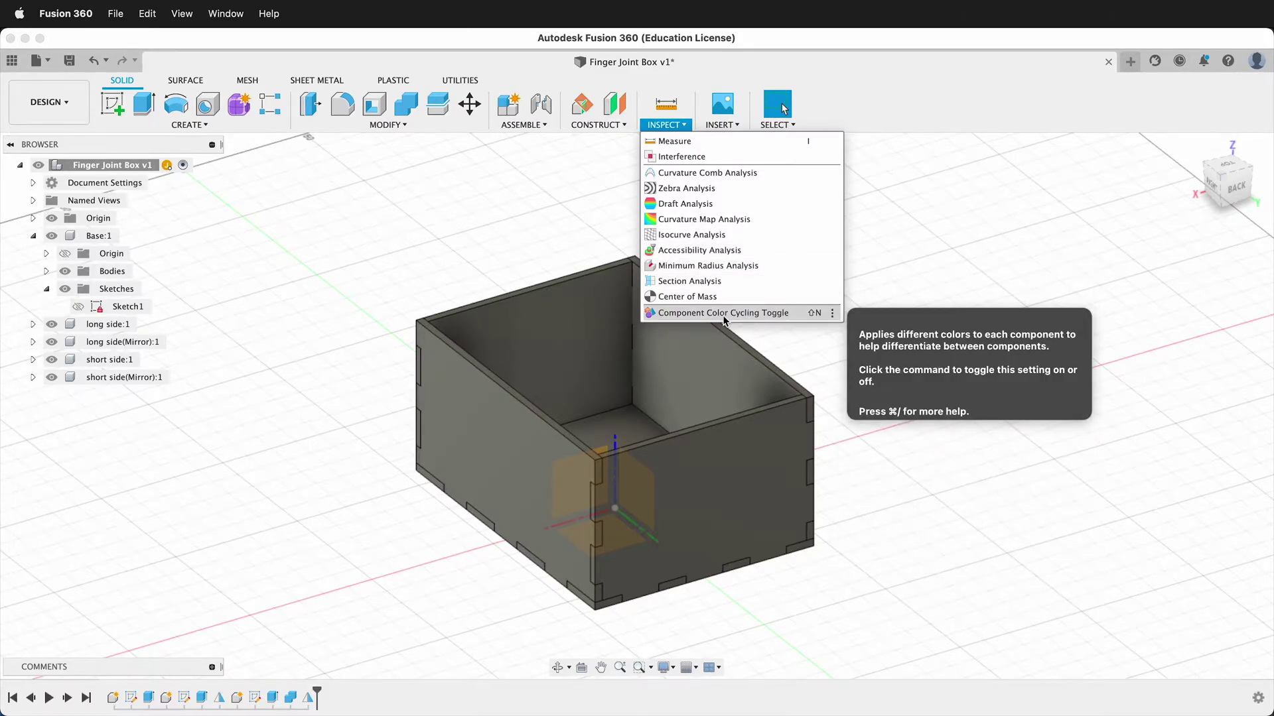
{"action": "left_click", "coordinate": [789, 313]}
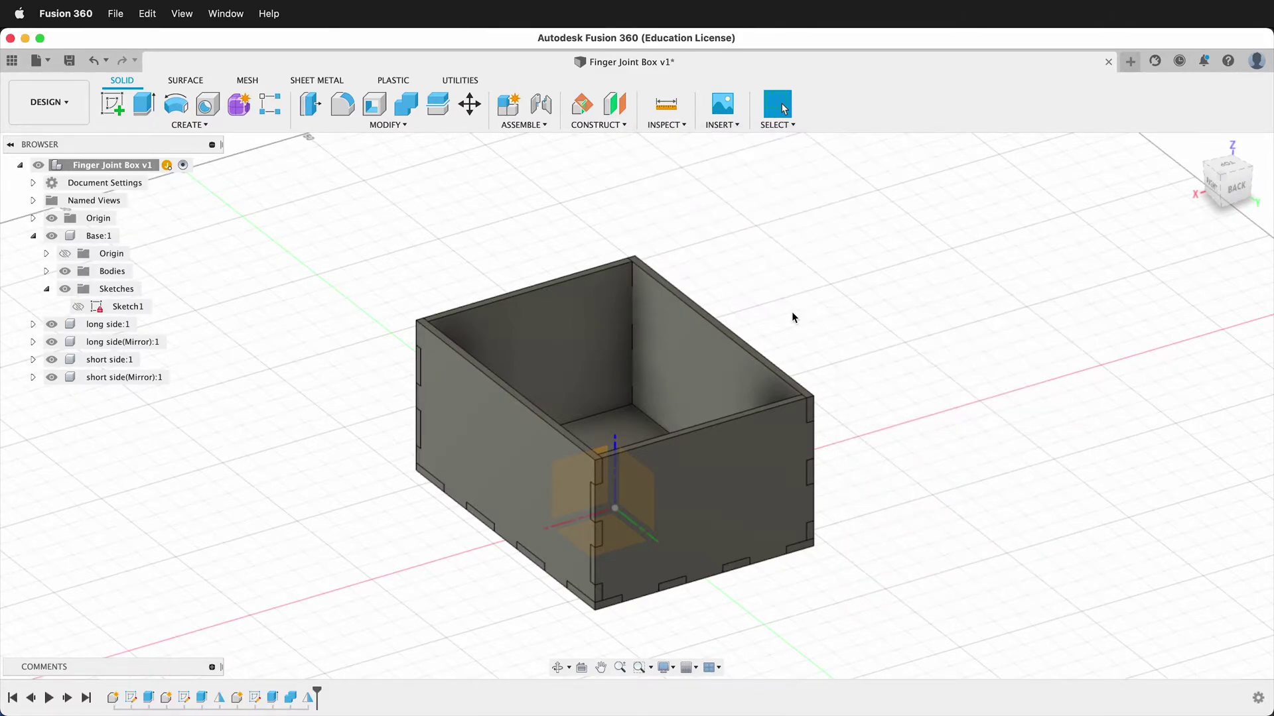
{"action": "middle_click_drag", "start_coordinate": [841, 356], "coordinate": [398, 420], "text": "shift"}
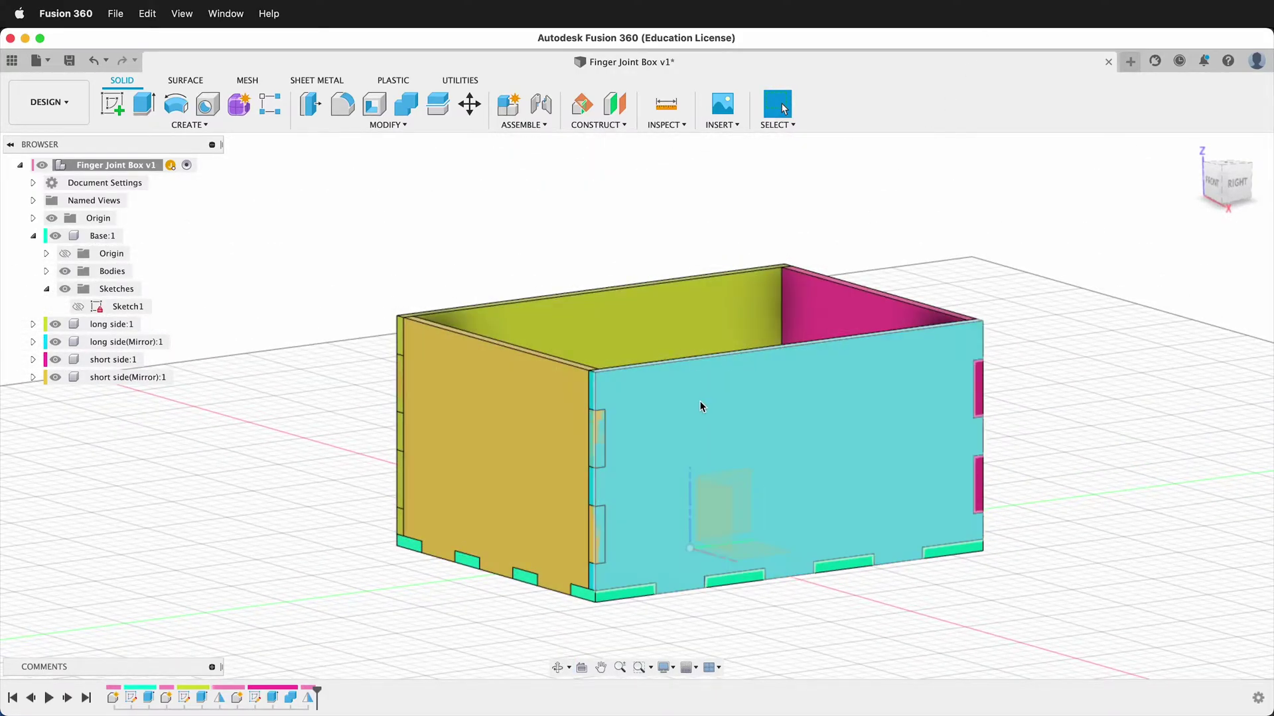
{"action": "scroll", "coordinate": [624, 384], "scroll_direction": "up", "scroll_amount": 5}
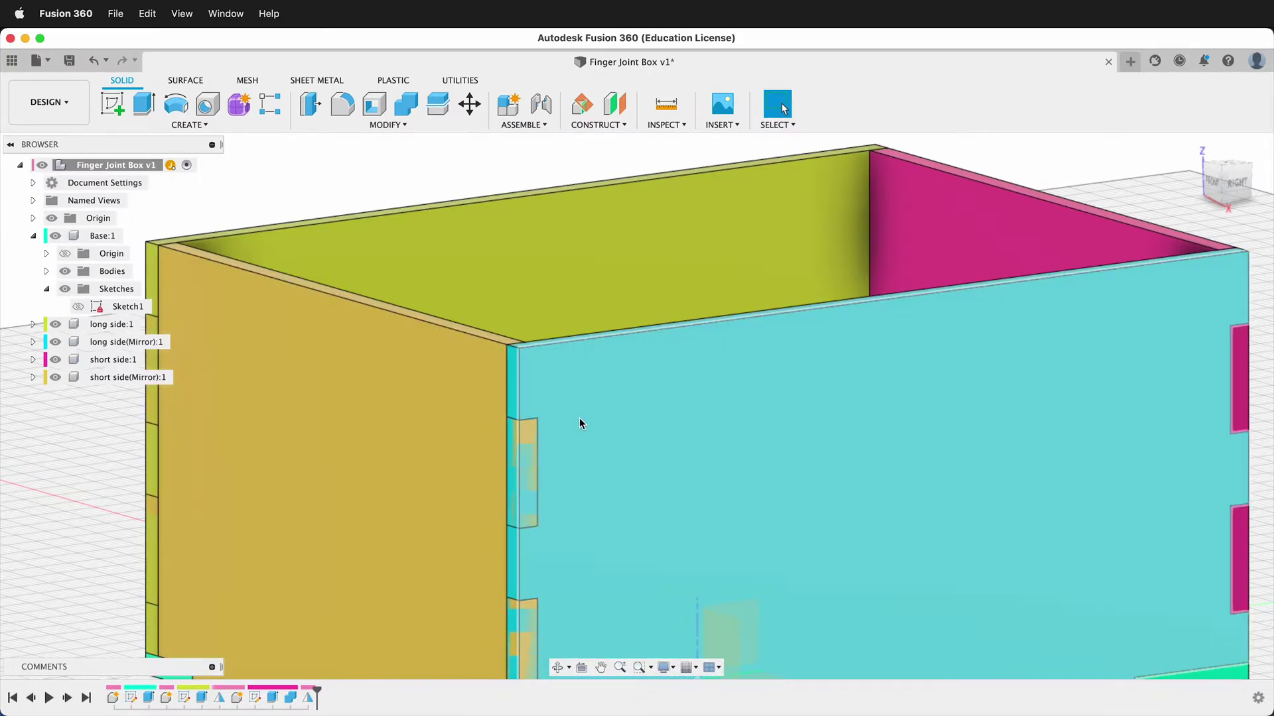
{"action": "scroll", "coordinate": [580, 420], "scroll_direction": "down", "scroll_amount": 5}
- Cut the mirrored long side body with the mirrored short side and the base as tools, keeping the tools
{"action": "left_click", "coordinate": [408, 99]}
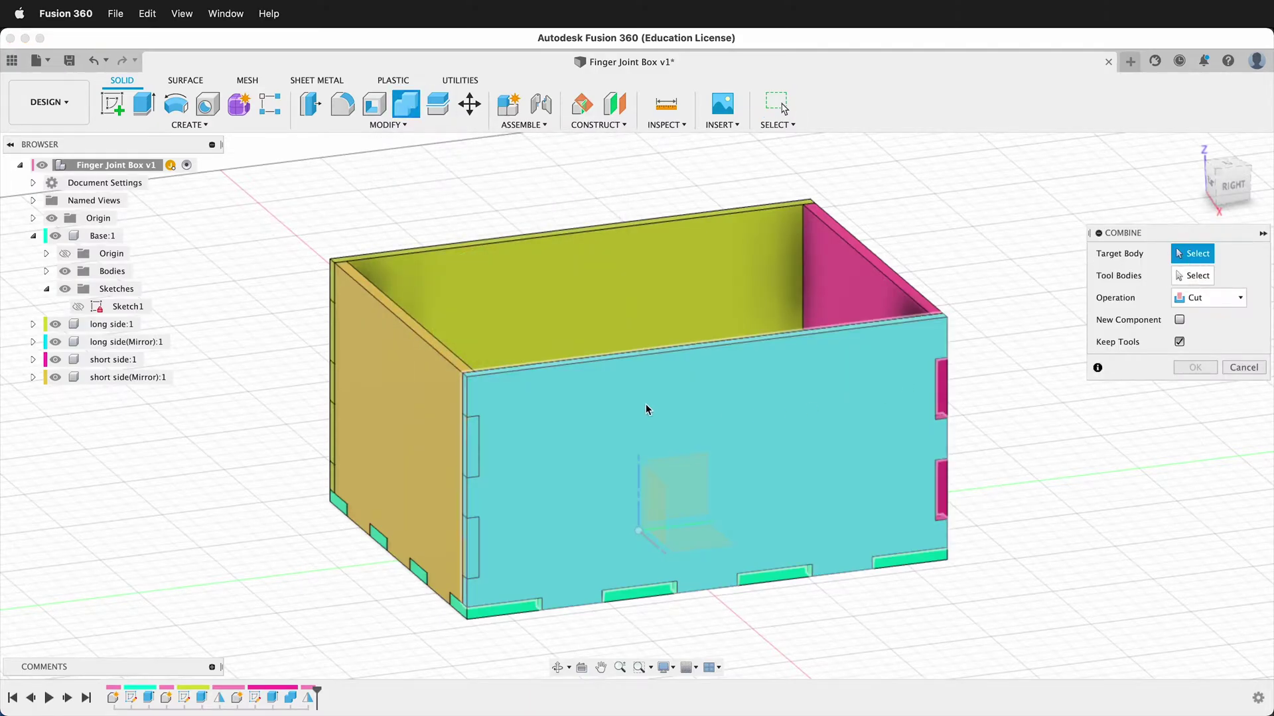
{"action": "left_click", "coordinate": [587, 351]}
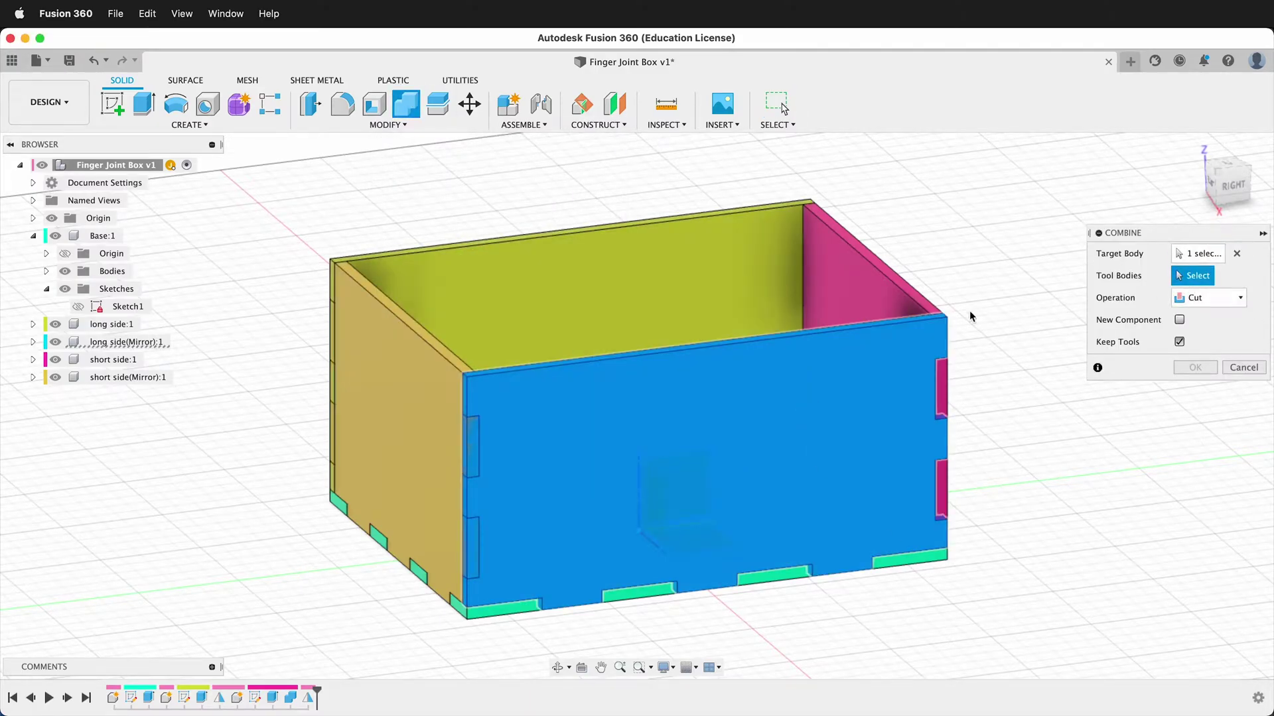
{"action": "left_click", "coordinate": [432, 553]}
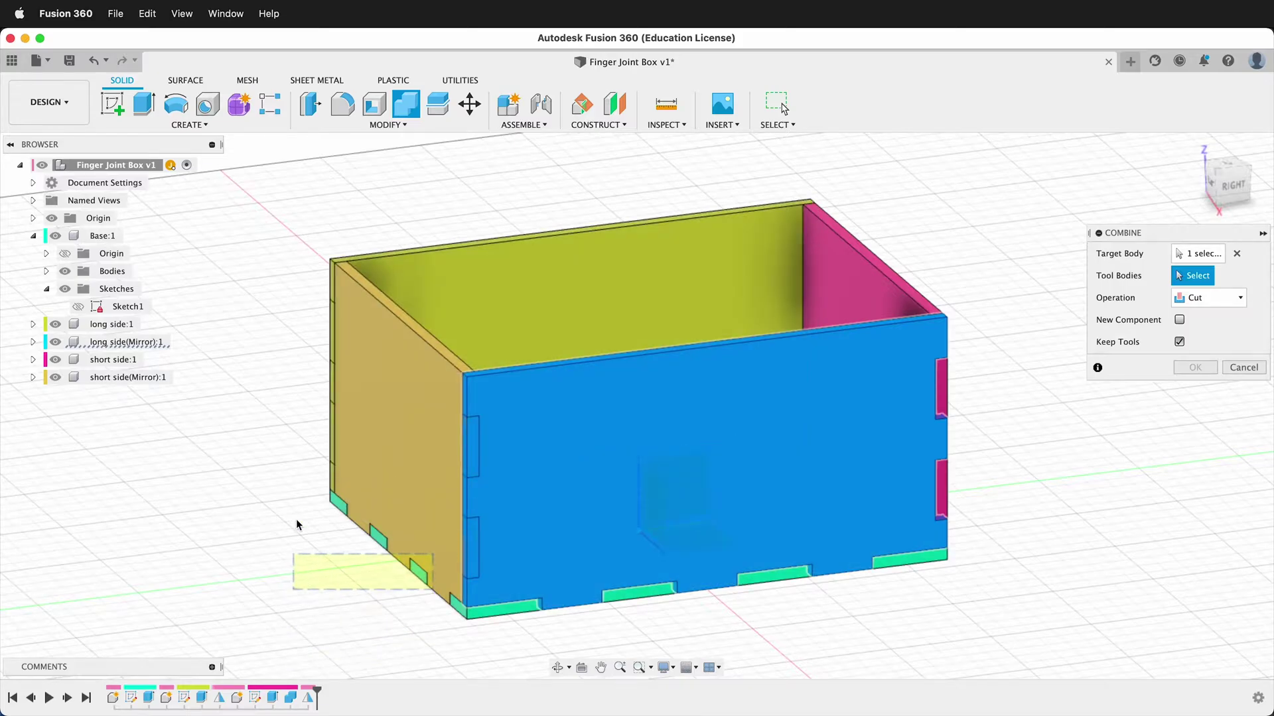
{"action": "left_click", "coordinate": [440, 449]}
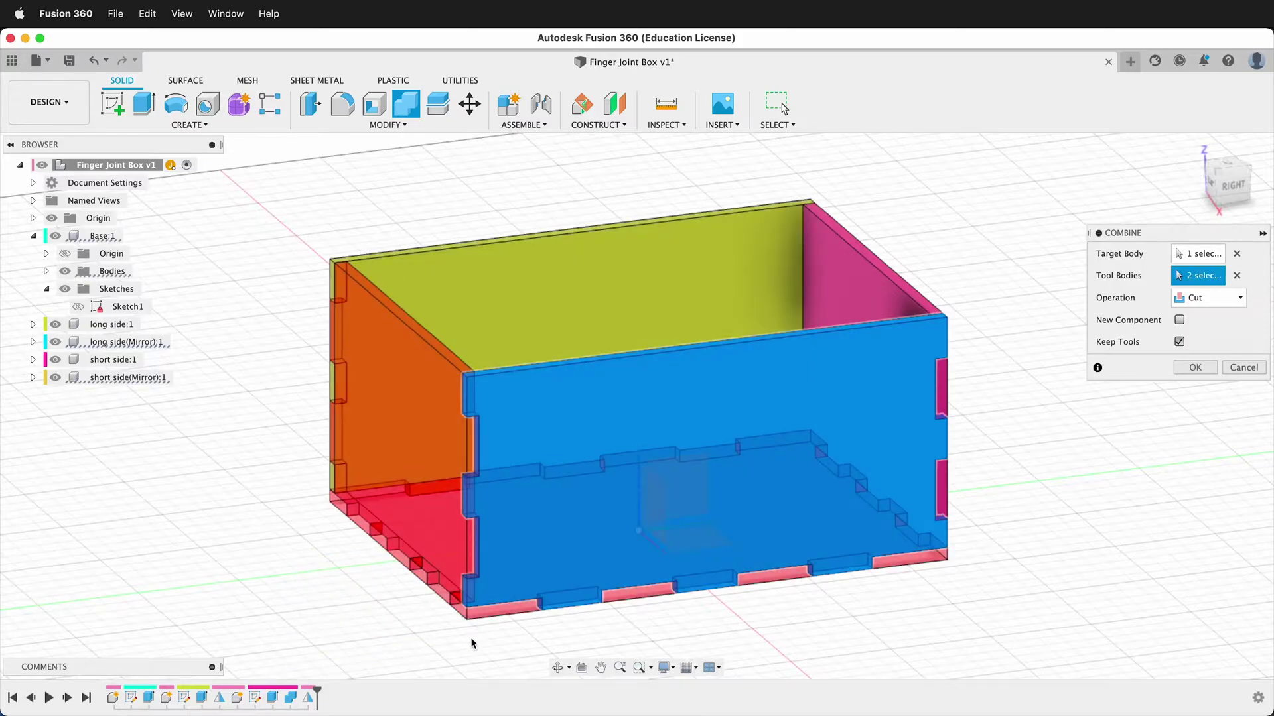
{"action": "left_click", "coordinate": [496, 607]}
{"action": "left_click", "coordinate": [1195, 368]}
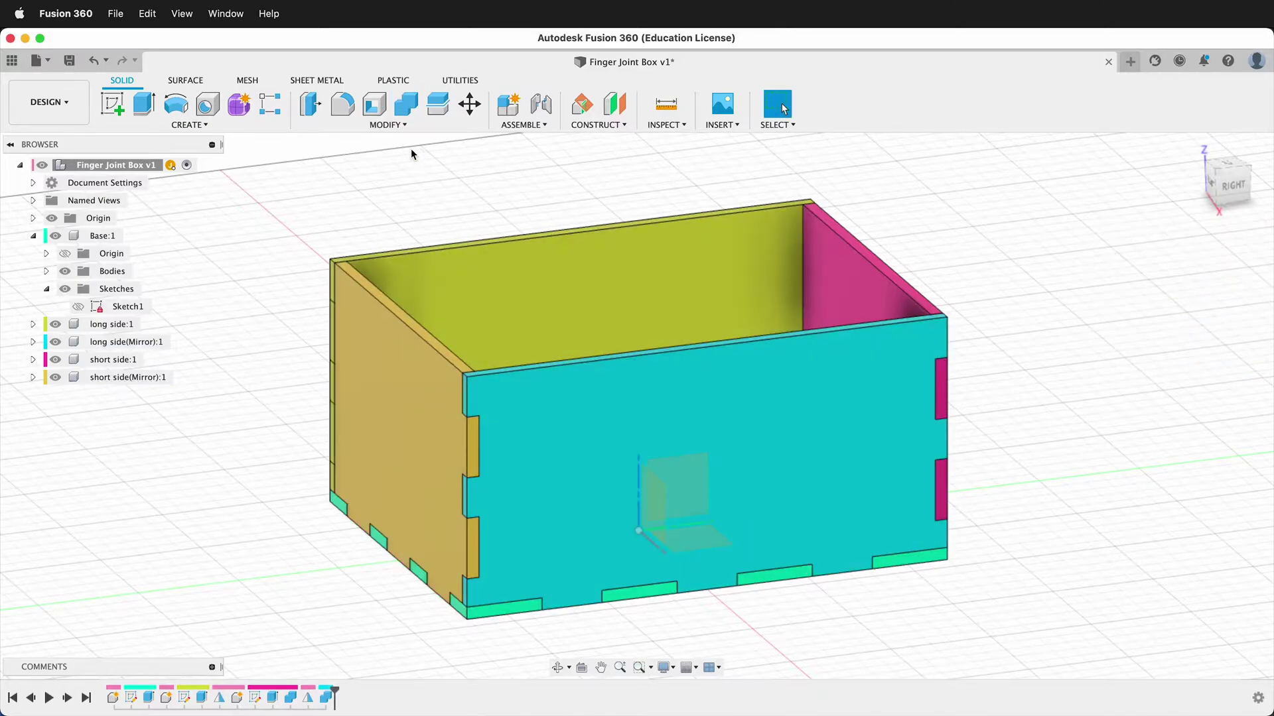
- Cut the original long side body with the mirrored short side as the tool, keeping it, and check the joints all around
{"action": "left_click", "coordinate": [406, 104]}
{"action": "left_click", "coordinate": [479, 291]}
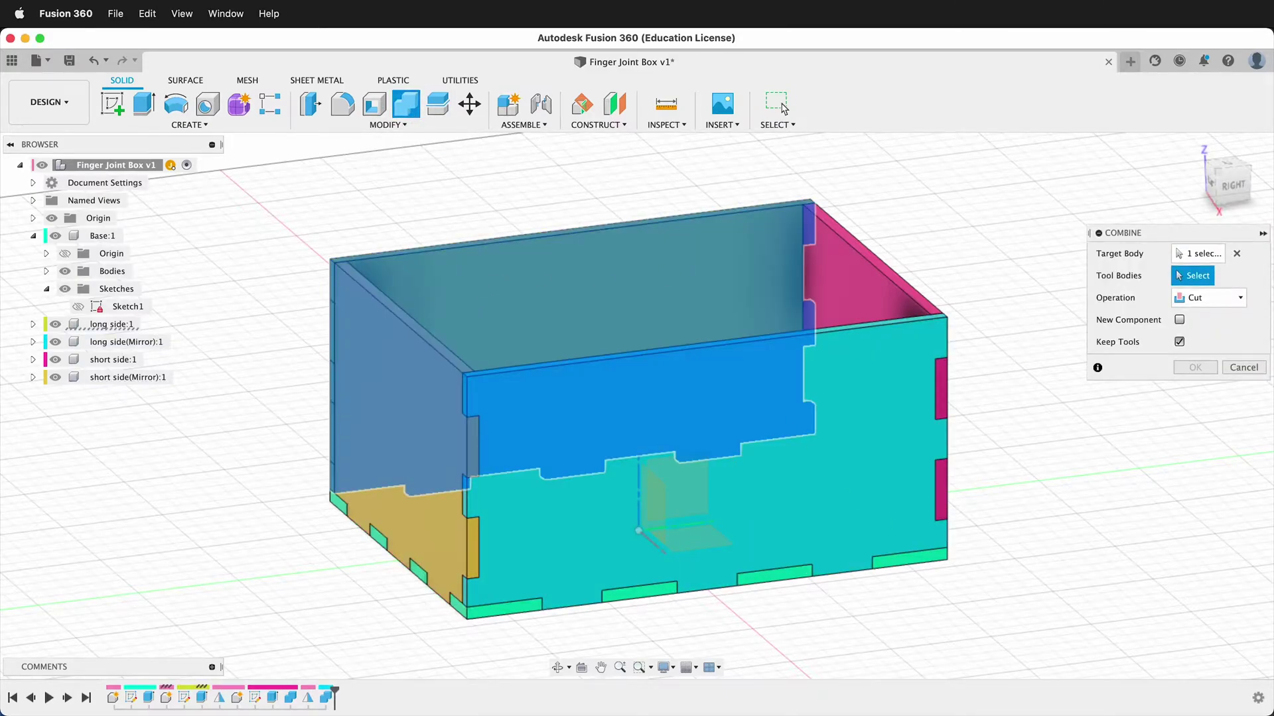
{"action": "left_click", "coordinate": [408, 448]}
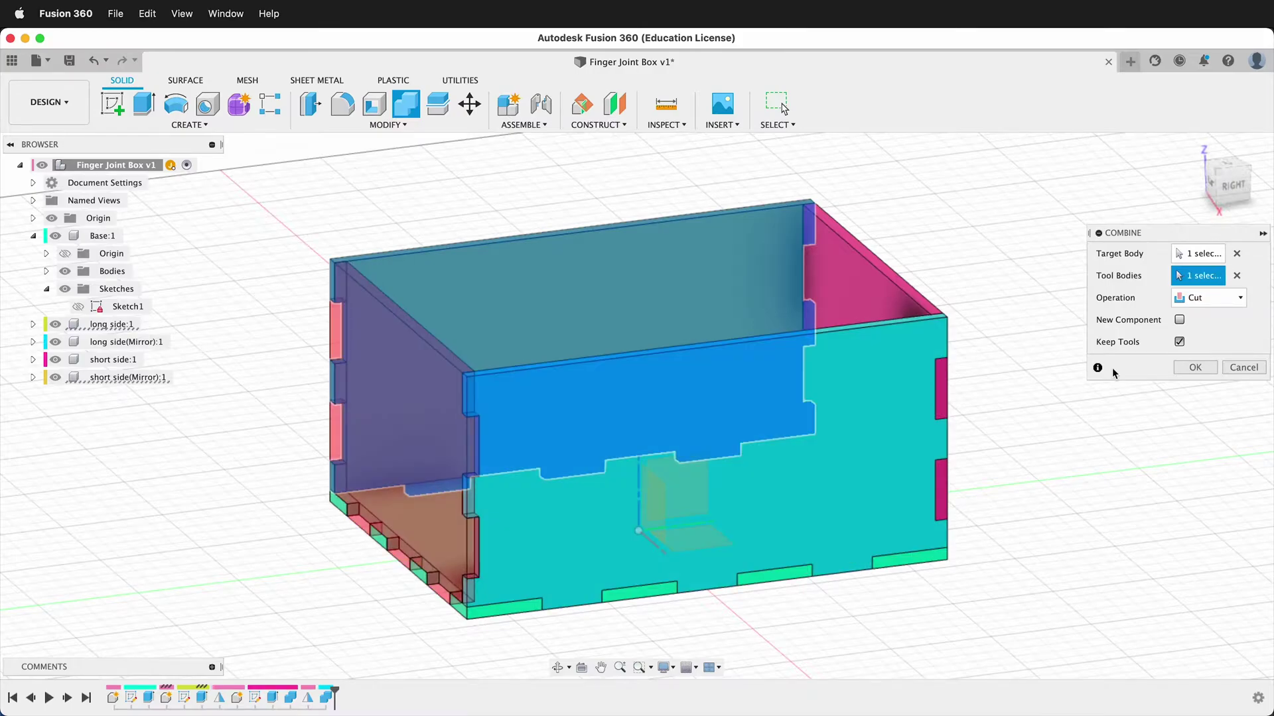
{"action": "left_click", "coordinate": [1196, 369]}
{"action": "middle_click_drag", "start_coordinate": [168, 469], "coordinate": [674, 492], "text": "shift"}
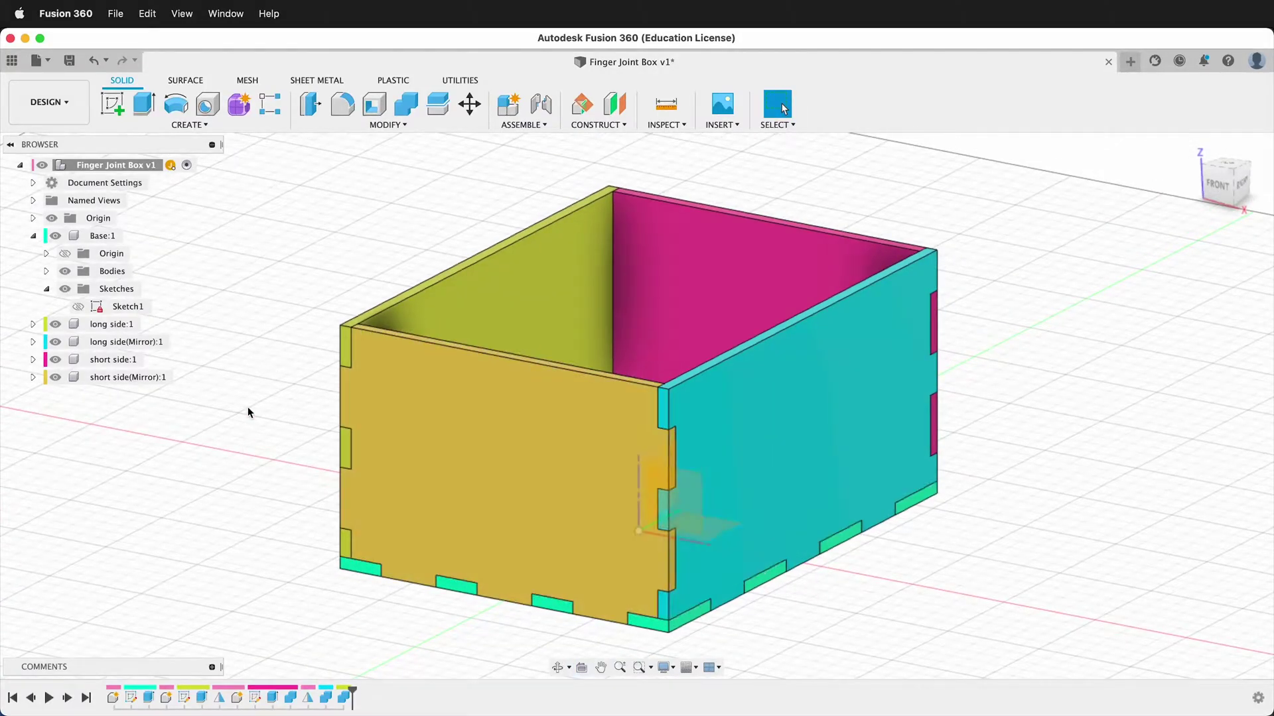
{"action": "middle_click_drag", "start_coordinate": [972, 421], "coordinate": [488, 232], "text": "shift"}
- Open the parameters table, place it clear of the box, and set the depth user parameter to 150 mm
{"action": "left_click", "coordinate": [387, 124]}
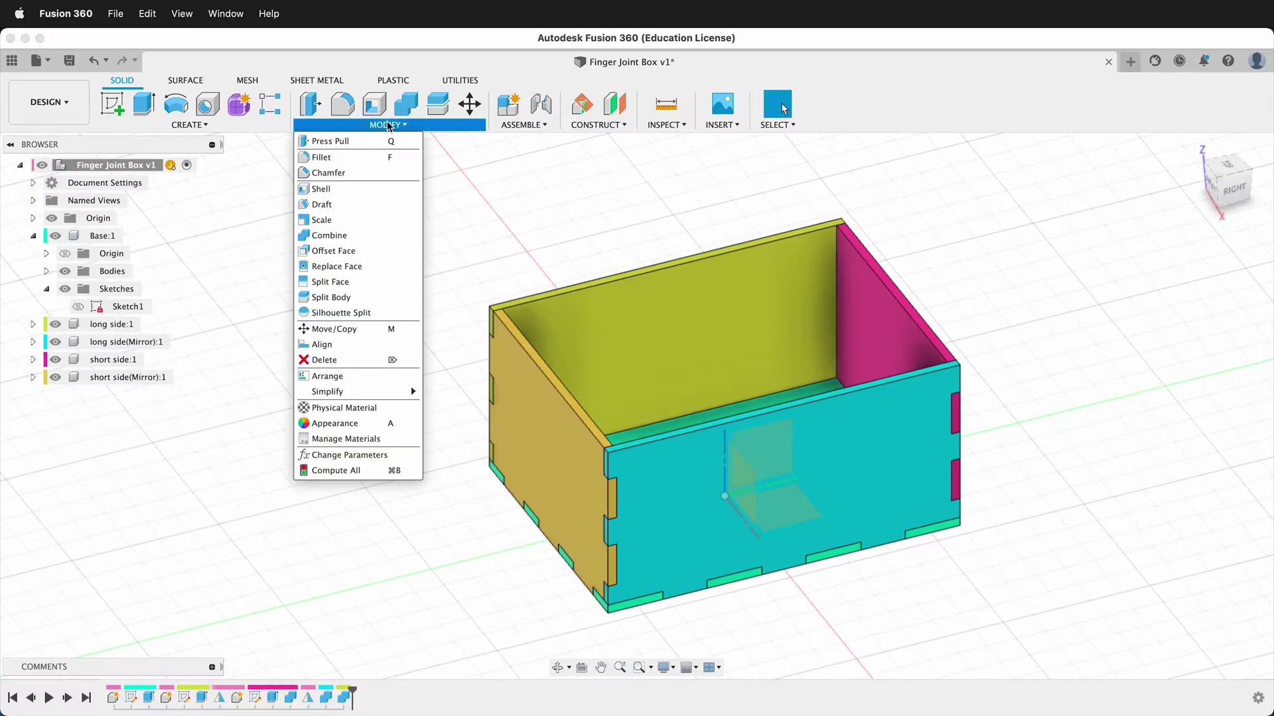
{"action": "left_click", "coordinate": [384, 458]}
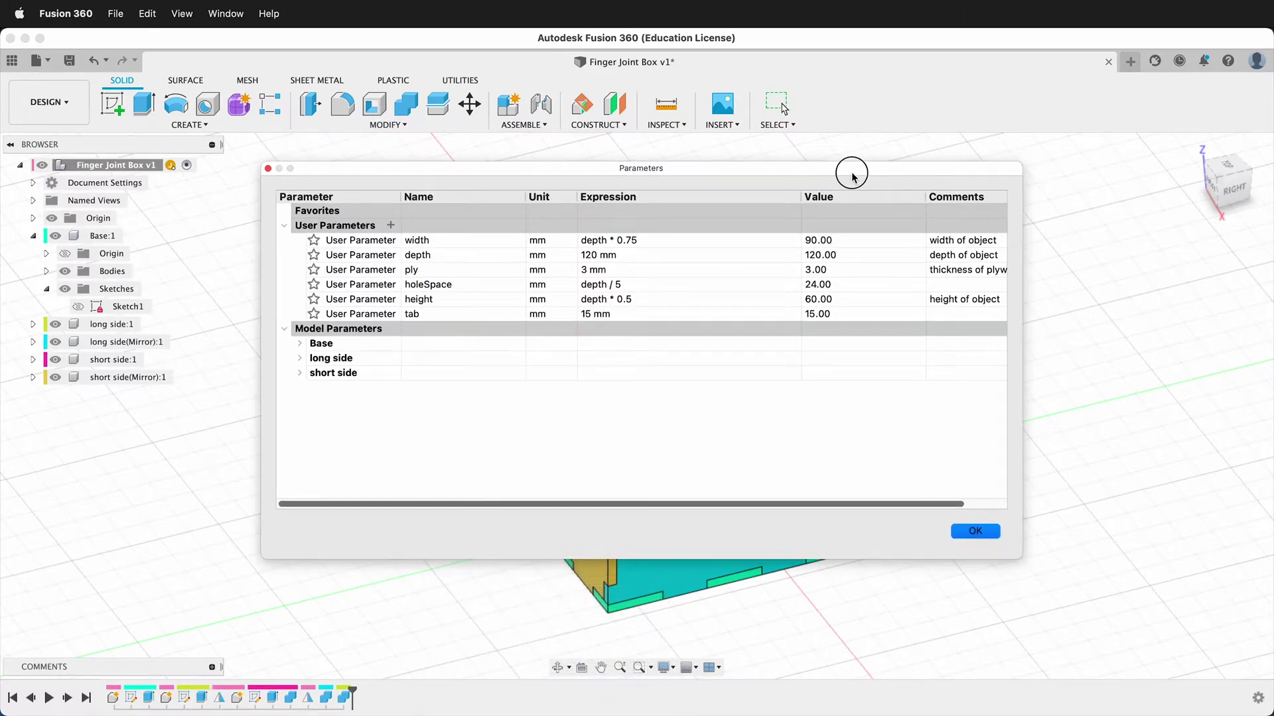
{"action": "left_click_drag", "start_coordinate": [854, 174], "coordinate": [661, 166]}
{"action": "left_click_drag", "start_coordinate": [830, 273], "coordinate": [488, 266]}
{"action": "left_click_drag", "start_coordinate": [431, 164], "coordinate": [353, 162]}
{"action": "left_click", "coordinate": [257, 249]}
{"action": "double_click", "coordinate": [257, 249]}
{"action": "type", "text": "150"}
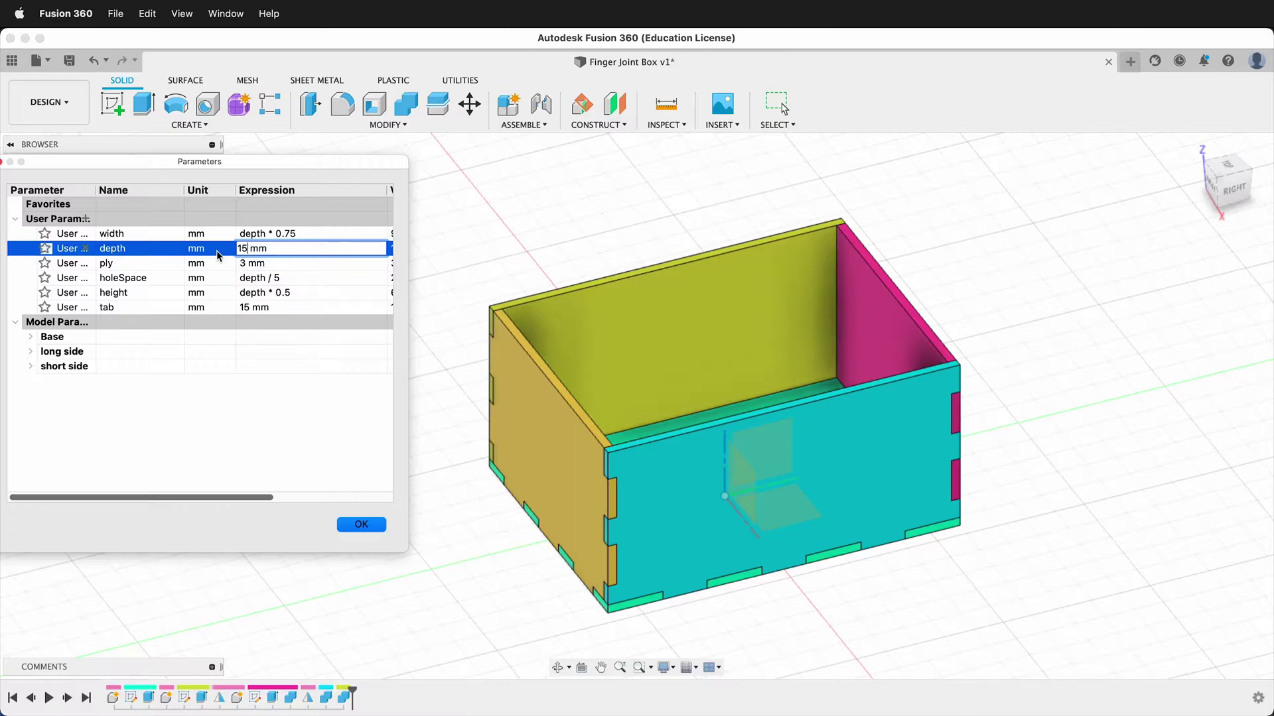
{"action": "key", "text": "Return"}
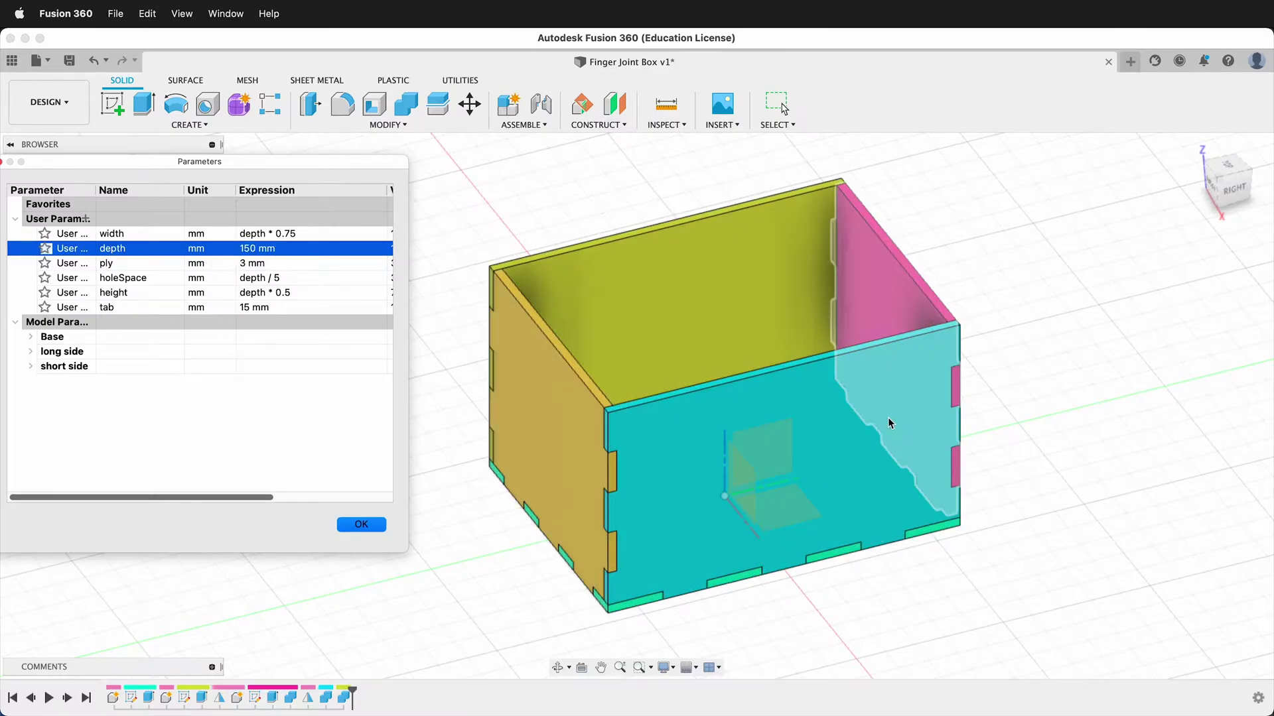
- Set the depth user parameter to 200 mm
{"action": "double_click", "coordinate": [245, 249]}
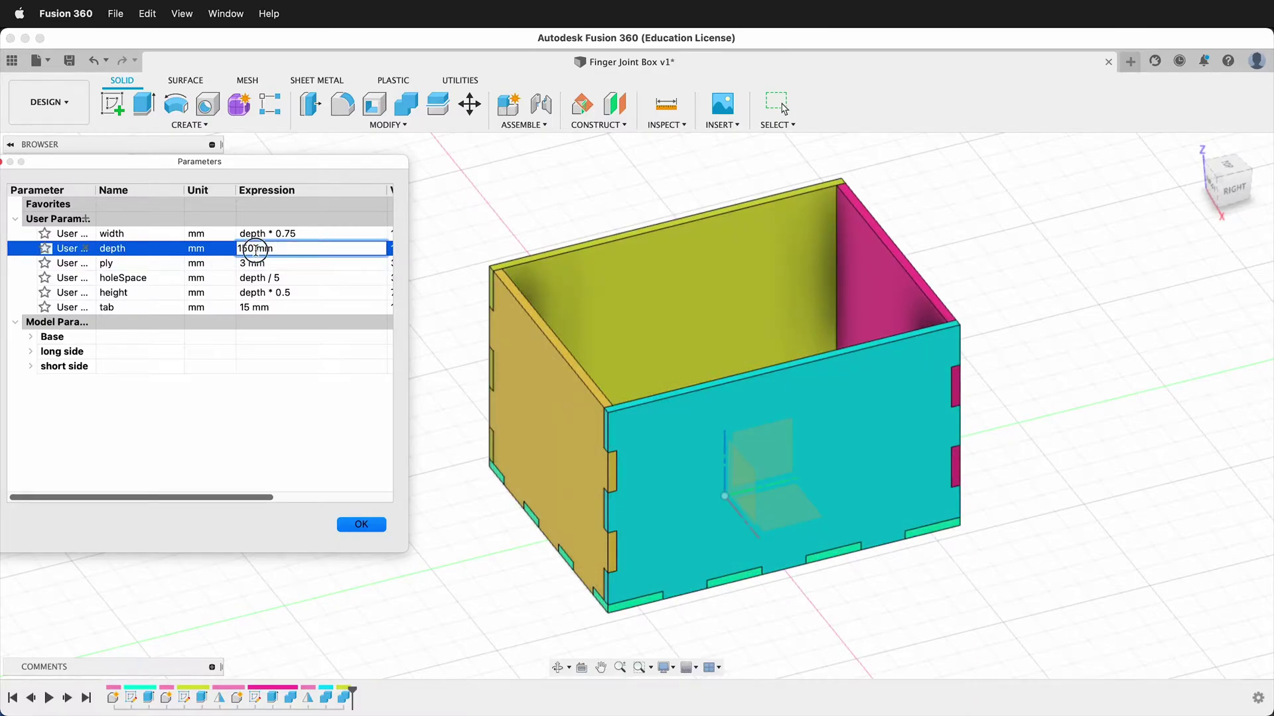
{"action": "type", "text": "200"}
{"action": "key", "text": "Return"}
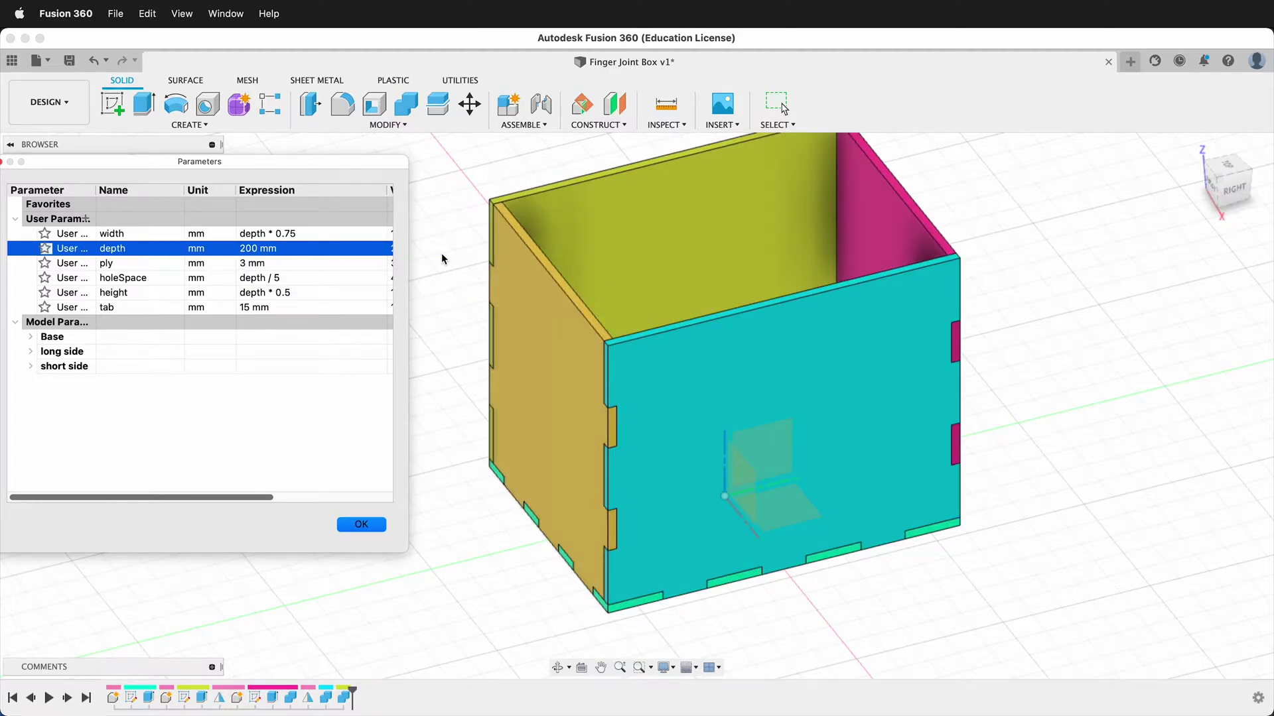
- Set the tab user parameter to 25 mm and check the resized fingers around the box
{"action": "double_click", "coordinate": [248, 307]}
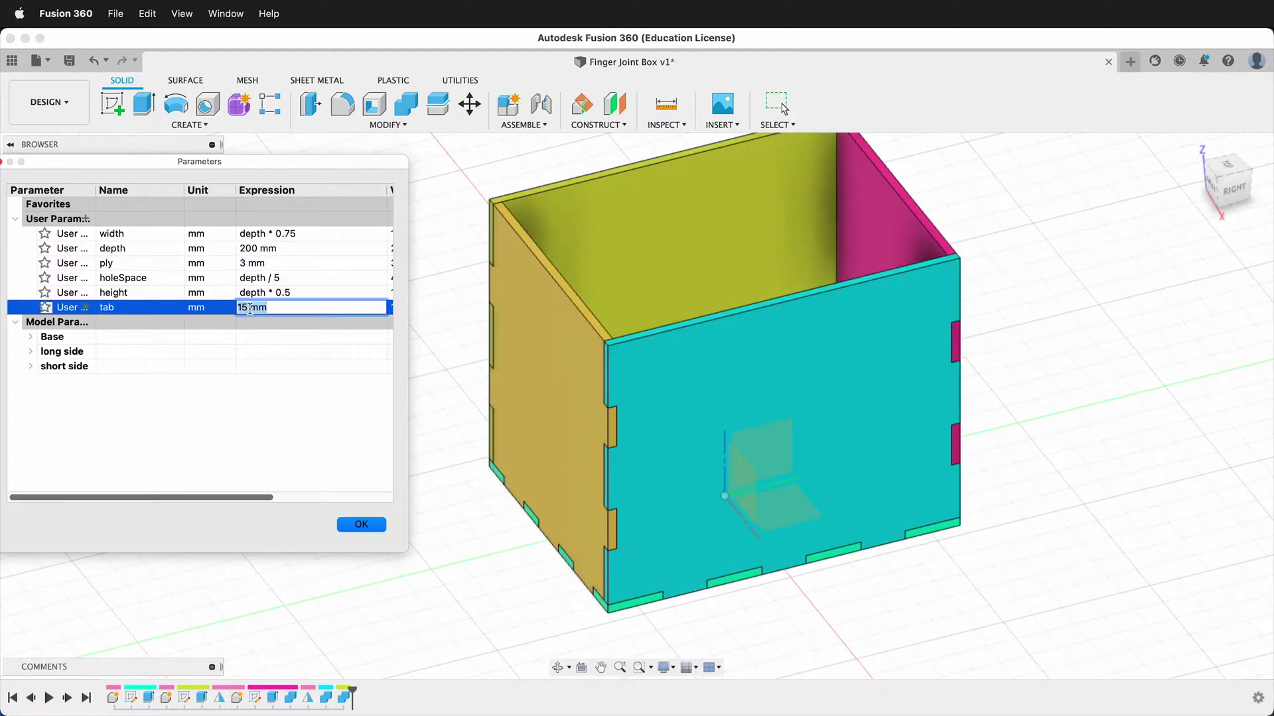
{"action": "left_click", "coordinate": [250, 308]}
{"action": "double_click", "coordinate": [242, 308]}
{"action": "type", "text": "25"}
{"action": "key", "text": "Return"}
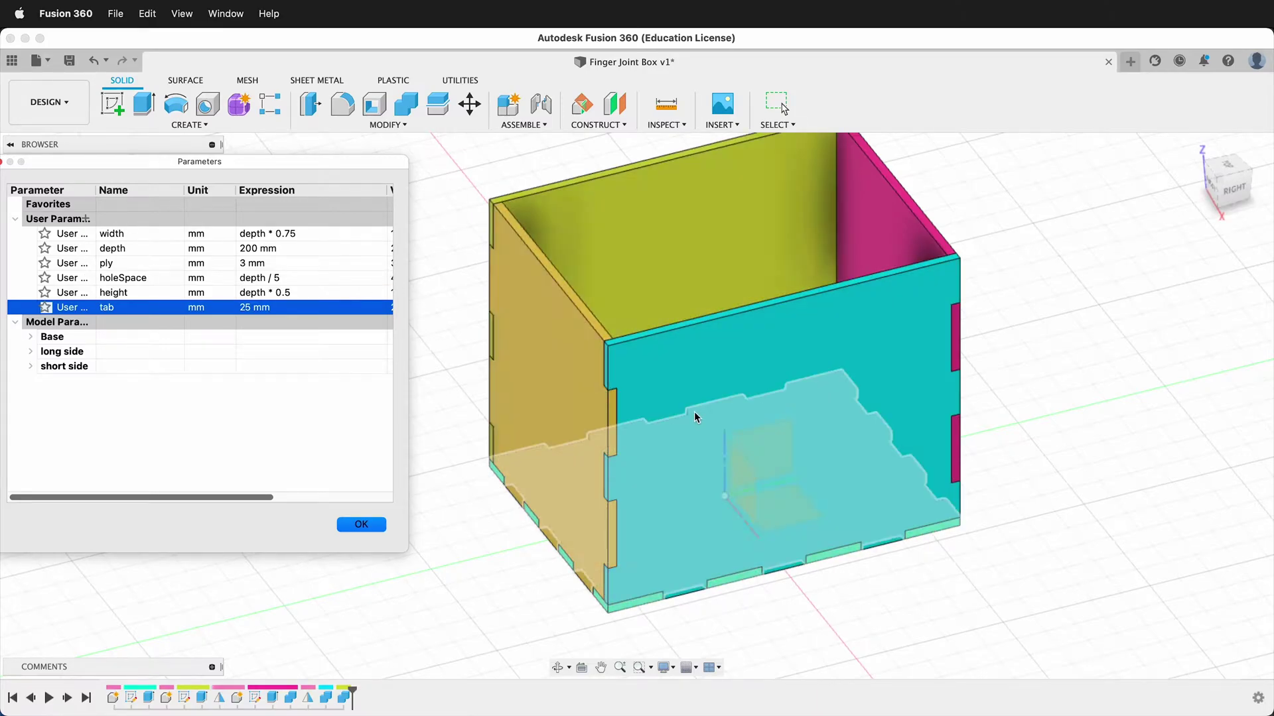
{"action": "scroll", "coordinate": [694, 411], "scroll_direction": "down", "scroll_amount": 2}
{"action": "middle_click_drag", "start_coordinate": [716, 408], "coordinate": [659, 355], "text": "shift"}
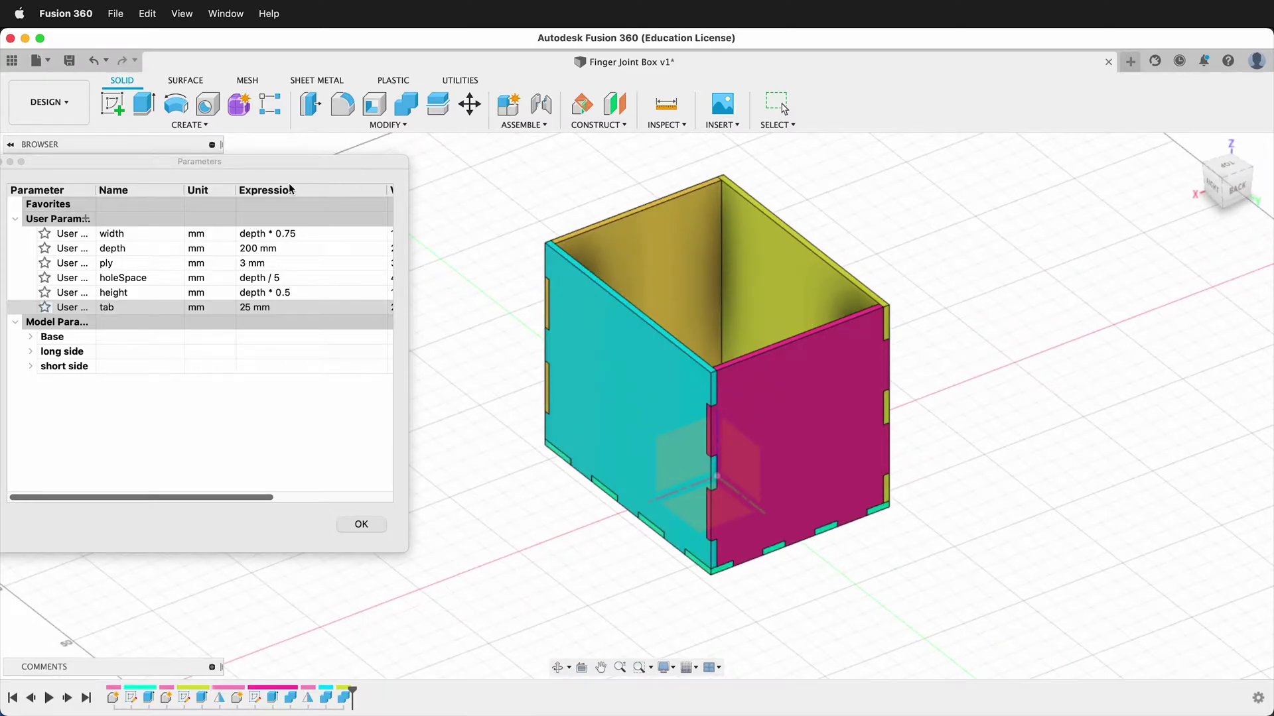
{"action": "left_click_drag", "start_coordinate": [358, 157], "coordinate": [427, 157]}
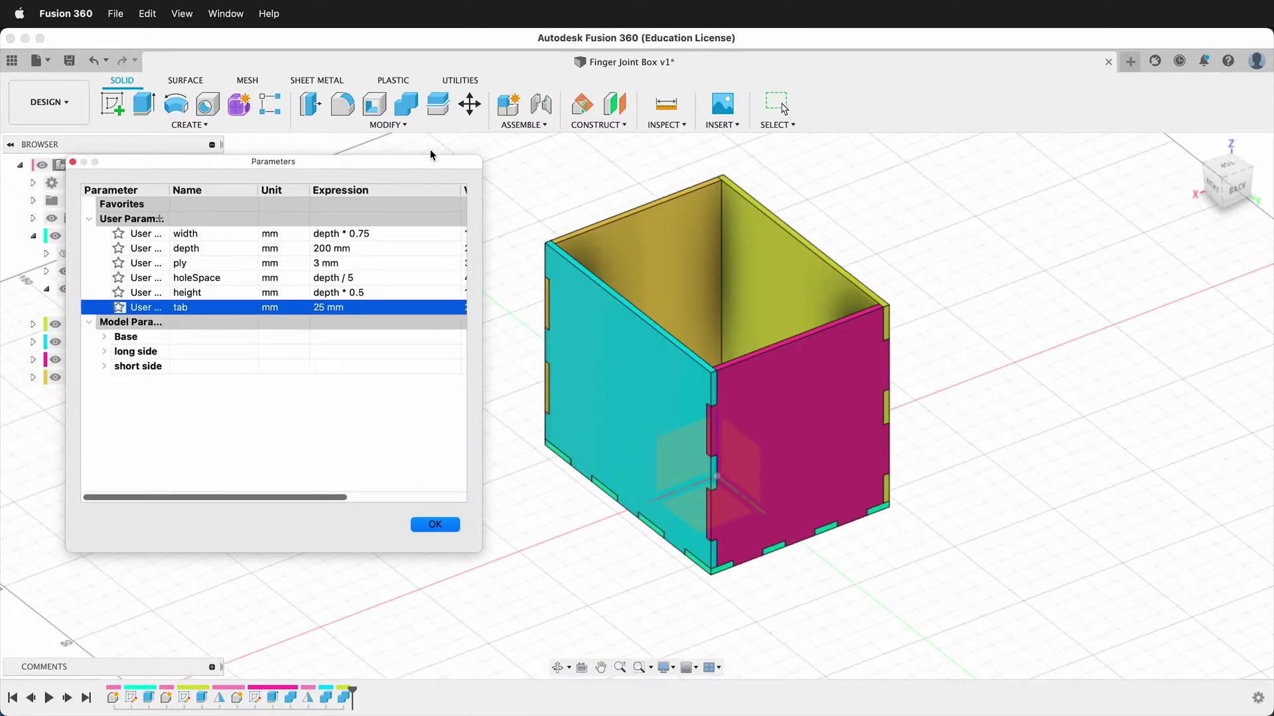